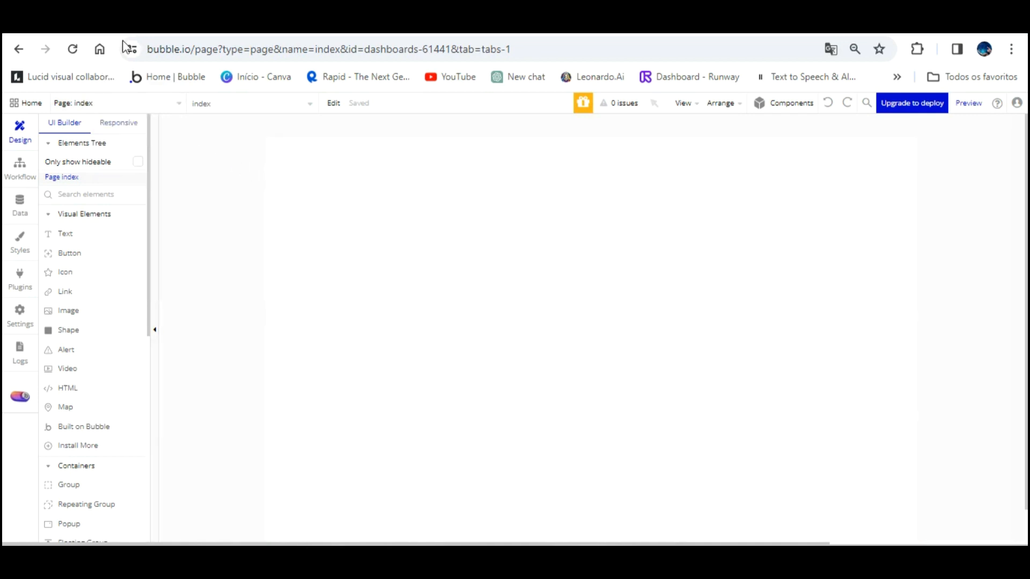
Create a new page named dashboard
left_click(175, 104)
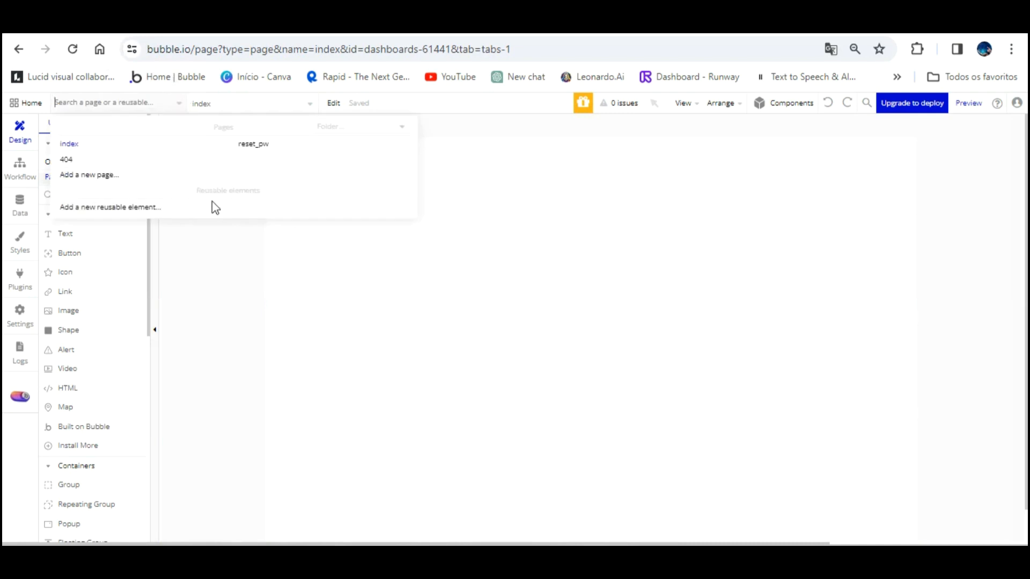
left_click(276, 176)
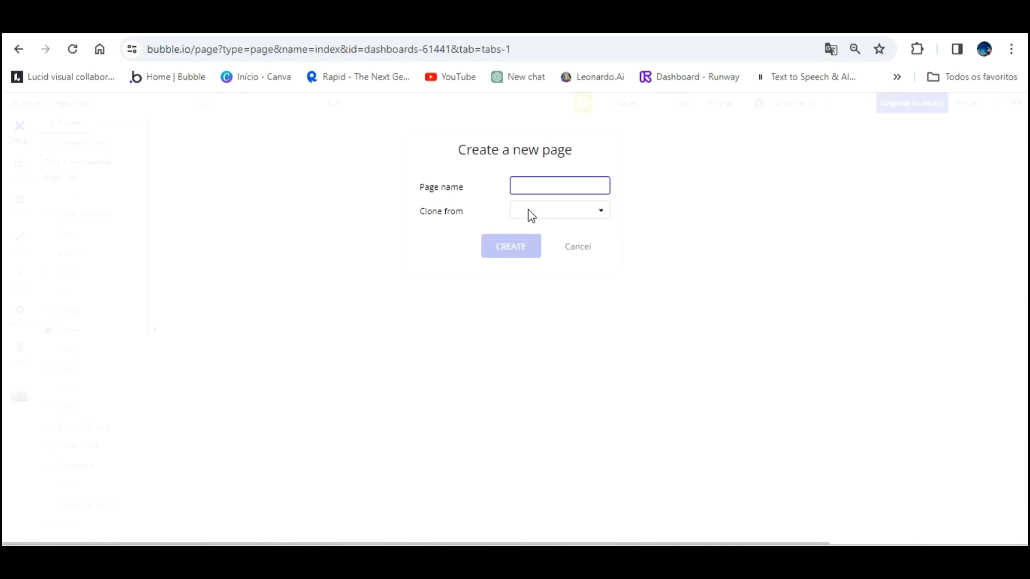
type("dashboard")
key("Return")
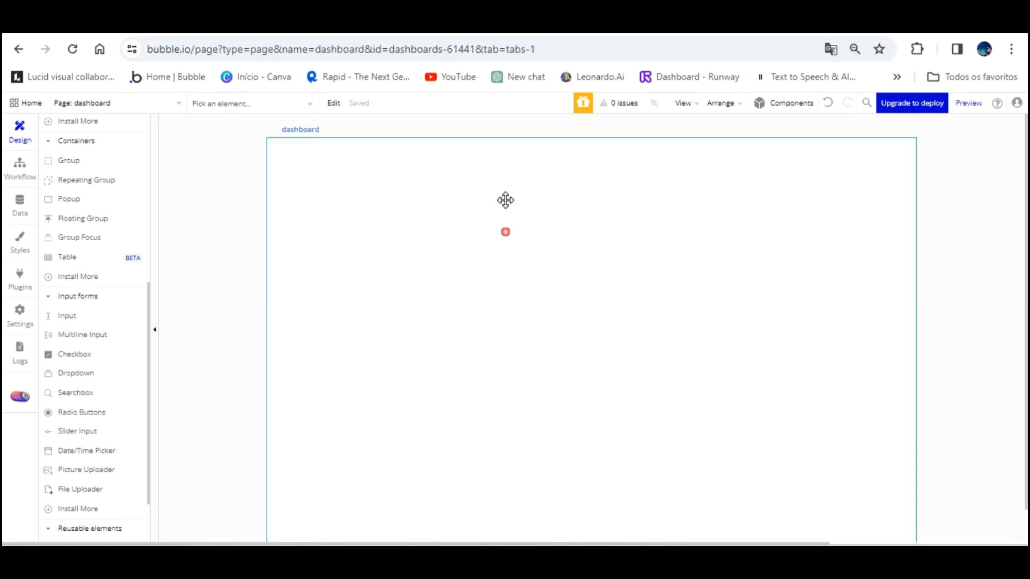
Set the dashboard page's container layout to Row
double_click(506, 204)
left_click_drag(810, 244, 627, 212)
left_click(643, 161)
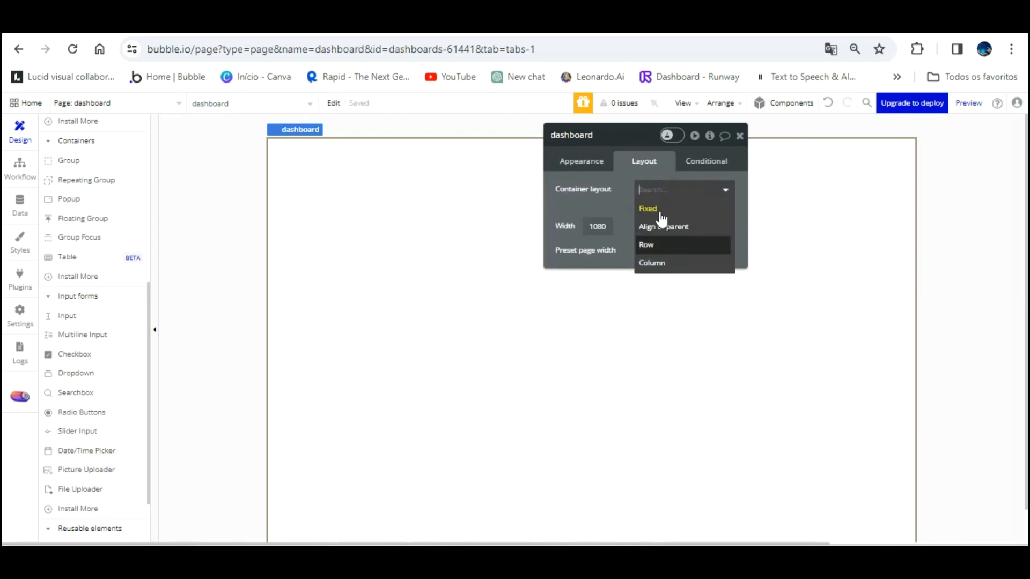
left_click(660, 244)
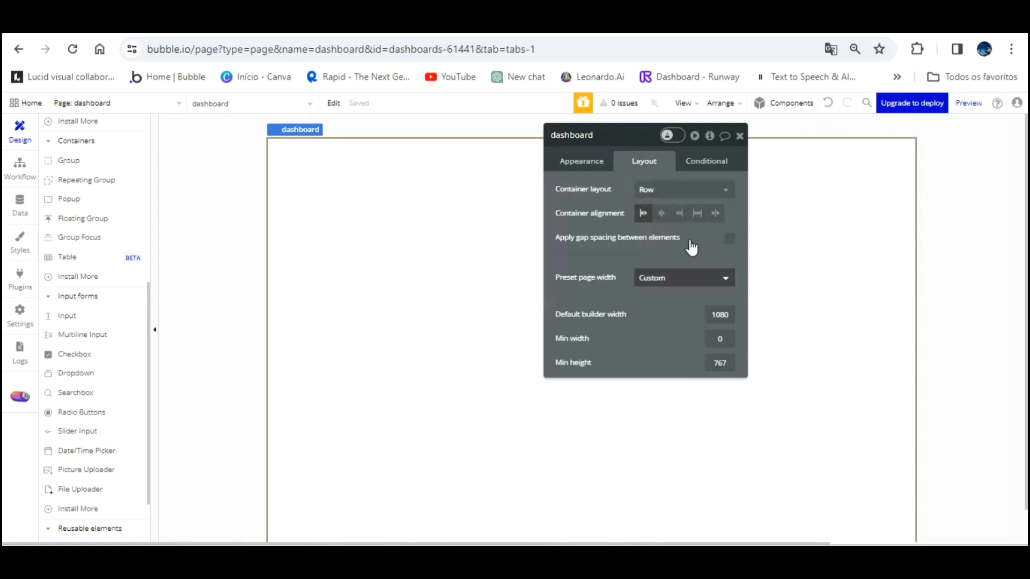
Set the dashboard page's default builder width to 1280 and its min height to 500, and close its properties
left_click_drag(712, 282, 733, 281)
type("1280")
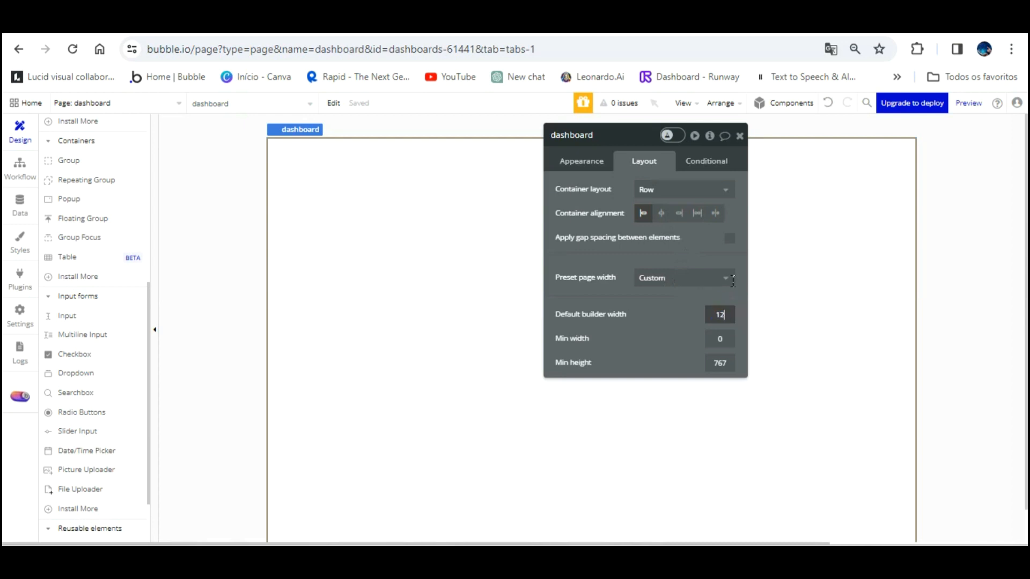
key("Tab")
key("Tab")
type("500")
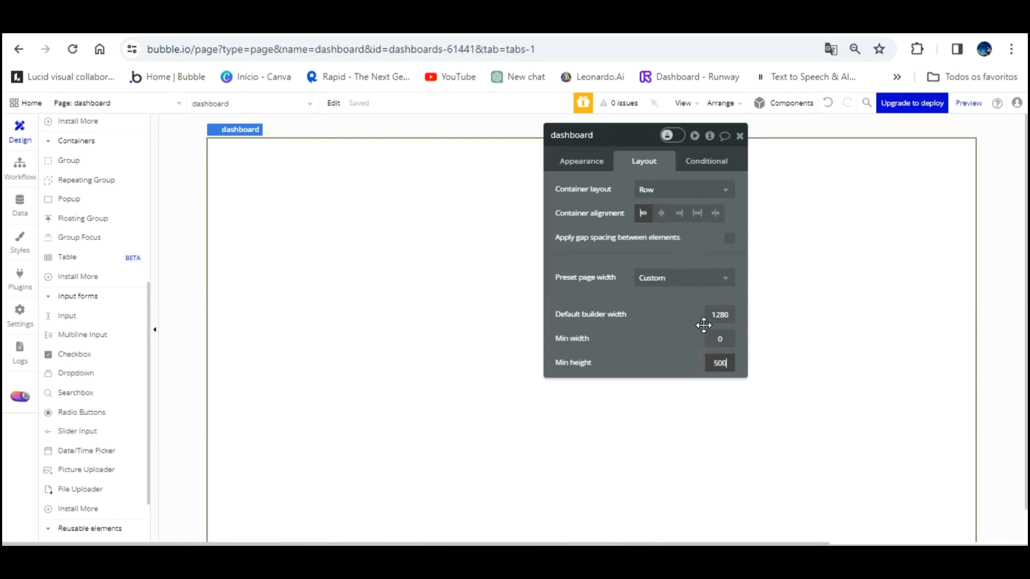
key("Tab")
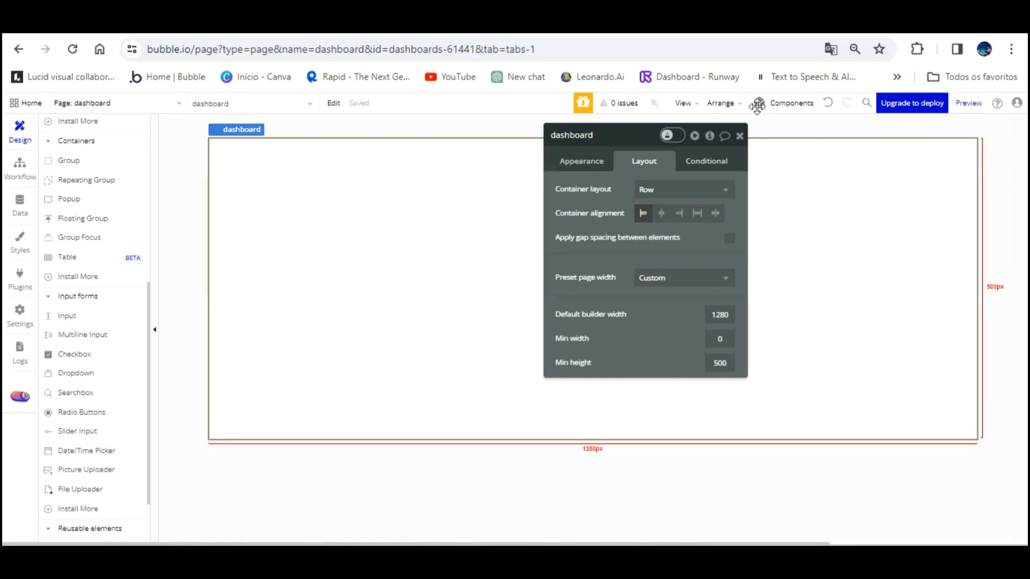
left_click(740, 136)
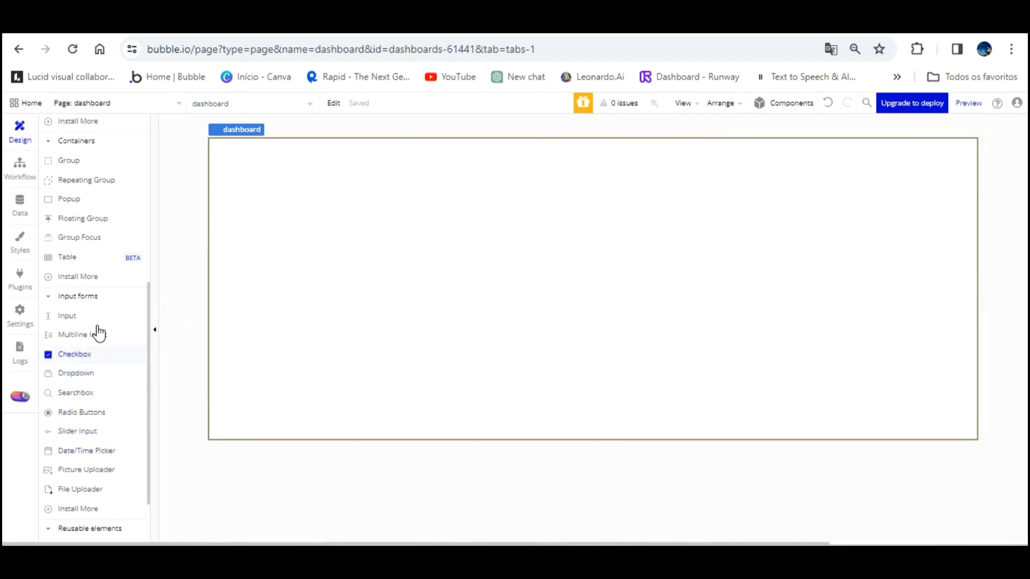
Add a floating group at the page's upper-left corner and rename it "FloatingGroup Menu lateral"
left_click(86, 219)
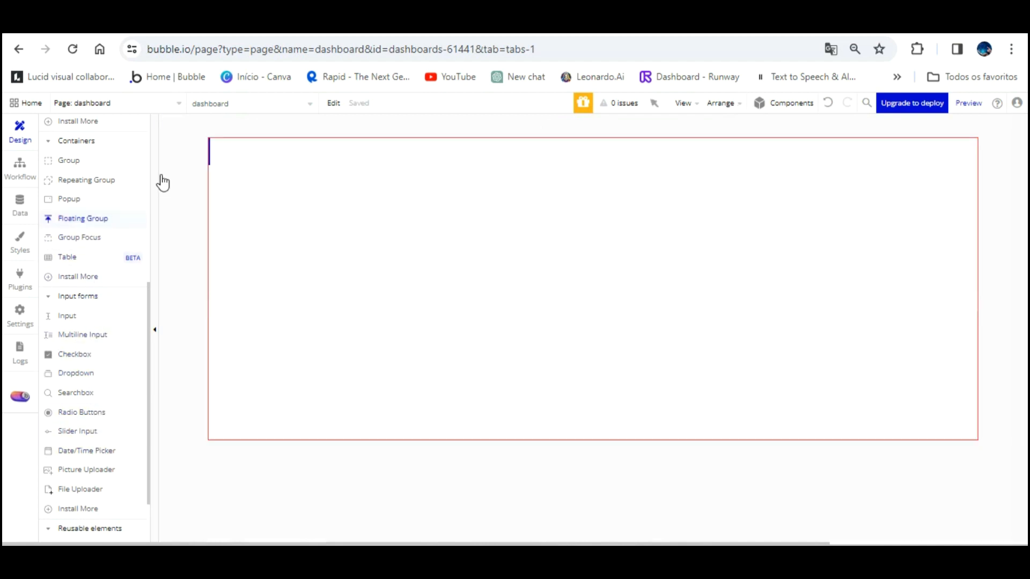
left_click(241, 124)
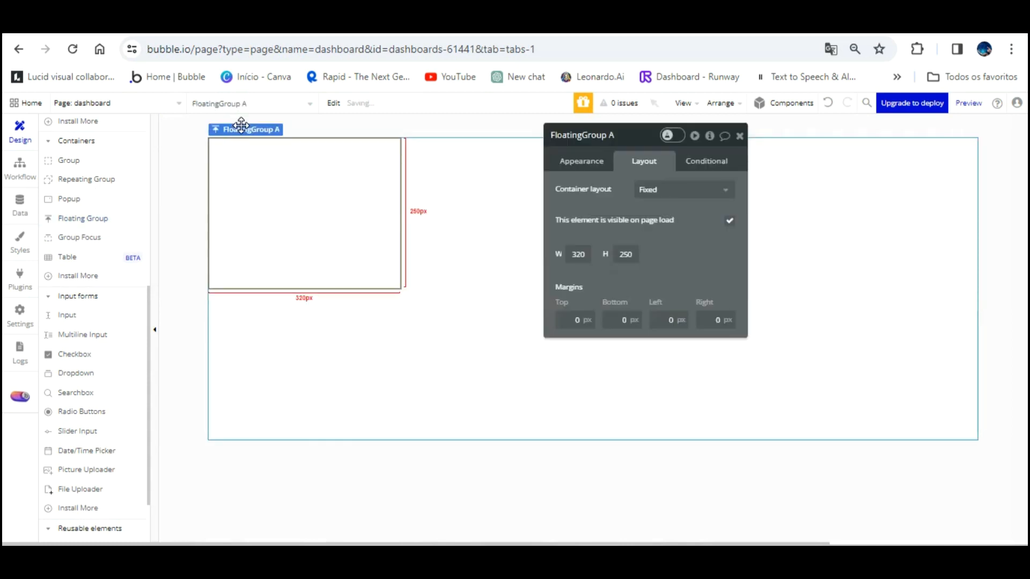
left_click(622, 137)
double_click(624, 137)
type("Menu")
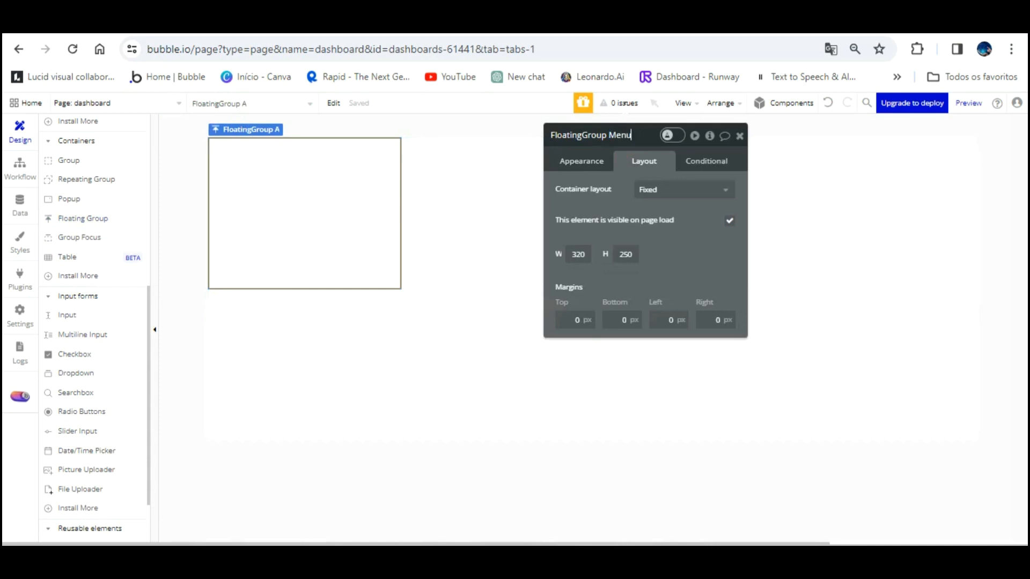
type(" lateral")
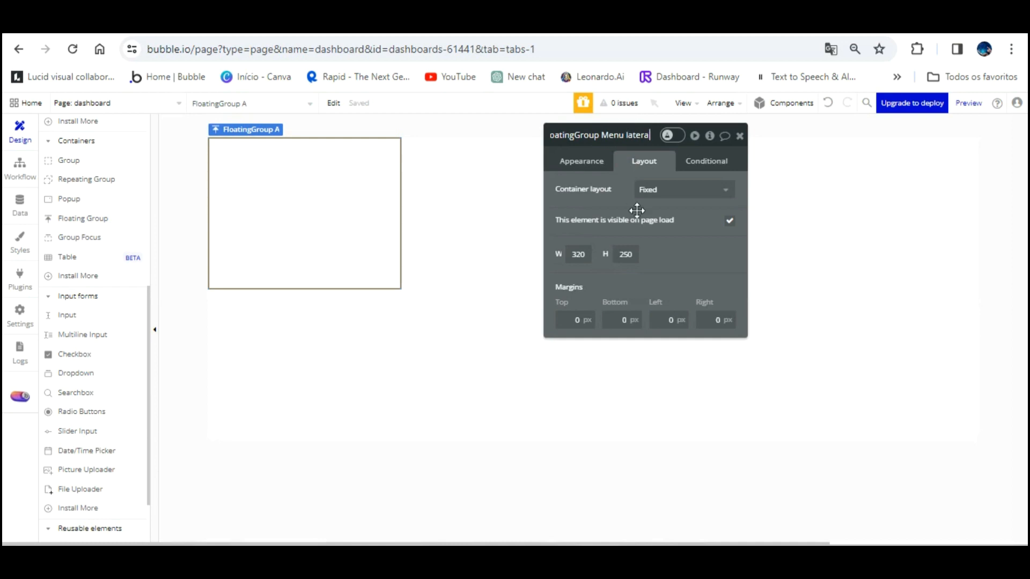
Give the floating group a Column layout, turn off fixed width, and set its min and max width to 280
left_click(680, 189)
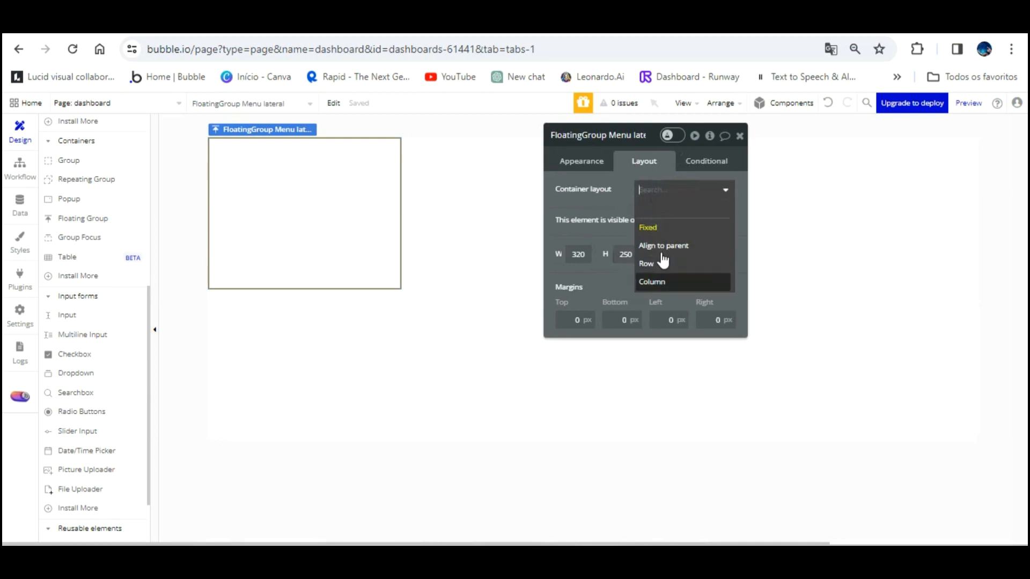
left_click(660, 281)
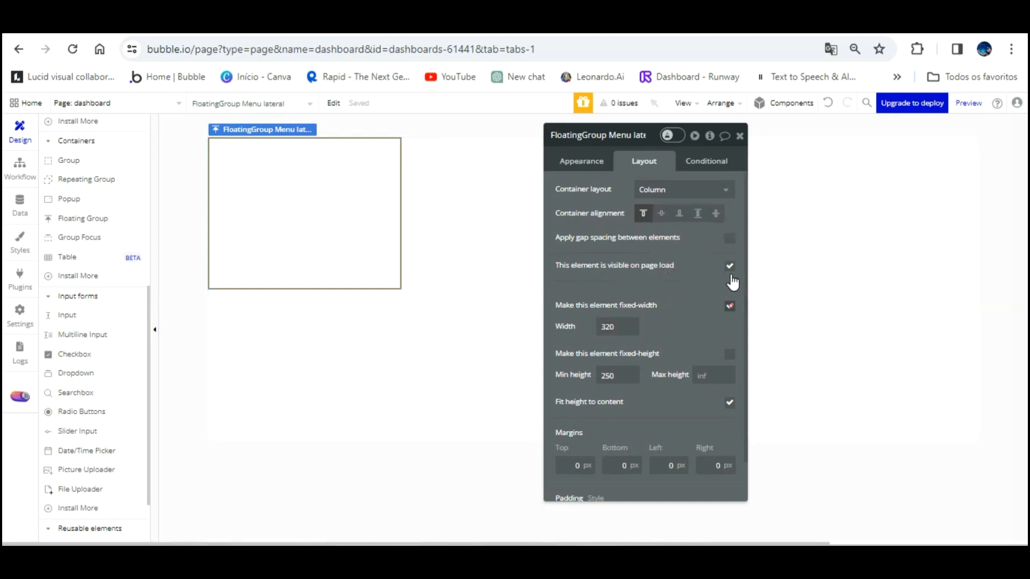
left_click(729, 305)
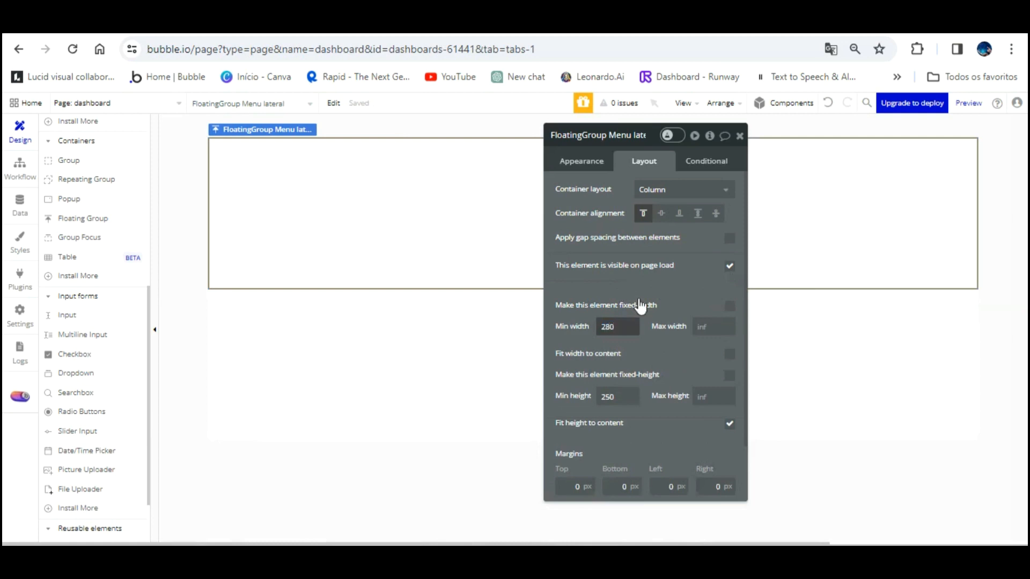
left_click(712, 326)
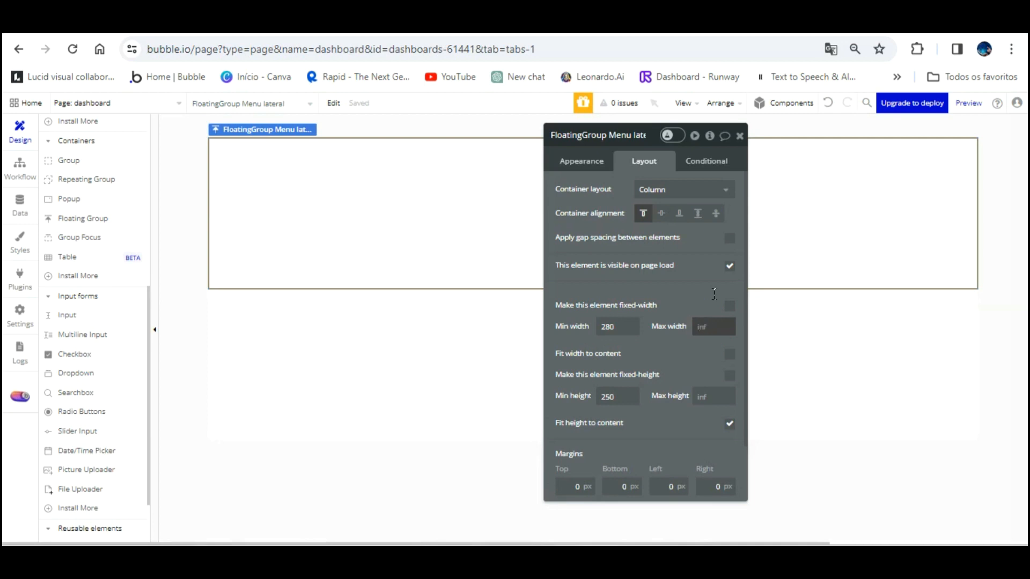
type("280")
key("Return")
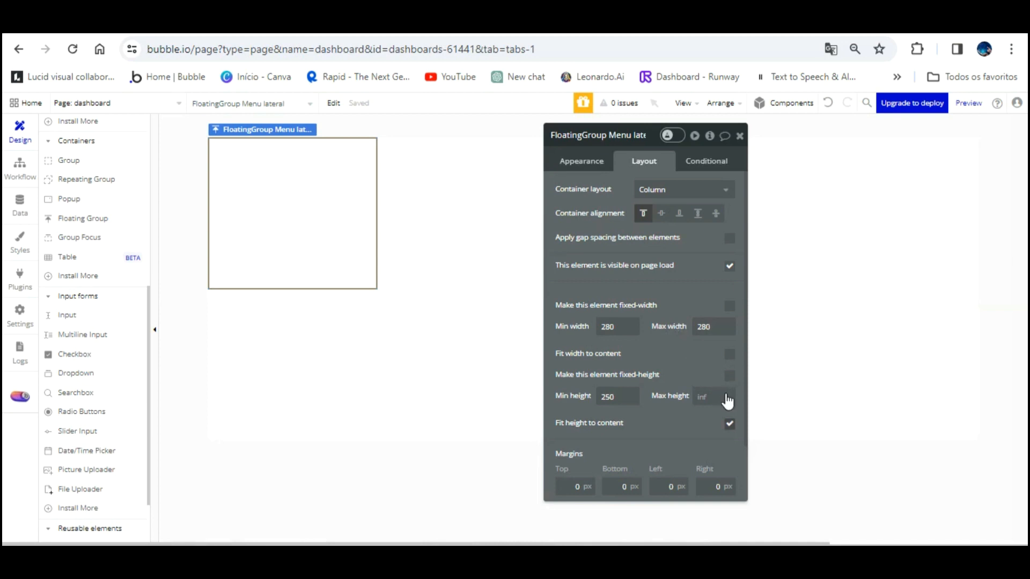
Turn off fitting the floating group's height to its content and set its min height to 0
left_click(729, 424)
left_click(618, 397)
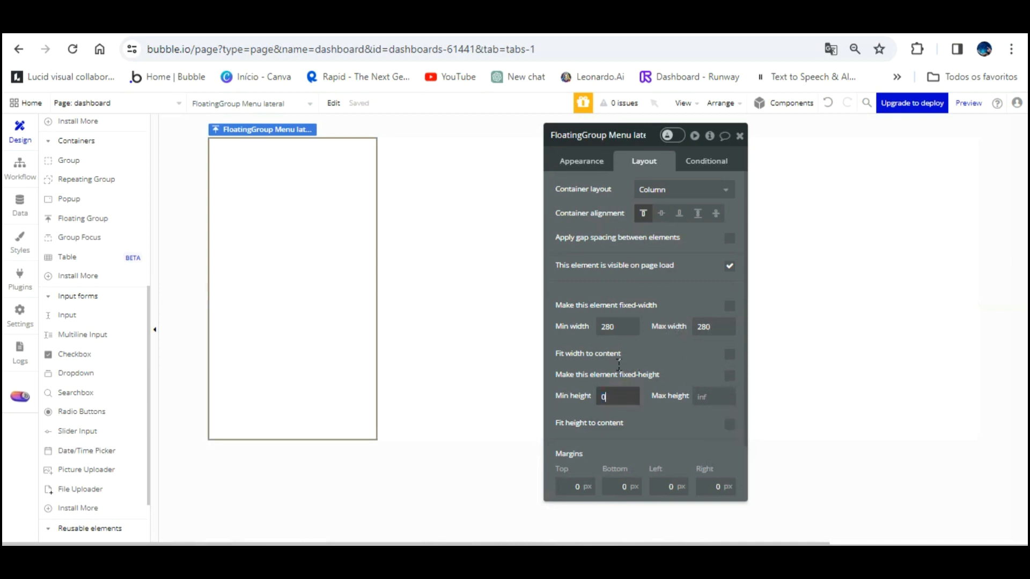
left_click(655, 422)
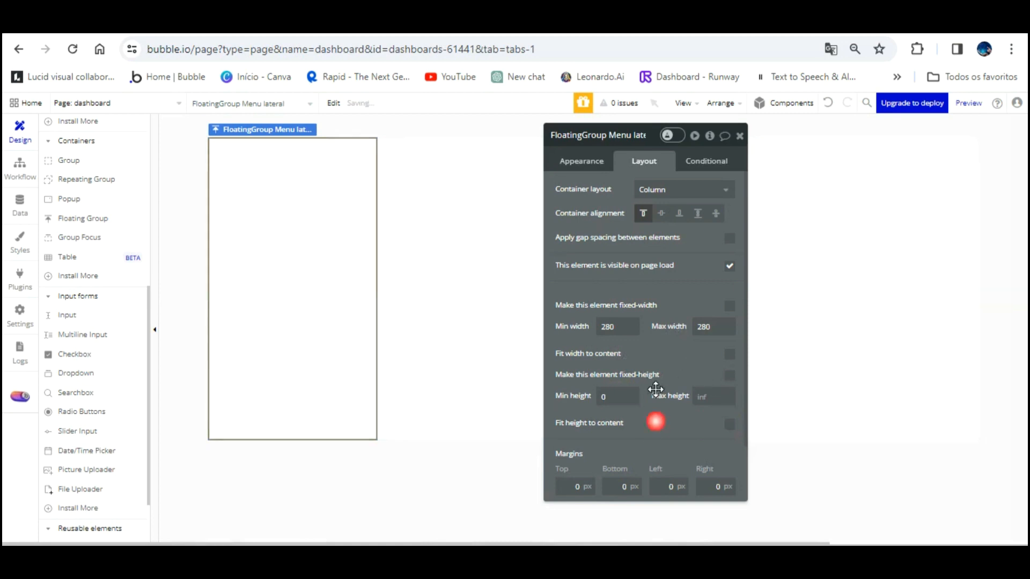
Detach the Standard Floating Group style from the side menu's floating group
left_click(265, 230)
left_click(582, 161)
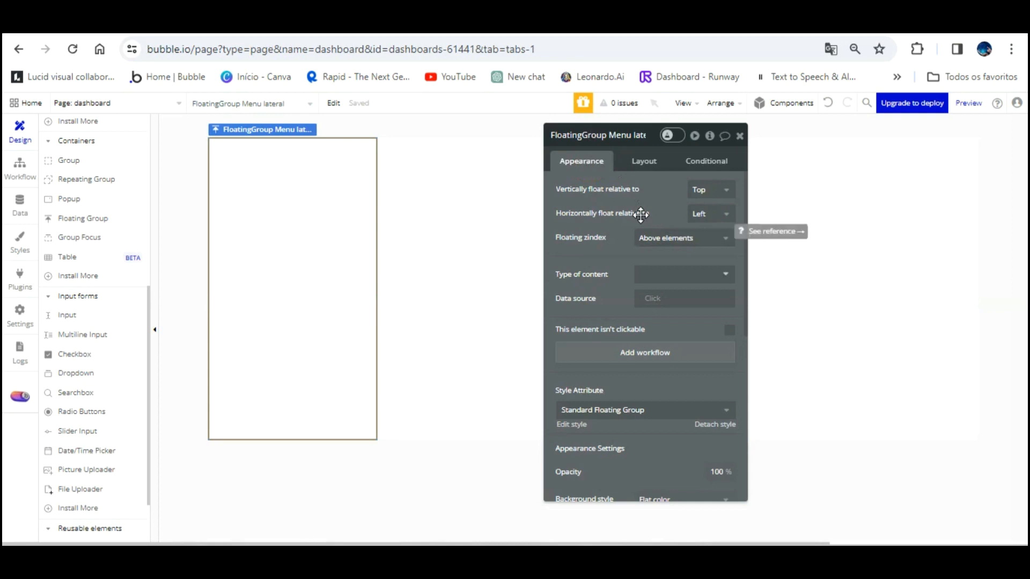
scroll(659, 321, "down", 3)
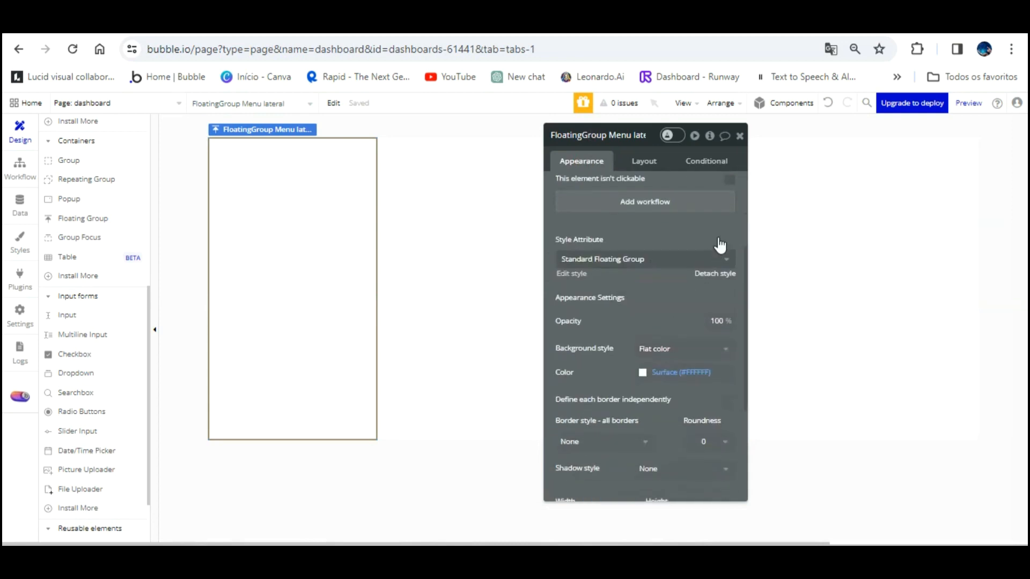
left_click(715, 273)
left_click(643, 158)
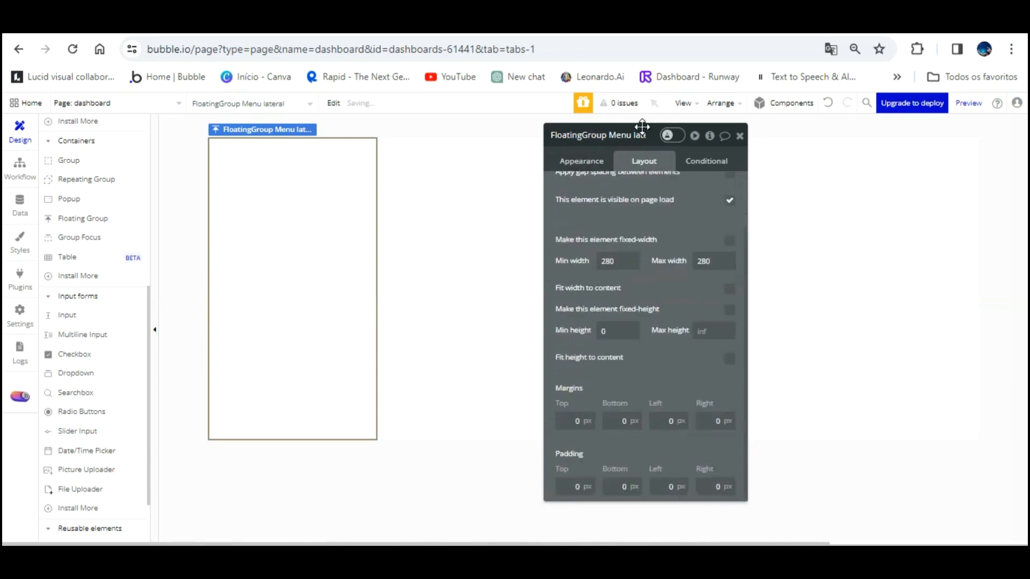
left_click(638, 157)
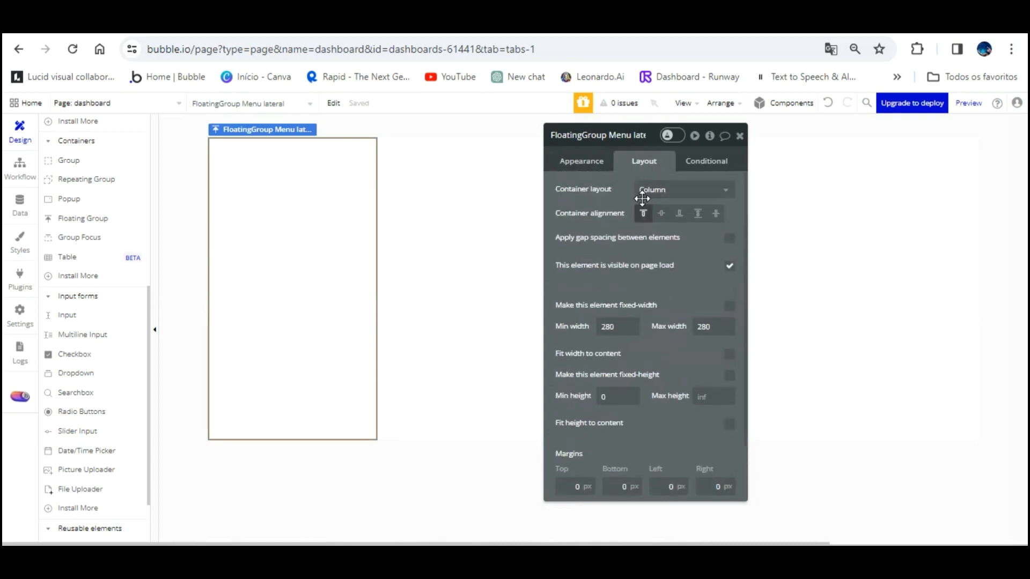
left_click(584, 158)
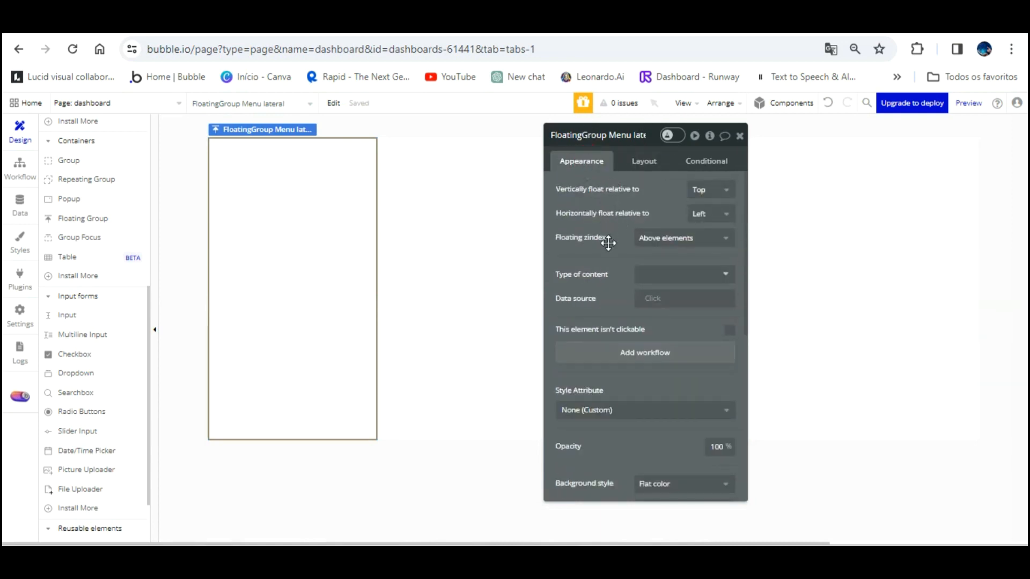
Give the floating group an Outset shadow with horizontal and vertical offsets of 0 and a blur radius of 8
scroll(608, 243, "down", 6)
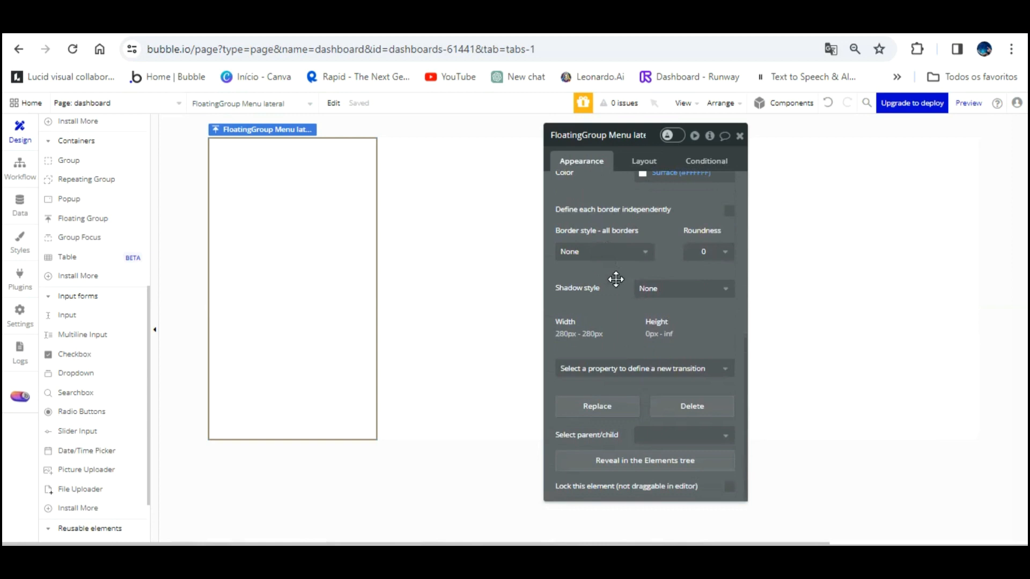
scroll(617, 274, "up", 3)
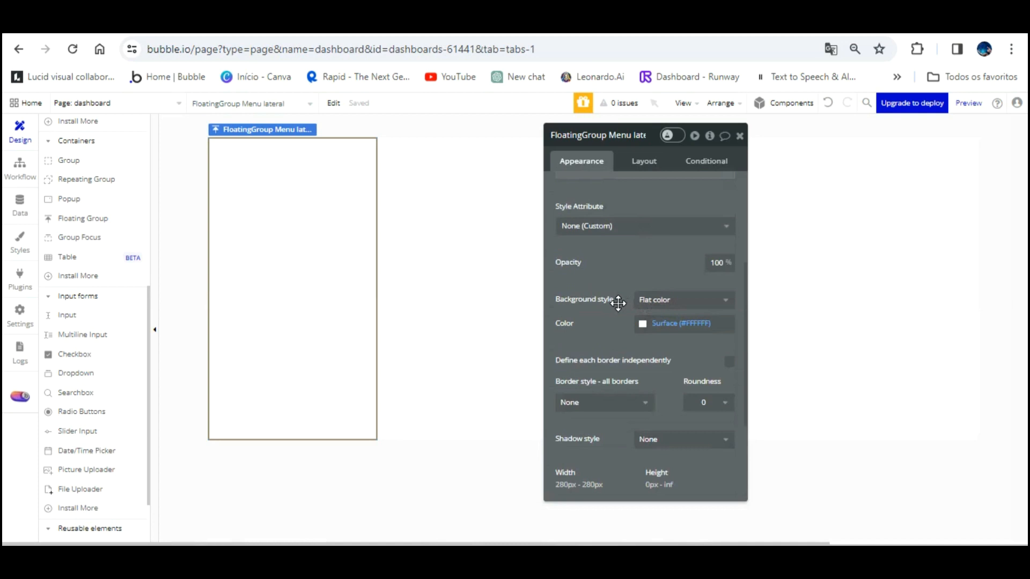
scroll(620, 305, "down", 3)
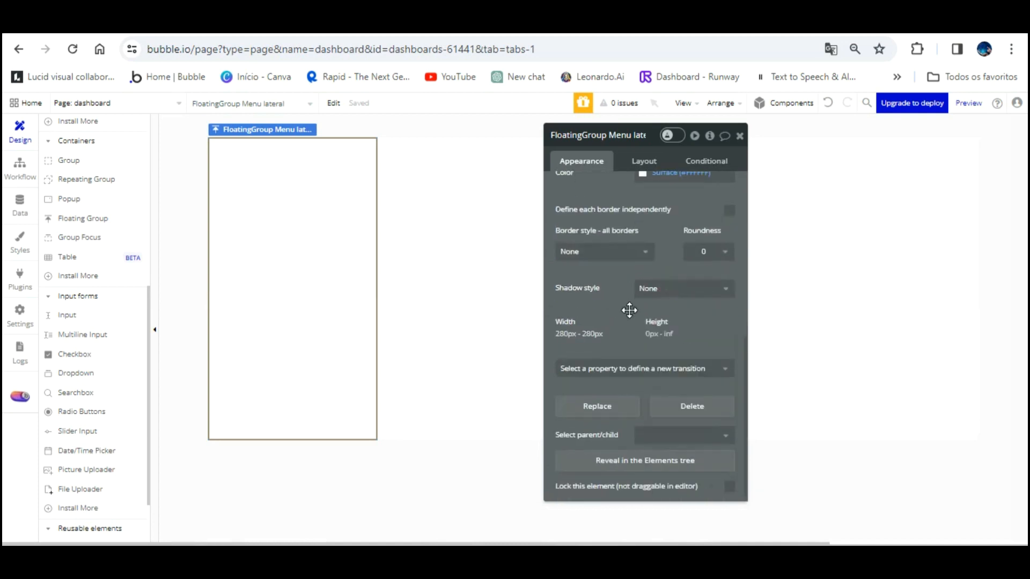
left_click(667, 289)
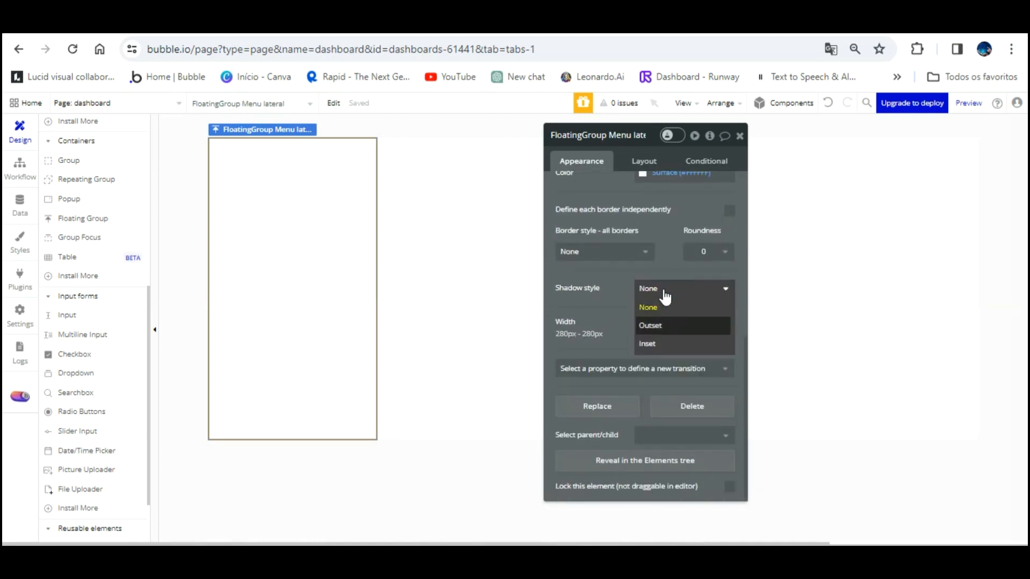
key("Return")
left_click(666, 311)
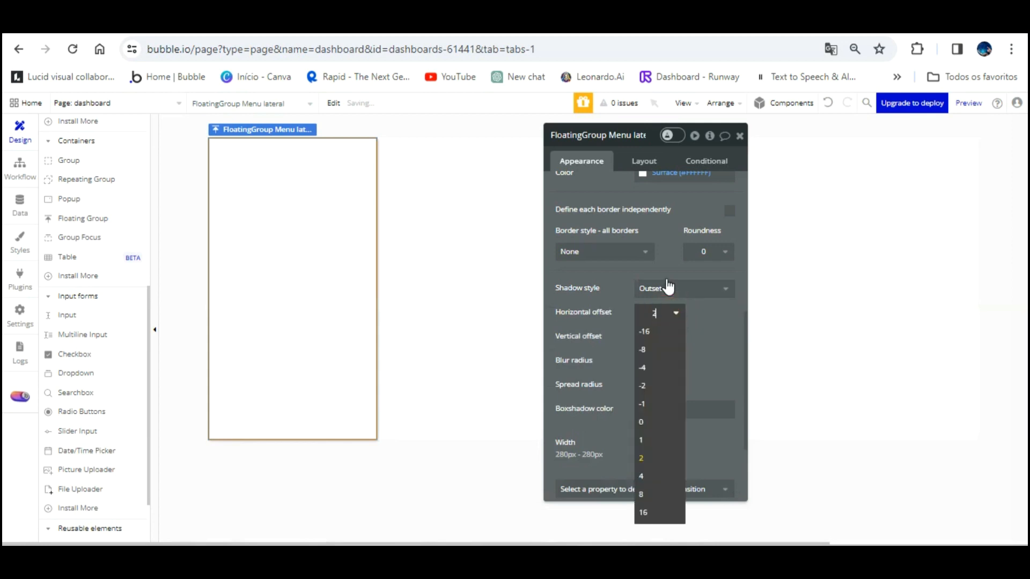
left_click(668, 407)
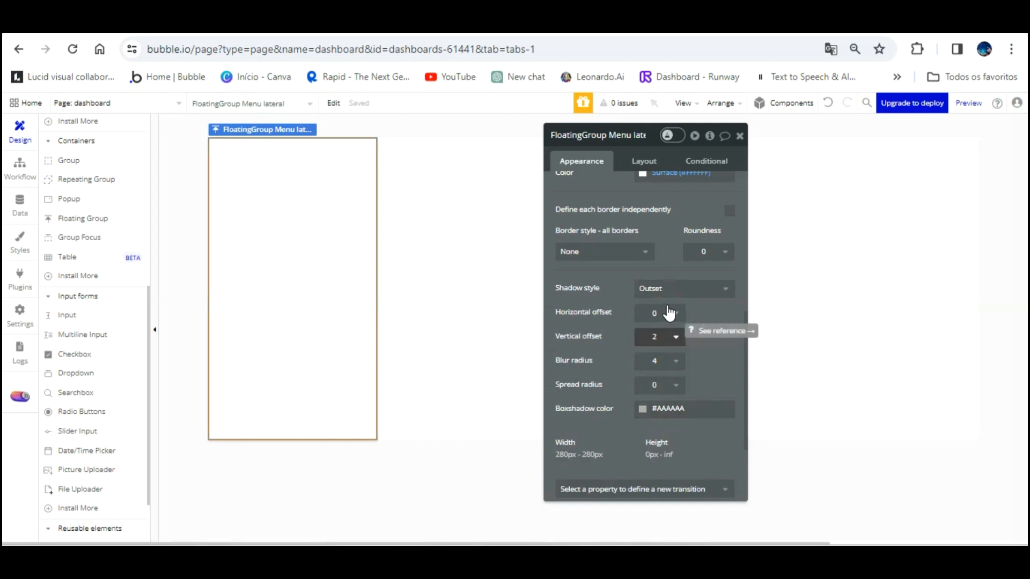
left_click(664, 338)
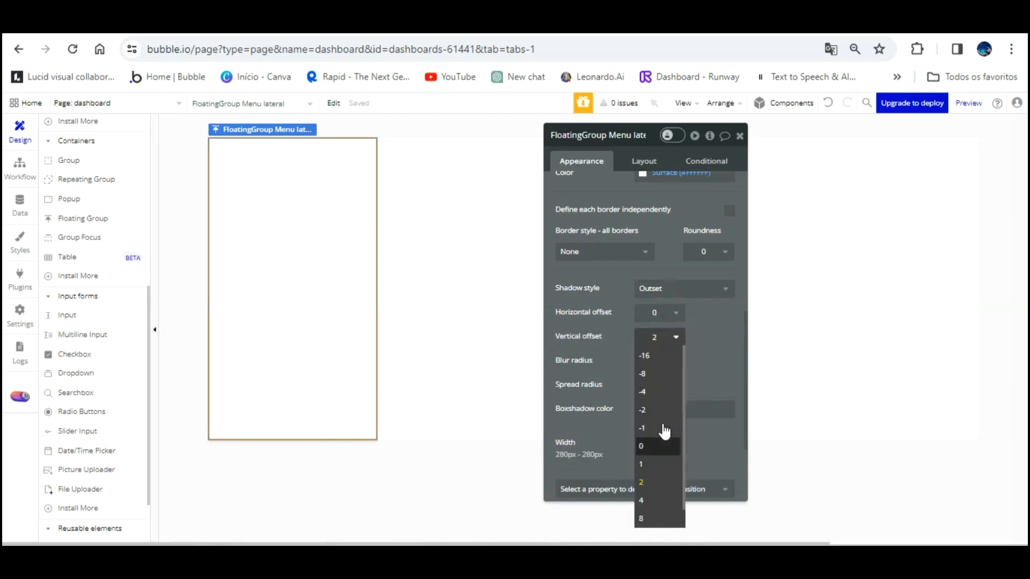
left_click(661, 448)
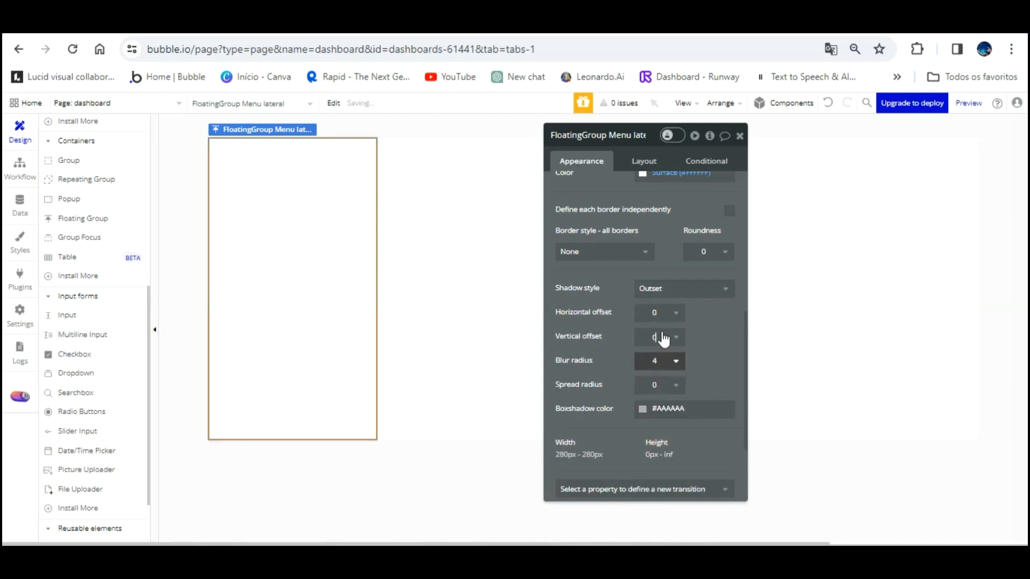
left_click(665, 361)
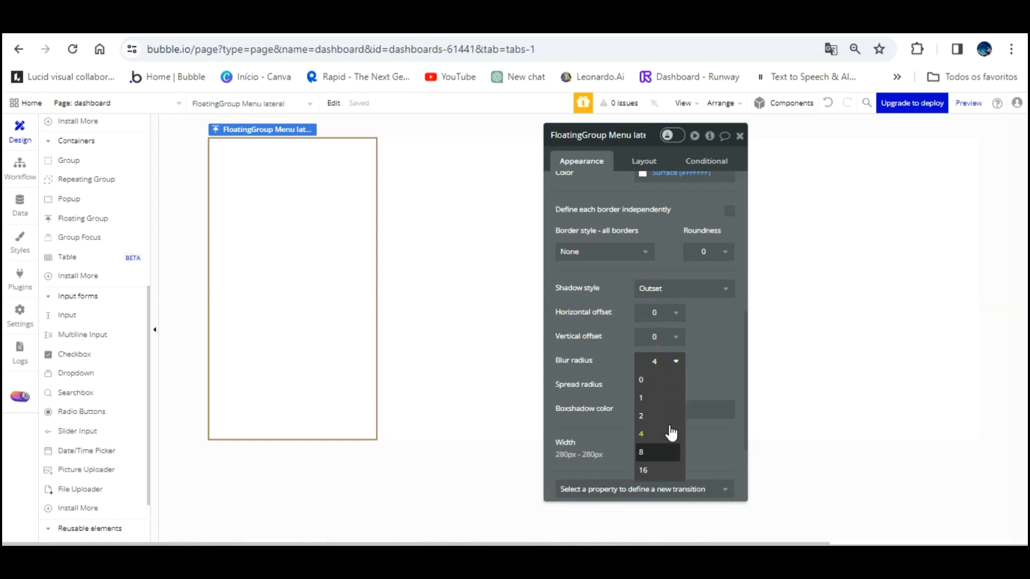
left_click(665, 453)
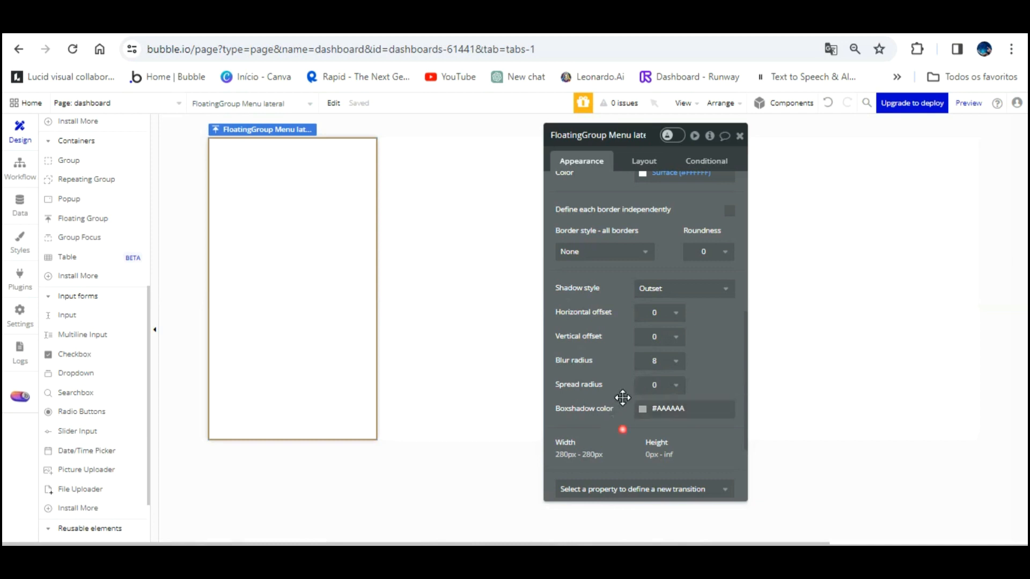
Review the side menu's appearance and the page's layout settings, and check the dashboard page in the live preview
scroll(622, 397, "down", 1)
scroll(623, 395, "down", 1)
scroll(622, 396, "up", 8)
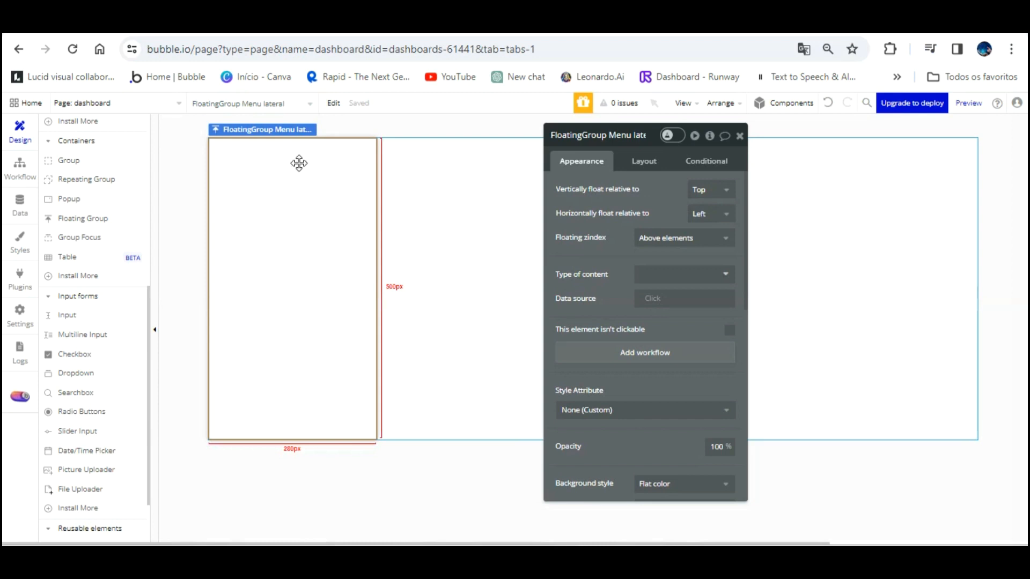
left_click(468, 349)
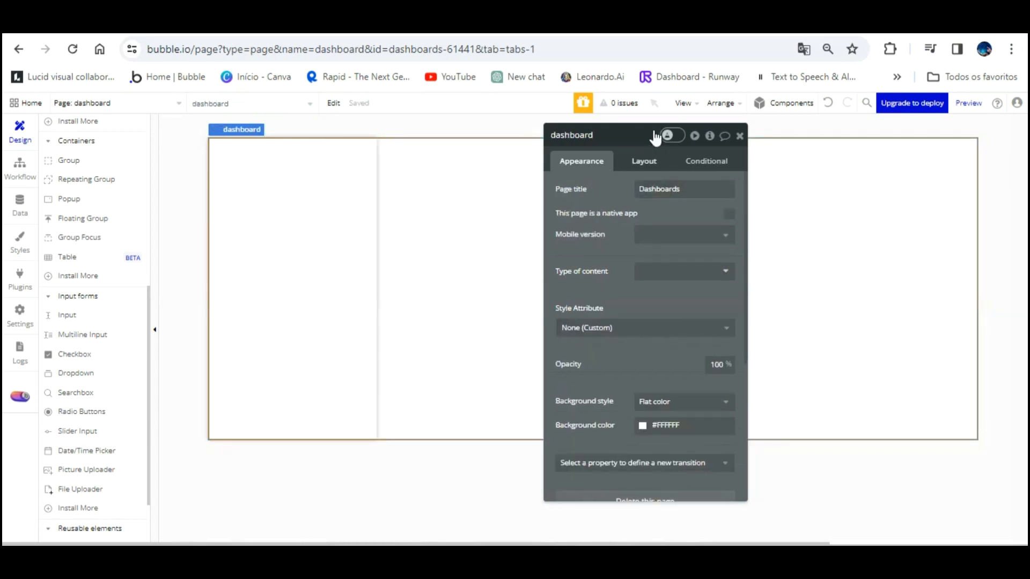
left_click(643, 161)
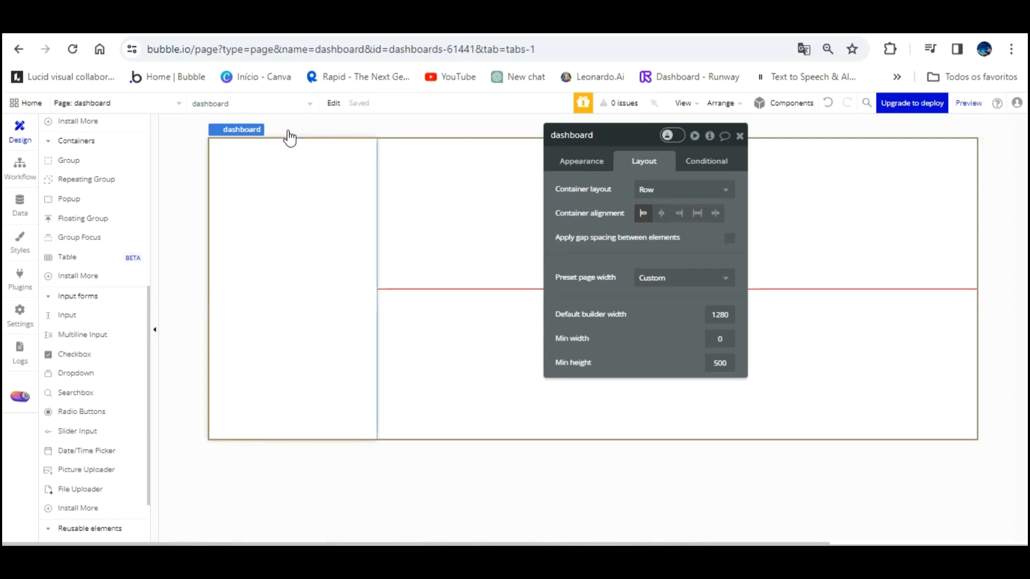
left_click(227, 26)
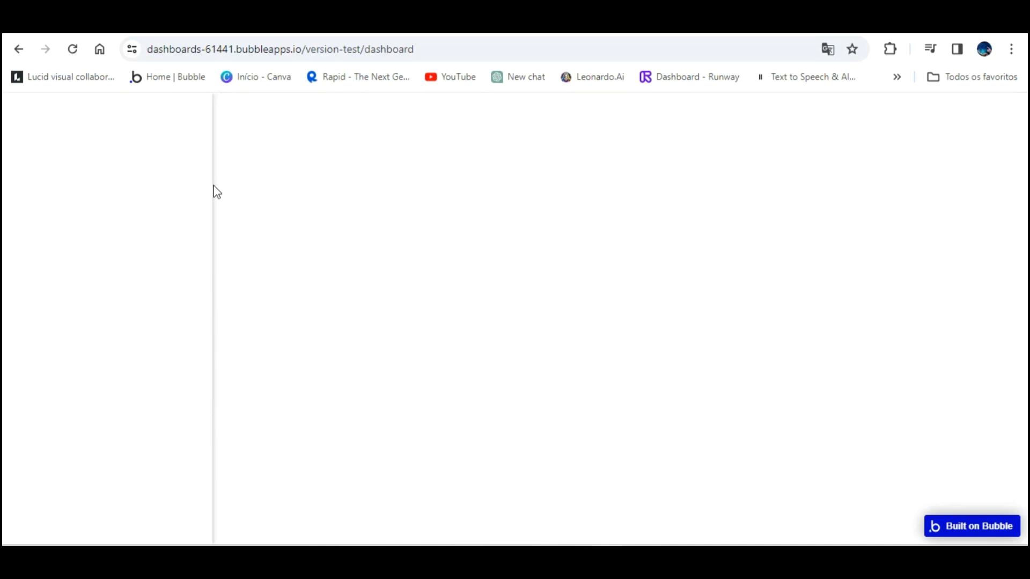
left_click(165, 25)
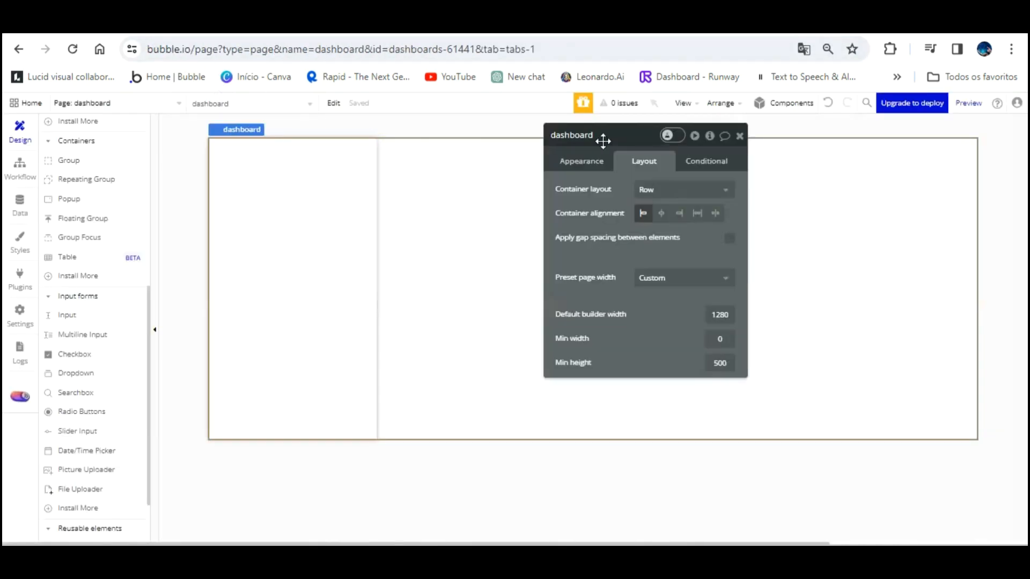
Add a group to the dashboard page and name it Group Principal
left_click(740, 135)
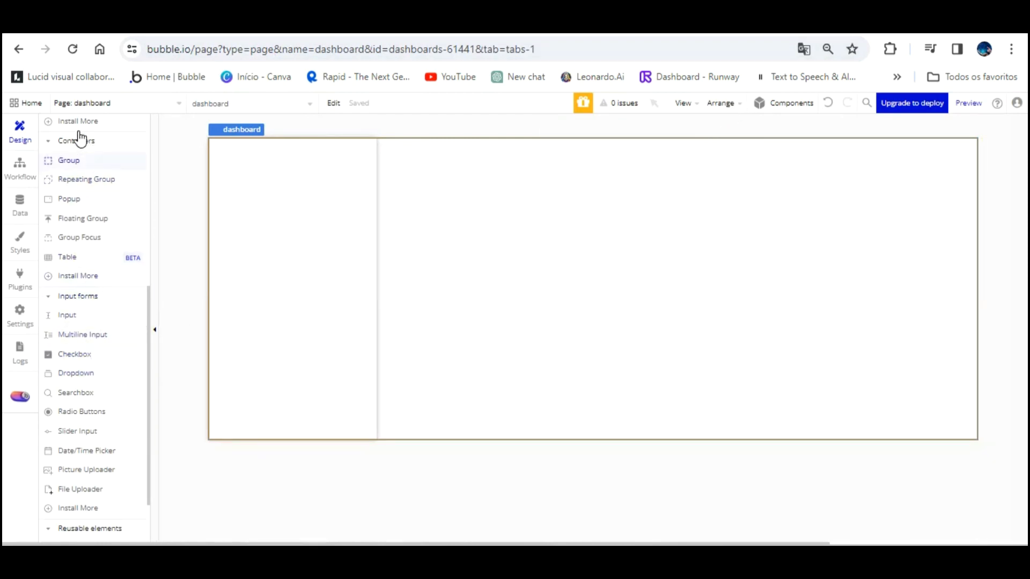
left_click(75, 160)
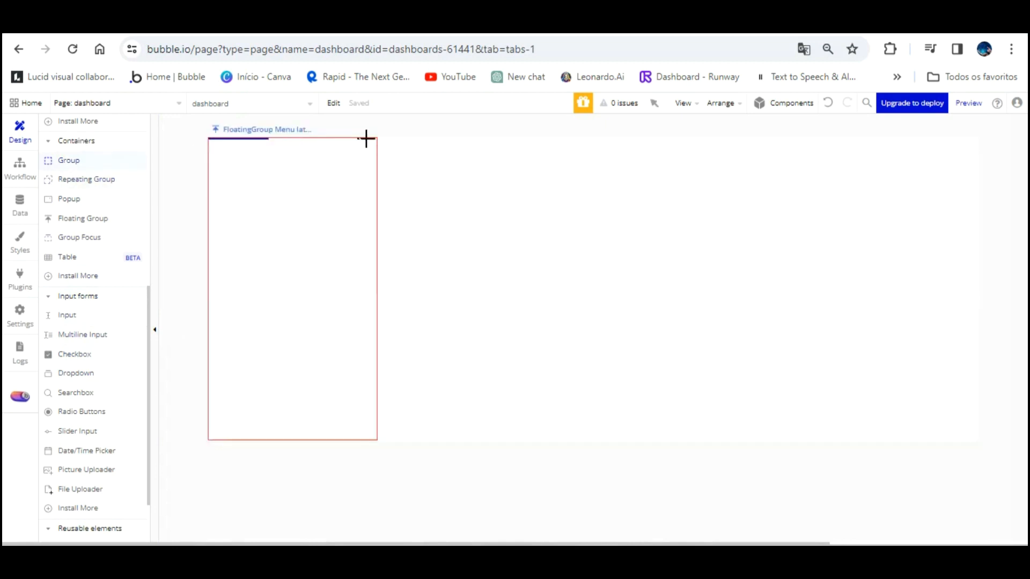
left_click(406, 126)
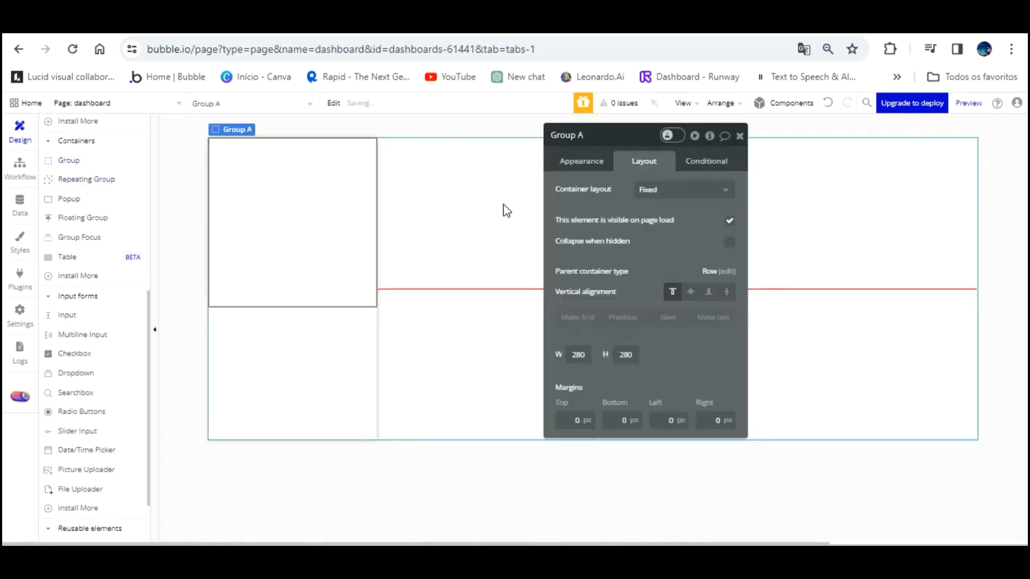
double_click(626, 143)
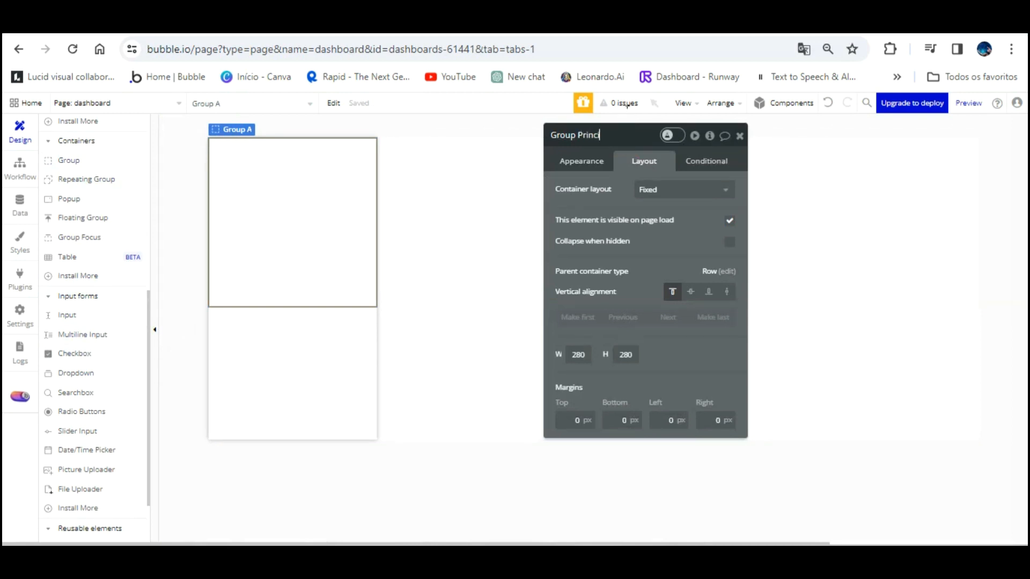
left_click(668, 214)
Try the Align to parent layout on Group Principal and settle on Column as its container layout
left_click(699, 184)
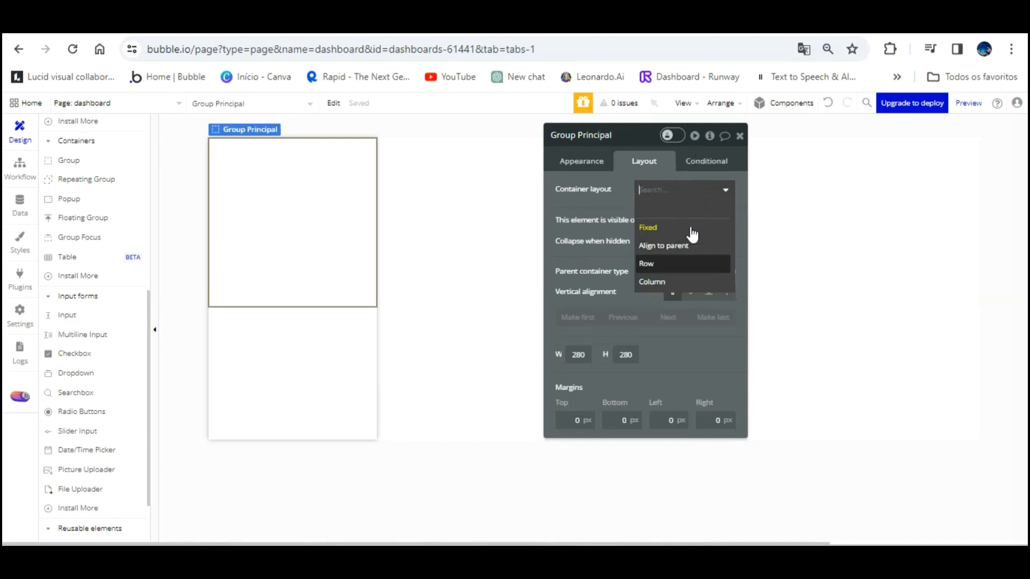
left_click(673, 279)
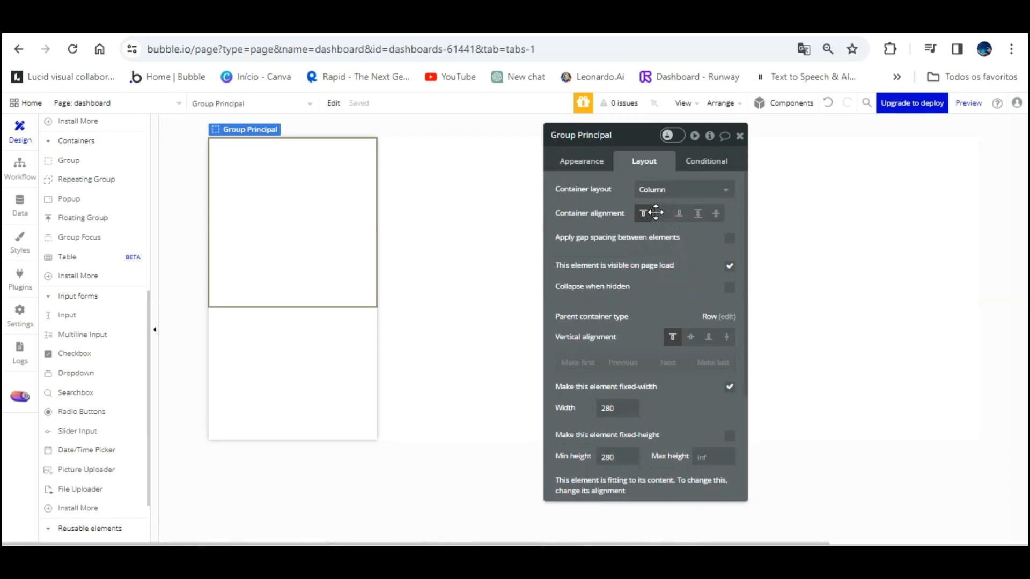
left_click(690, 189)
left_click(690, 244)
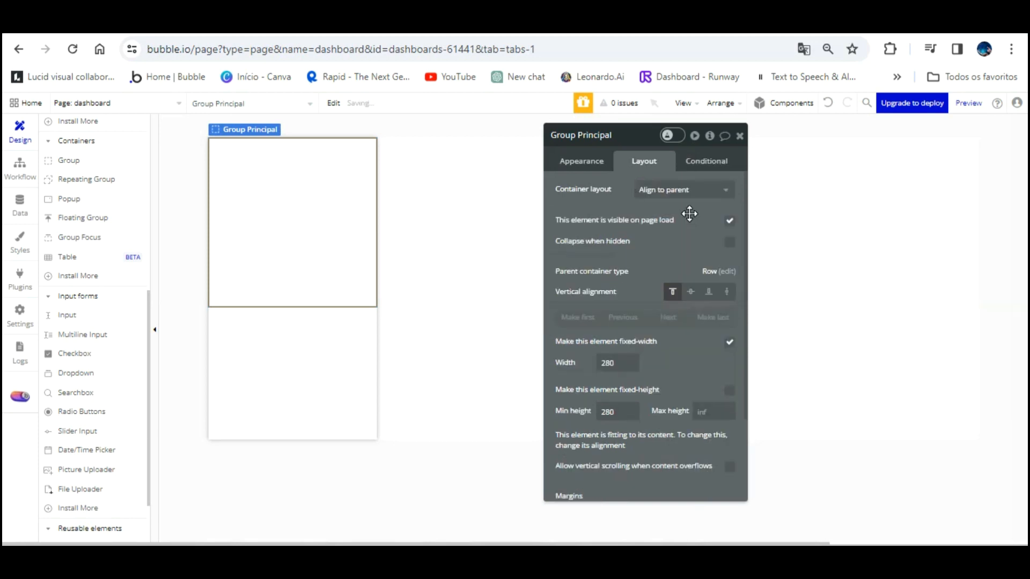
left_click(702, 190)
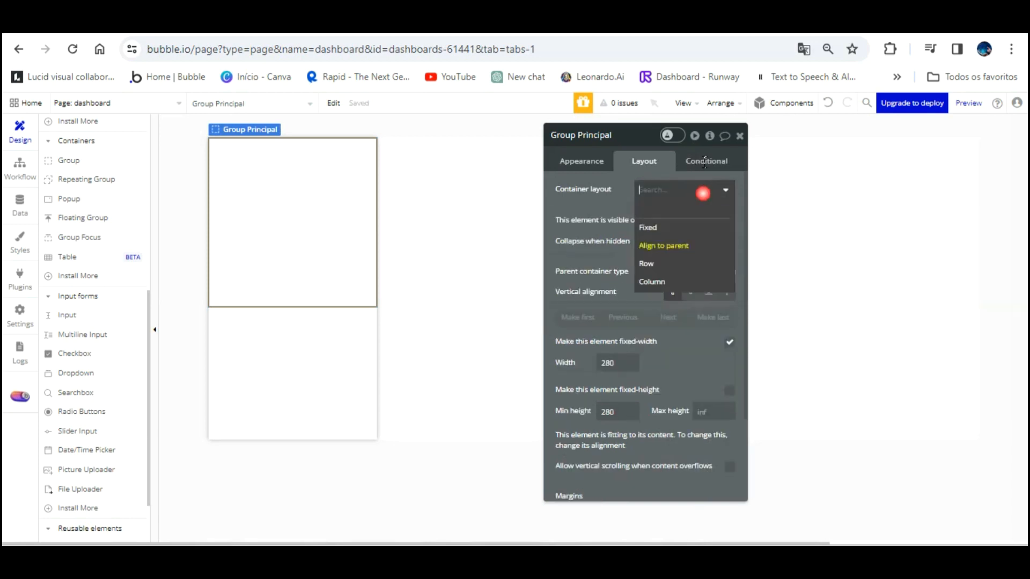
left_click(665, 280)
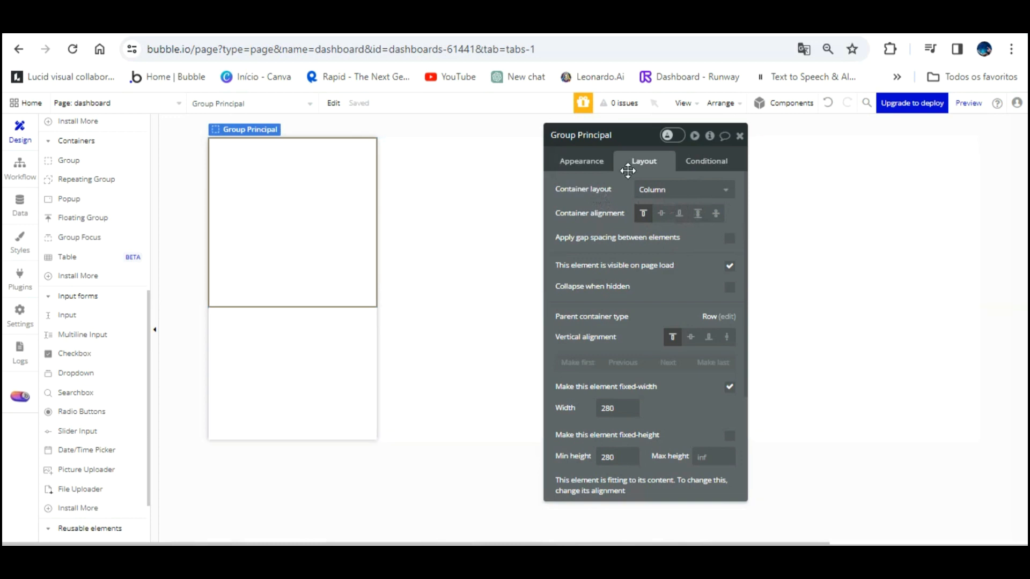
Set Group Principal's container alignment to space around and its vertical alignment to stretch
left_click(715, 214)
left_click(712, 259)
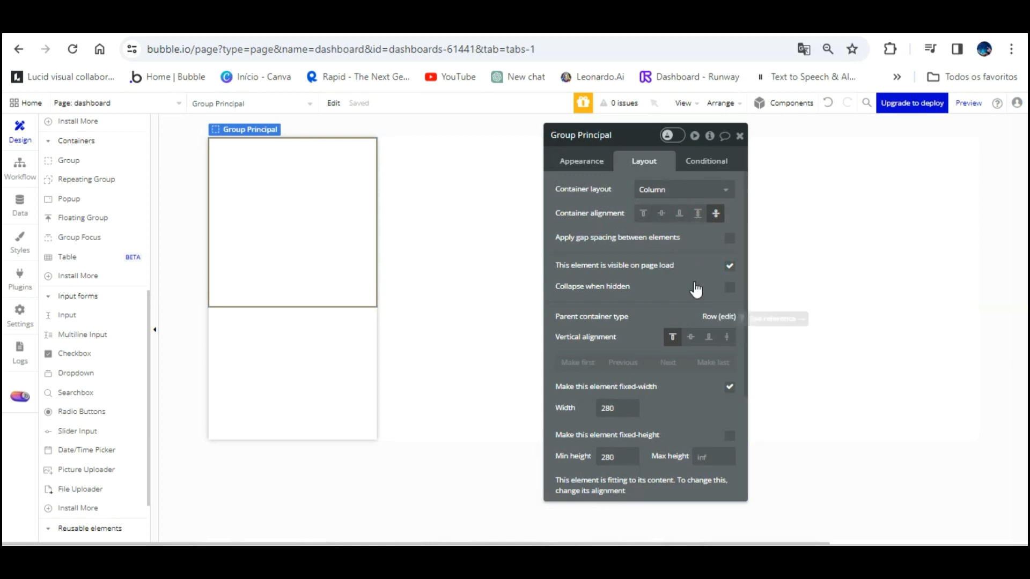
left_click(725, 337)
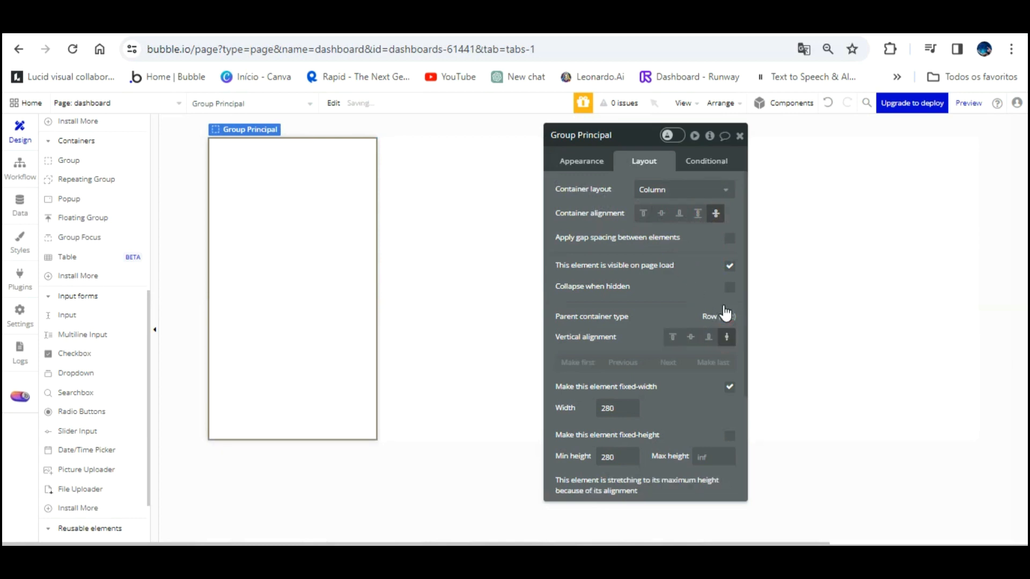
Turn off fixed width for Group Principal and set its min height to 0
left_click(729, 387)
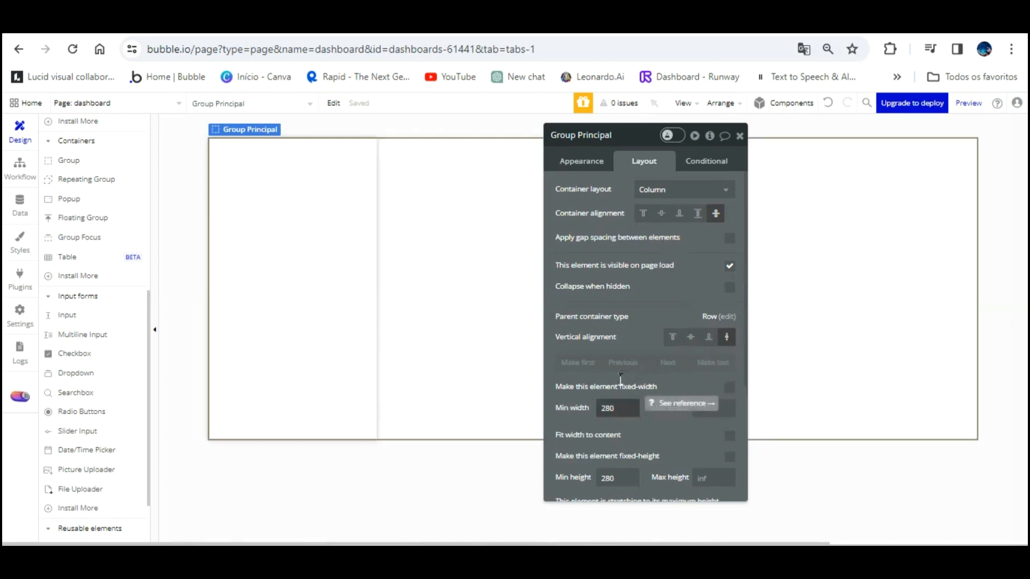
scroll(630, 342, "down", 3)
double_click(622, 326)
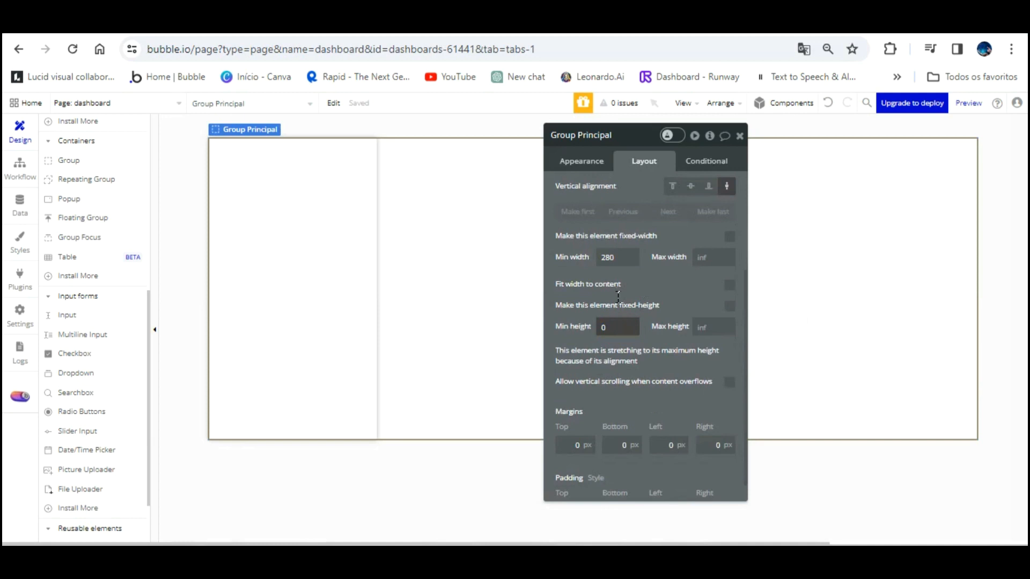
type("0")
left_click(675, 295)
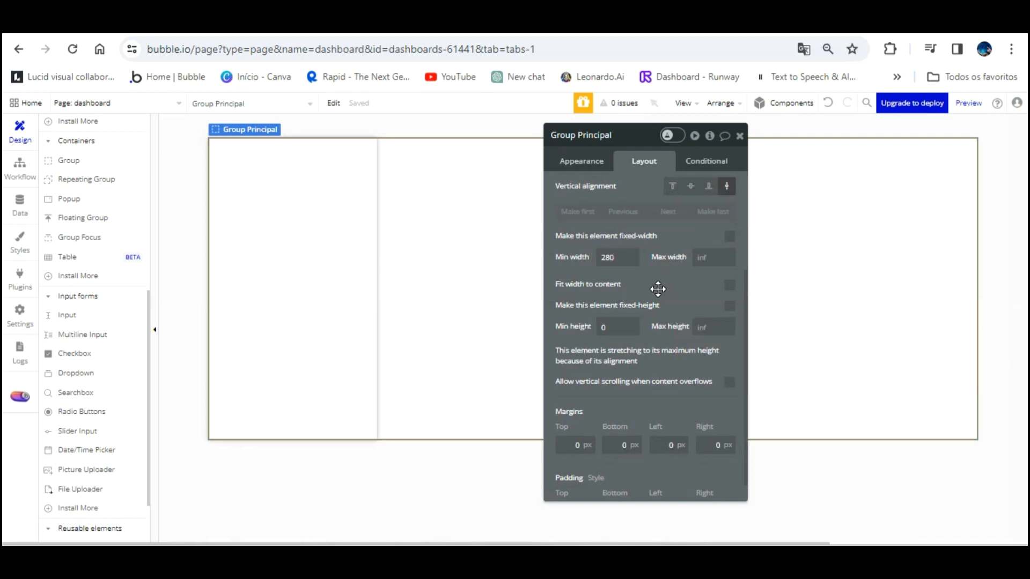
scroll(658, 290, "down", 1)
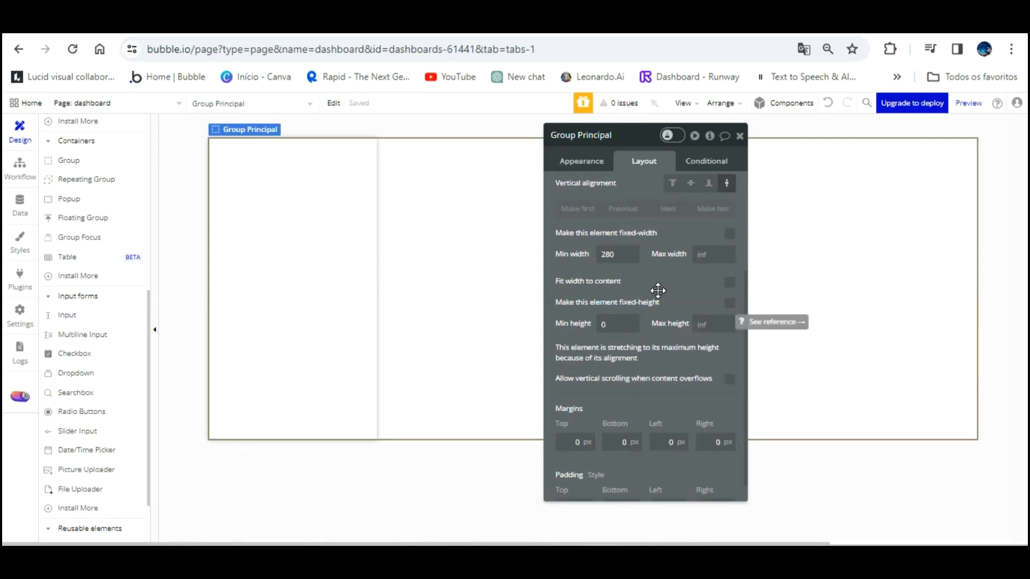
Detach the Standard Group style from Group Principal and give it a Flat color background of #FFFFFF
left_click(583, 160)
scroll(635, 244, "up", 3)
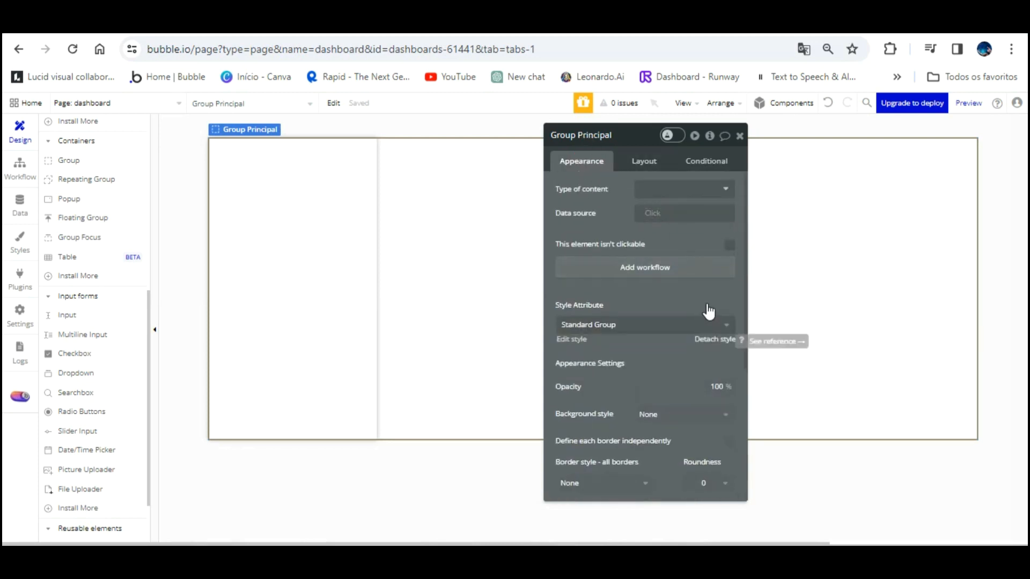
scroll(694, 263, "down", 4)
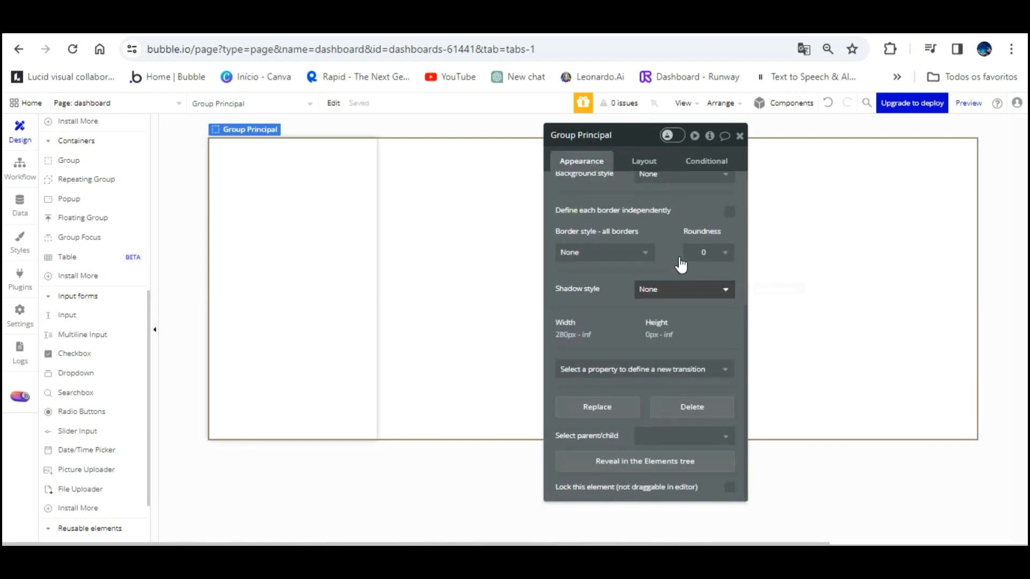
scroll(680, 264, "up", 3)
left_click(673, 322)
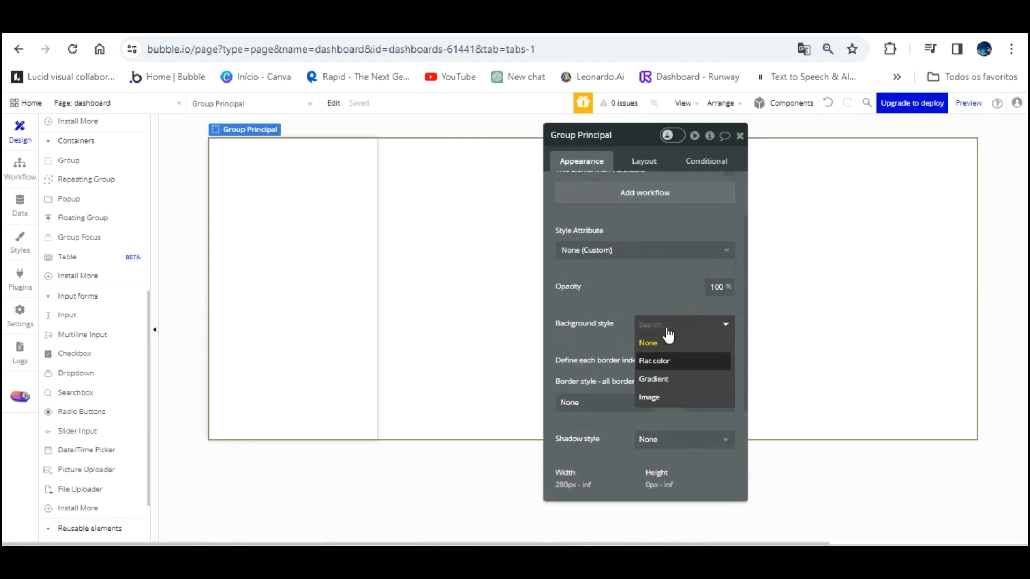
left_click(655, 361)
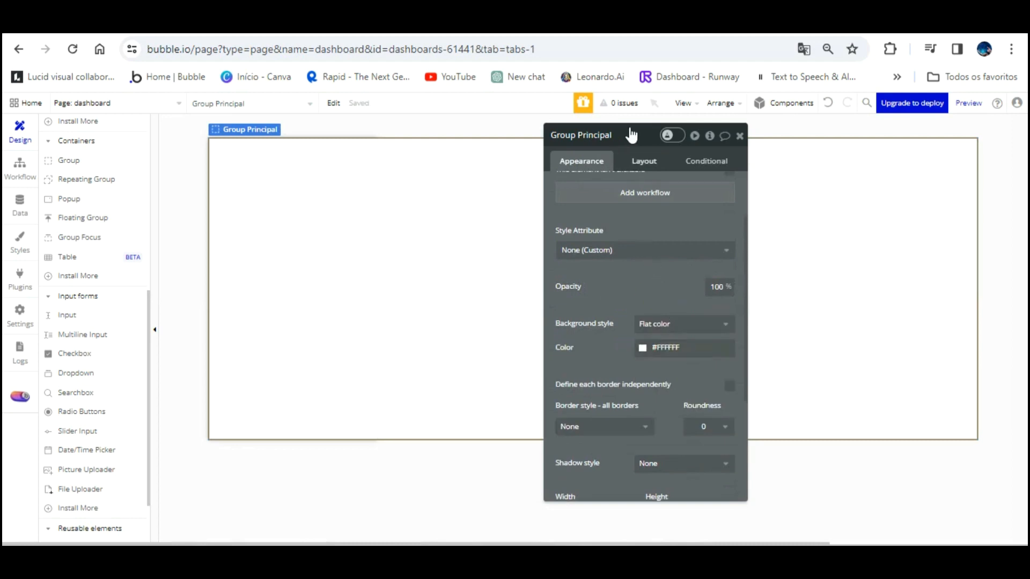
Give Group Principal a top padding of 20 px and a left margin of 312 px
left_click(643, 161)
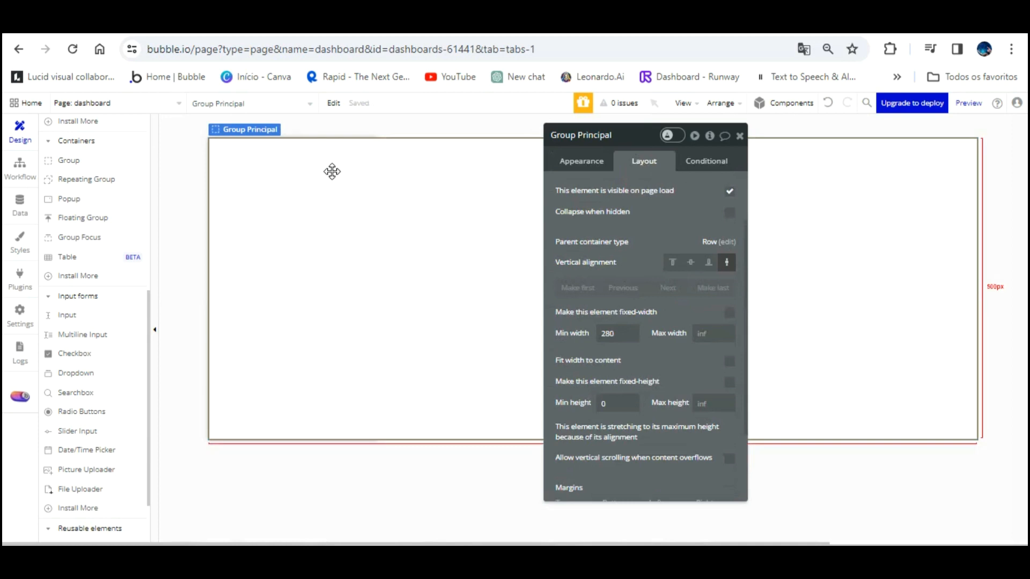
scroll(671, 310, "down", 2)
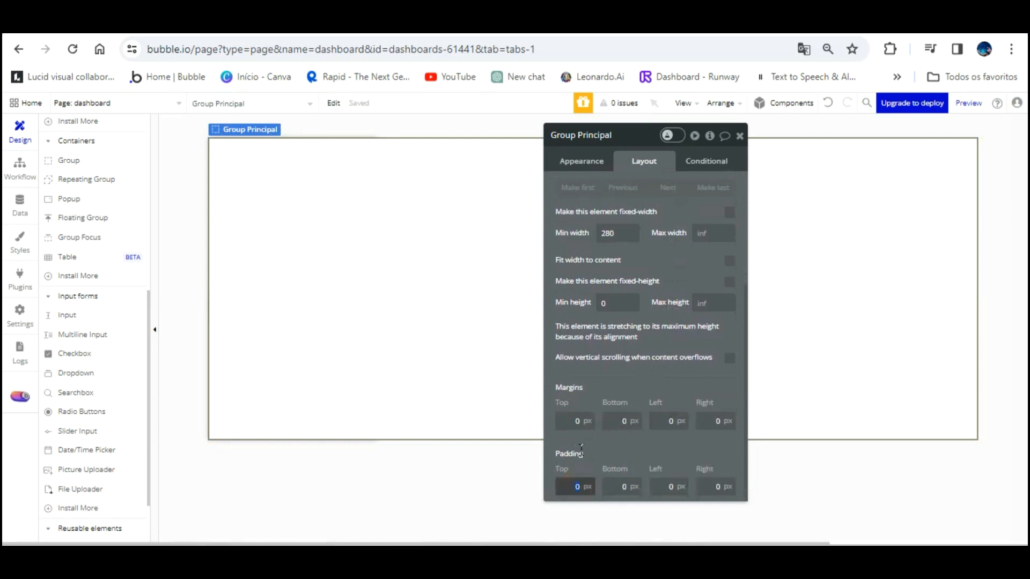
left_click(844, 343)
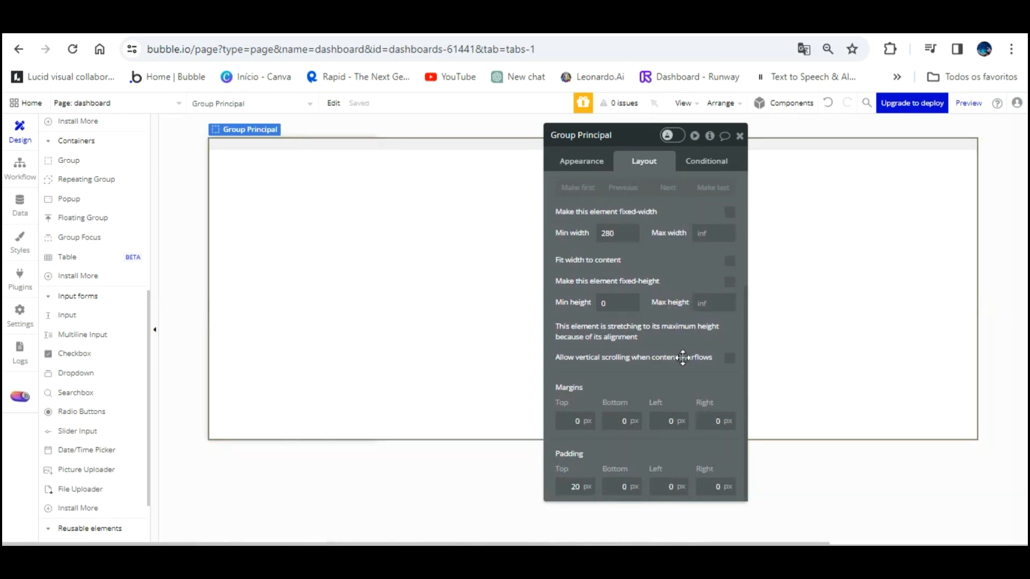
left_click(666, 421)
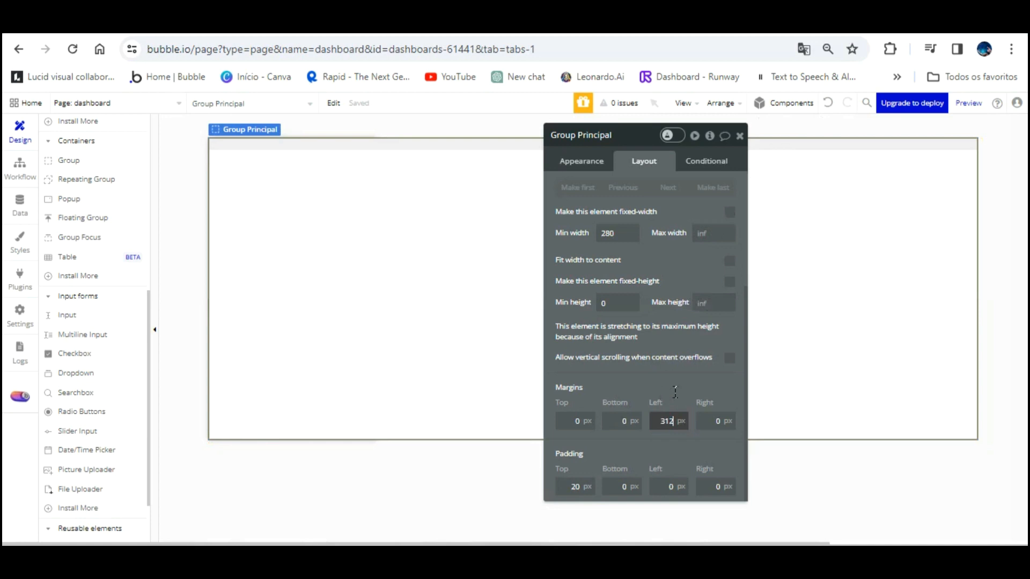
left_click(709, 358)
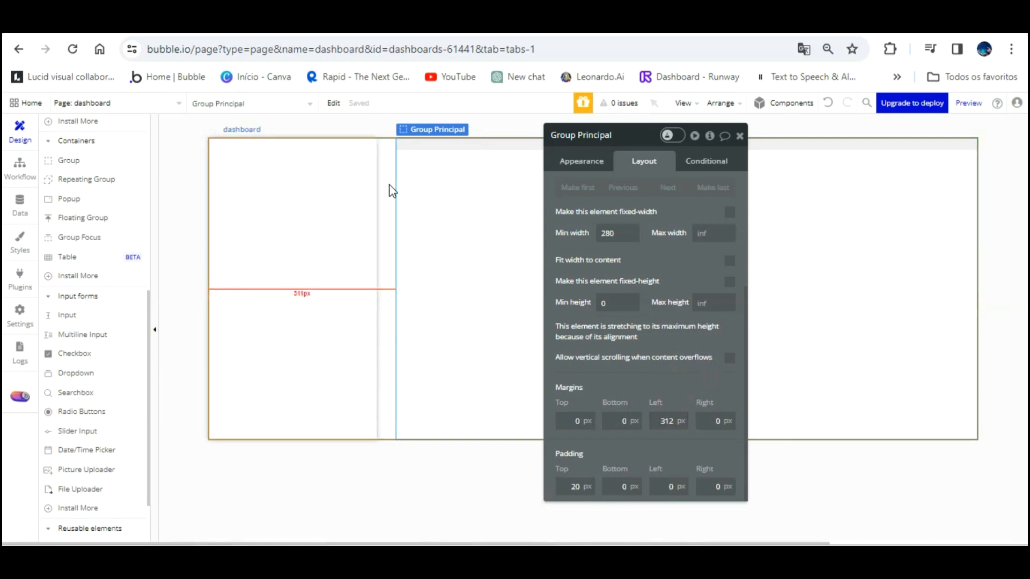
left_click_drag(681, 184, 717, 251)
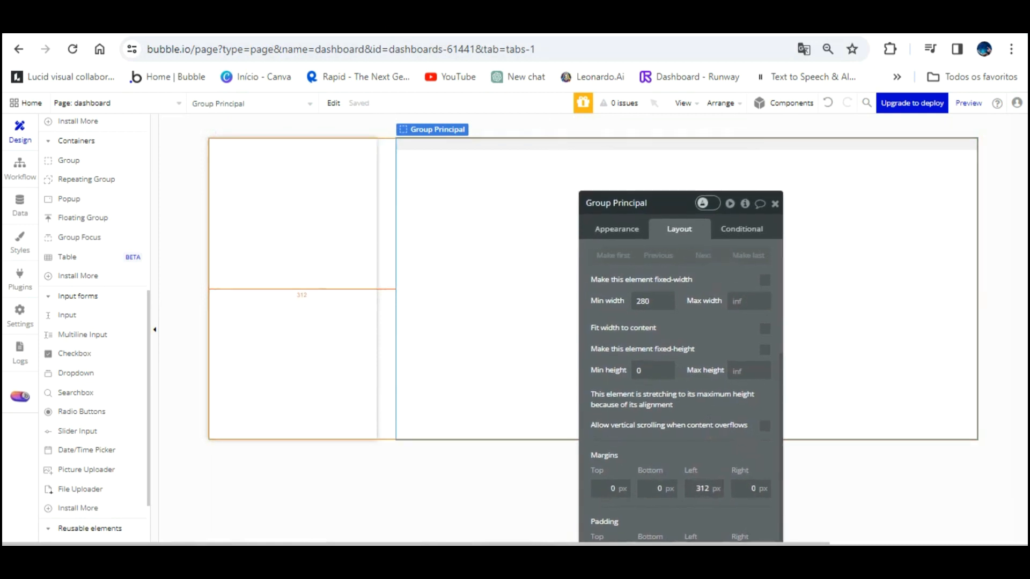
Refresh the live preview of the dashboard page to check the updated layout, and return to the editor
left_click(268, 25)
key("F5")
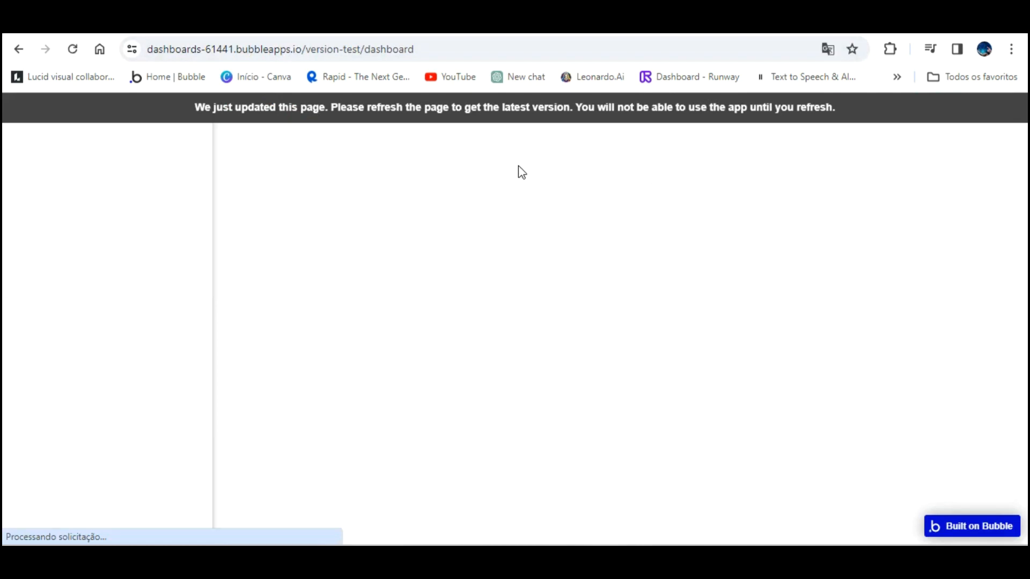
left_click(80, 24)
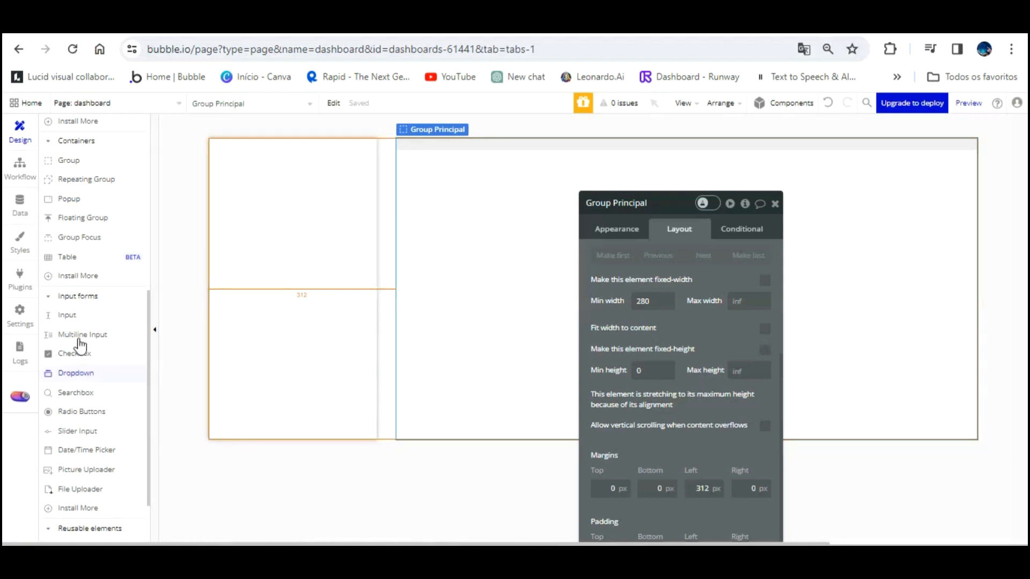
Place a text element in the upper-left corner of Group Principal
scroll(75, 348, "down", 3)
scroll(78, 354, "up", 4)
scroll(79, 354, "up", 8)
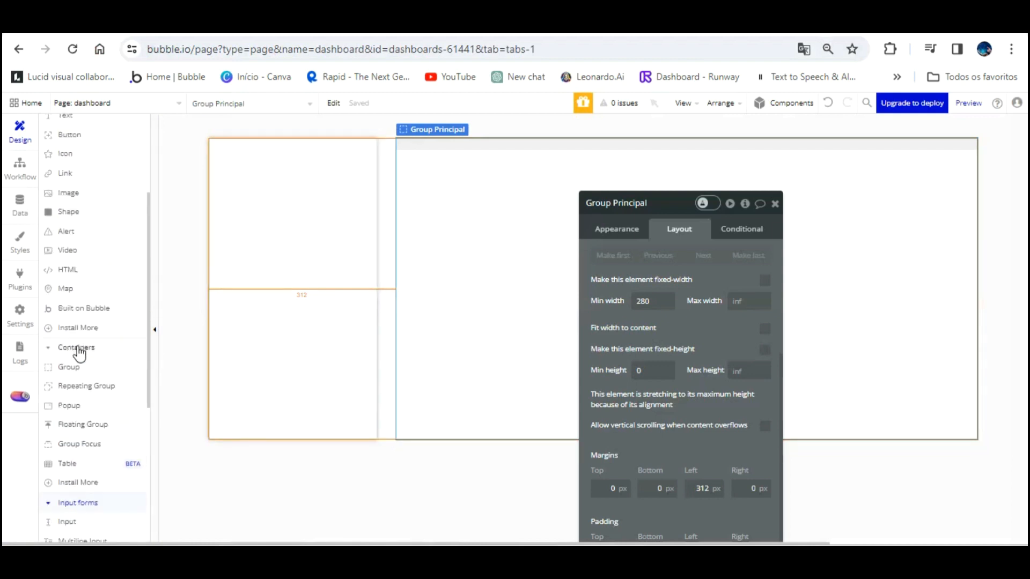
left_click(64, 135)
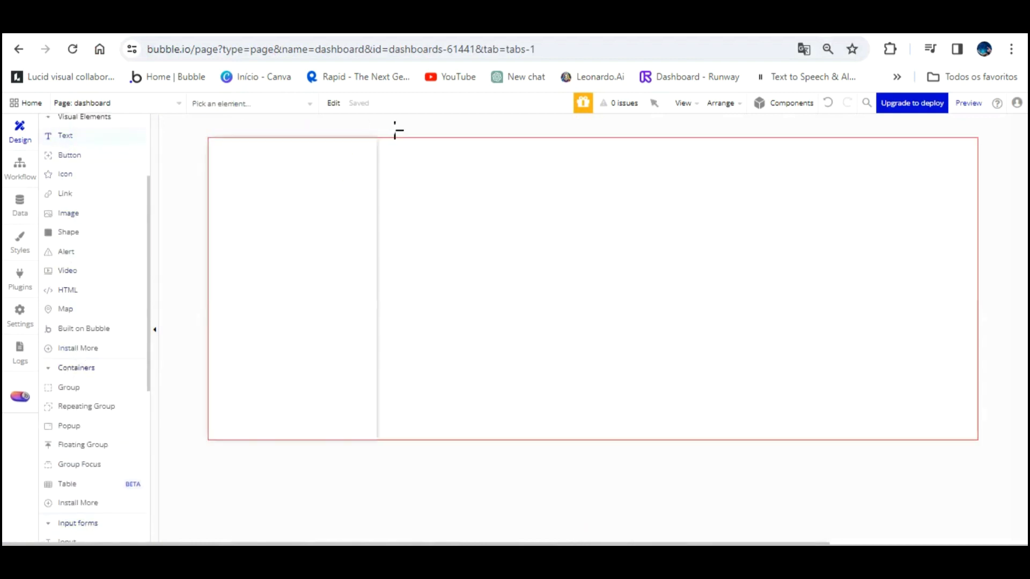
left_click(415, 153)
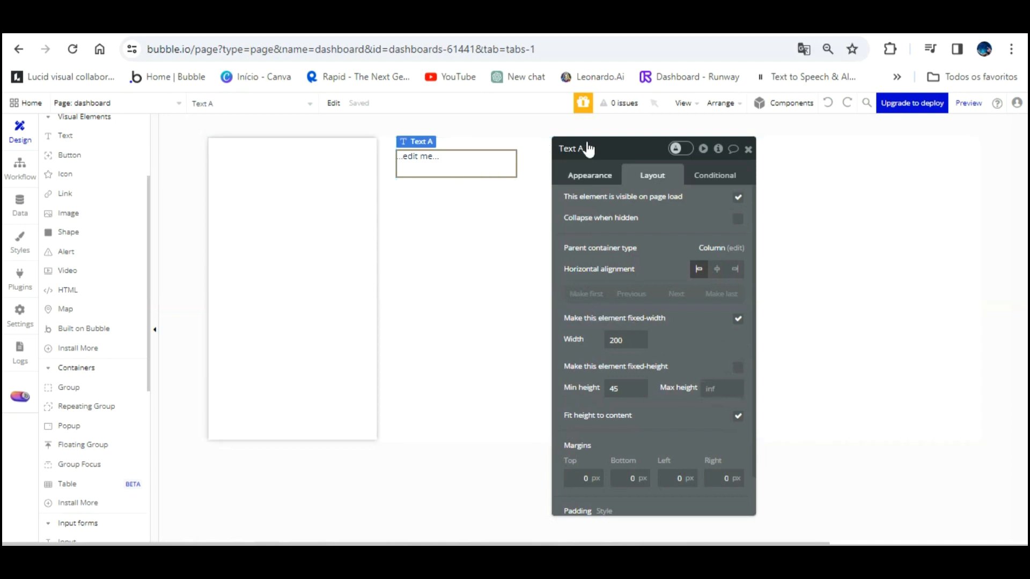
Change the new text element's content to "Dashboard" and apply the Heading 3 style to it
left_click(588, 175)
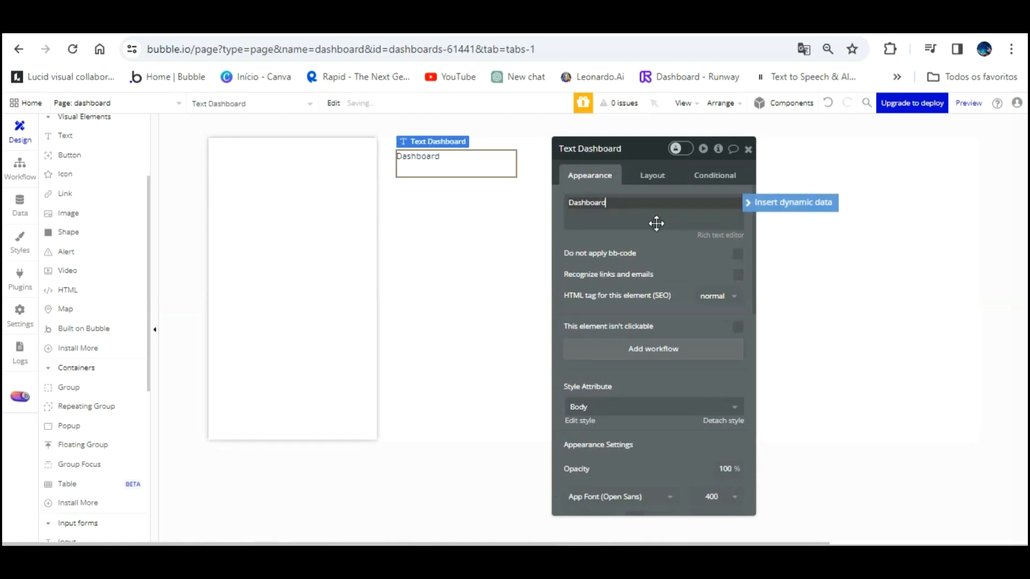
left_click(675, 232)
left_click(722, 420)
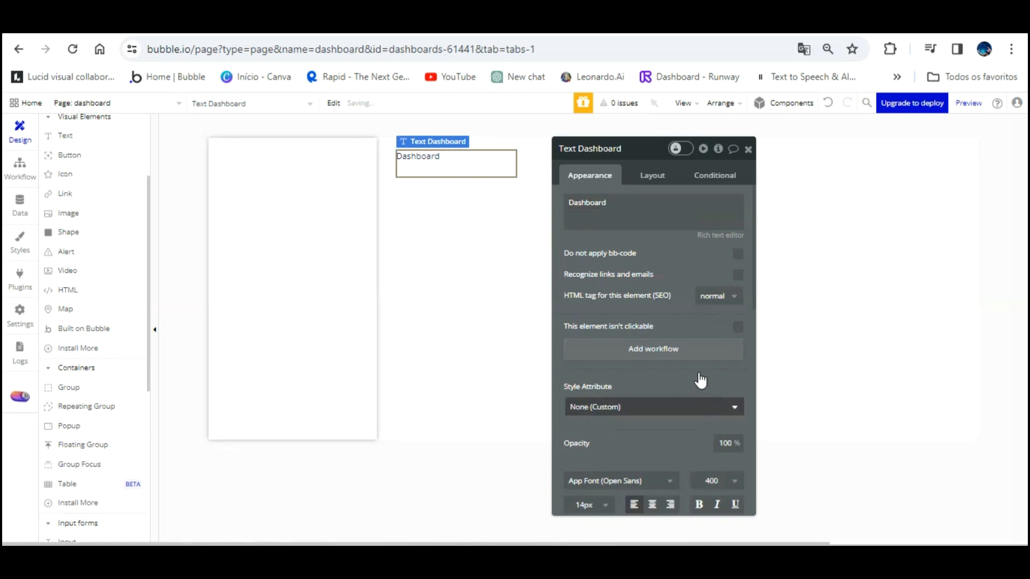
left_click(830, 102)
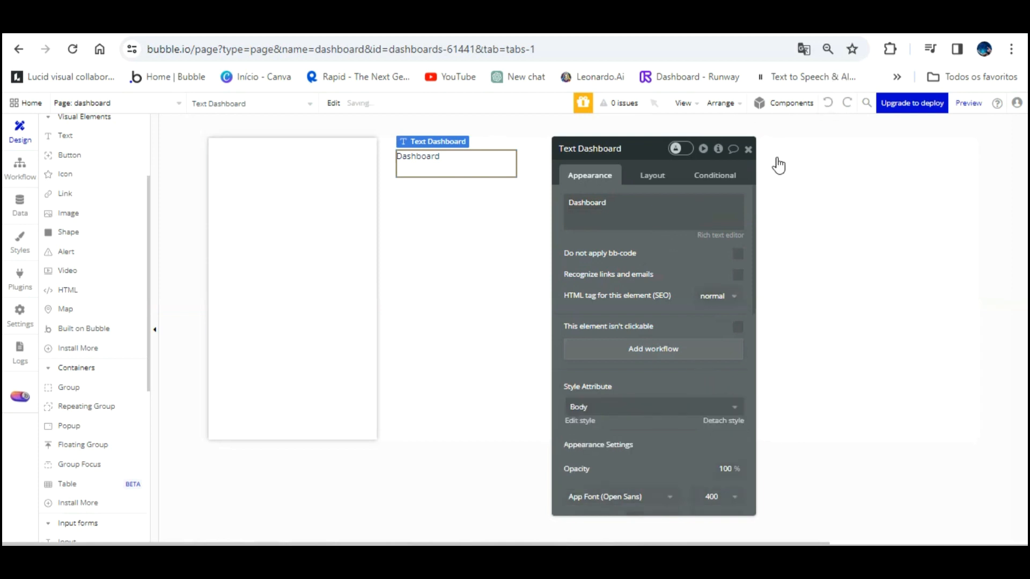
left_click_drag(663, 349, 661, 316)
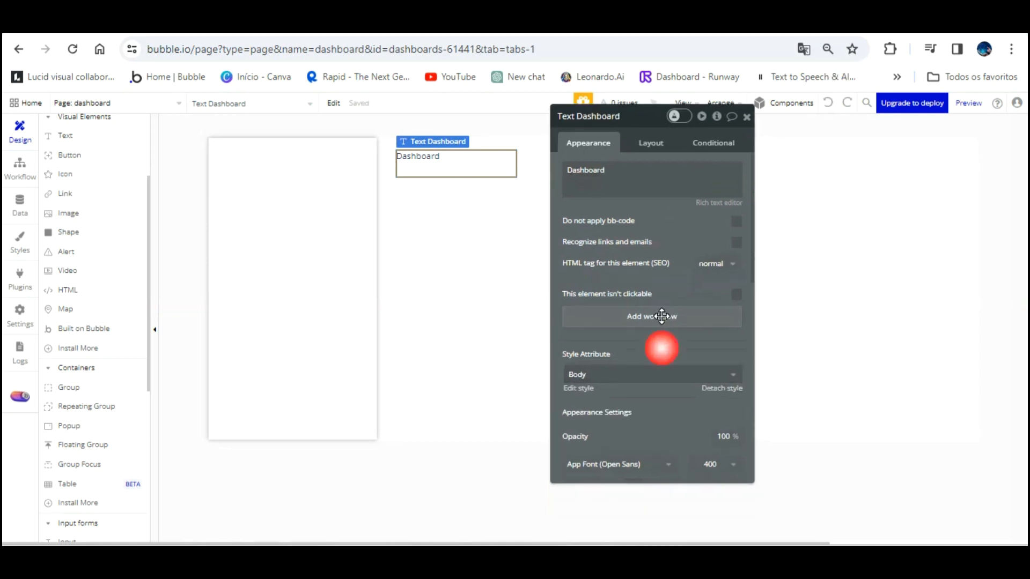
left_click(682, 369)
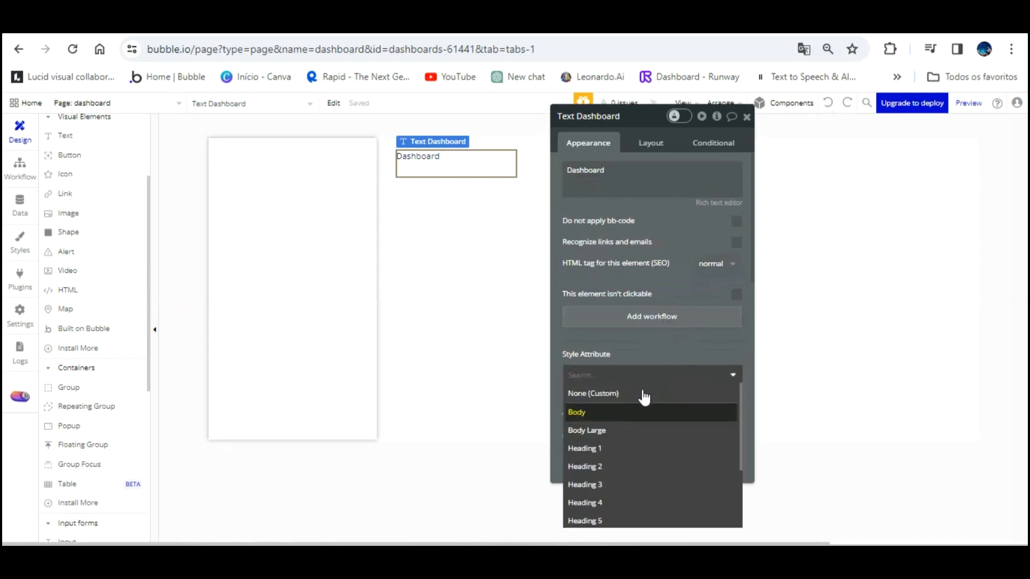
left_click(616, 464)
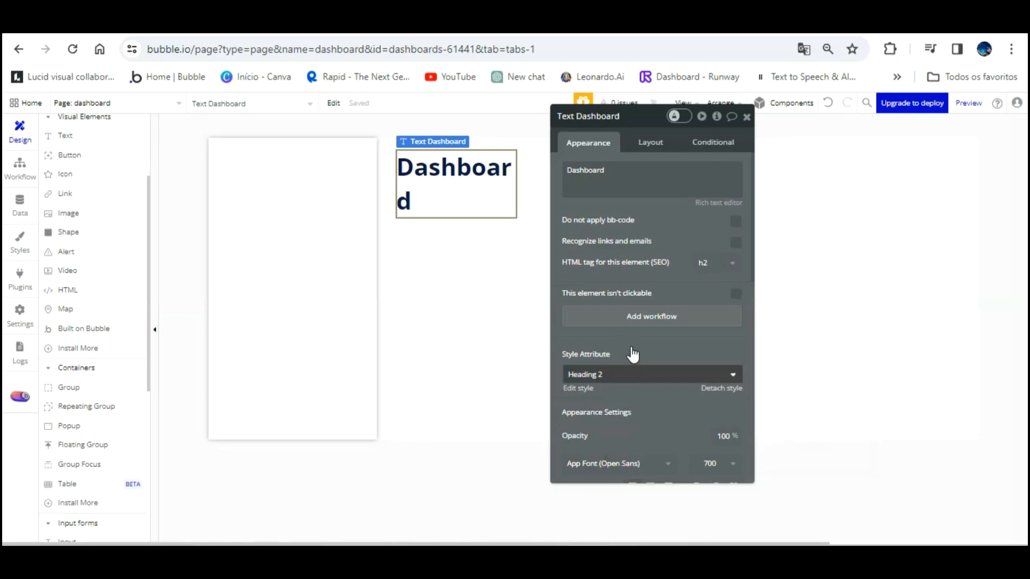
left_click(633, 371)
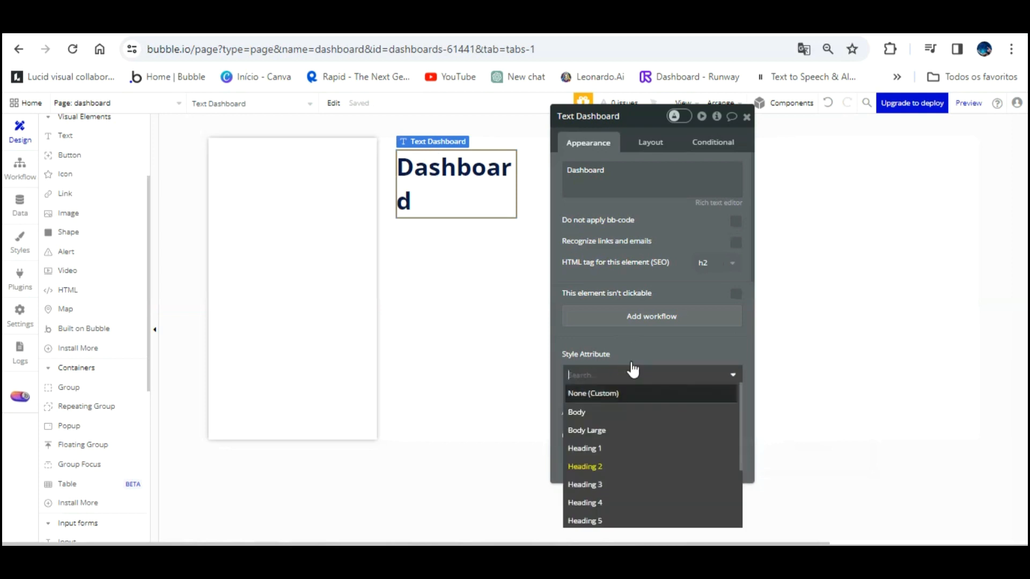
left_click(629, 480)
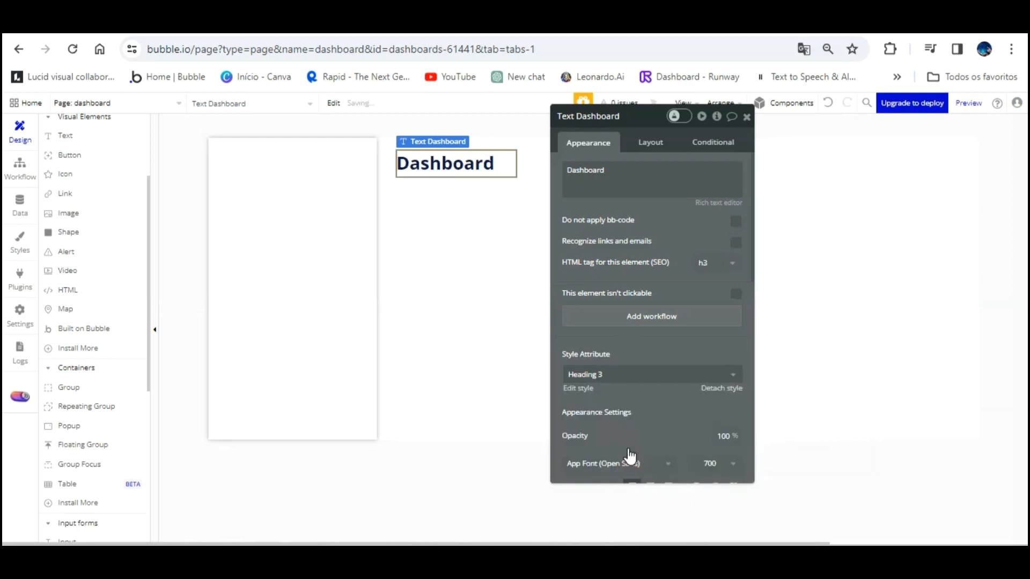
left_click(676, 303)
Make the Dashboard text's width non-fixed, with min width and min height of 0 and its height fitted to content
left_click(654, 143)
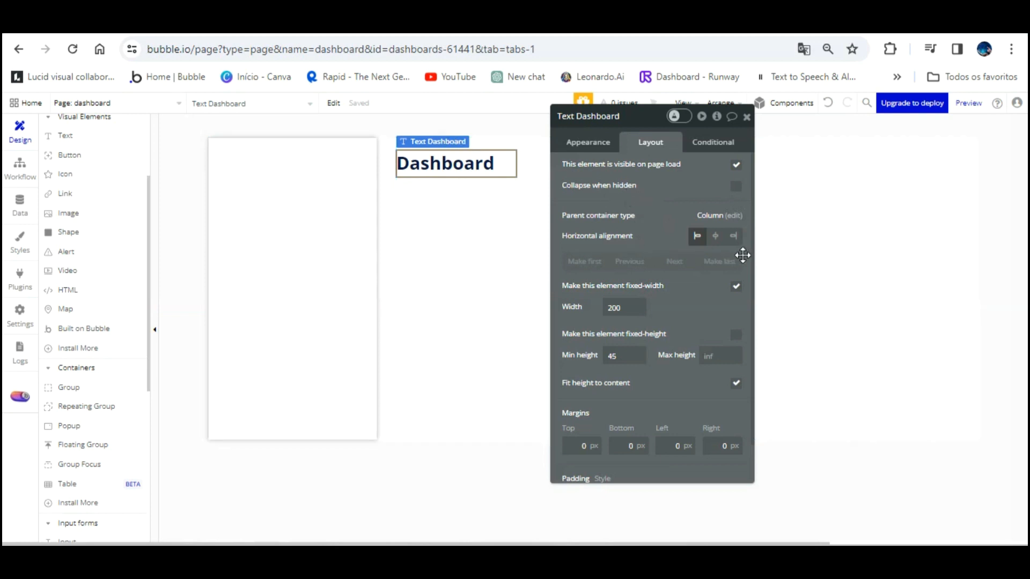
left_click(736, 286)
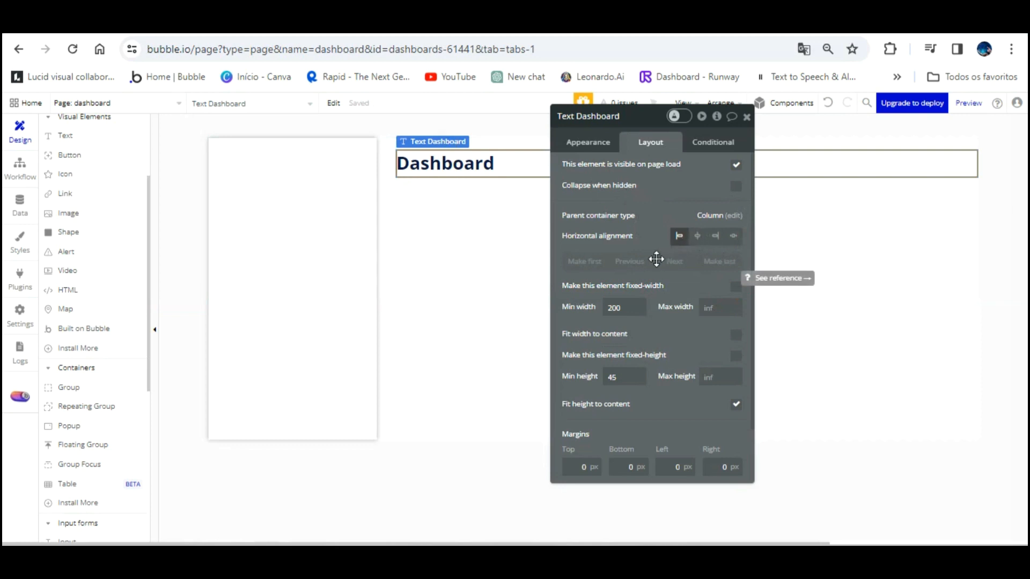
left_click(626, 306)
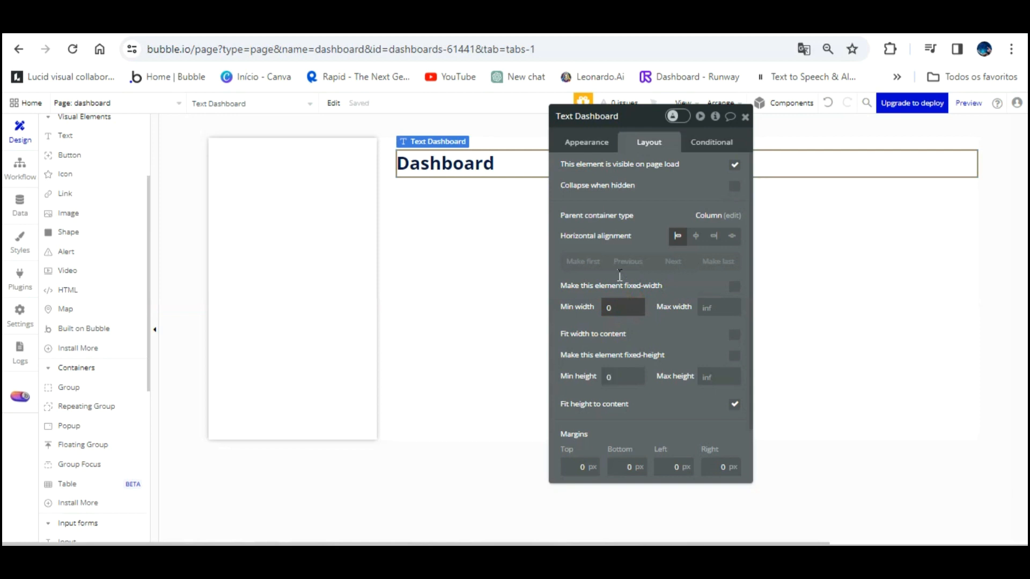
left_click(734, 403)
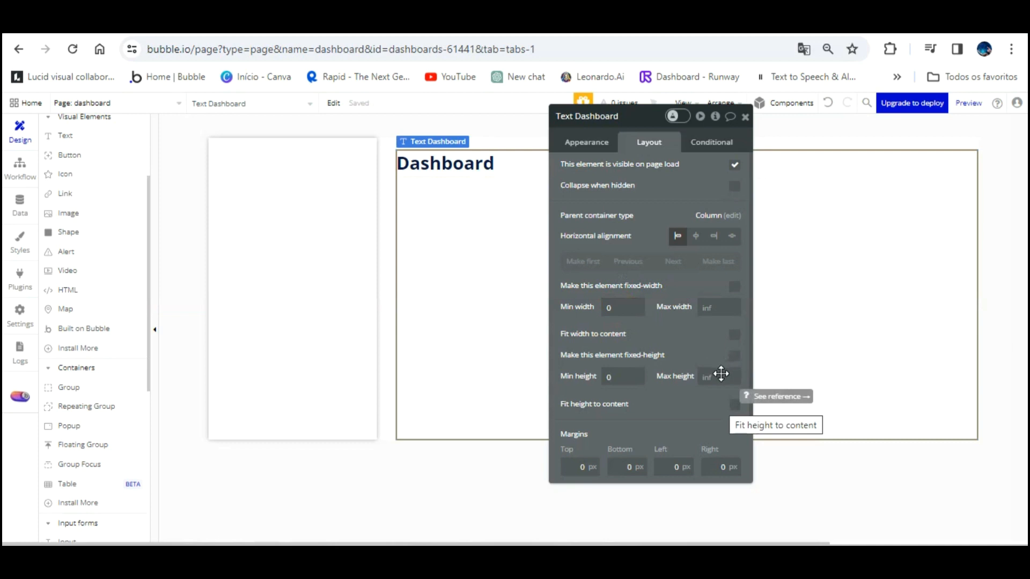
left_click(734, 404)
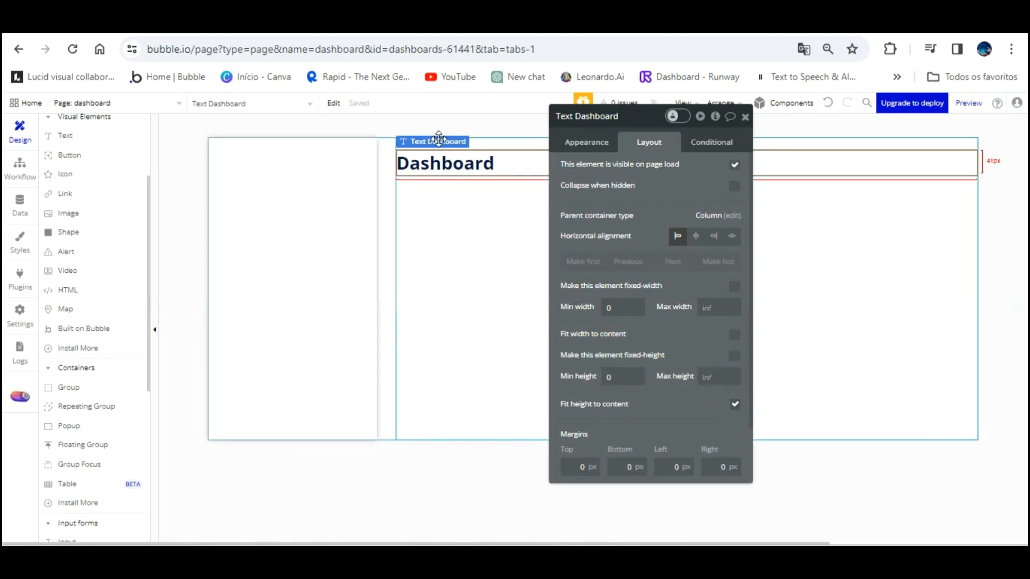
Refresh the live preview of the dashboard page to check the Dashboard heading
left_click(295, 25)
key("F5")
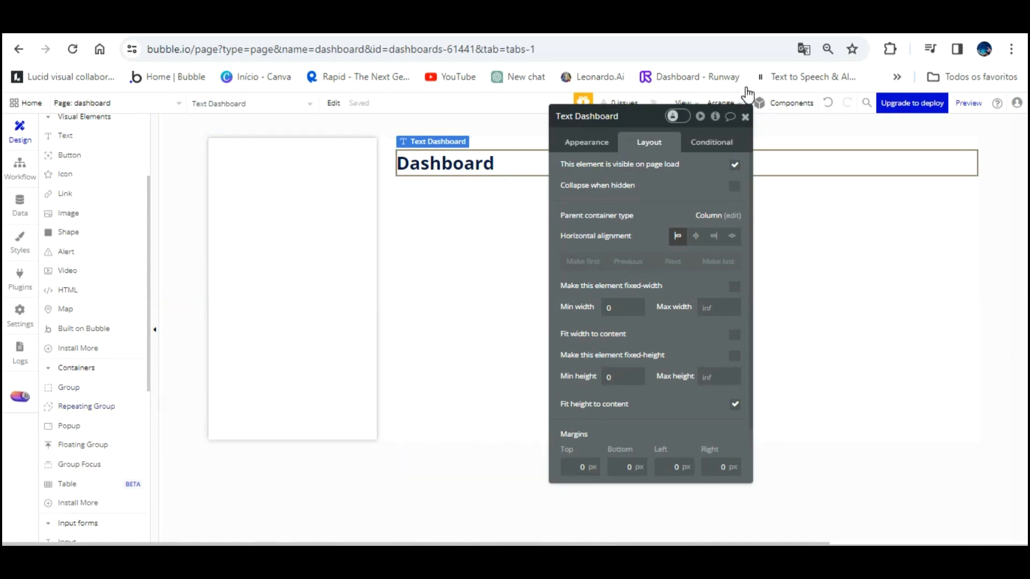
Place a new group inside Group Principal, below the Dashboard heading
left_click(746, 116)
left_click(80, 386)
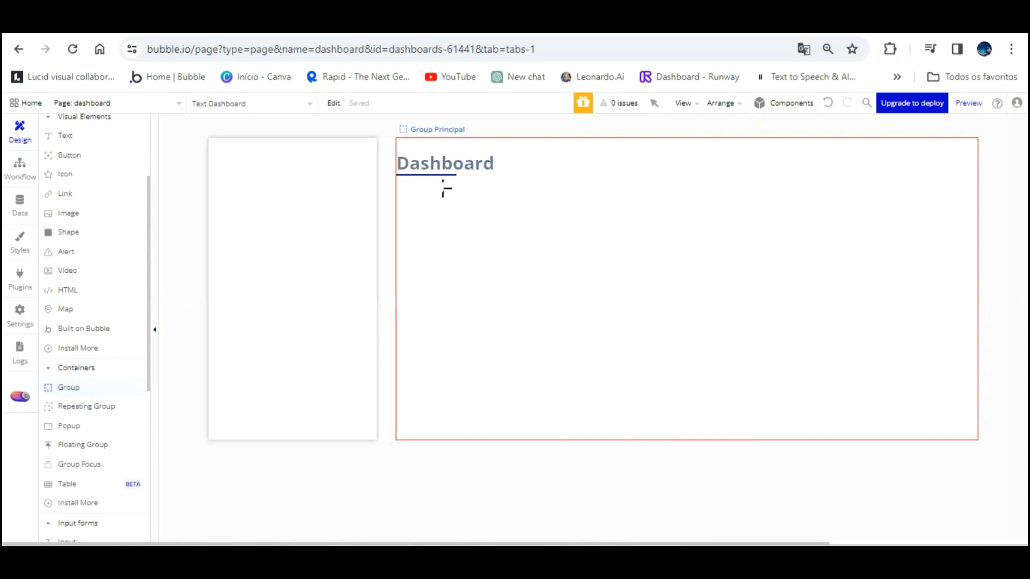
left_click(425, 166)
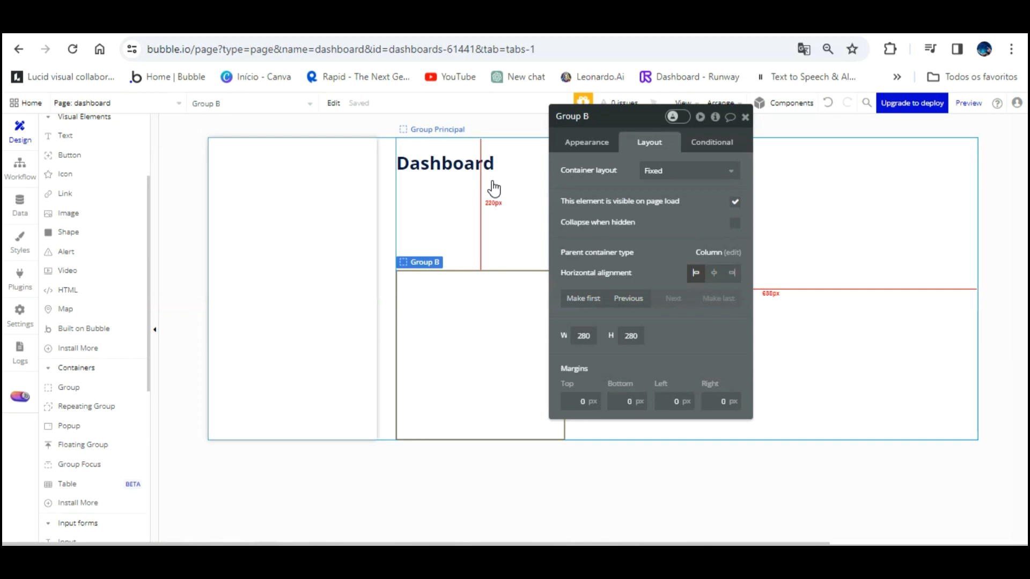
Move the new group ahead of the Dashboard text in Group Principal, and return it to its place below the text
left_click(506, 173)
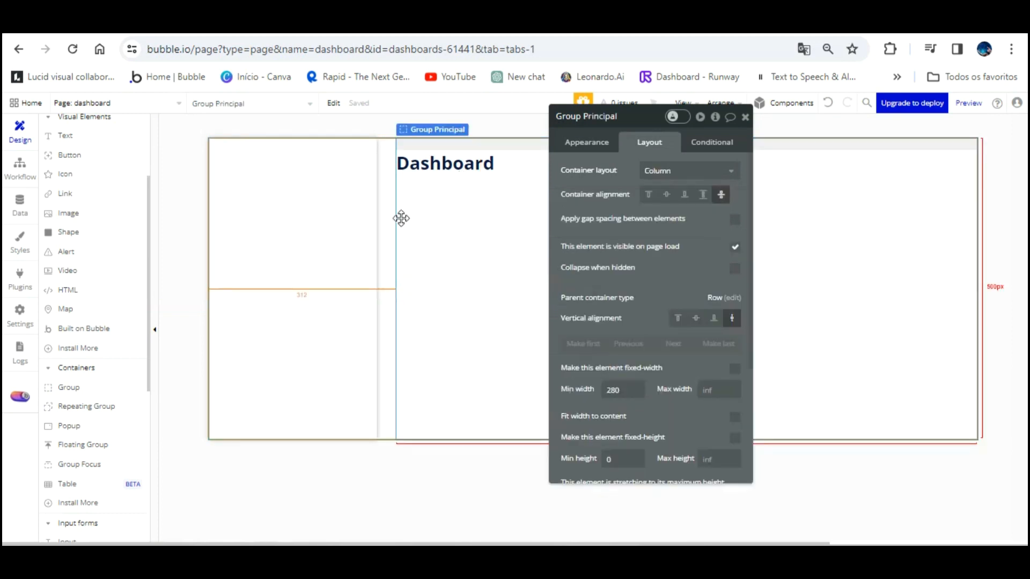
left_click(335, 220)
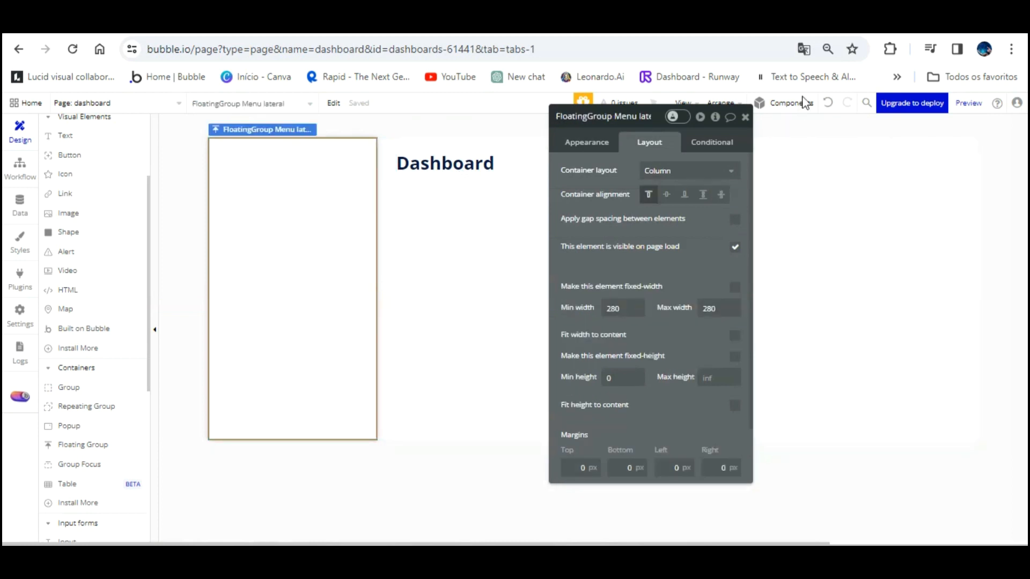
scroll(105, 220, "up", 3)
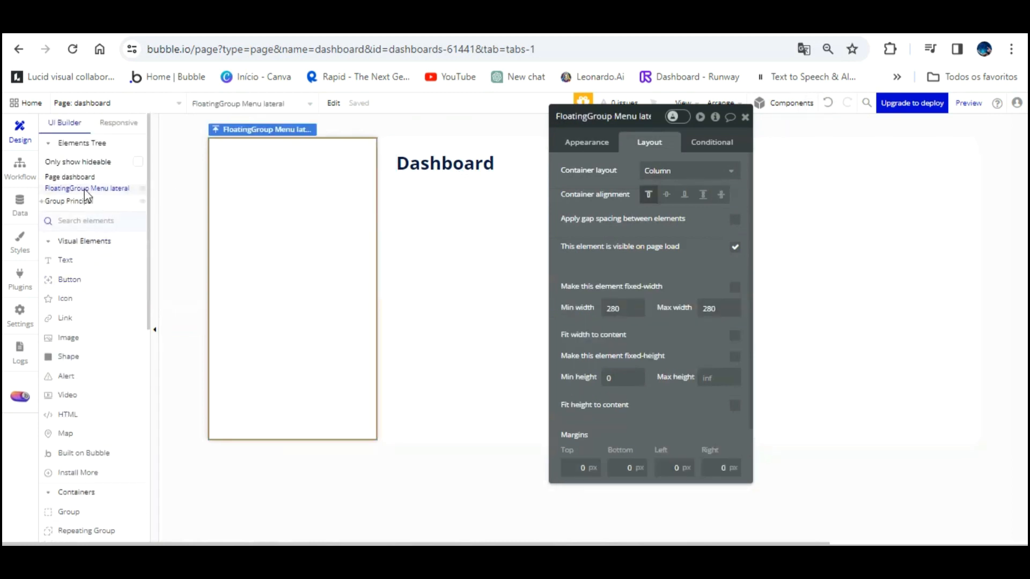
left_click(80, 202)
left_click(41, 202)
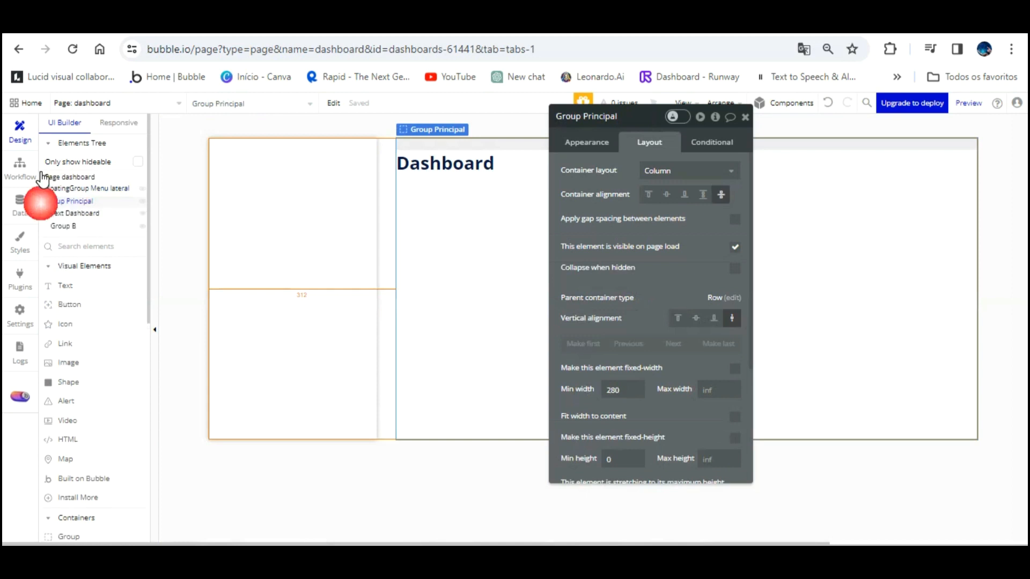
left_click(64, 226)
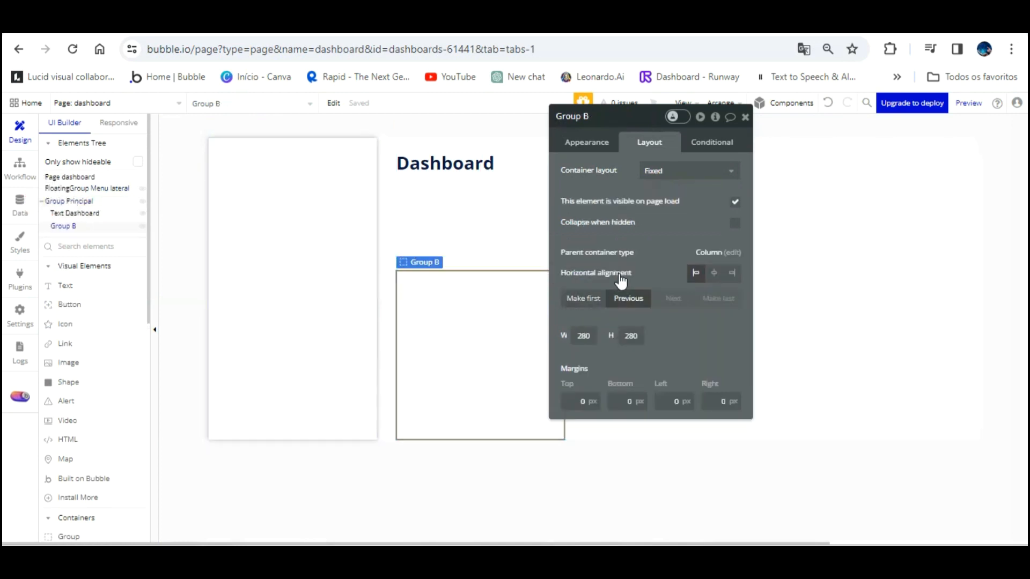
left_click(590, 299)
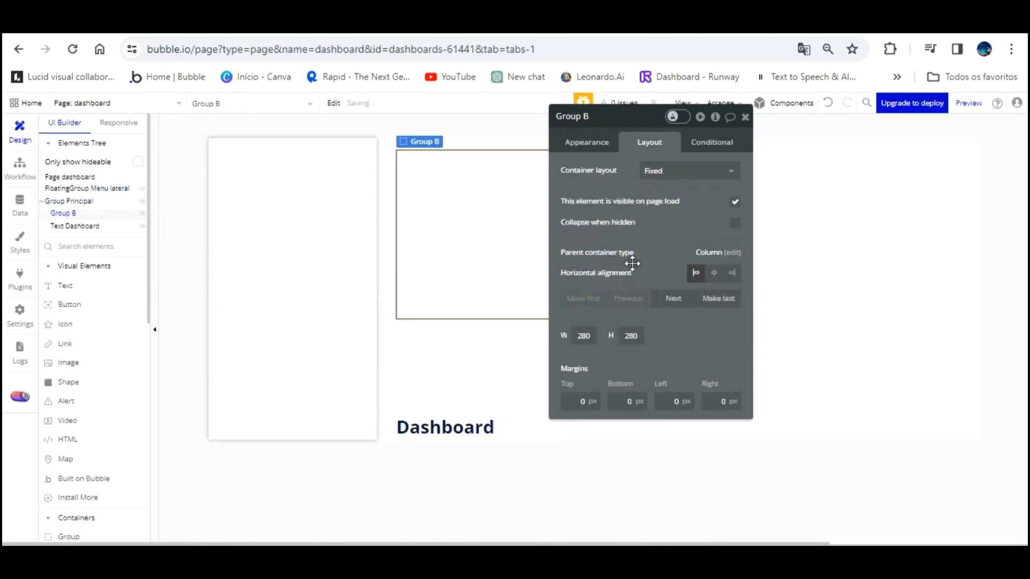
left_click(673, 298)
Set the new group's container layout to Align to parent, disable fixed width and fit height to content, and give it a 10 px bottom margin
double_click(616, 119)
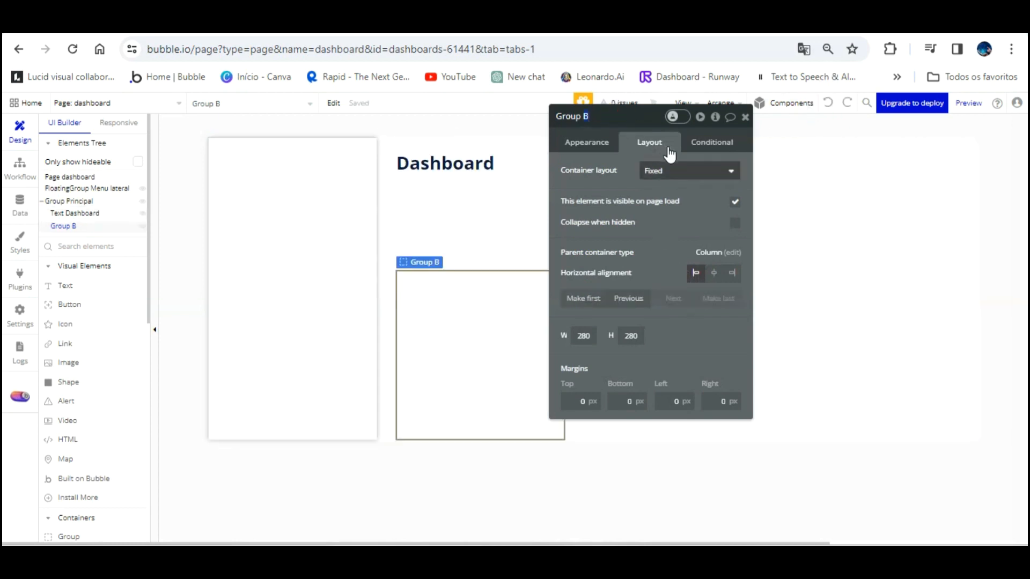
left_click(695, 169)
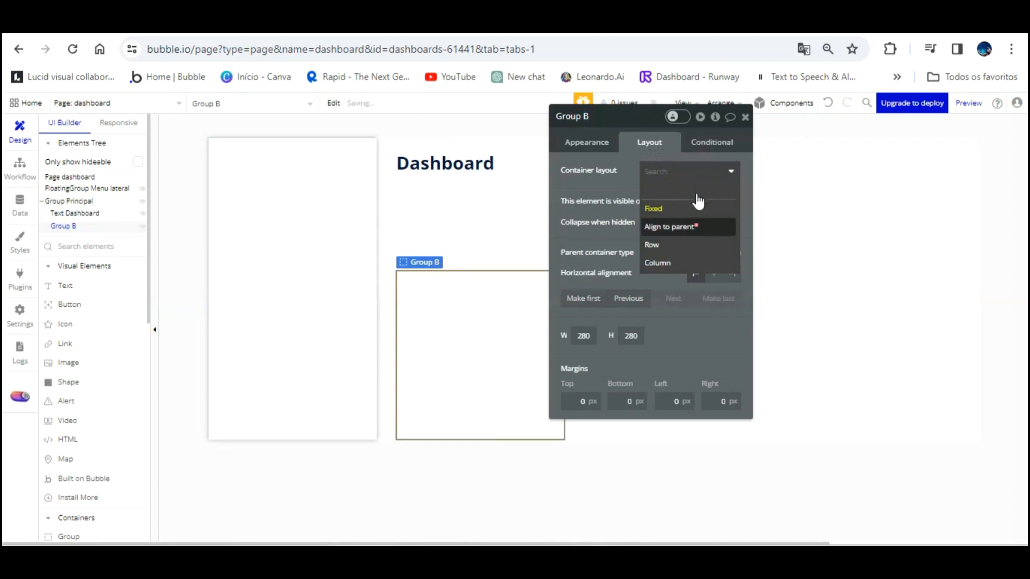
left_click(697, 226)
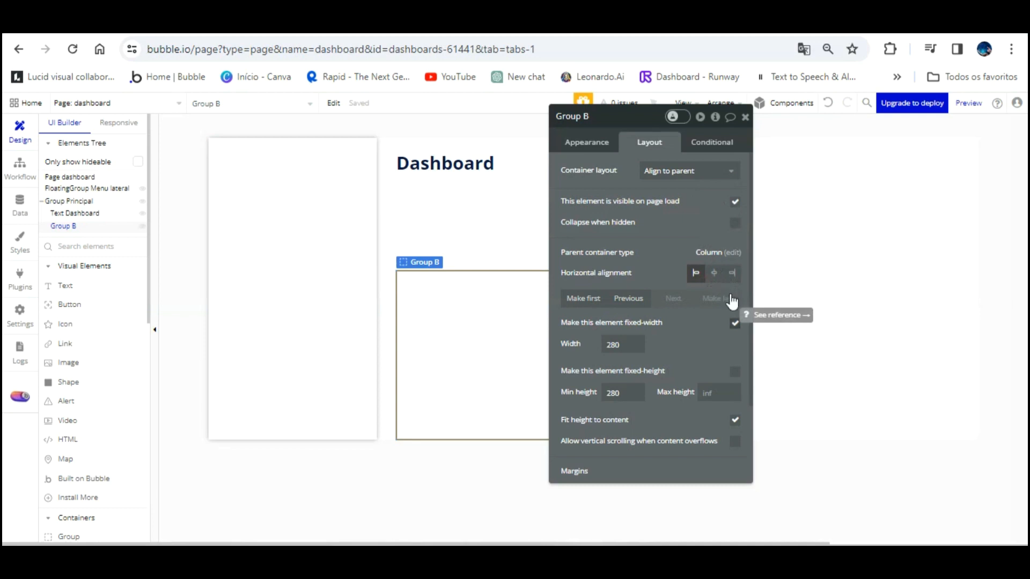
left_click(735, 323)
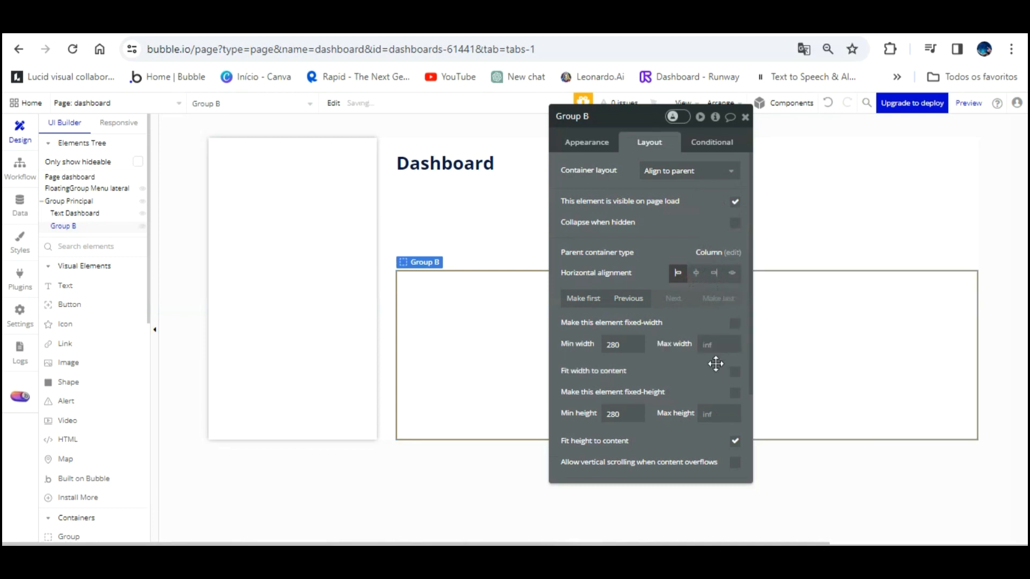
left_click(735, 441)
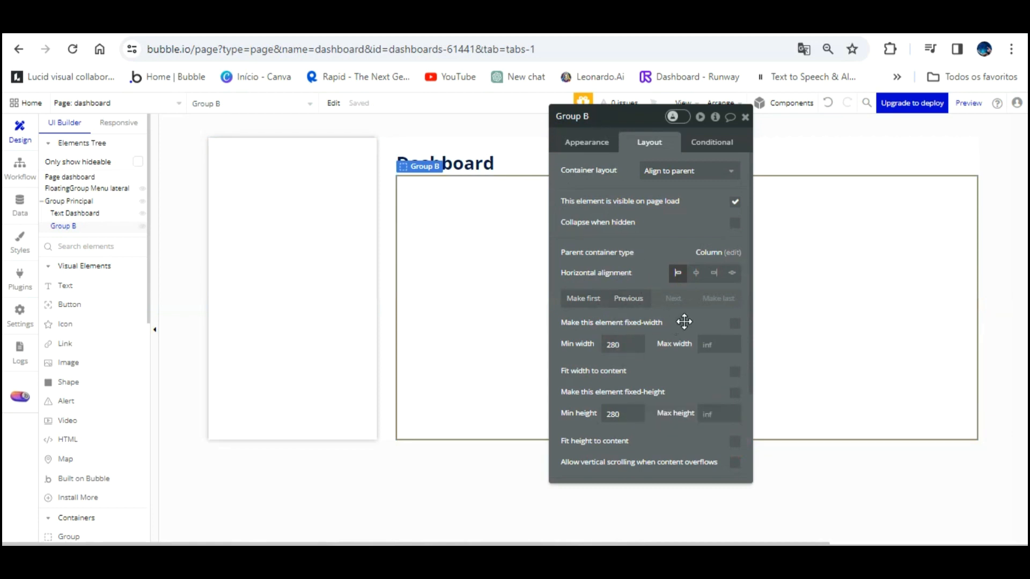
scroll(684, 322, "down", 3)
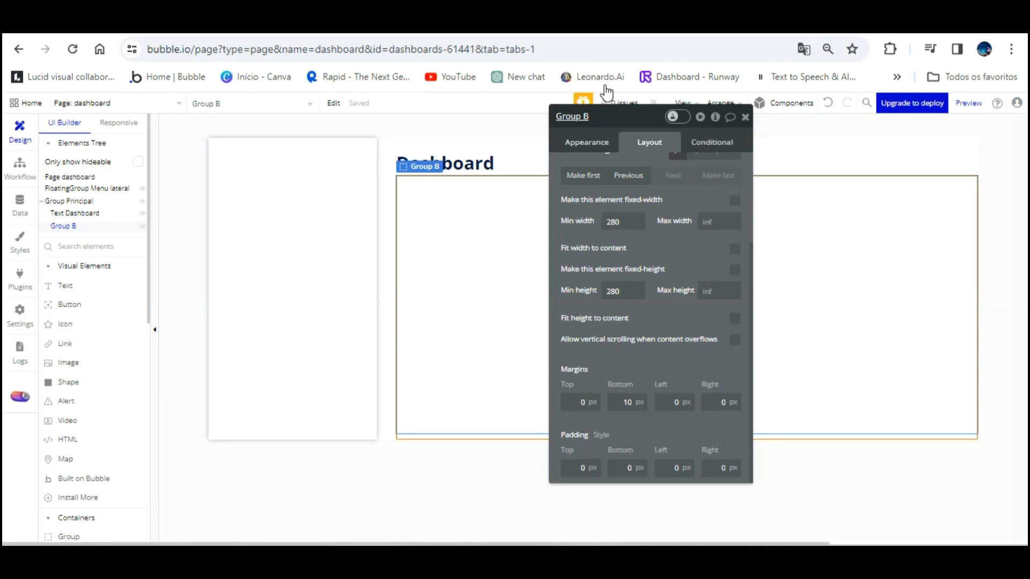
Rename the group below the Dashboard heading as Group Time
double_click(598, 116)
type("Tim")
key("Return")
Detach the Standard Group style from Group Time and give it a Flat color background of #285492
left_click(604, 141)
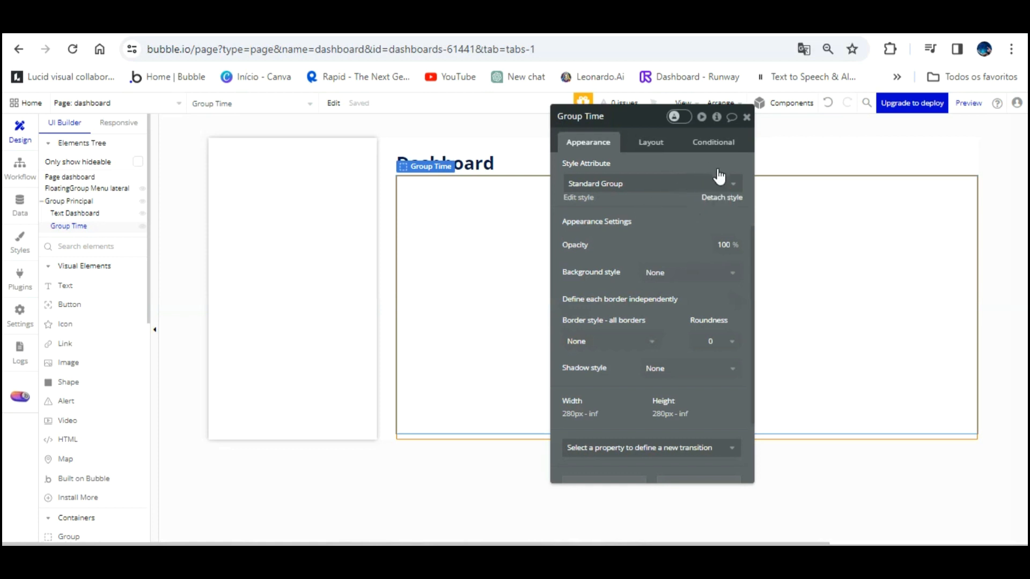
left_click(721, 197)
scroll(679, 185, "down", 2)
scroll(679, 185, "up", 2)
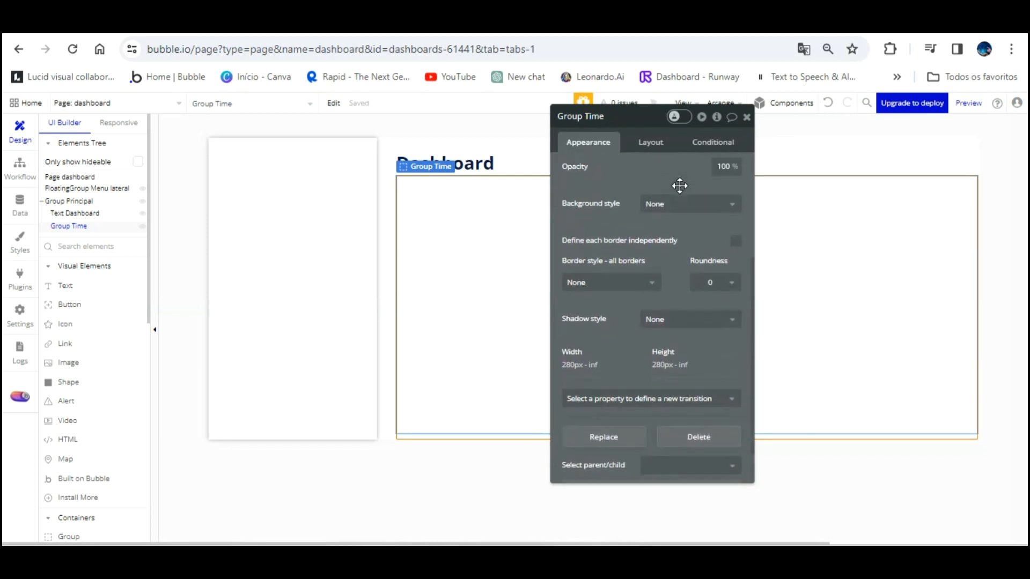
left_click(680, 197)
left_click(661, 267)
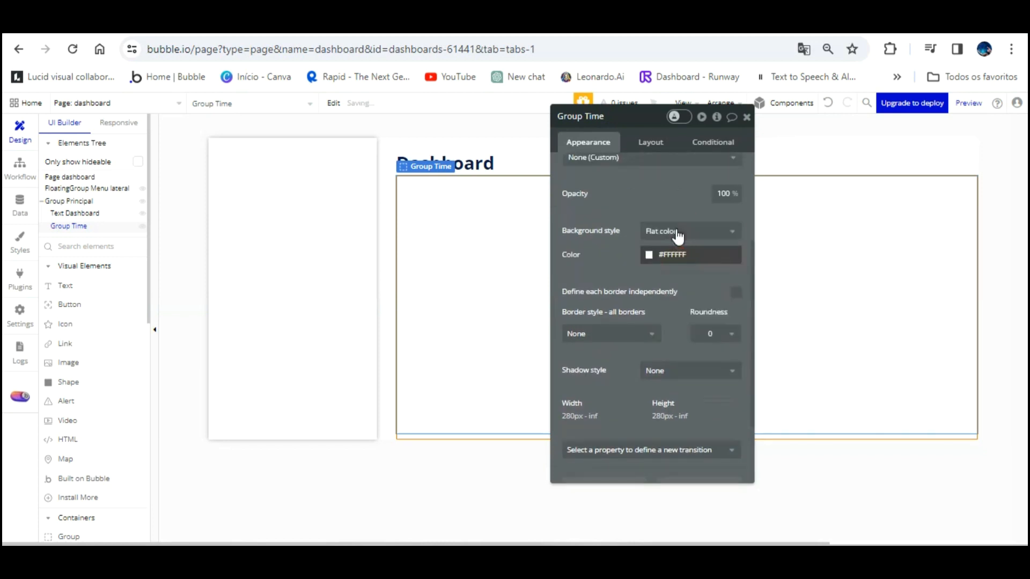
left_click(649, 255)
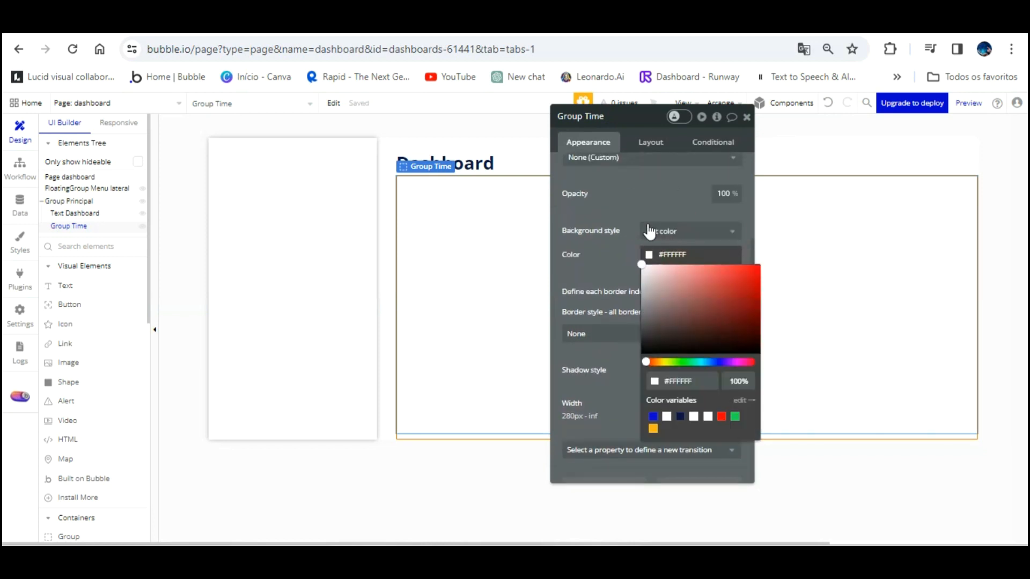
left_click(728, 303)
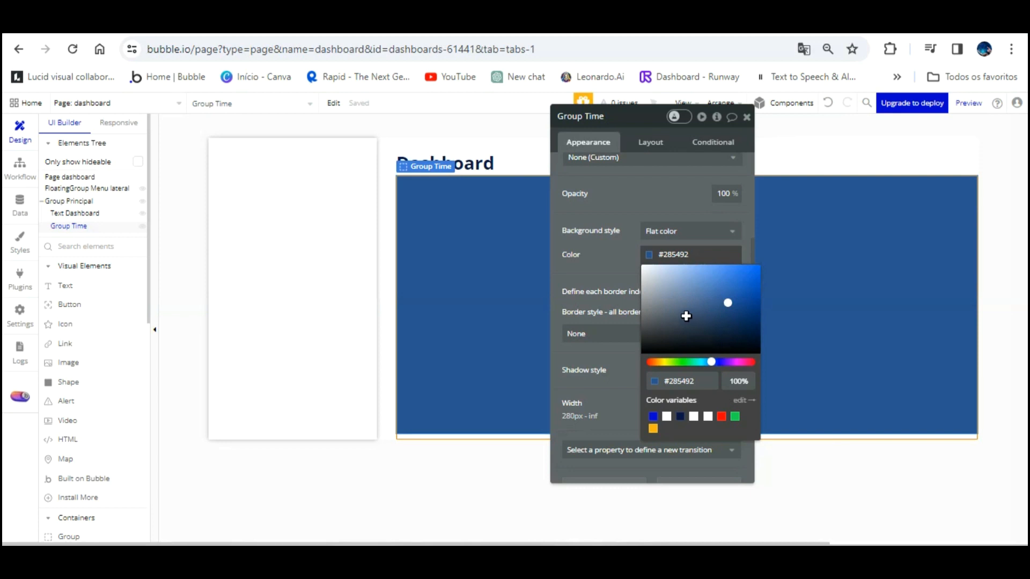
Refresh the live preview of the dashboard page to check how Group Time fills the content area
left_click(256, 30)
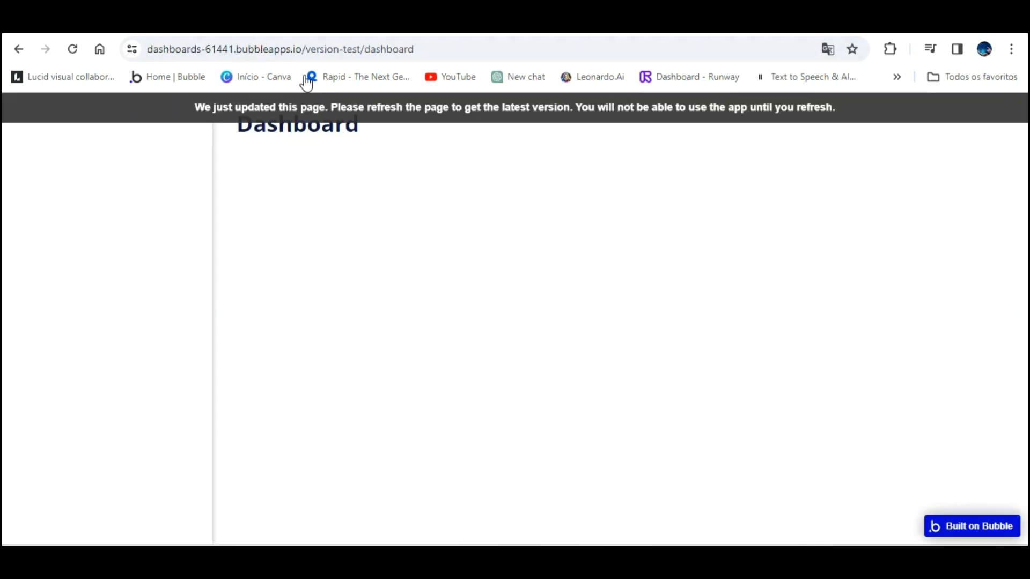
key("F5")
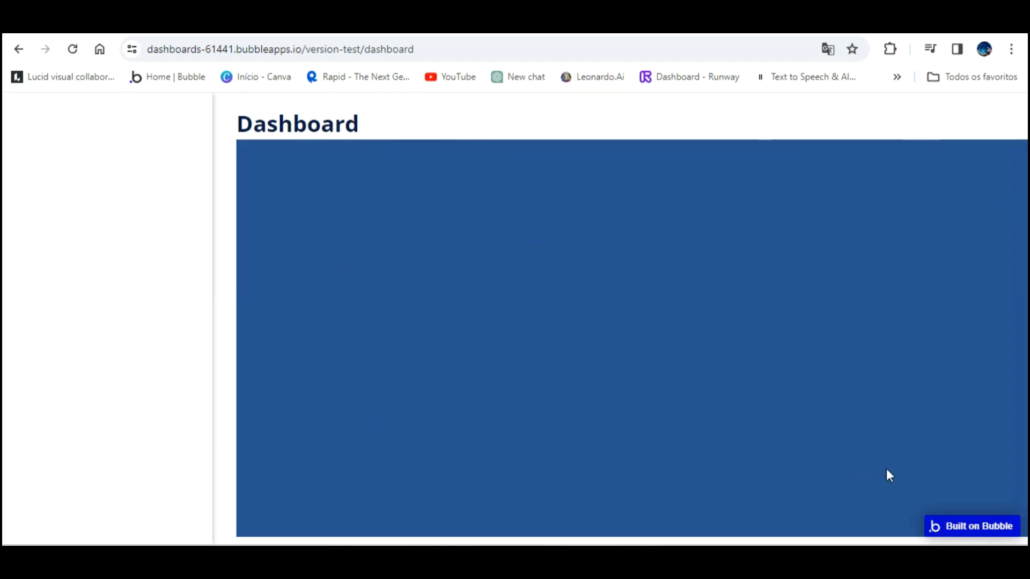
Set Group Time's container layout to Column and refresh the live preview to check the result
key("ctrl+shift+Tab")
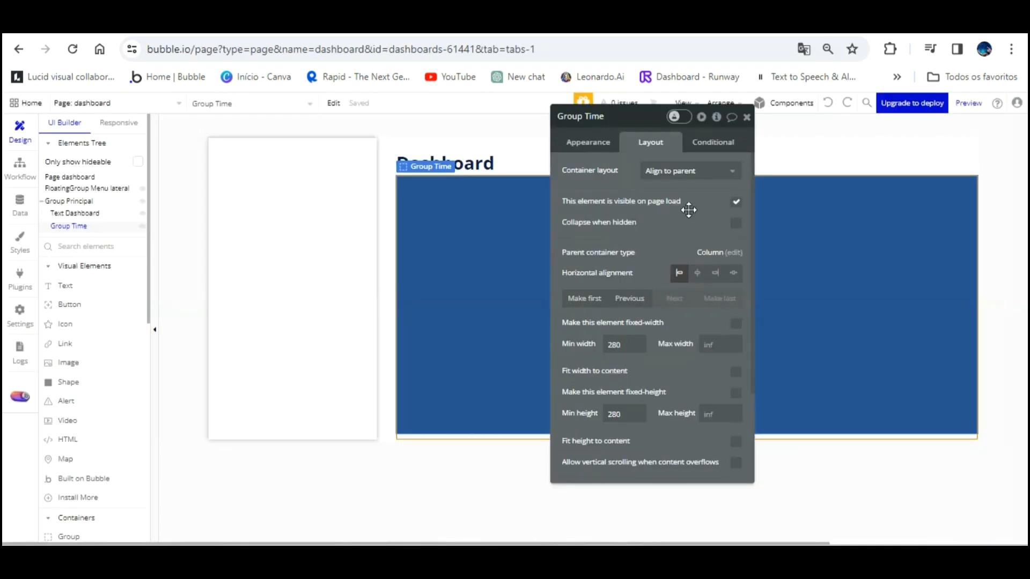
left_click(713, 170)
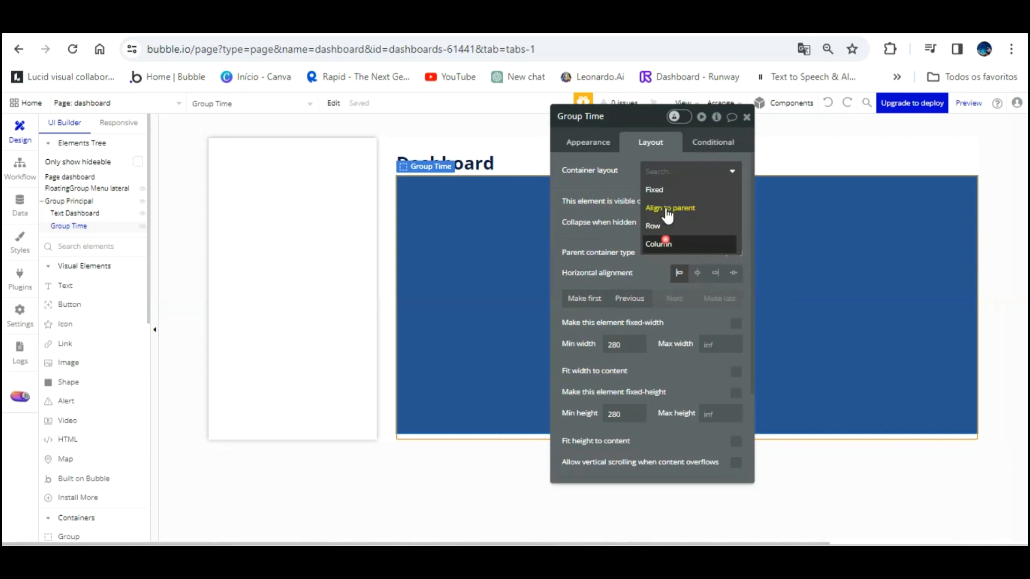
left_click(666, 240)
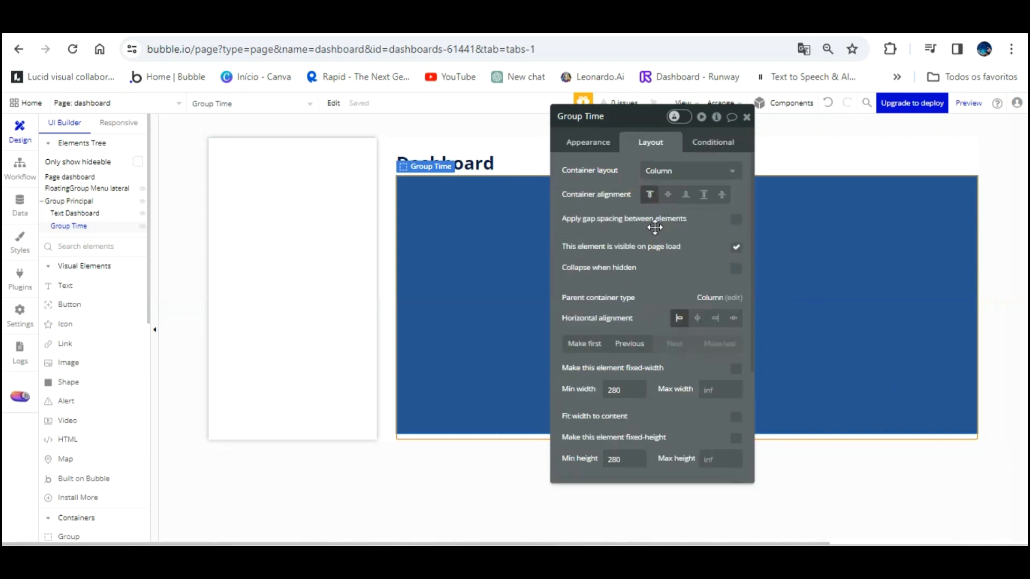
scroll(655, 258, "down", 3)
scroll(662, 288, "up", 3)
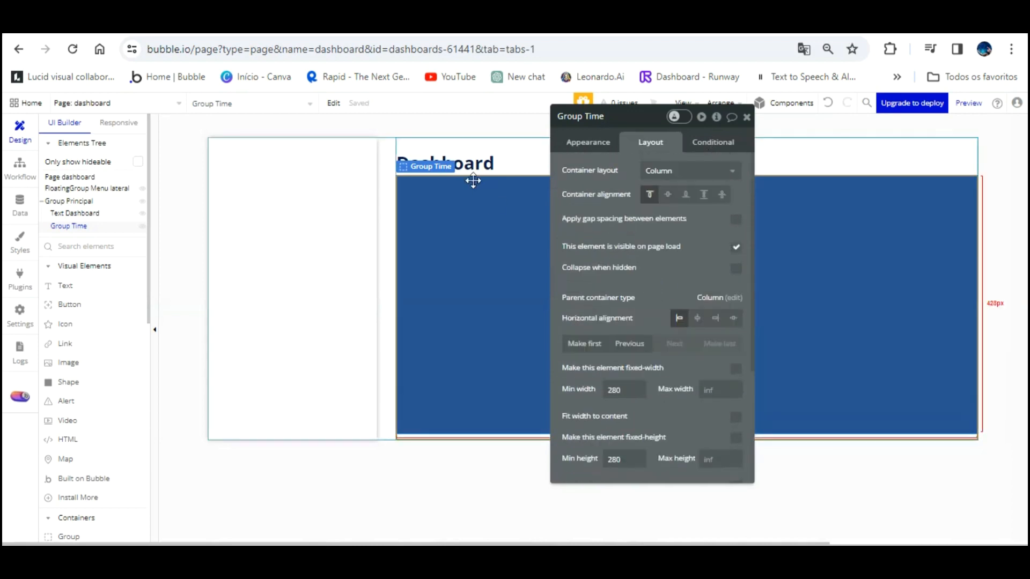
left_click(271, 34)
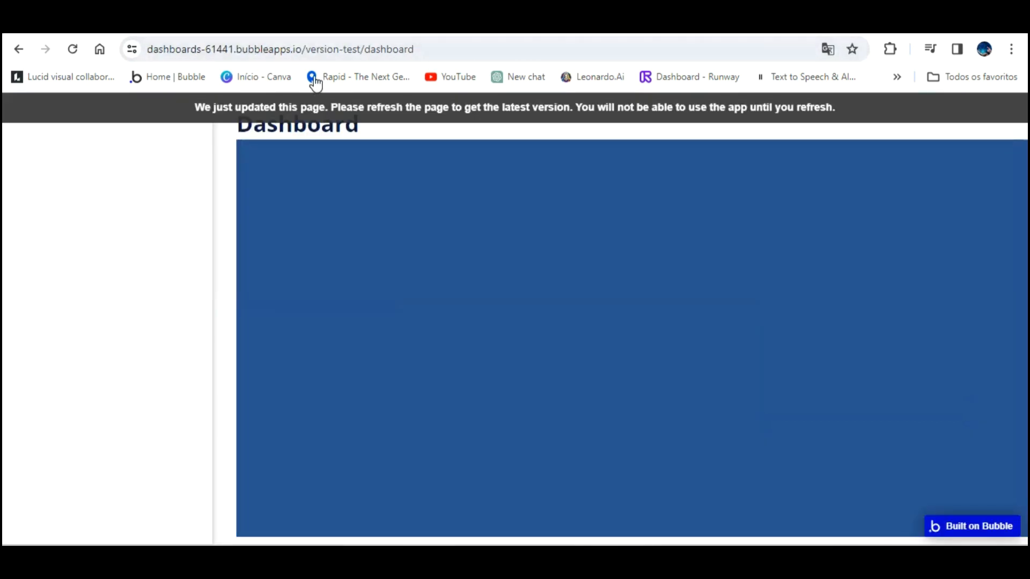
key("F5")
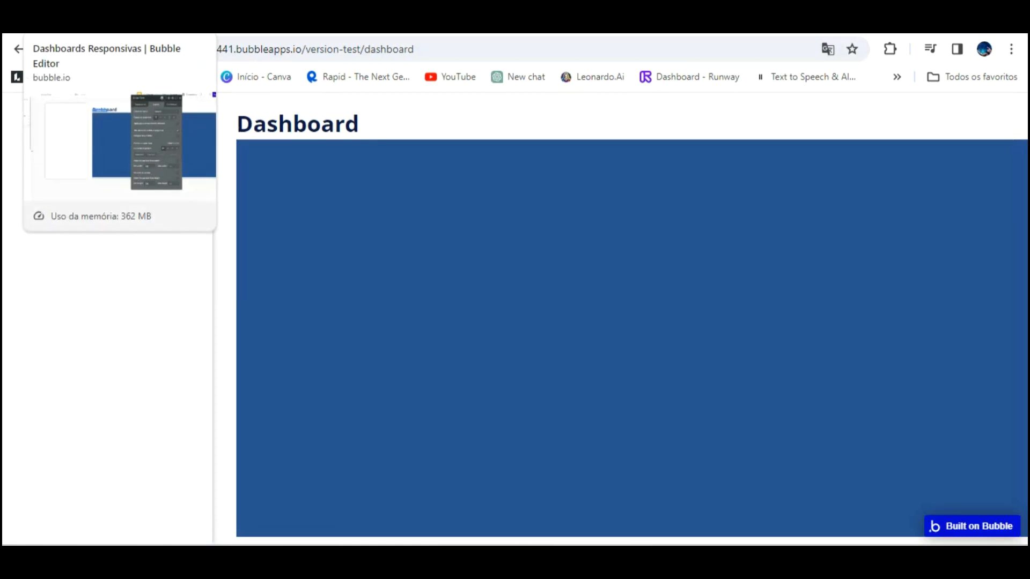
Give Group Principal a right padding of 30 px and check the spacing in the live preview
left_click(107, 24)
left_click(387, 123)
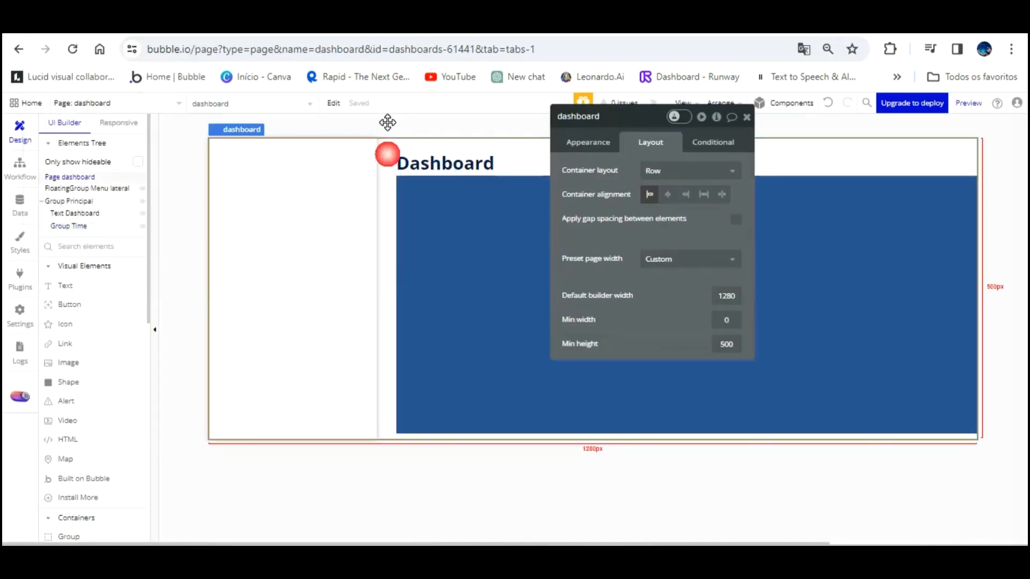
left_click(81, 200)
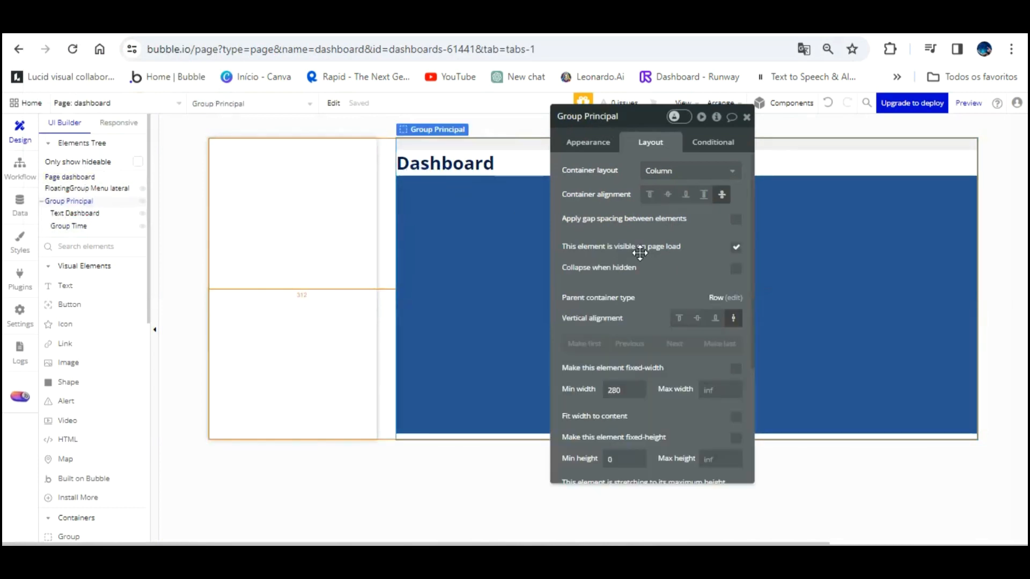
scroll(637, 250, "down", 3)
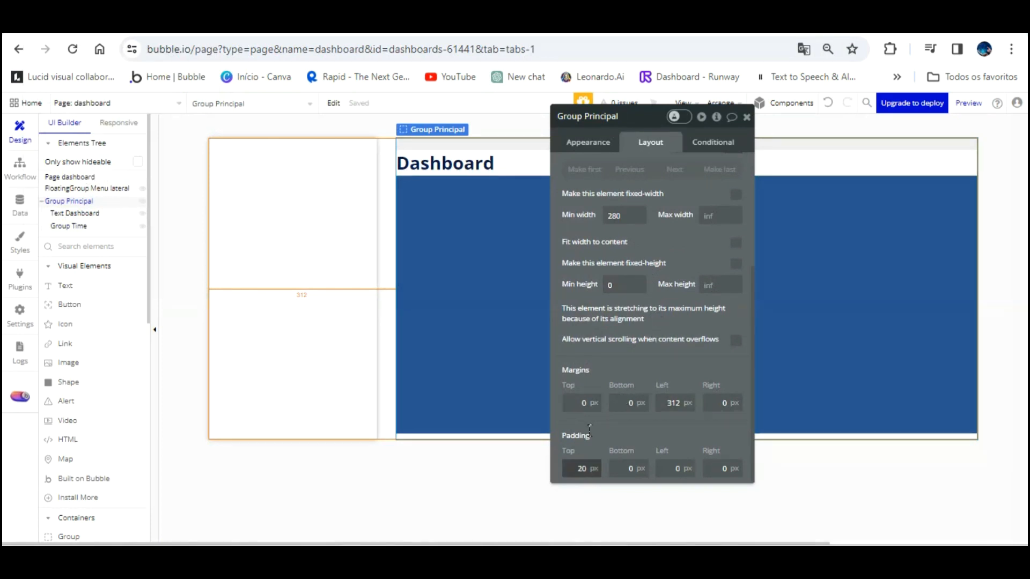
mouse_move(589, 431)
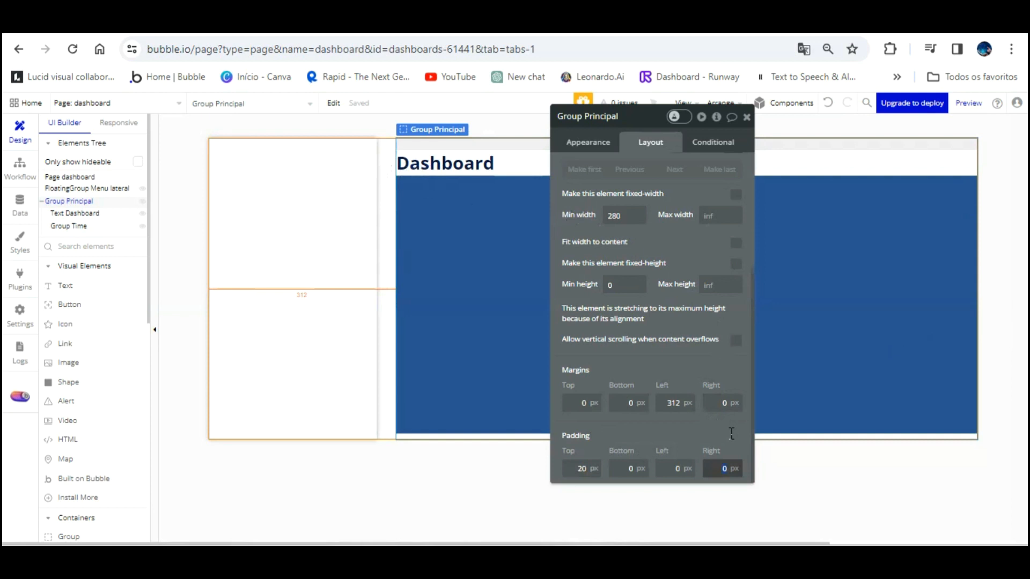
left_click(732, 468)
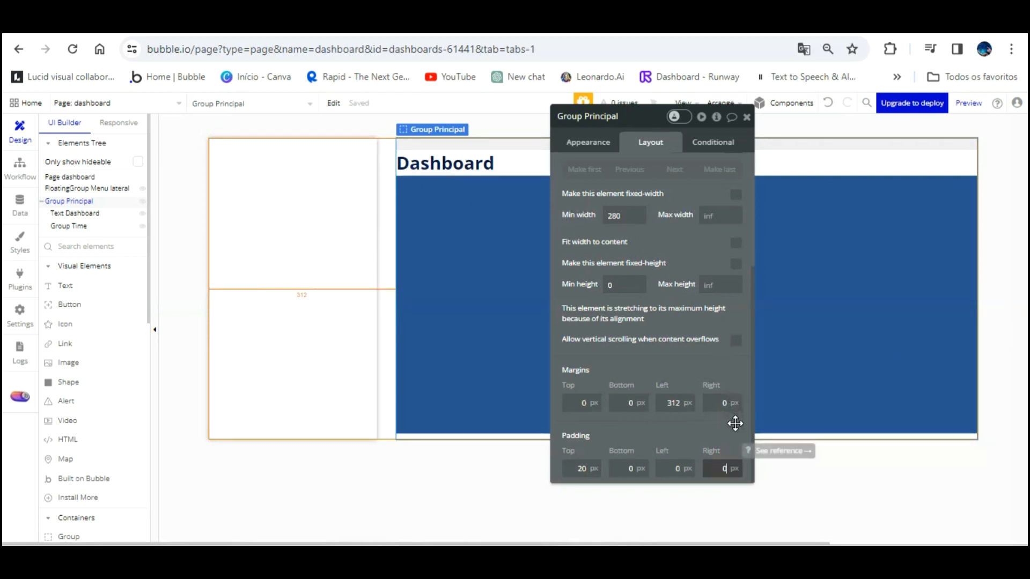
left_click_drag(727, 468, 721, 438)
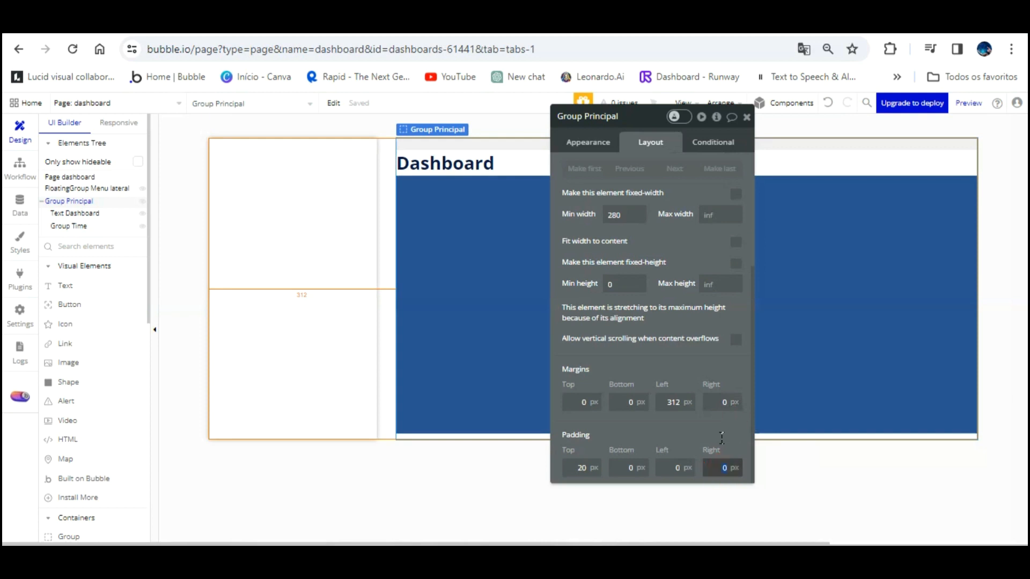
left_click(689, 383)
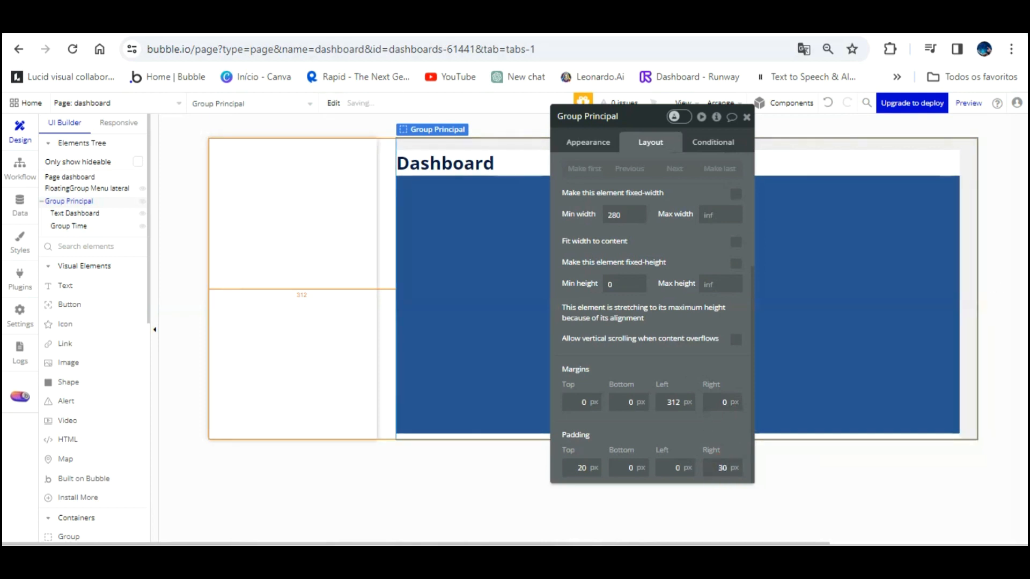
left_click(322, 24)
left_click(327, 107)
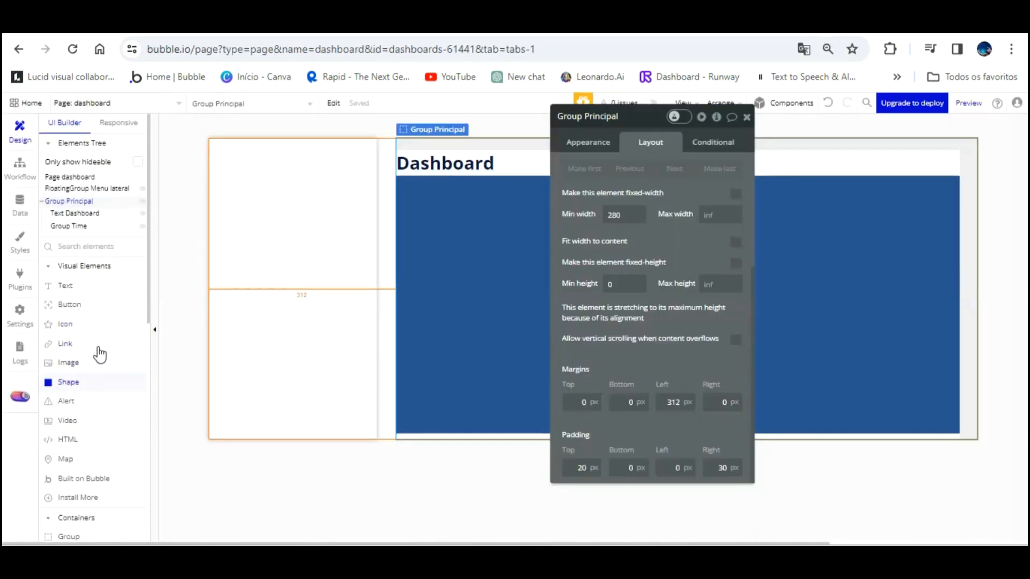
Add an Image element at the top of the floating side menu
left_click(269, 196)
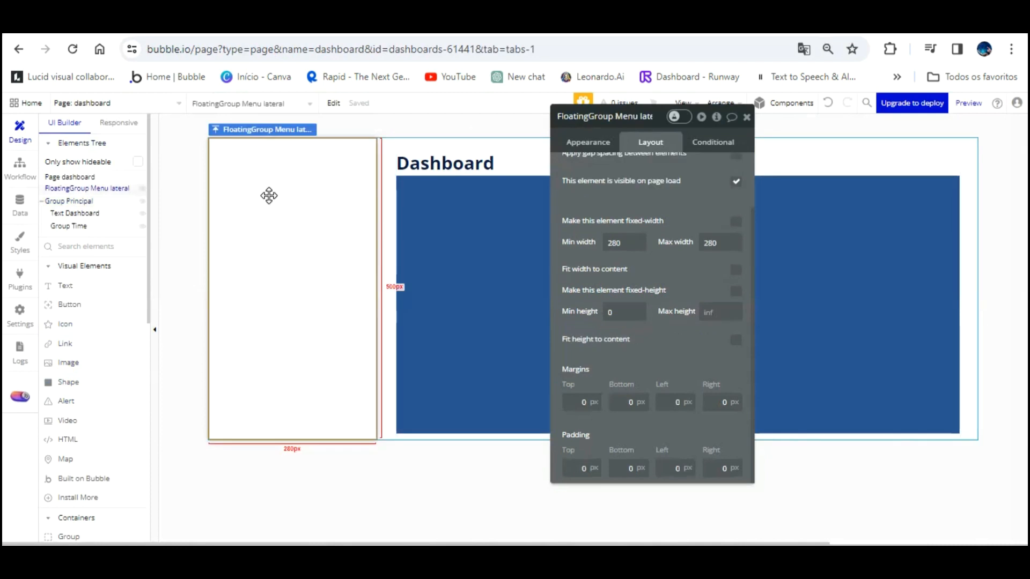
left_click(746, 117)
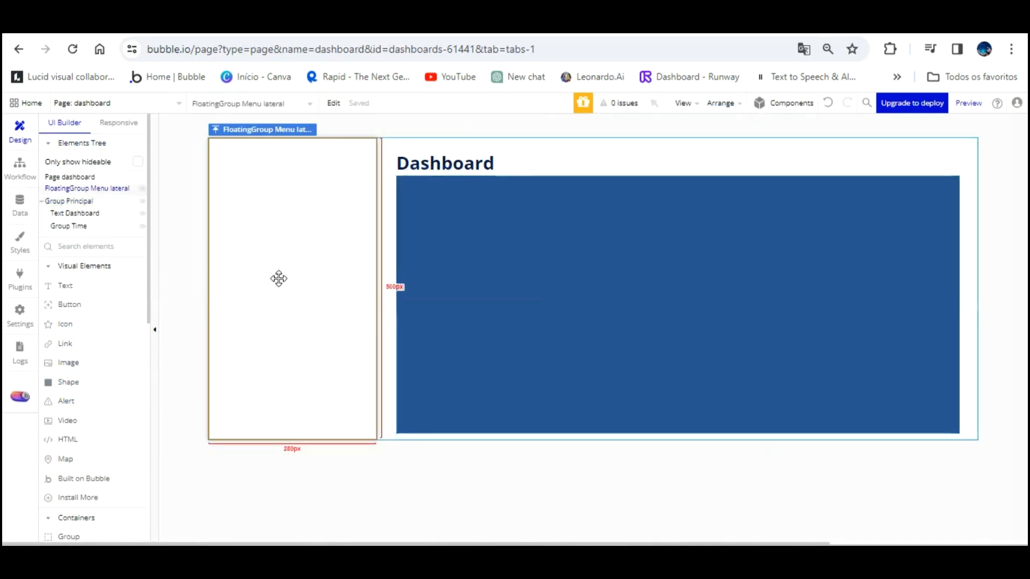
scroll(81, 384, "down", 5)
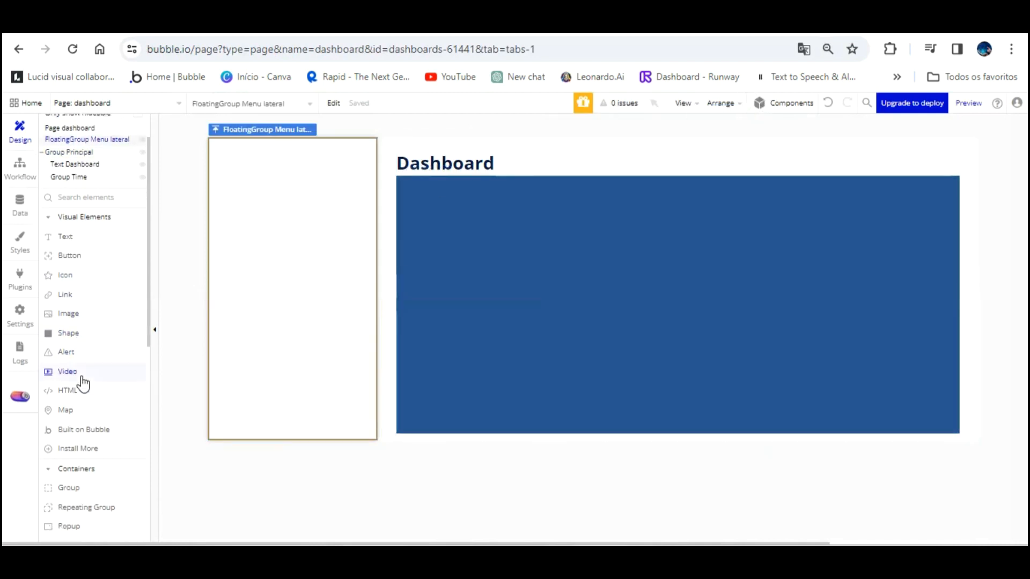
left_click(95, 329)
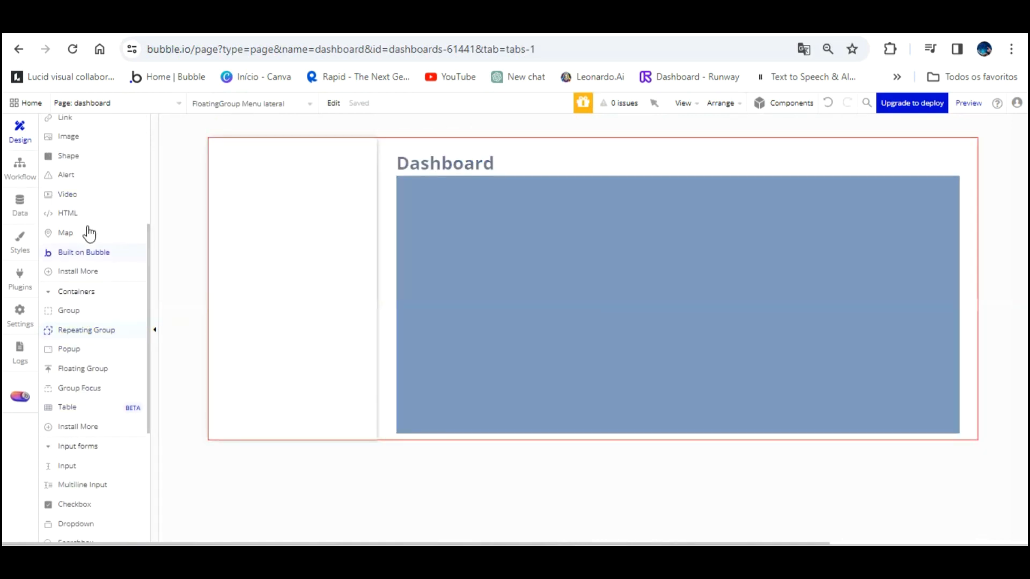
left_click(62, 138)
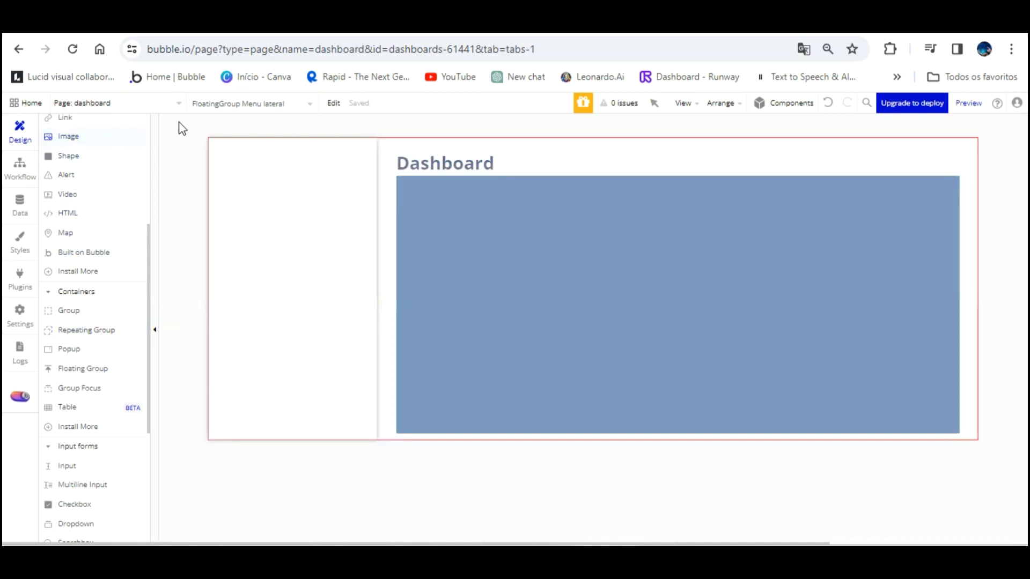
left_click(221, 146)
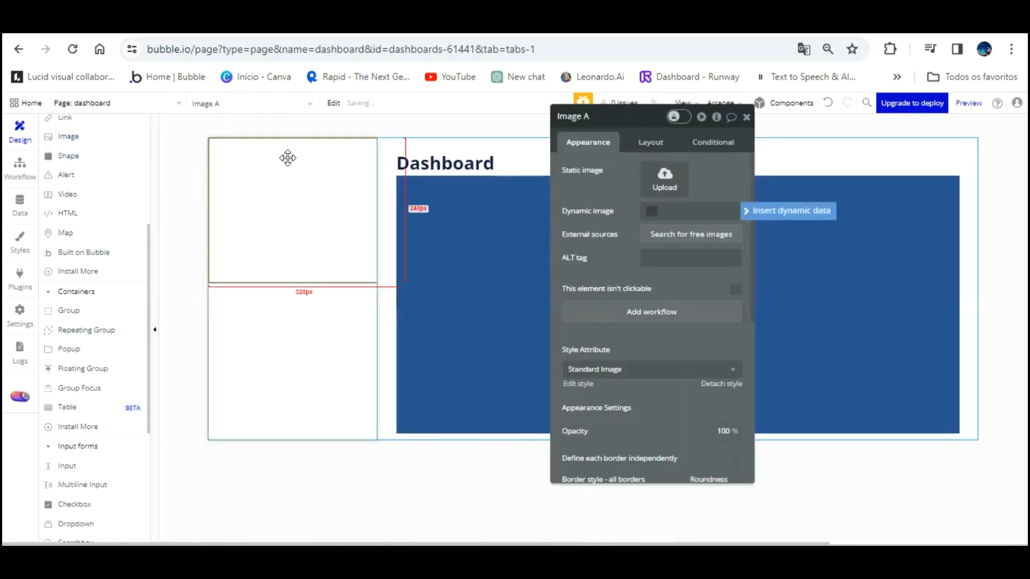
Rename the new image in the side menu as Image logotipo
double_click(587, 117)
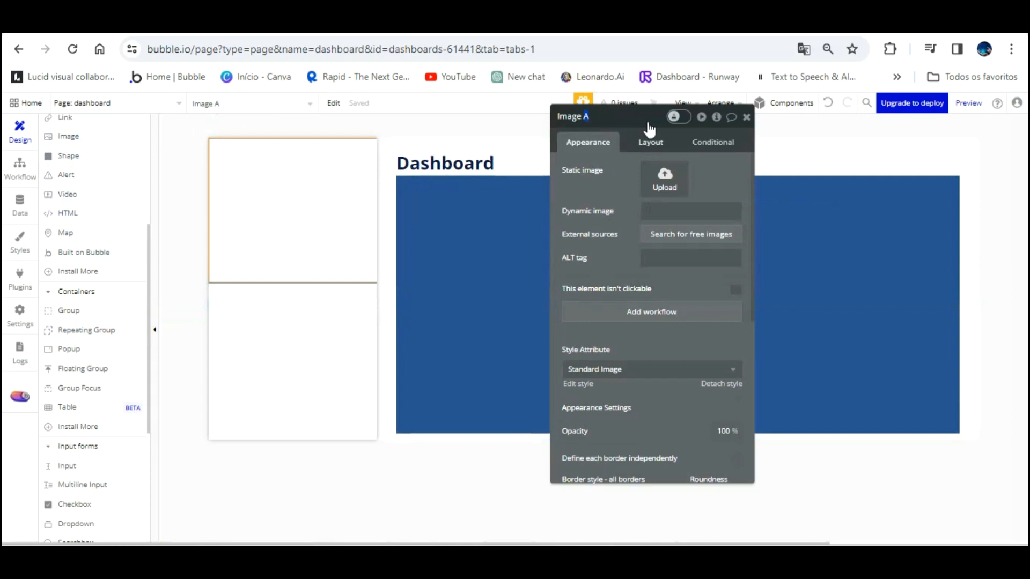
left_click(970, 527)
type("logotipo")
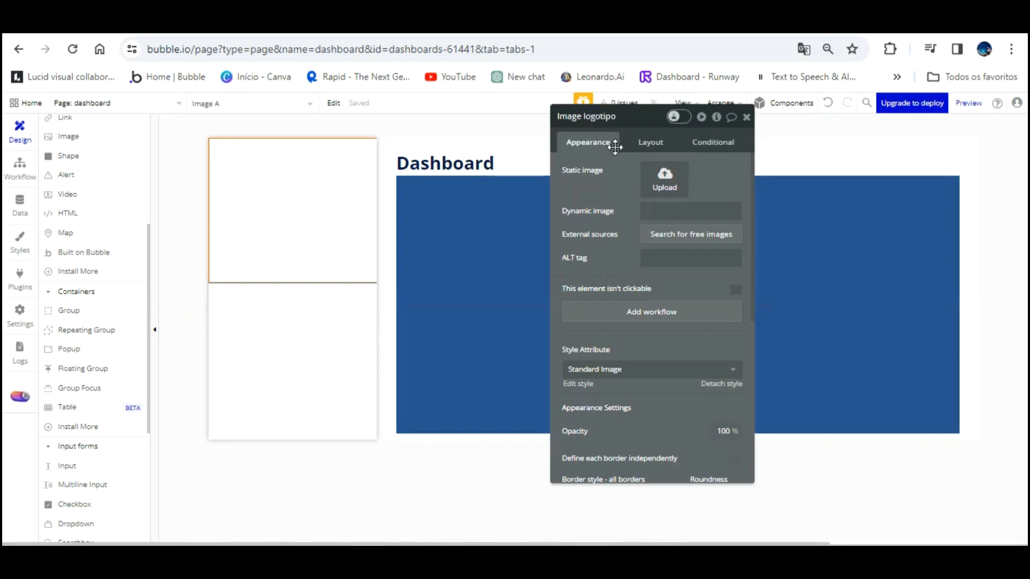
left_click(702, 344)
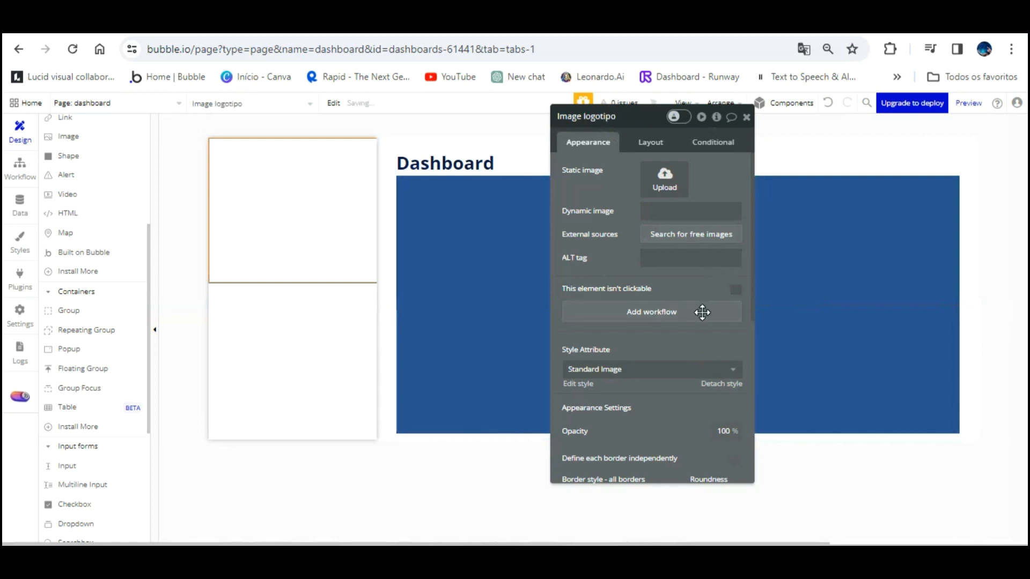
Set the logo image's fixed width to 50 and minimum height to 36, and give it a 30 px left margin
left_click(650, 142)
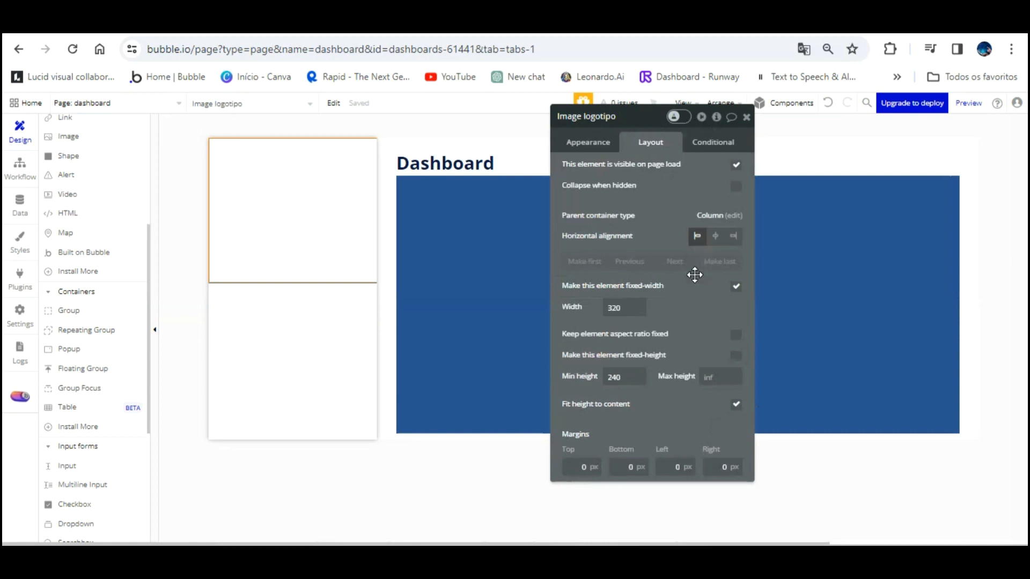
left_click_drag(630, 309, 587, 277)
type("50")
left_click(679, 307)
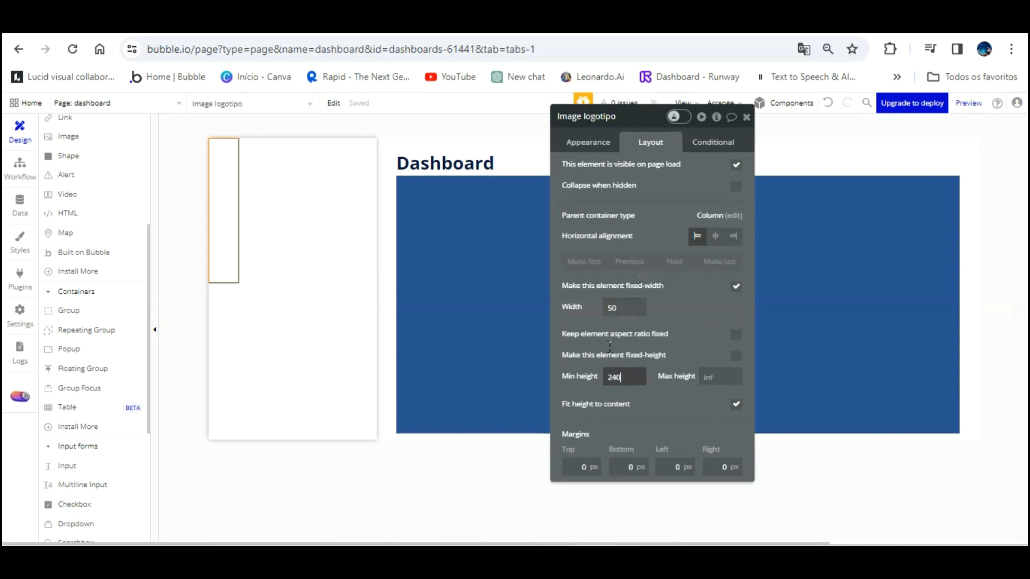
left_click(590, 379)
type("35")
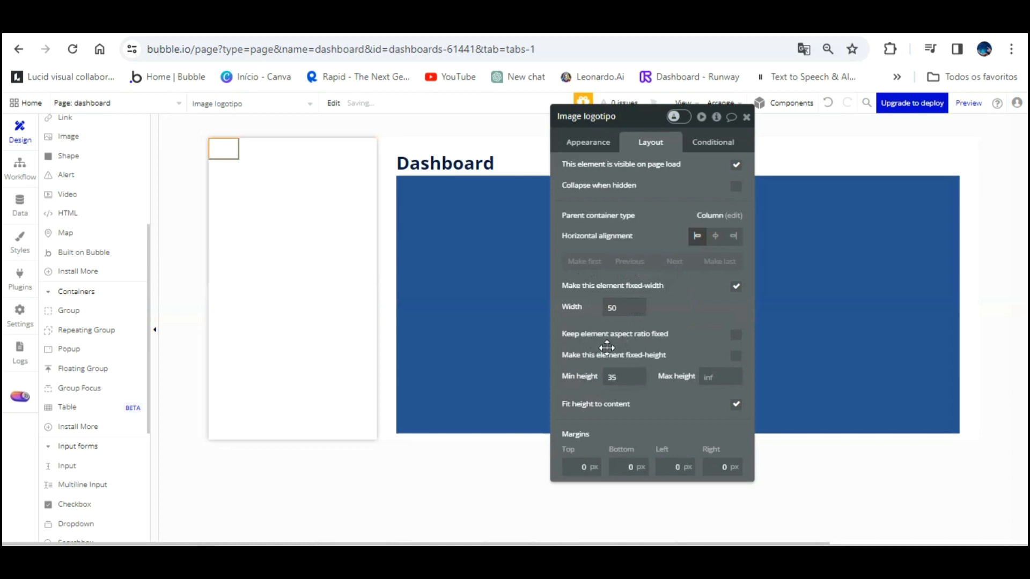
left_click(599, 379)
type("36")
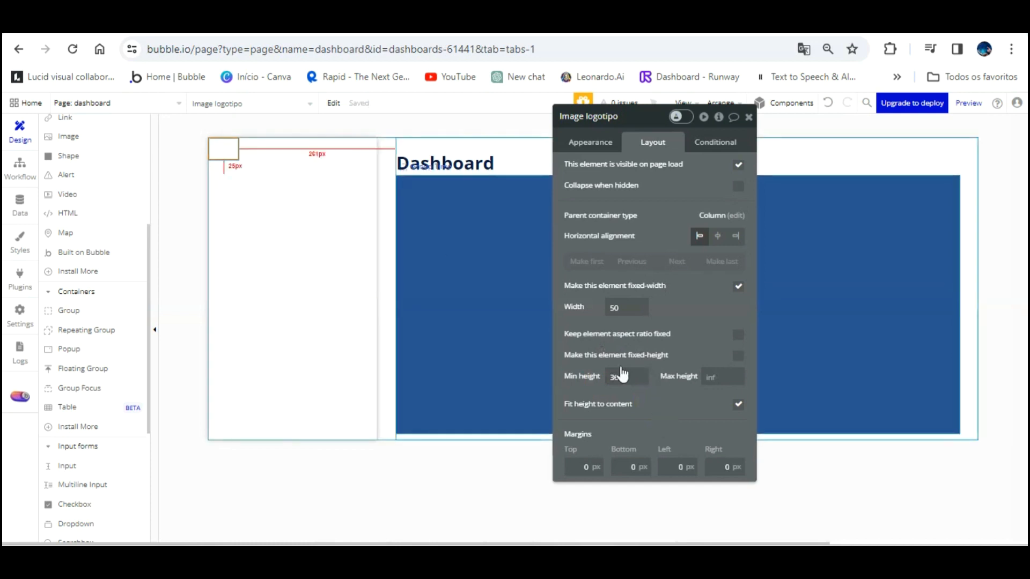
left_click_drag(690, 467, 671, 462)
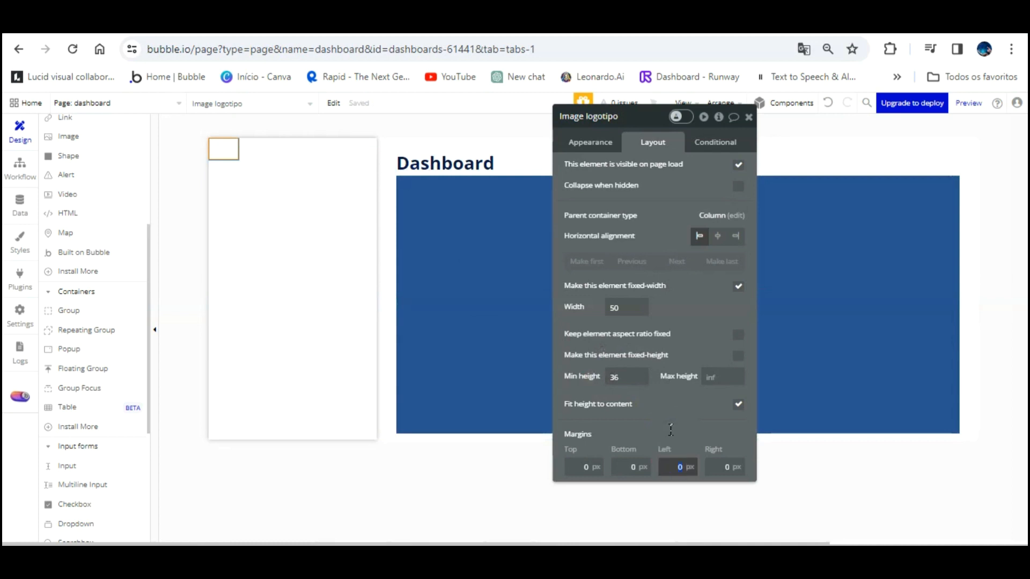
left_click(631, 396)
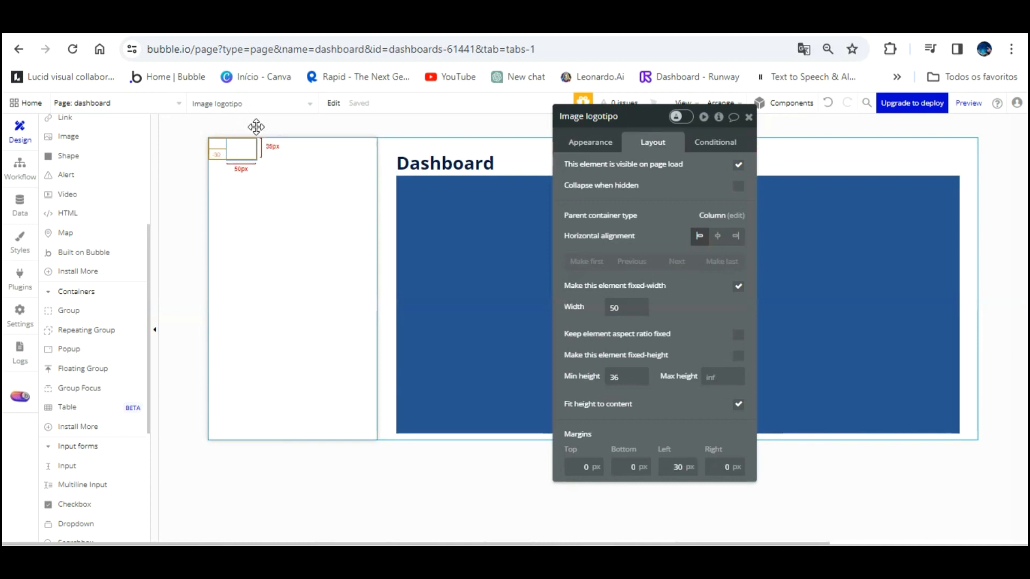
Open the app's data types and enter App Media as the name for a new type
left_click(20, 202)
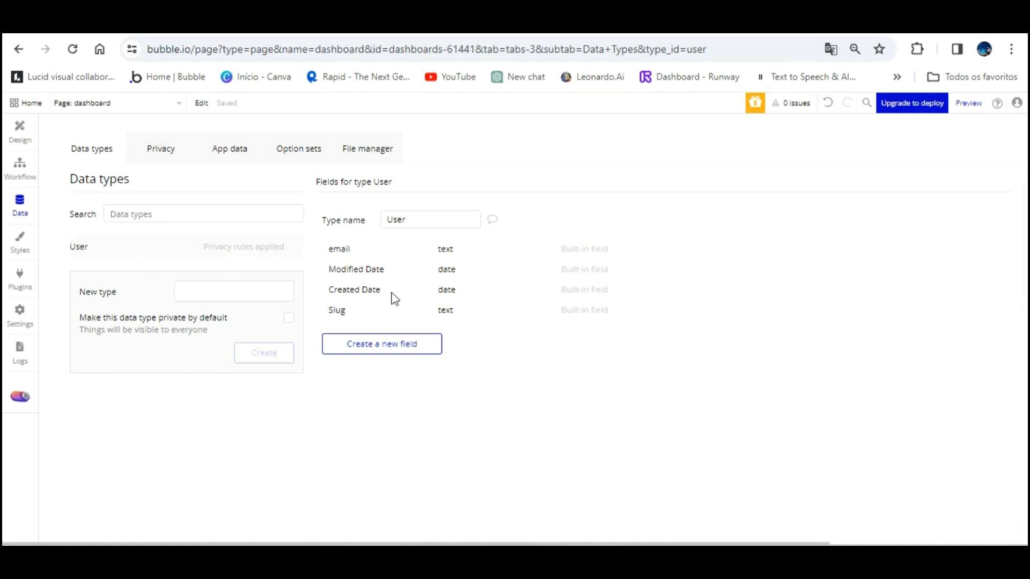
left_click(218, 297)
type("App")
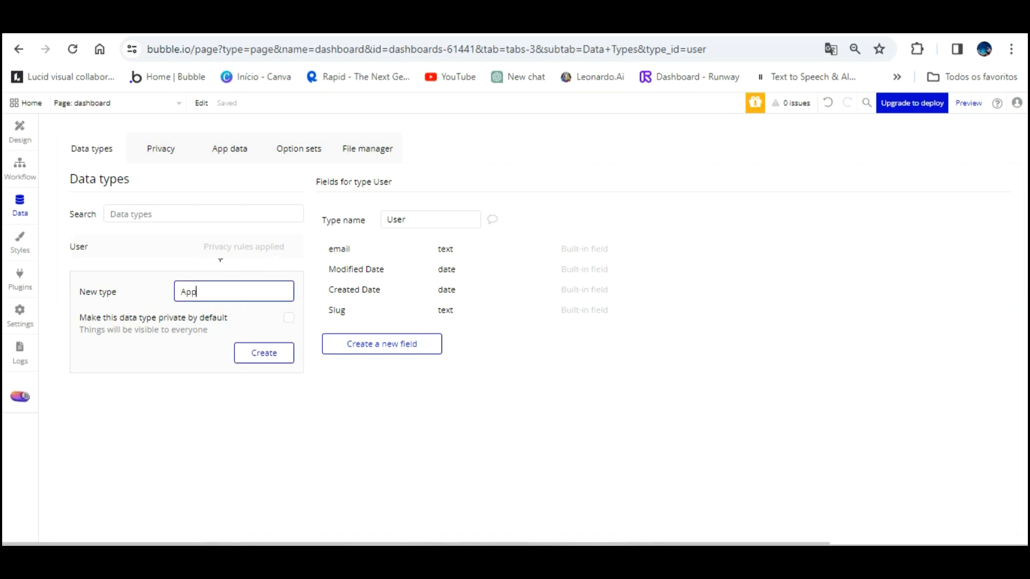
type("Media")
Create a field named Imagem of type image on the User data type
left_click(368, 345)
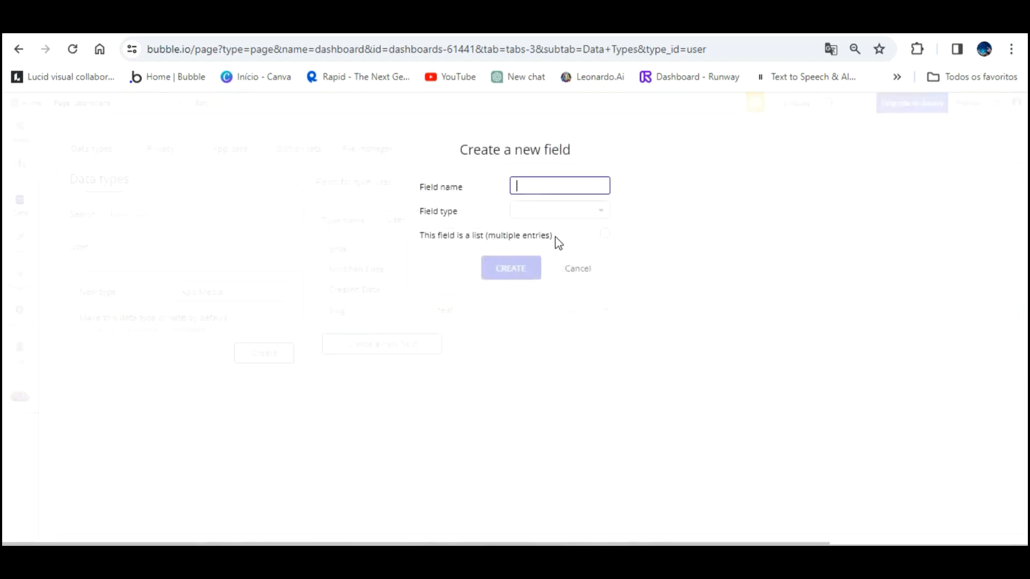
type("Imagem")
left_click(558, 210)
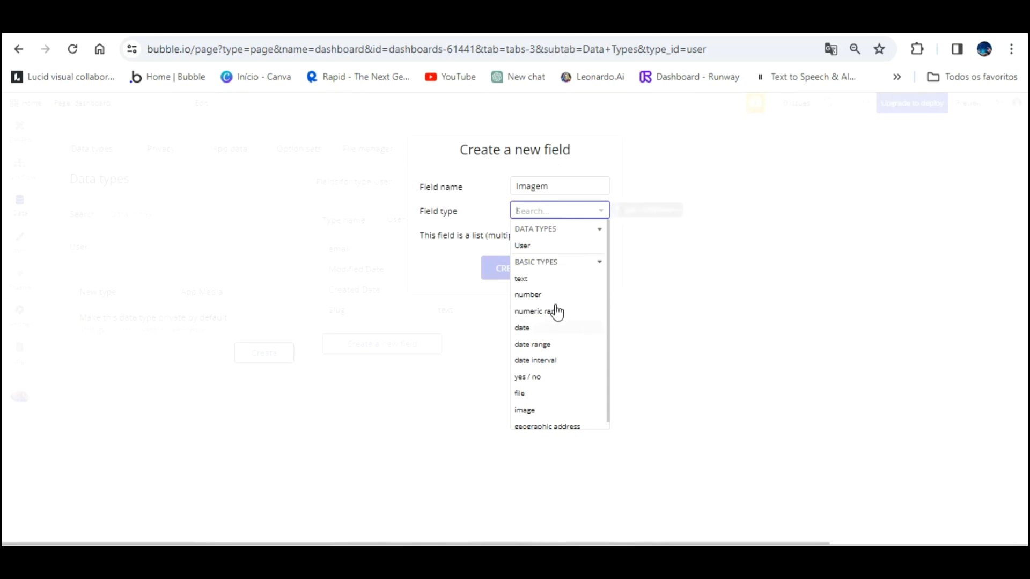
left_click(525, 410)
left_click(518, 271)
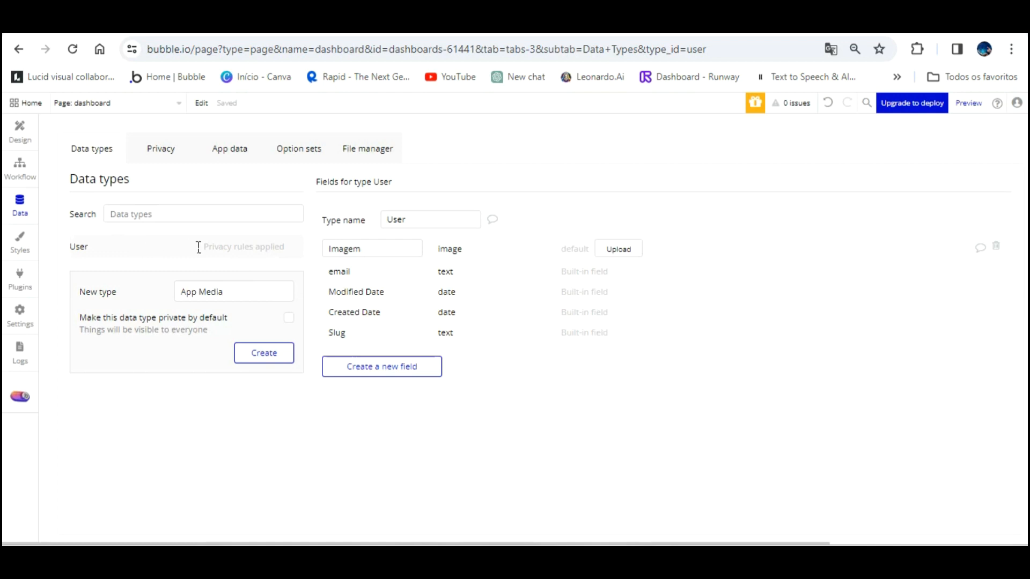
Delete the Imagem field from the User data type and create the App Media data type
left_click(996, 246)
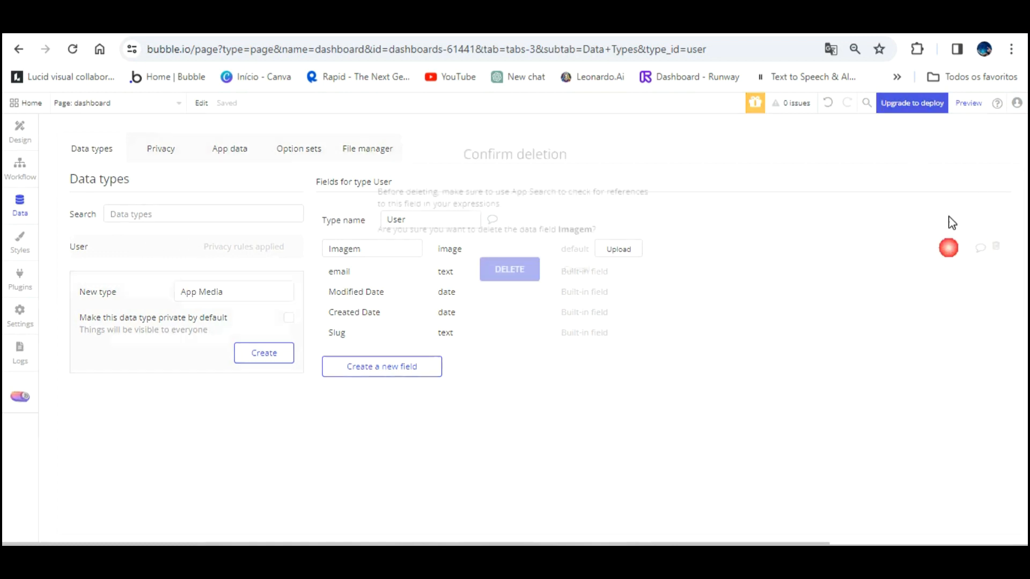
left_click(514, 269)
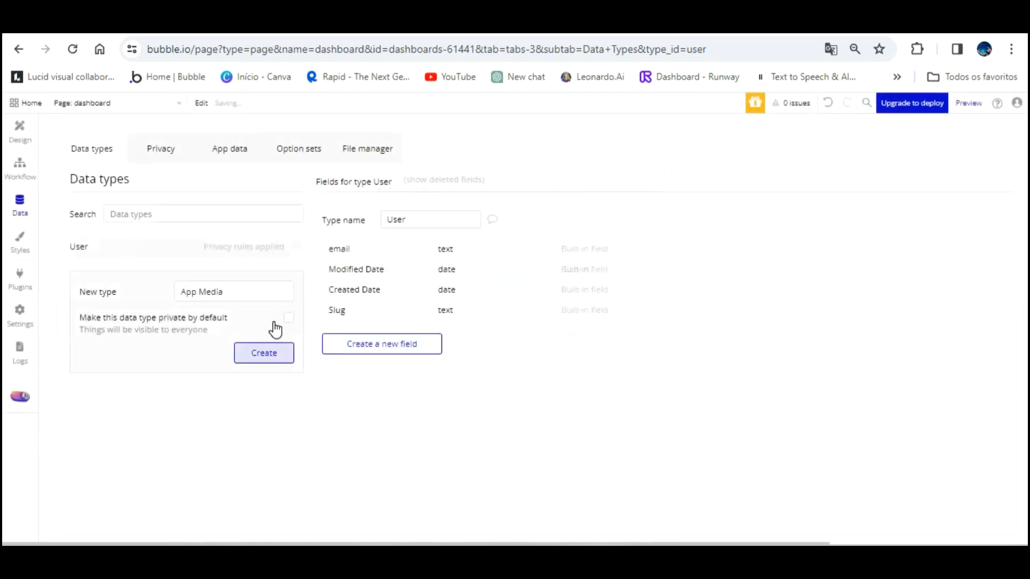
left_click(268, 349)
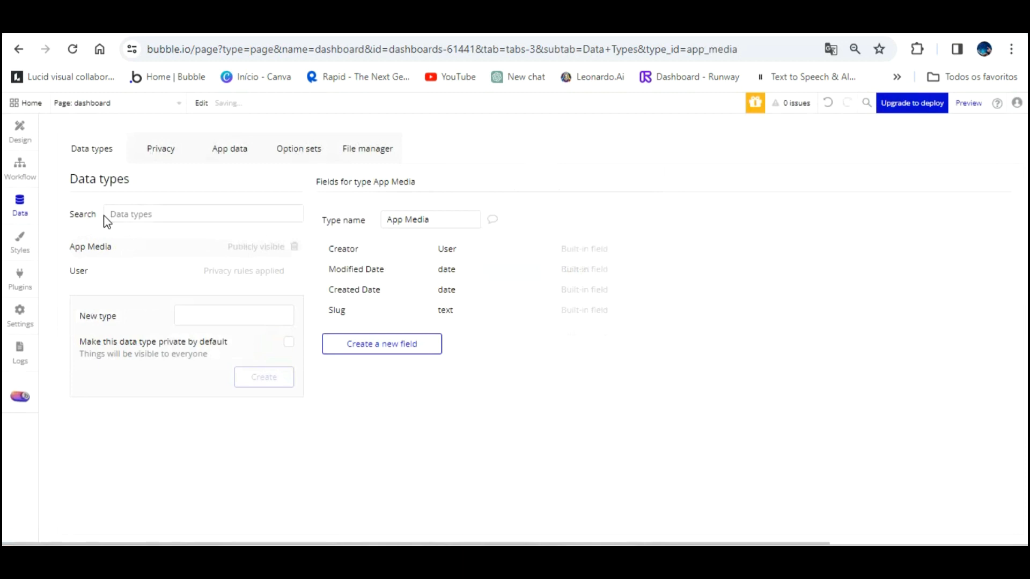
Add a field named Imagem of type image to the App Media data type
left_click(424, 343)
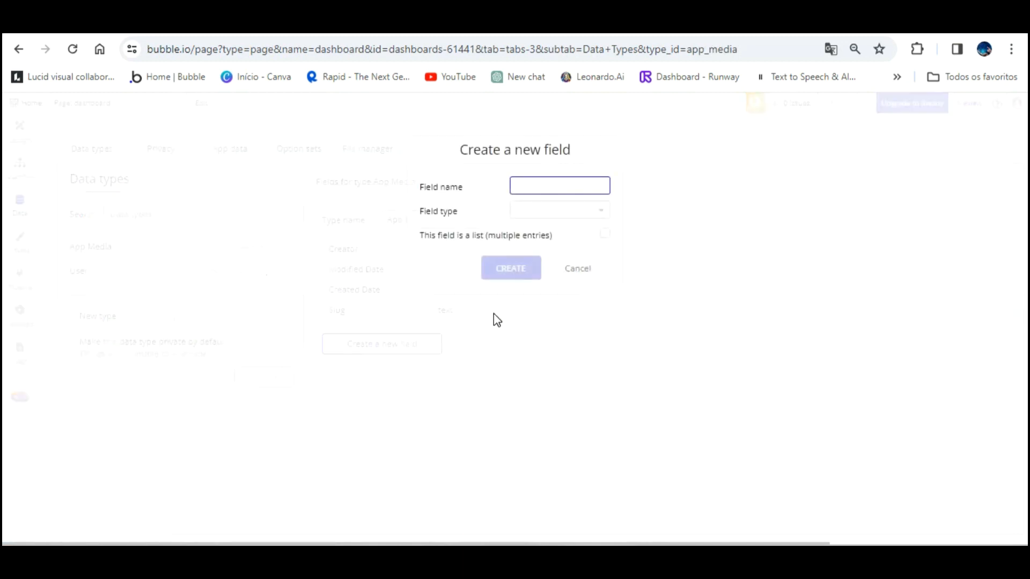
type("Imagem")
left_click(561, 209)
scroll(568, 333, "down", 1)
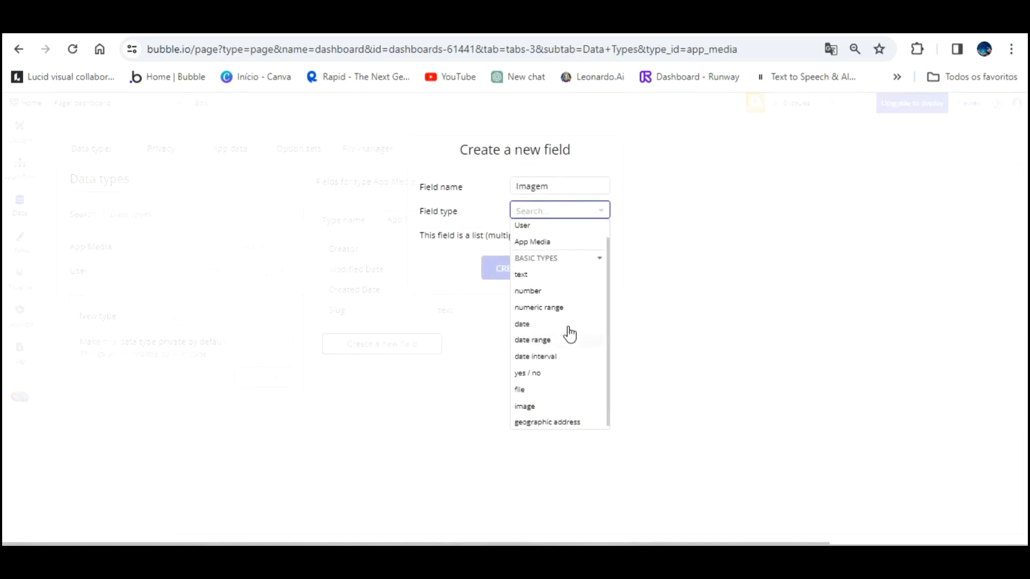
left_click(531, 396)
left_click(510, 269)
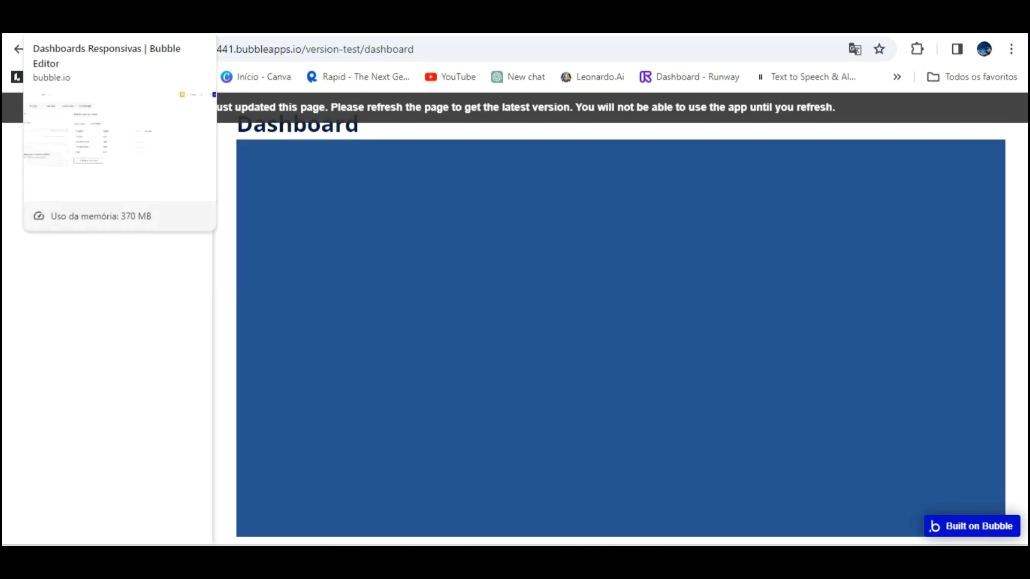
Upload card aula 06 trabalhando arquivos CSV.png as the default image of App Media's Imagem field
left_click(80, 31)
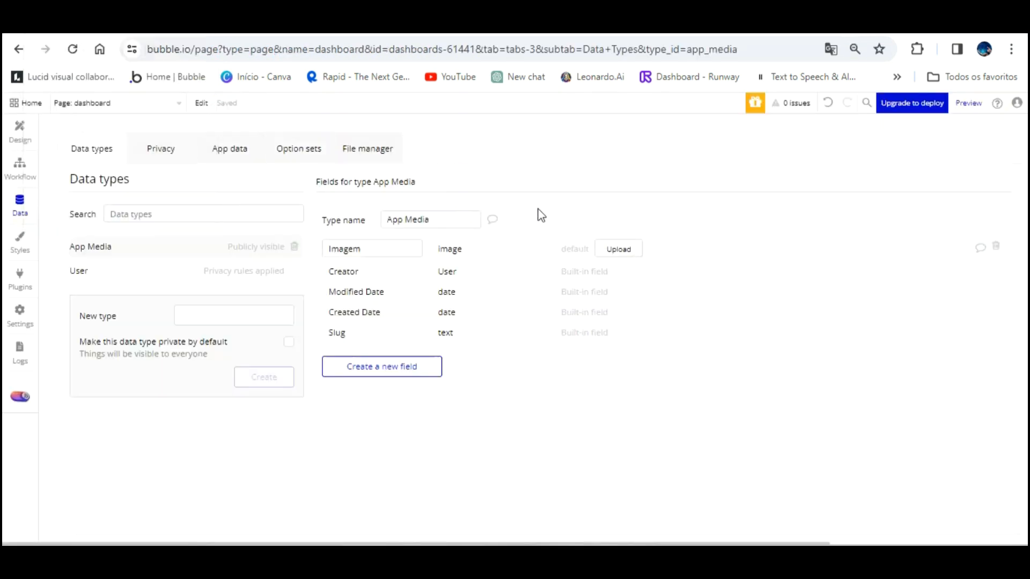
left_click(626, 217)
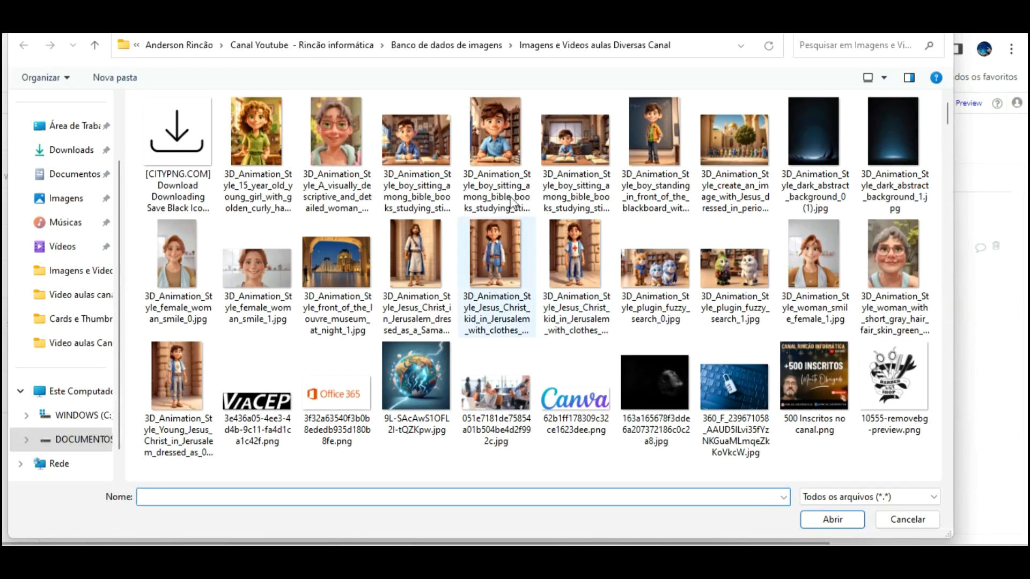
scroll(747, 319, "down", 5)
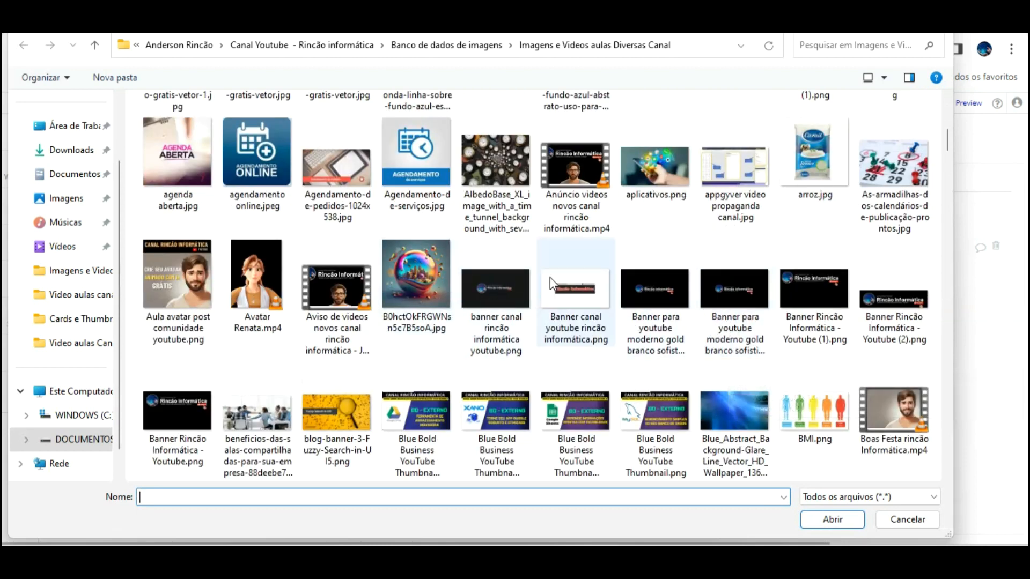
scroll(606, 291, "down", 6)
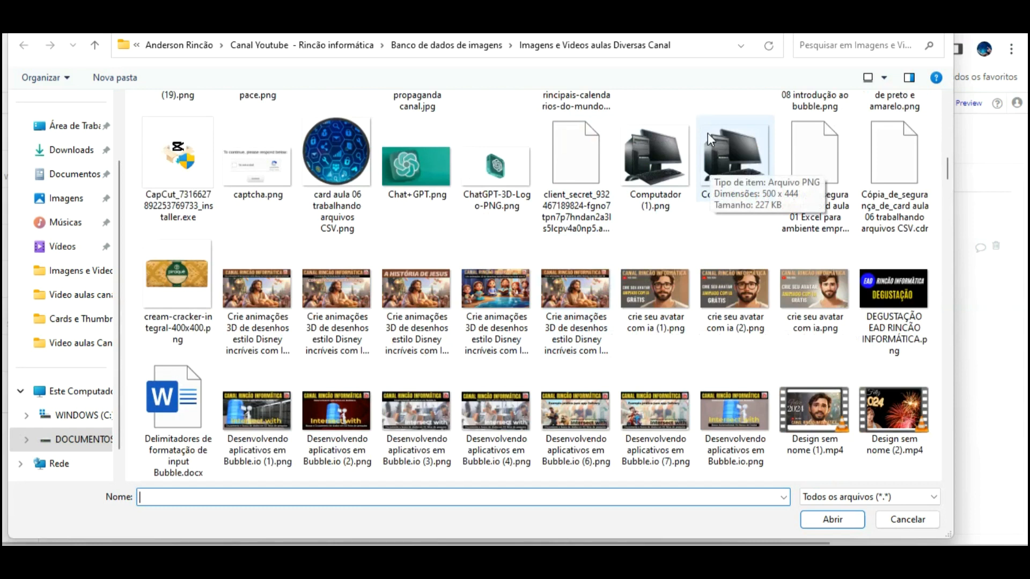
double_click(345, 121)
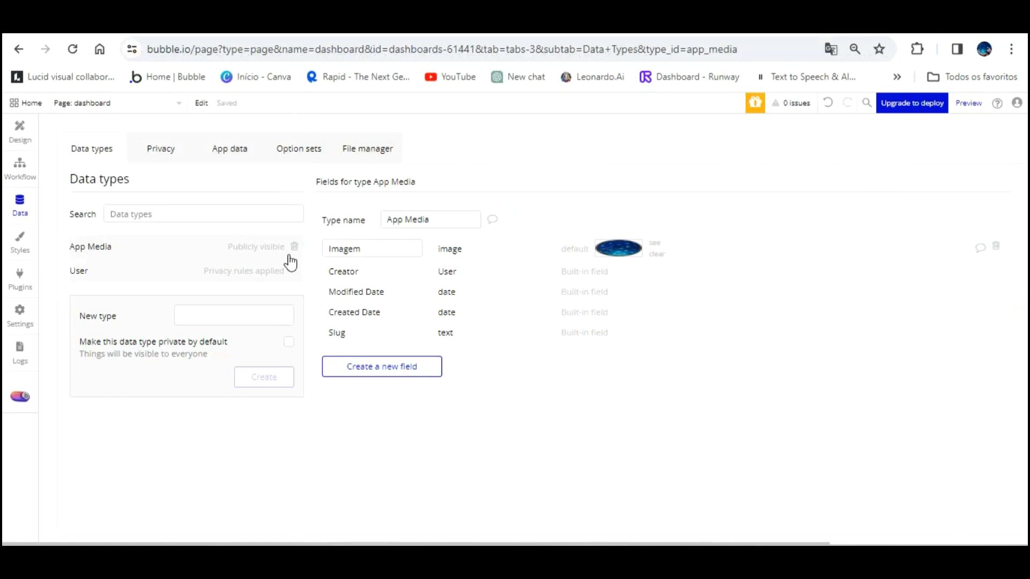
Create a new data type named Dashboard
left_click(209, 314)
type("Dashboard")
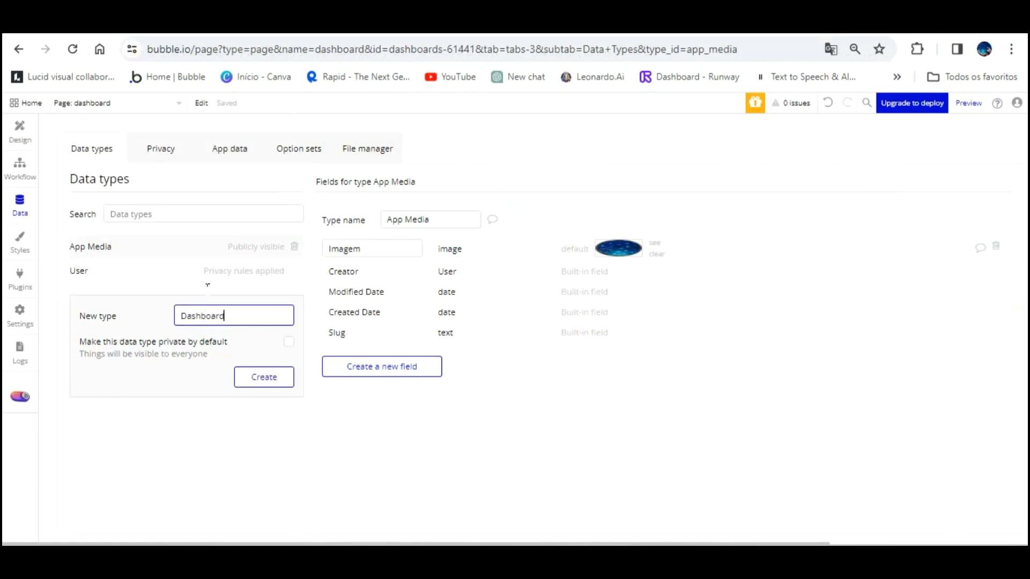
left_click(263, 373)
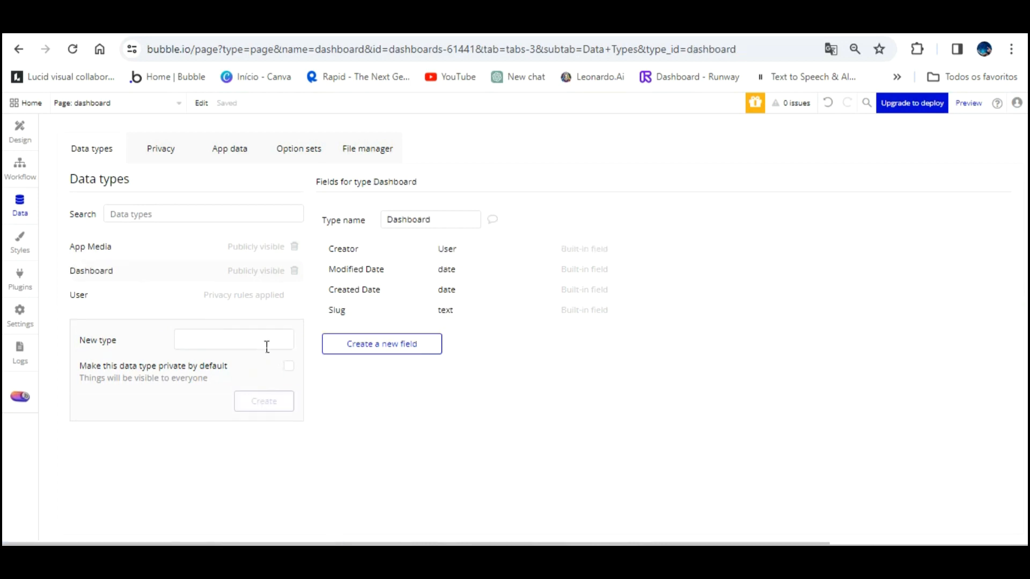
Add a field named TIme of type text to the Dashboard data type
left_click(383, 345)
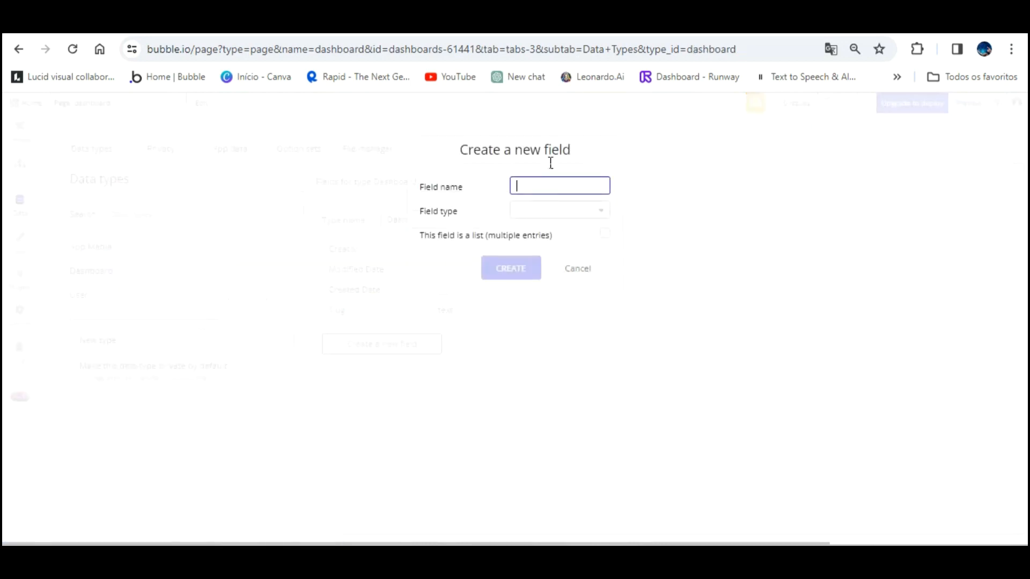
type("TIme")
left_click(589, 212)
scroll(550, 384, "down", 2)
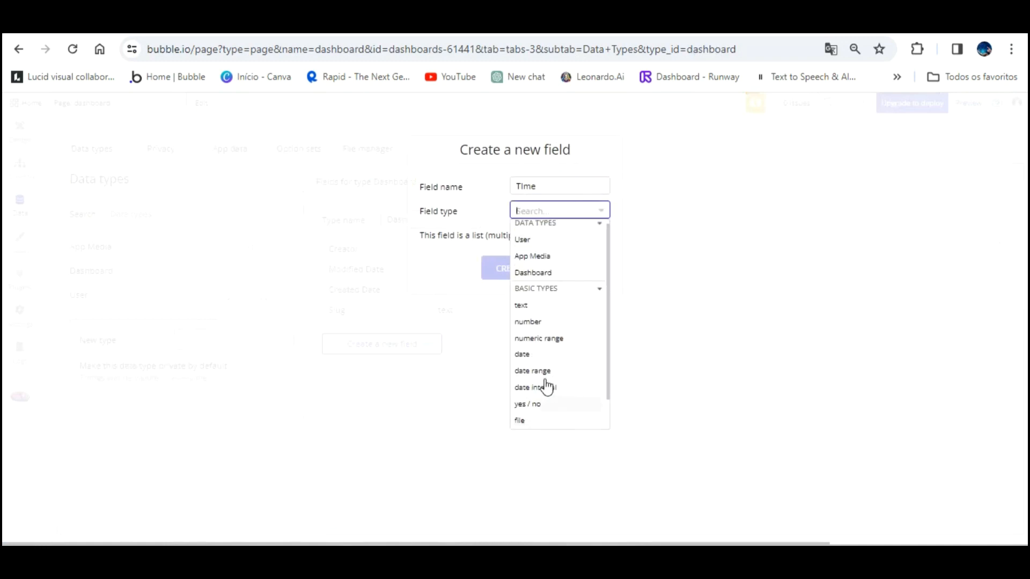
left_click(533, 263)
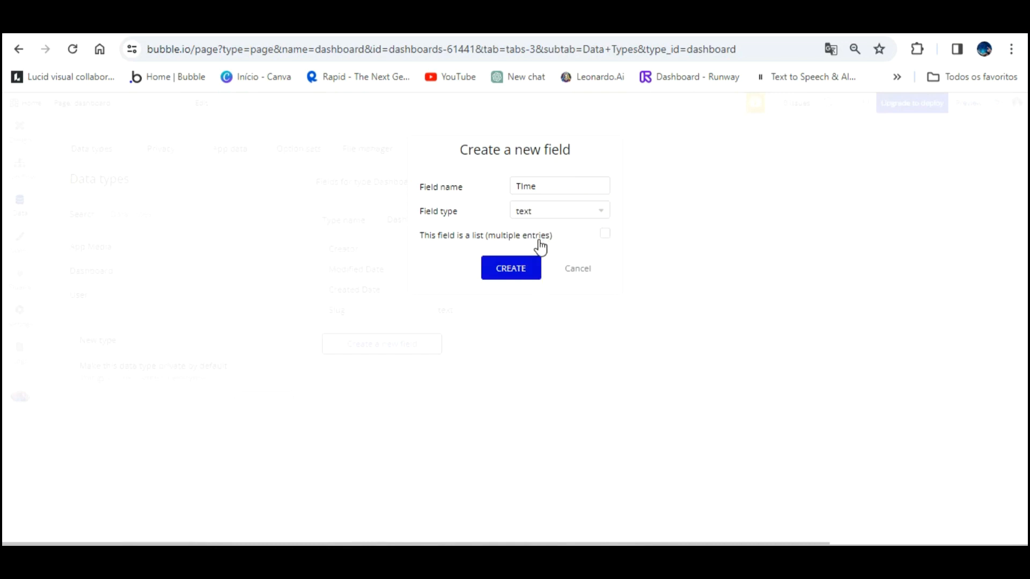
left_click(513, 269)
Add a field named Empresa of type text to the Dashboard data type
left_click(417, 365)
type("Empresa")
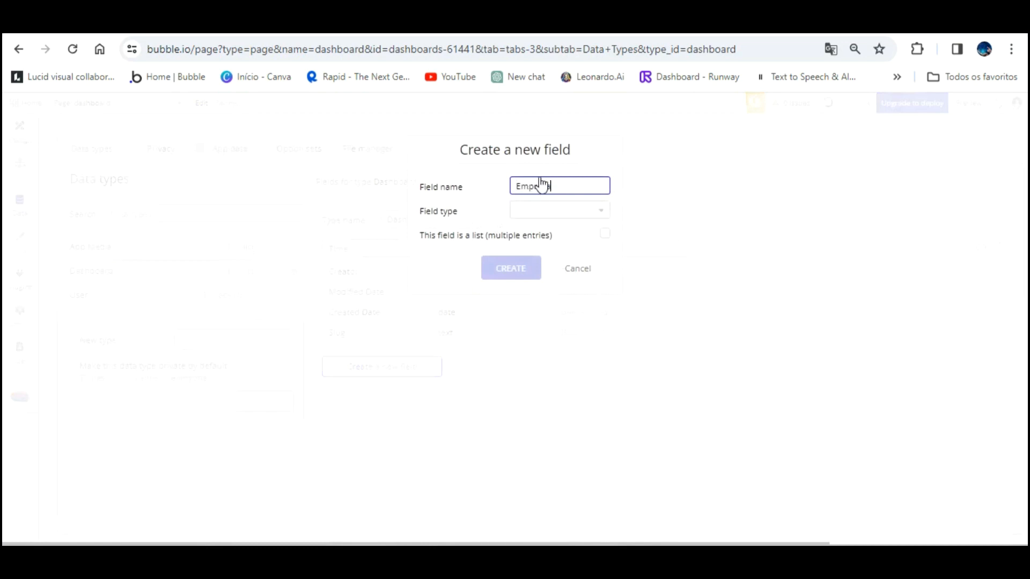
left_click(547, 211)
scroll(586, 328, "down", 2)
left_click(522, 268)
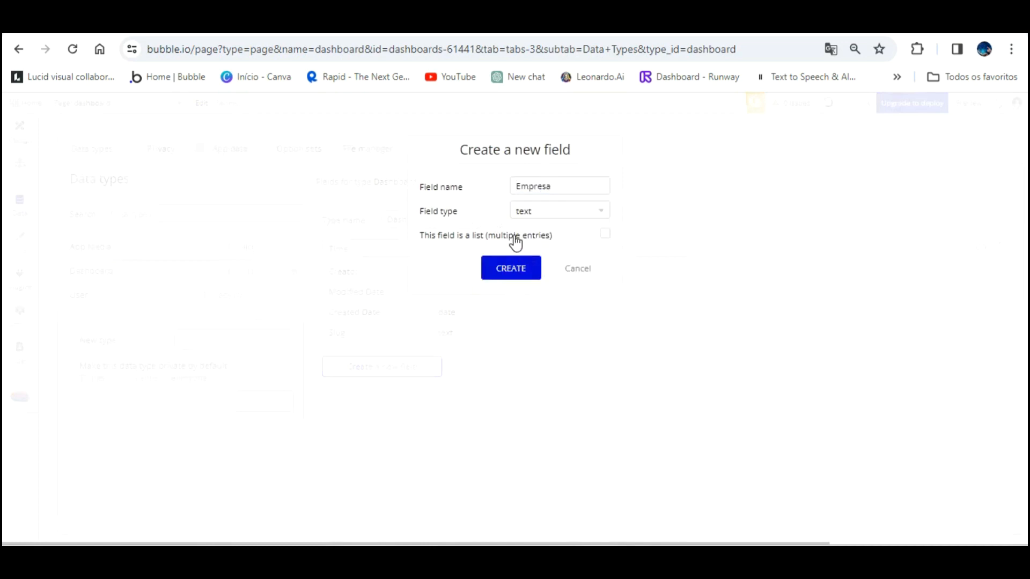
left_click(513, 268)
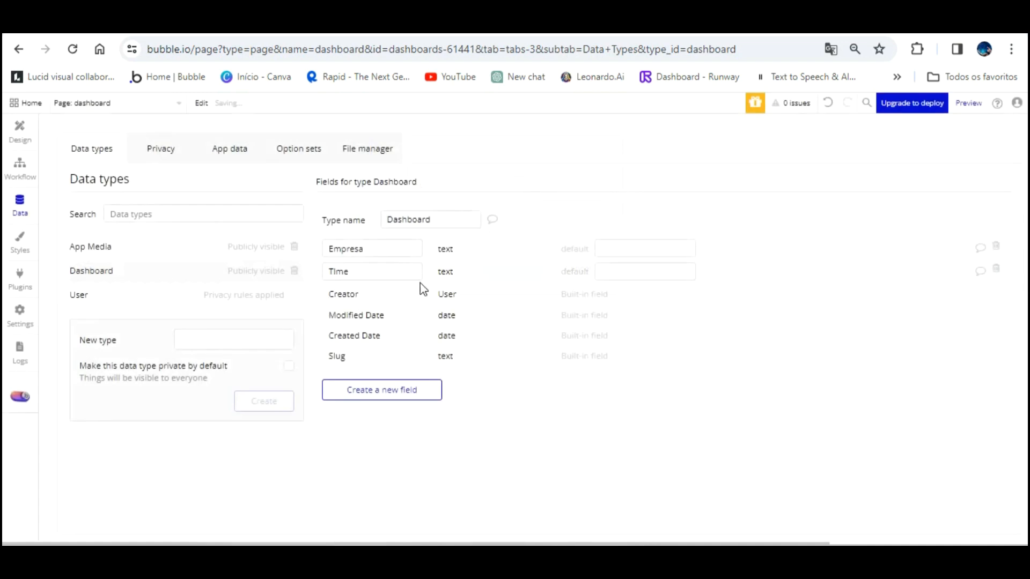
Add a field named Projetos of type text to the Dashboard data type
left_click(390, 382)
type("Projetos")
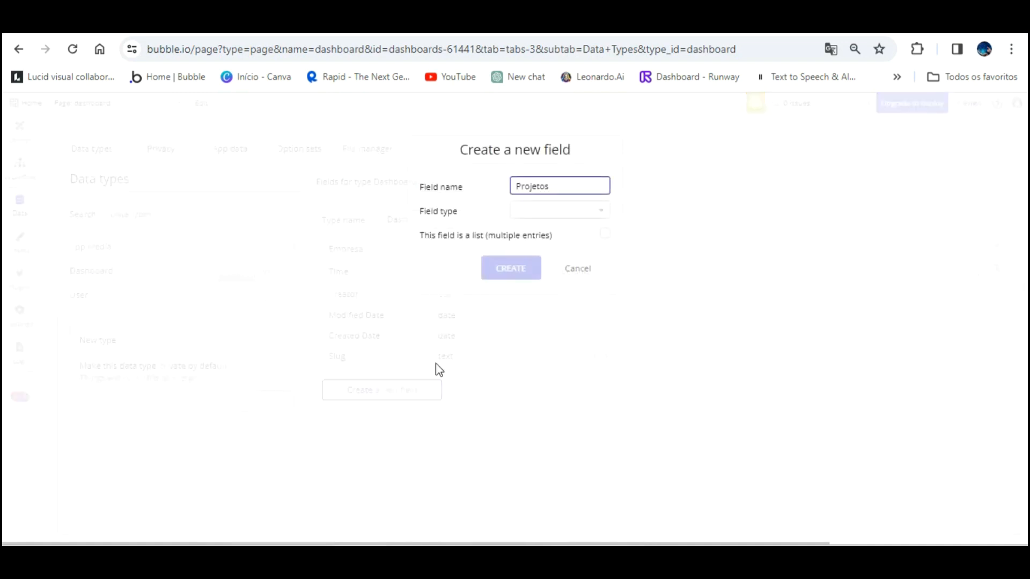
left_click(561, 210)
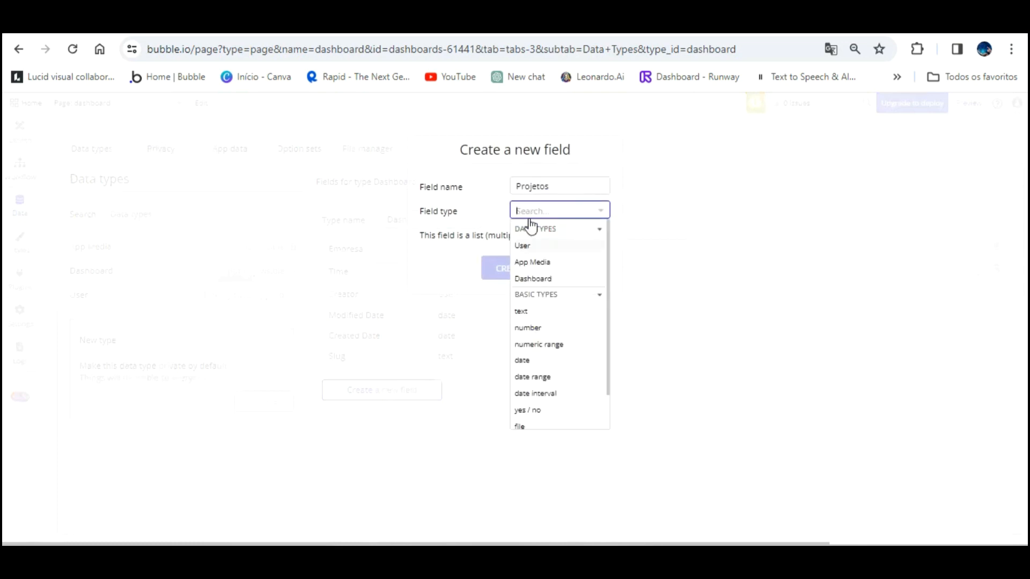
left_click(523, 311)
left_click(510, 268)
Add a field named Relatorios of type text to the Dashboard data type
left_click(403, 407)
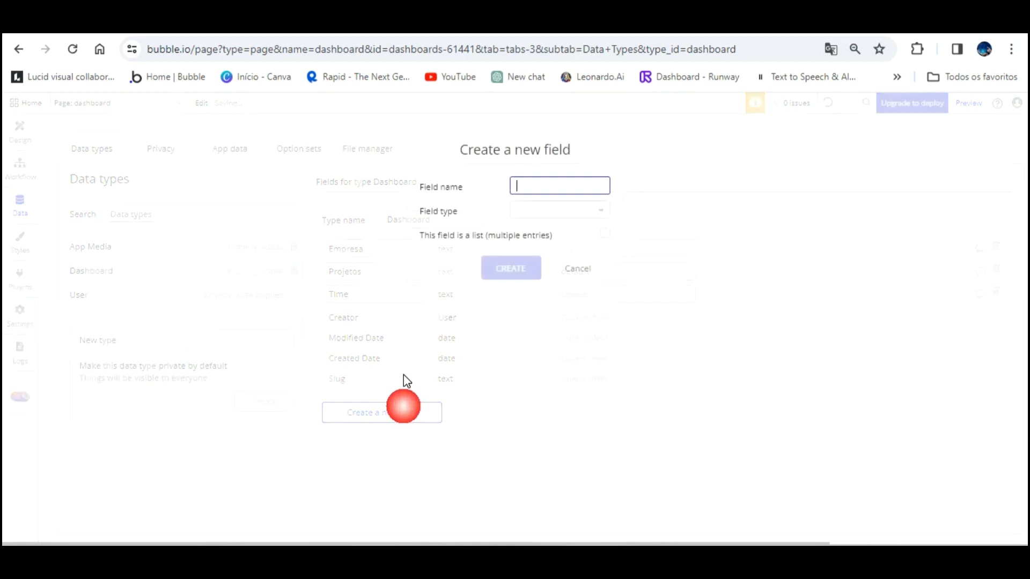
type("Relatorios")
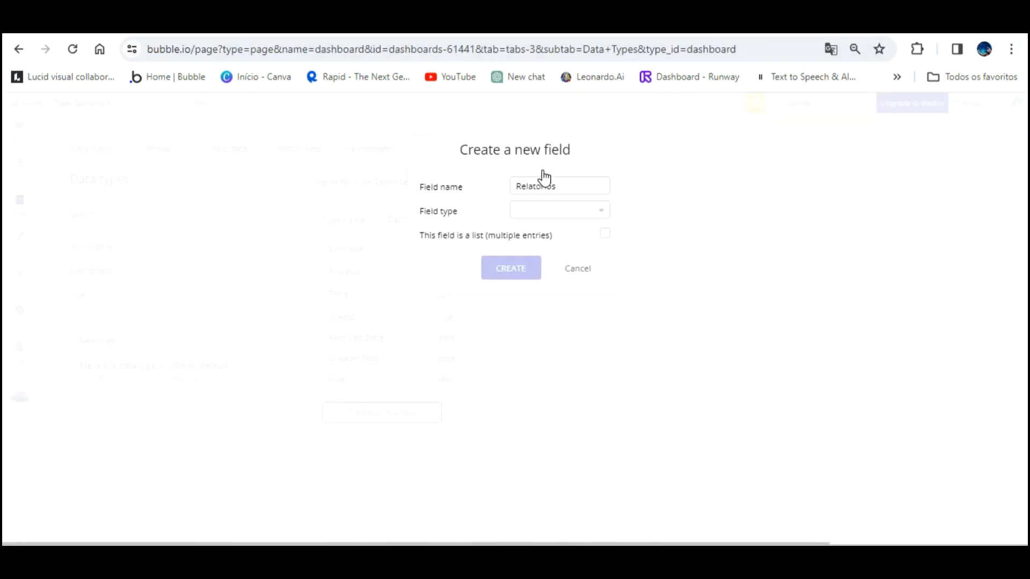
left_click(542, 211)
left_click(536, 310)
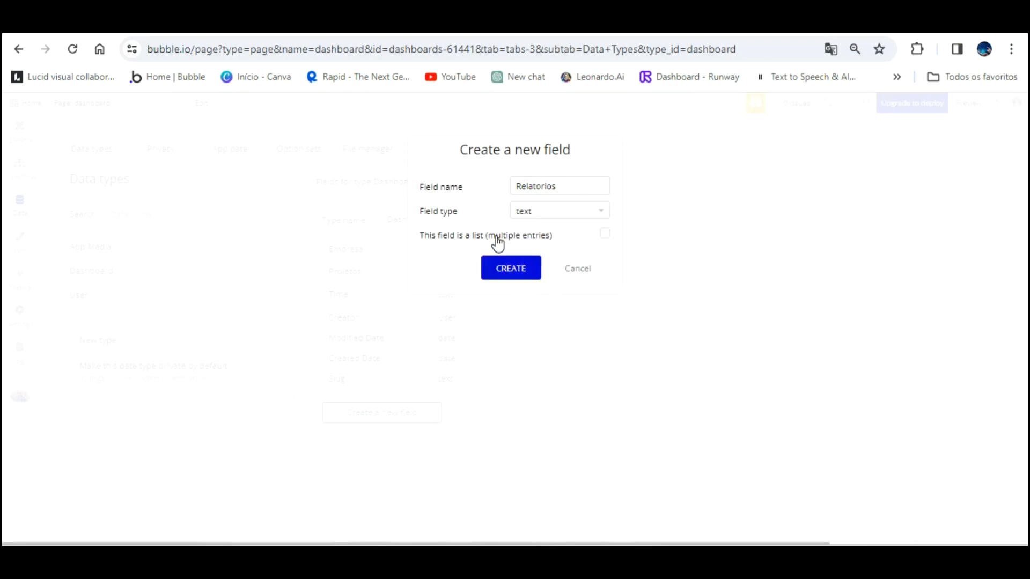
left_click(506, 267)
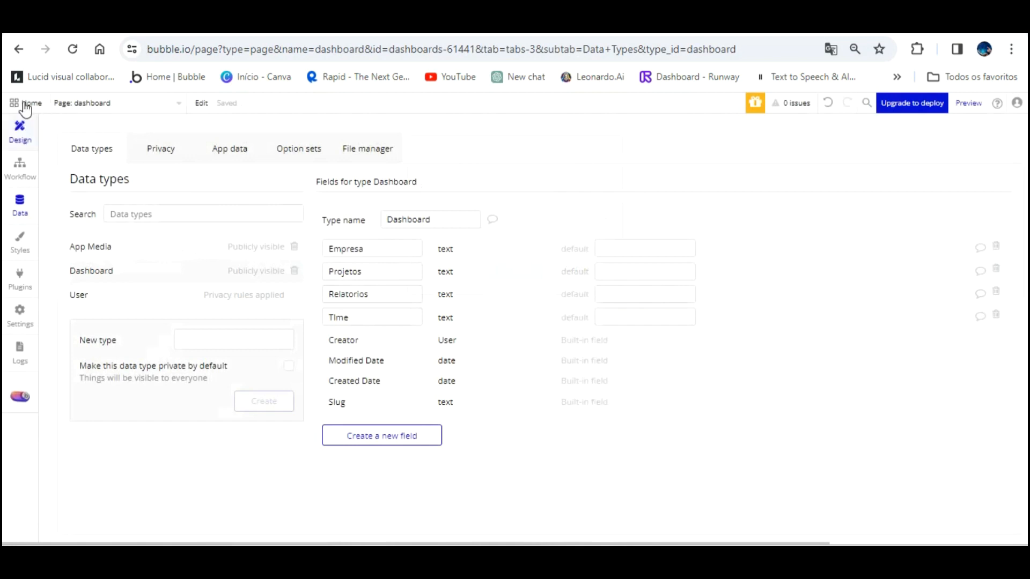
Delete the App Media data type and create an option set named App Media instead
left_click(20, 129)
left_click(294, 246)
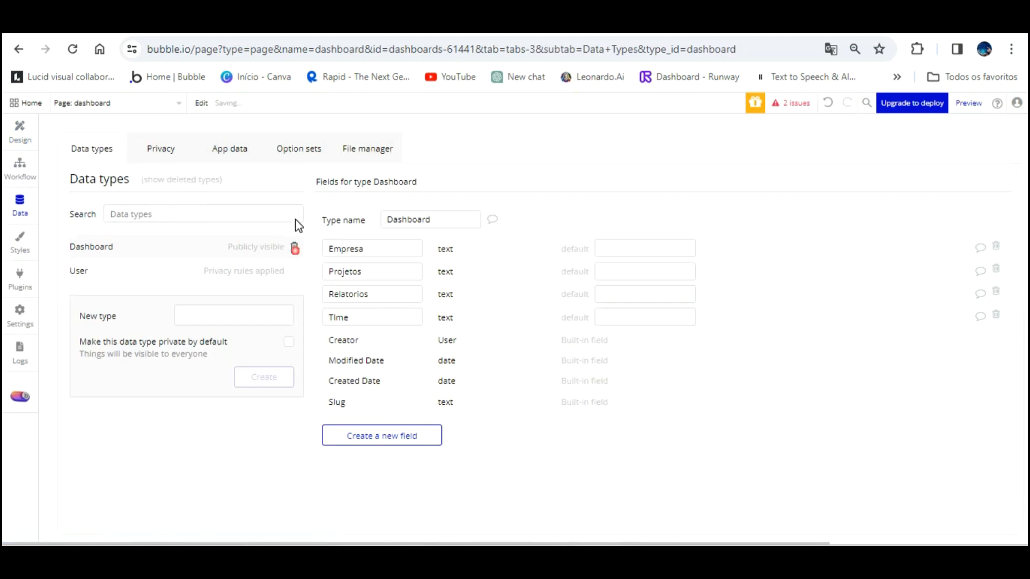
left_click(304, 149)
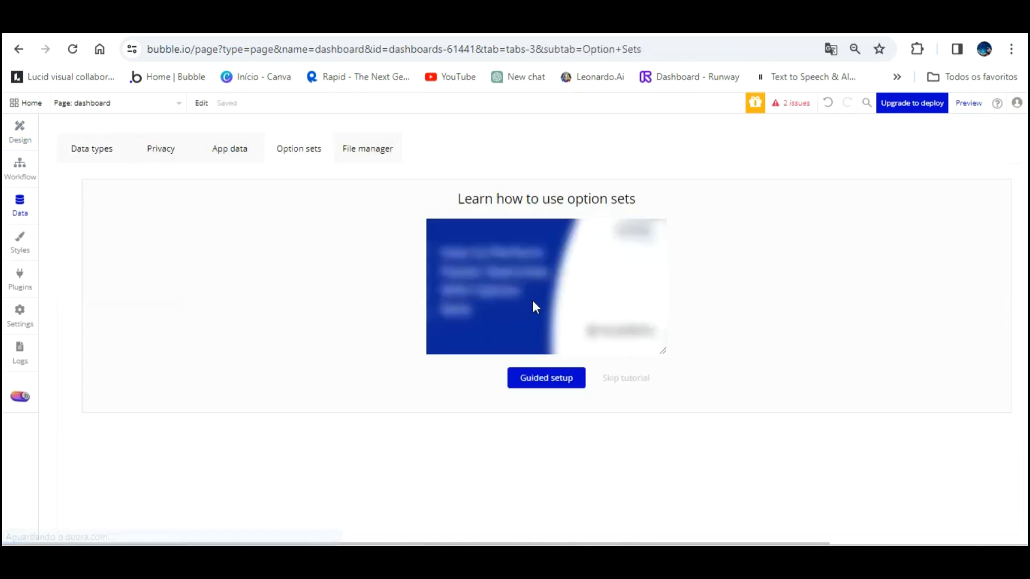
left_click(622, 377)
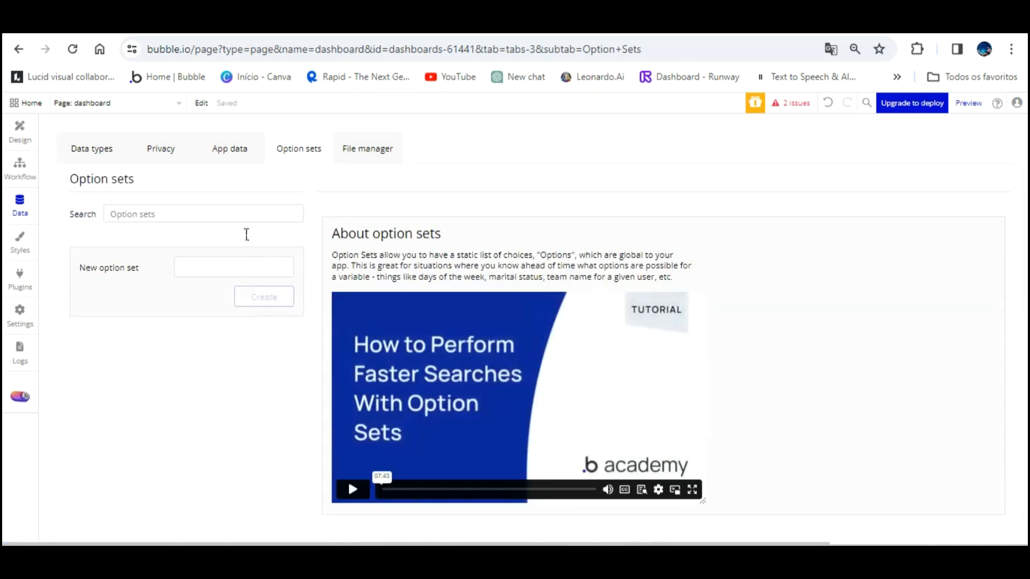
type("App Media")
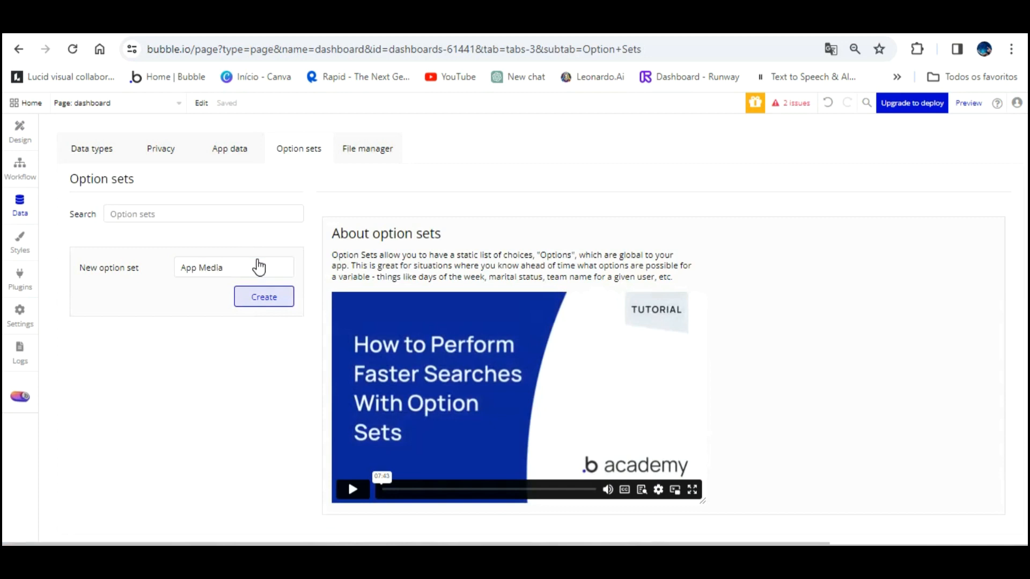
left_click(262, 297)
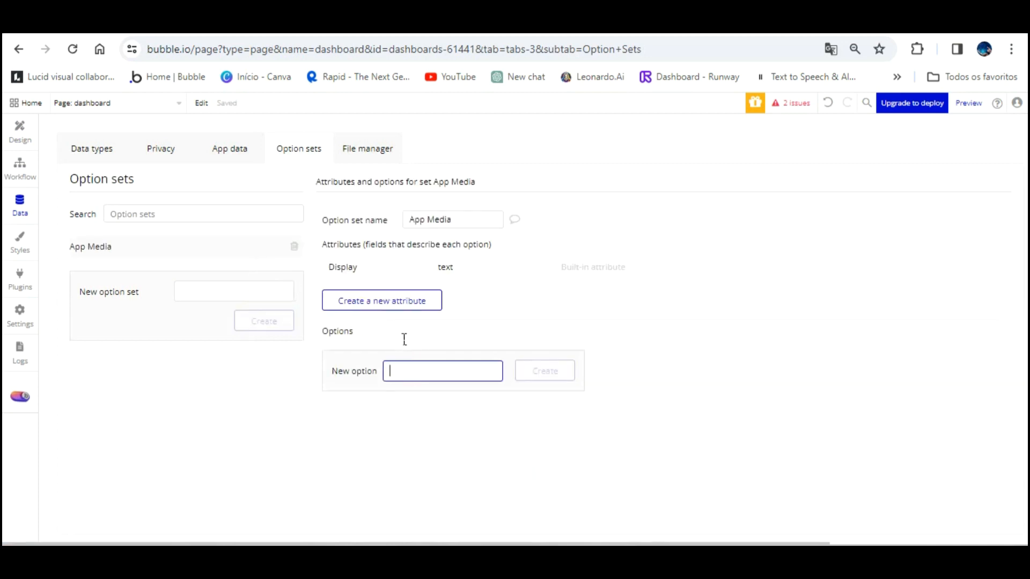
Add an option named Logotipo to the App Media option set and check its attributes
type("Log")
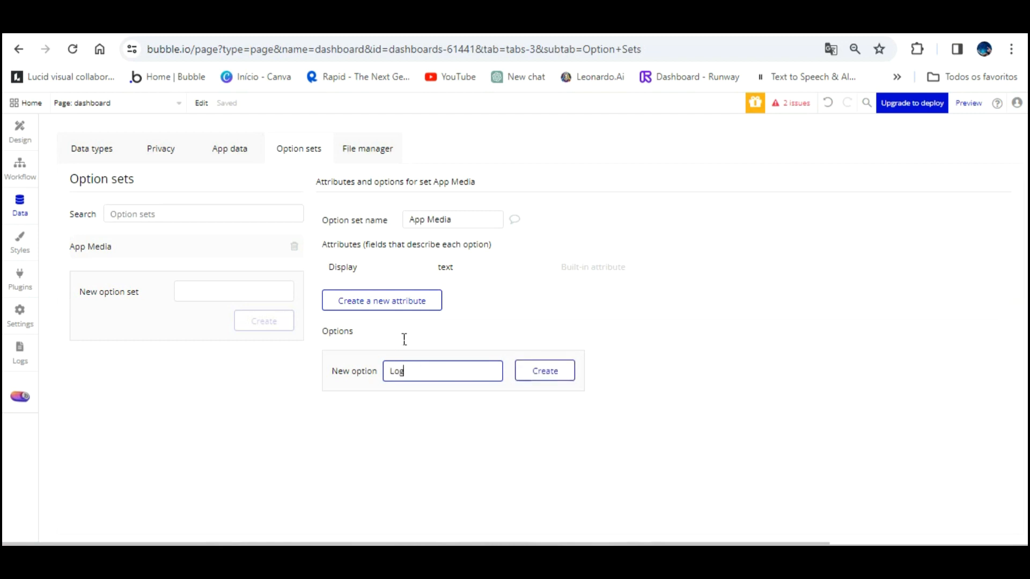
key("Return")
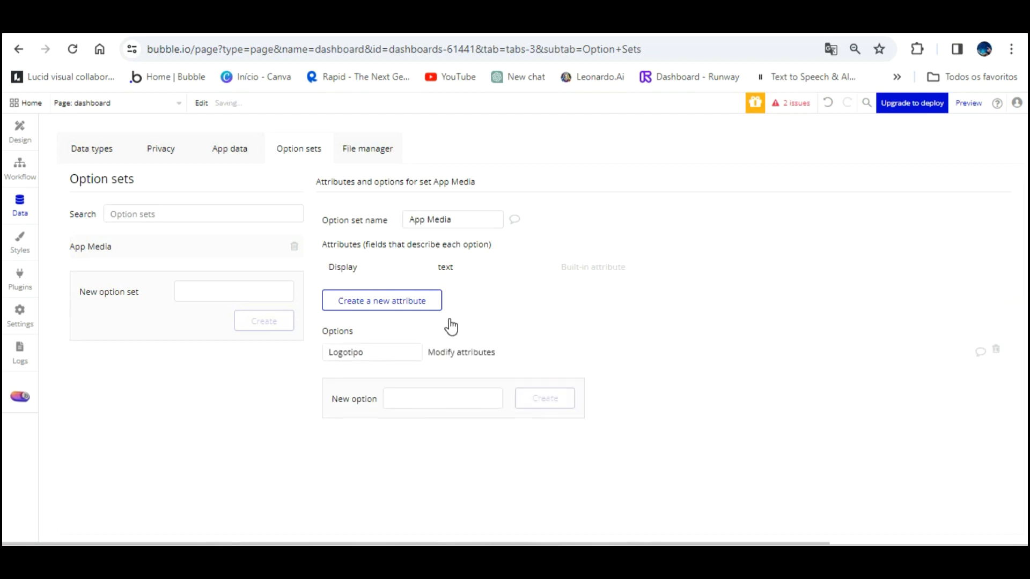
left_click(454, 352)
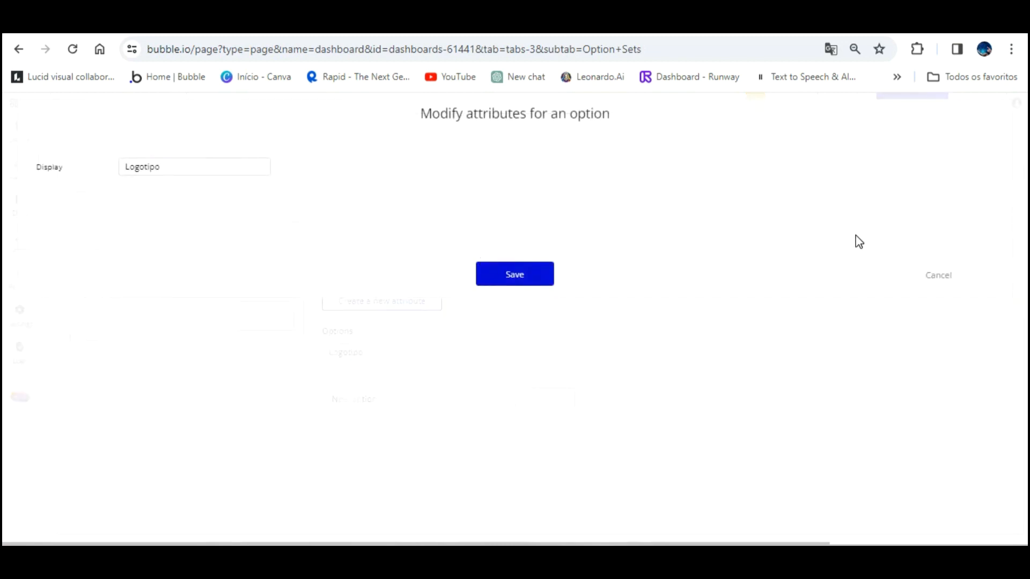
left_click(940, 272)
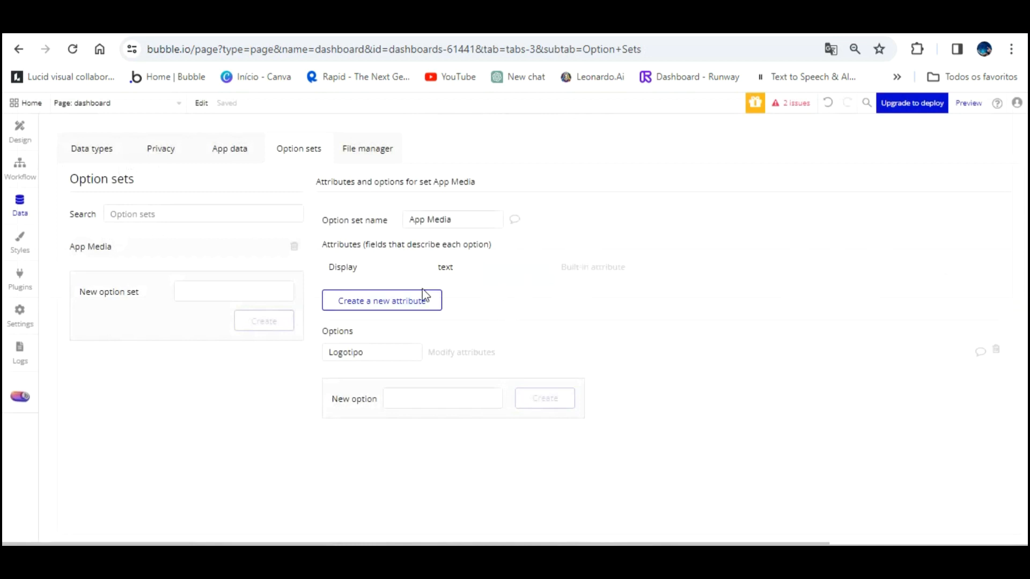
Add an attribute named Imagem of type image to the App Media option set
left_click(409, 301)
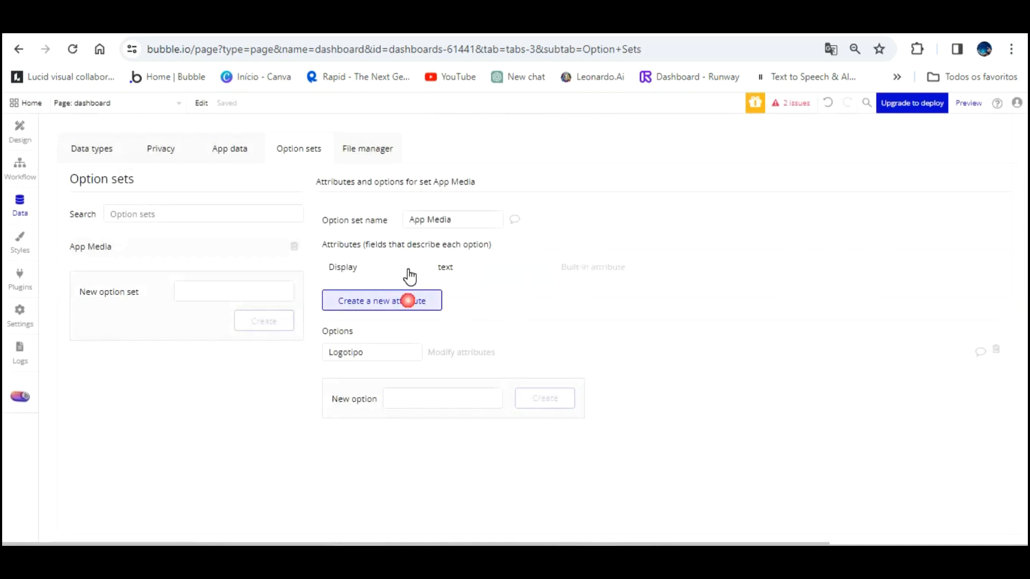
type("Imagem")
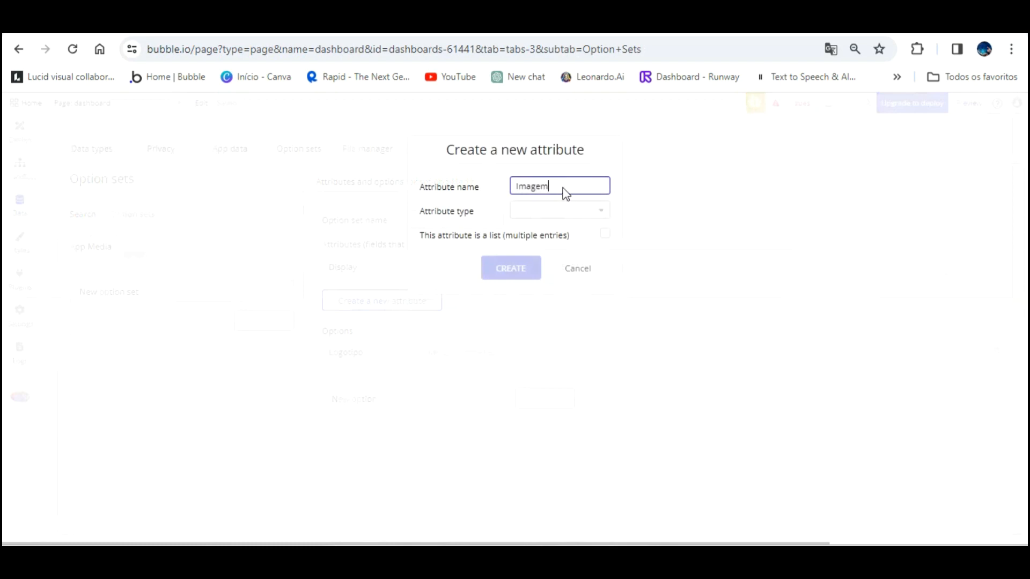
left_click(561, 211)
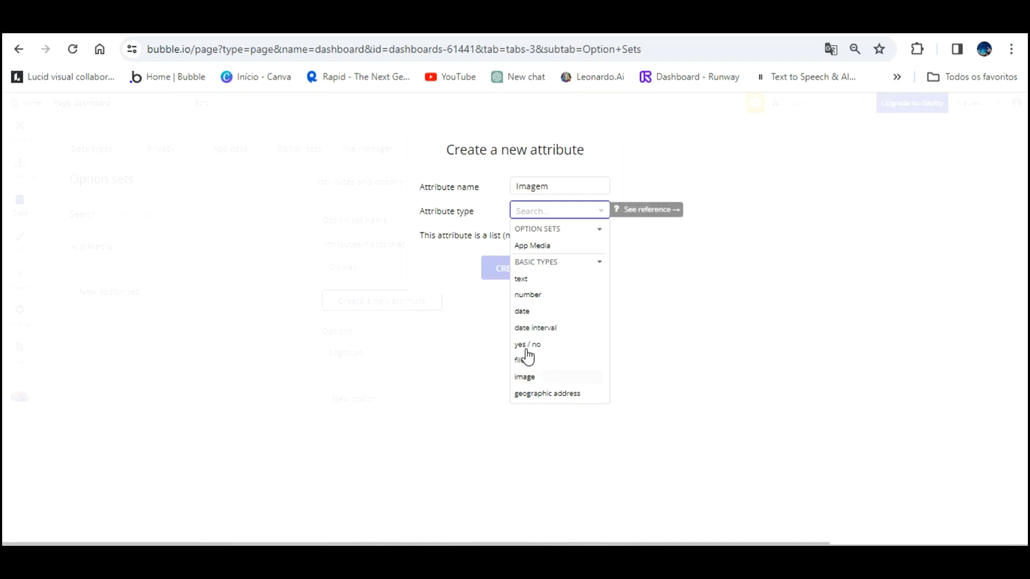
left_click(524, 377)
left_click(511, 267)
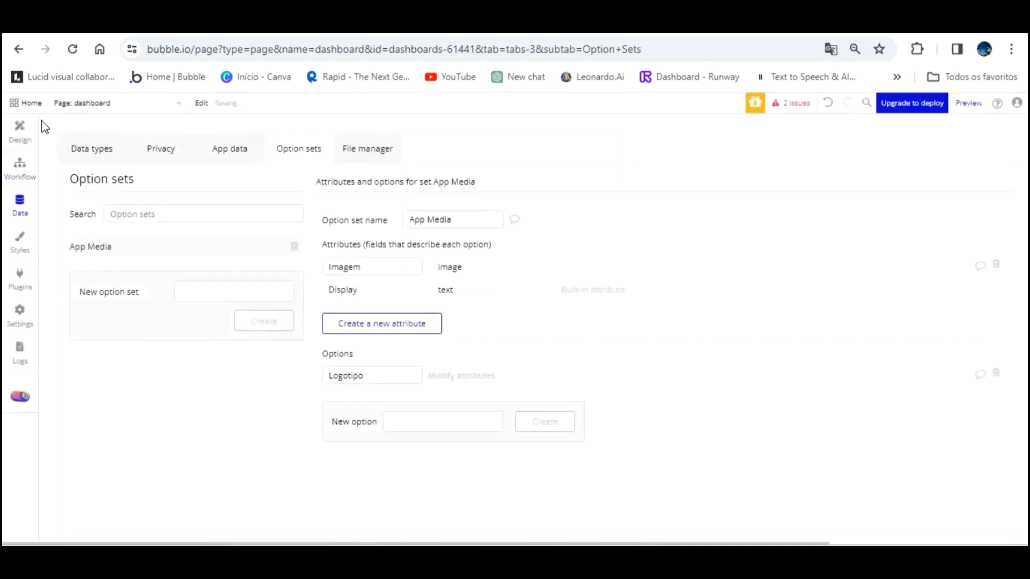
Create a new option set named Dashboard
left_click(228, 304)
left_click(252, 404)
left_click(235, 290)
type("Dashboard")
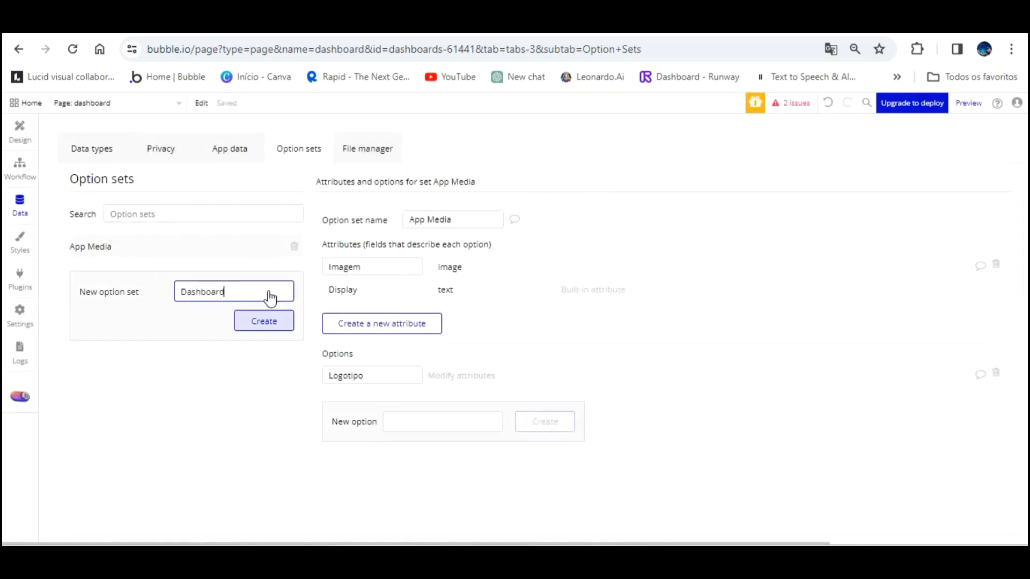
left_click(265, 322)
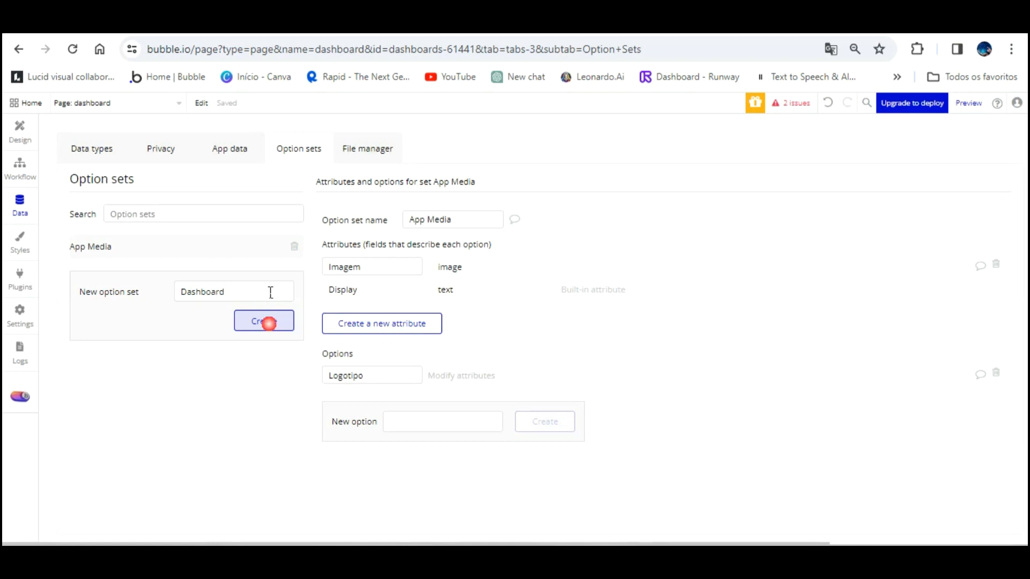
Add the options Time and Empresa to the Dashboard option set
type("To")
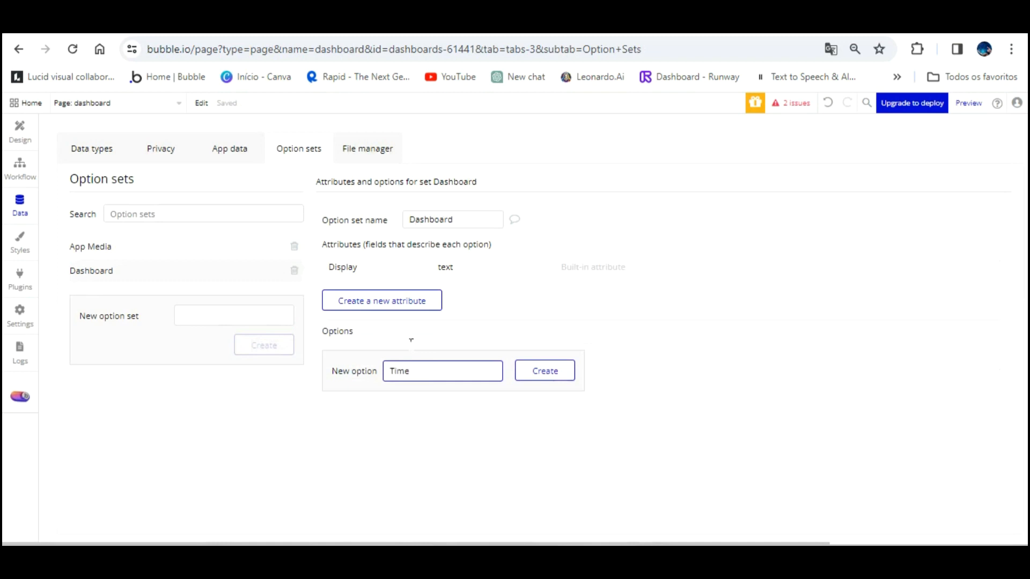
left_click(555, 370)
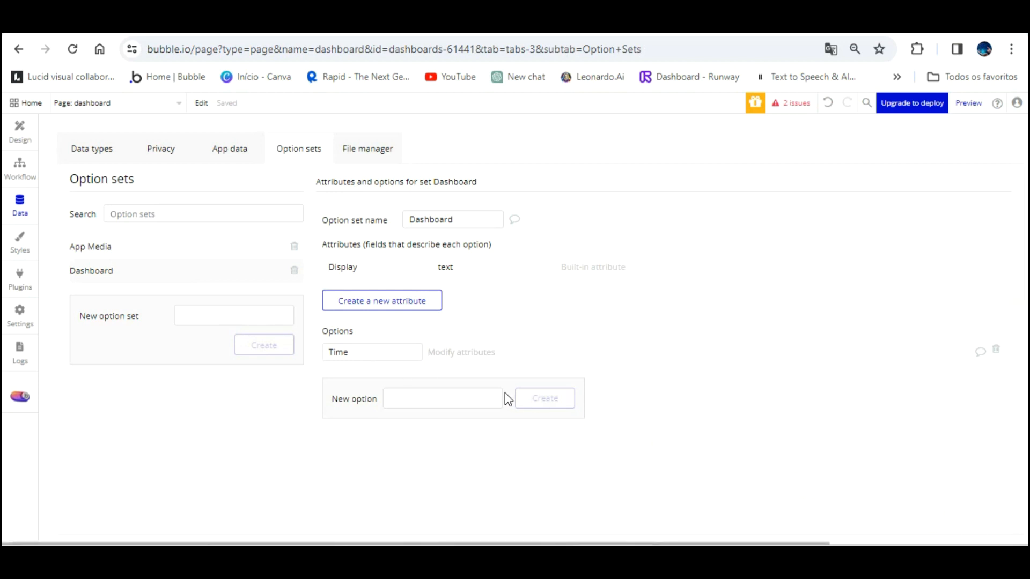
left_click(472, 395)
type("Empresa")
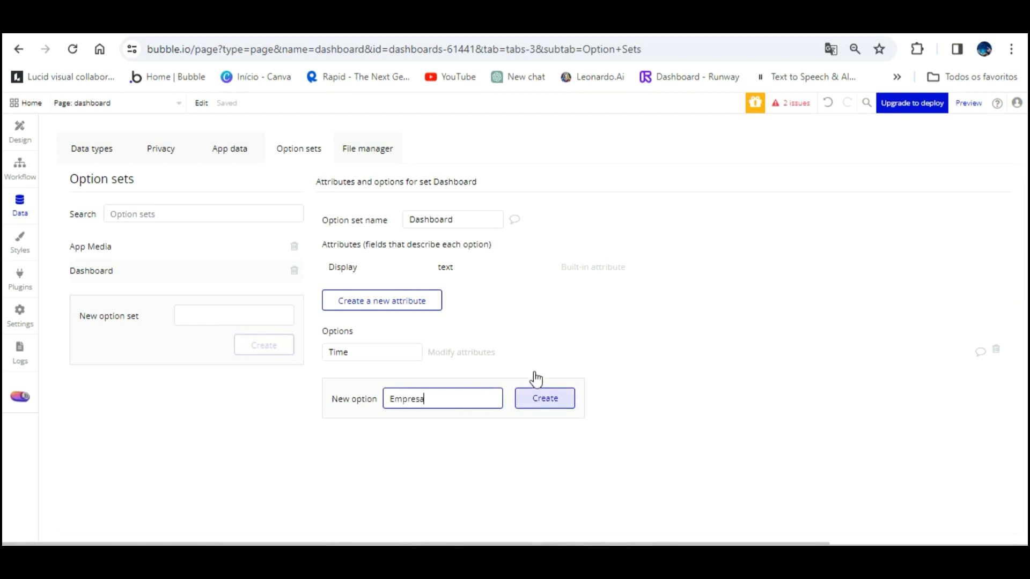
left_click(545, 398)
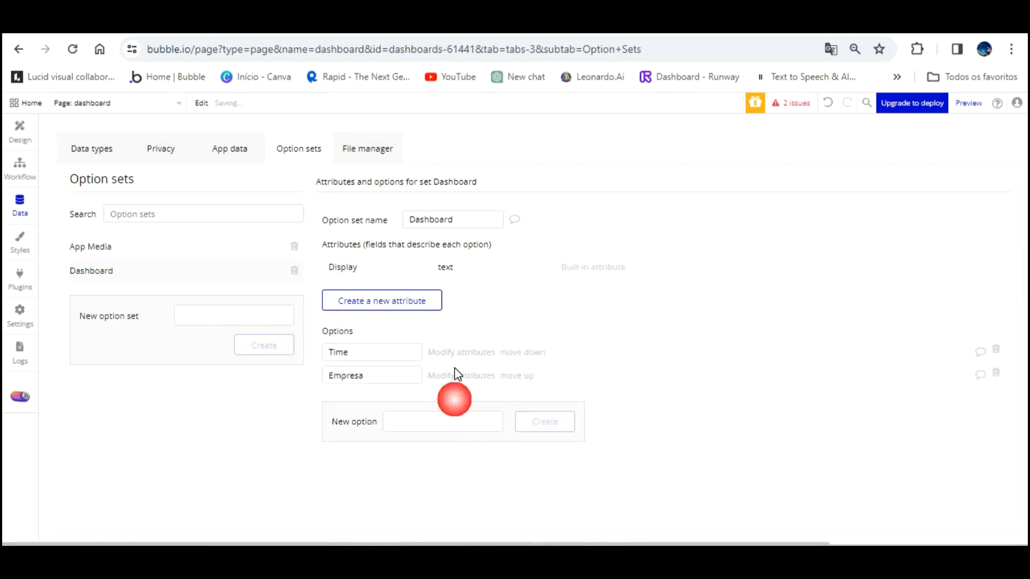
Add the options Projetos and Relatorios to the Dashboard option set
type("F")
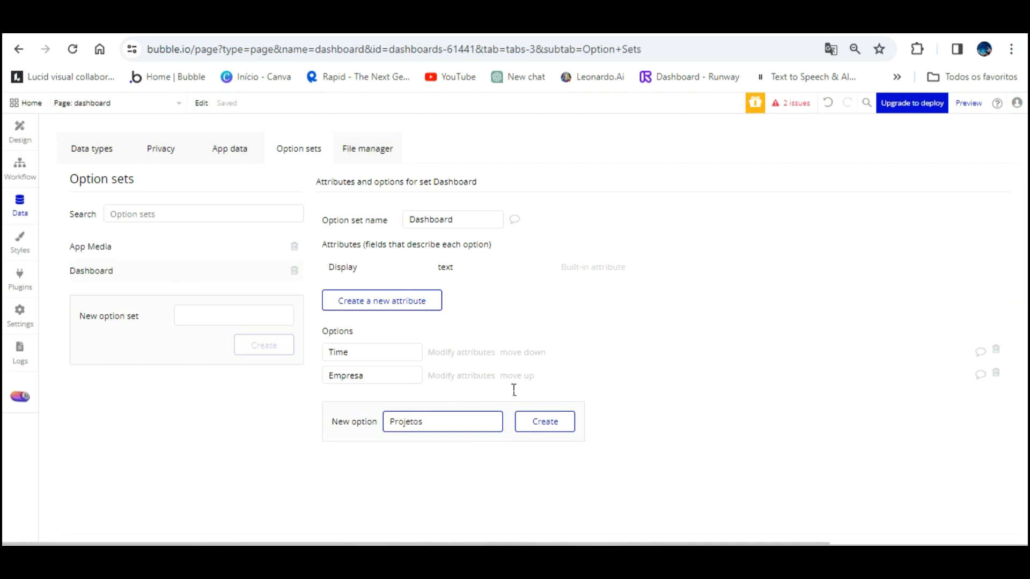
left_click(537, 421)
type("Relatorio")
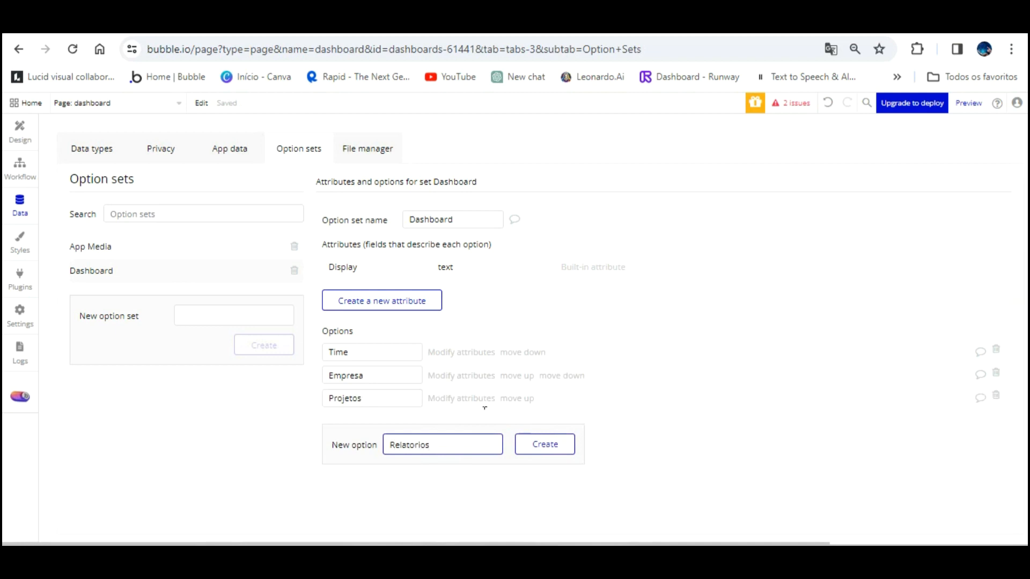
left_click(531, 444)
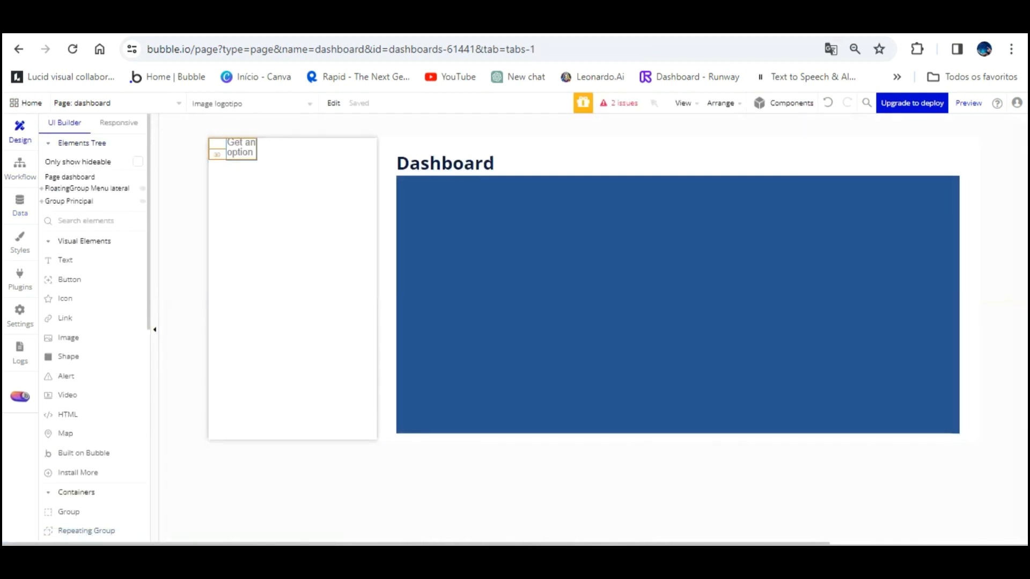
Set the logo image's dynamic source to the Display attribute of the Logotipo option in App Media
double_click(239, 151)
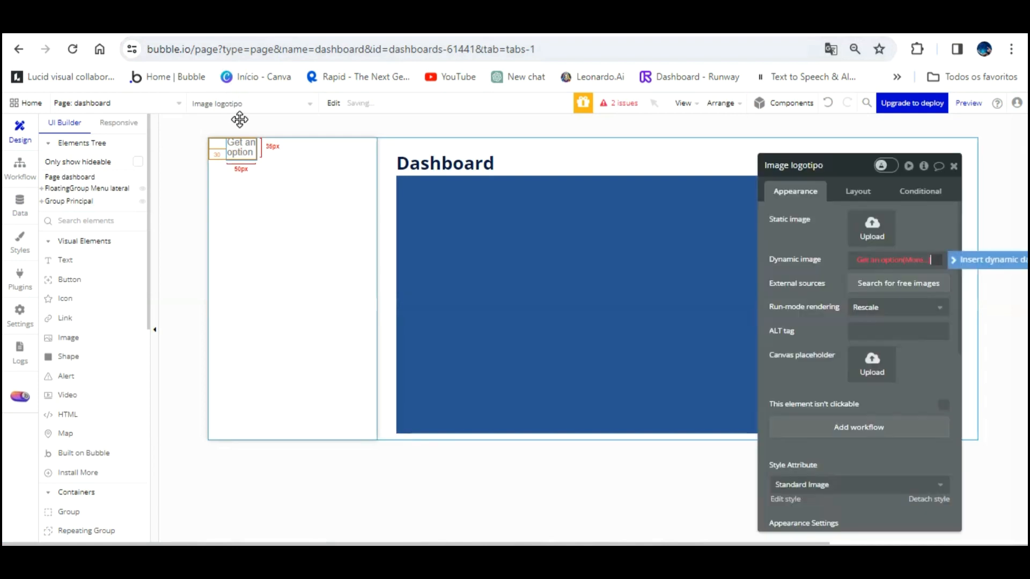
left_click(876, 259)
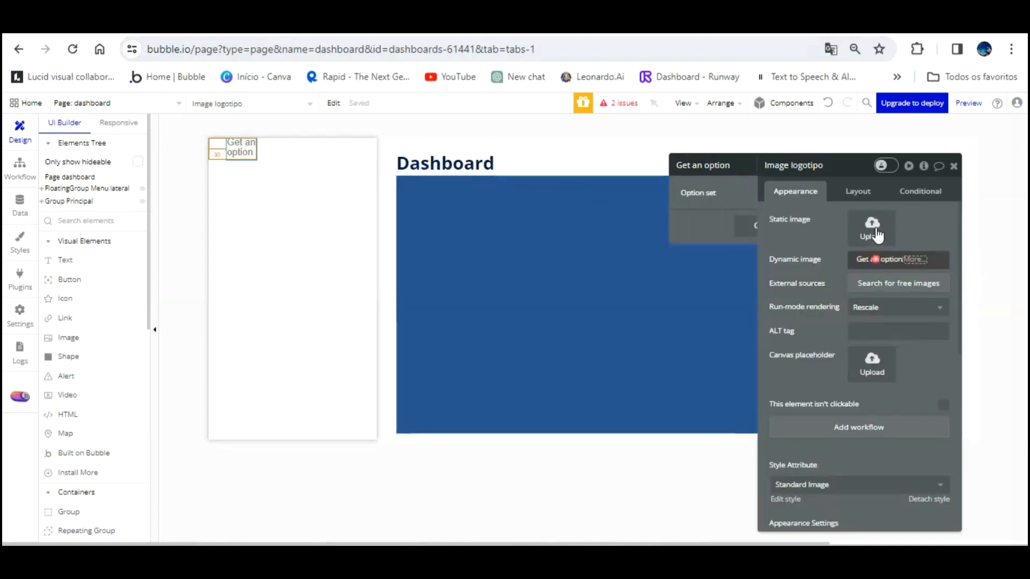
left_click(724, 200)
left_click(681, 215)
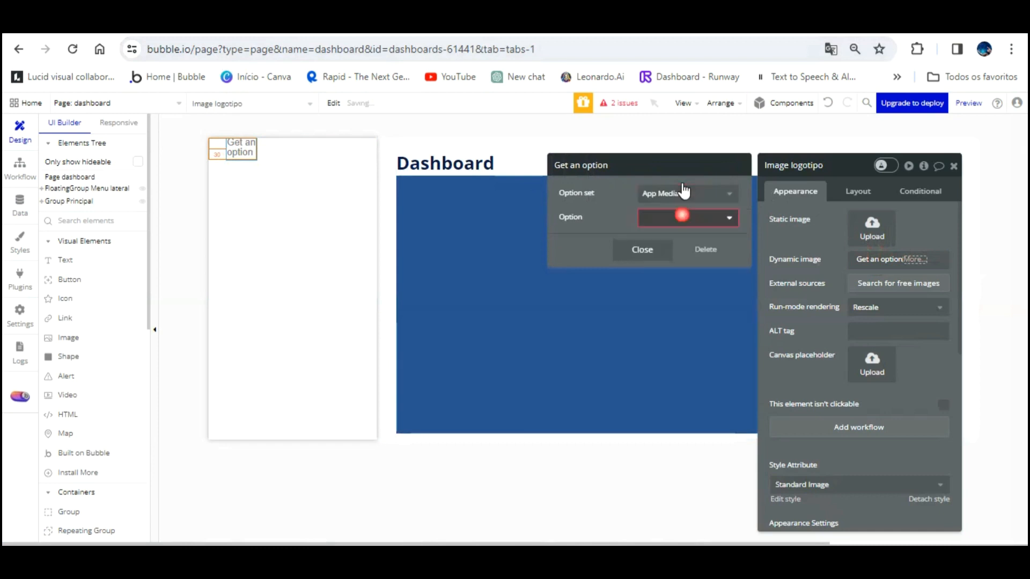
left_click(683, 217)
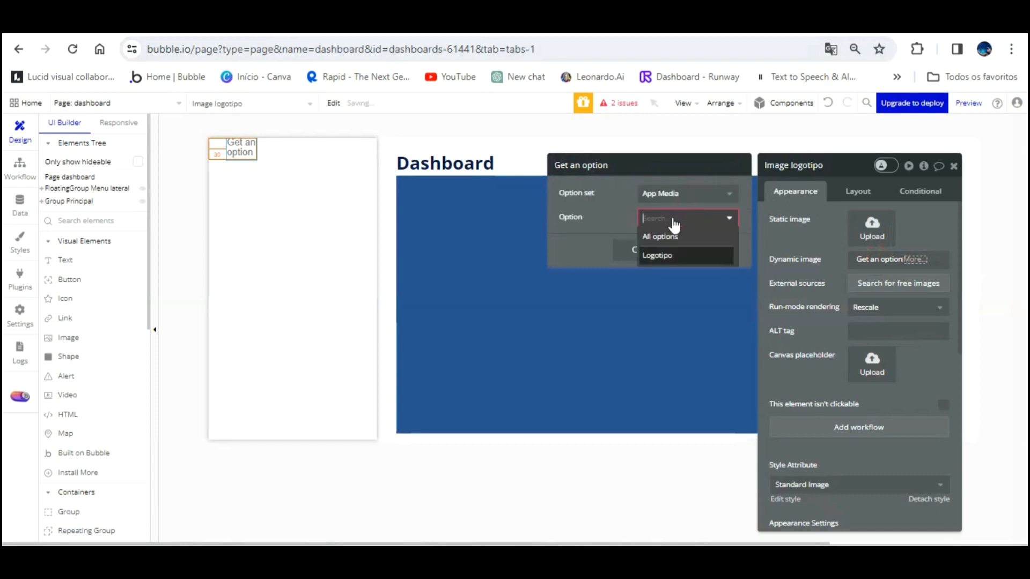
left_click(674, 236)
left_click(804, 209)
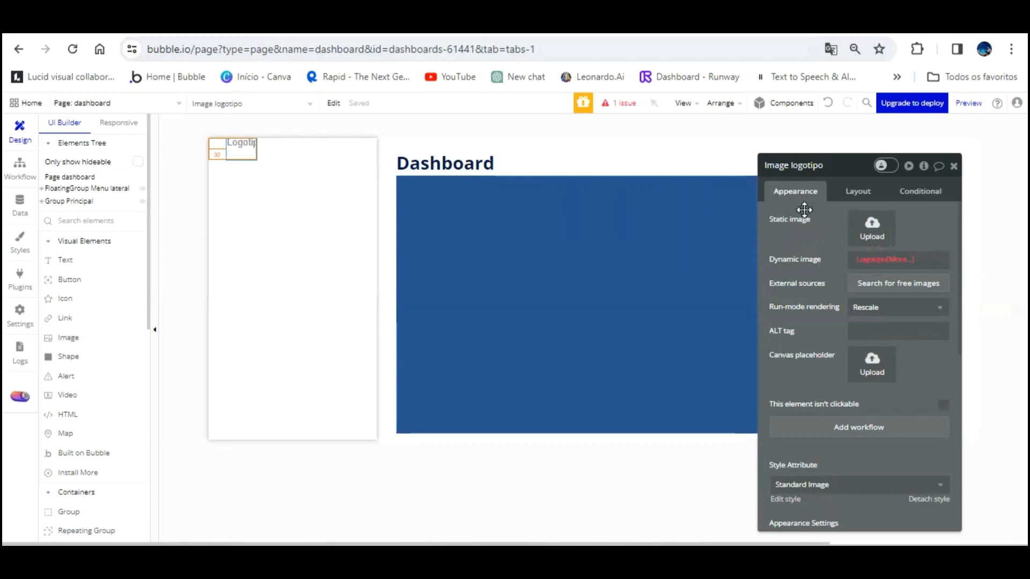
left_click(901, 259)
left_click(914, 290)
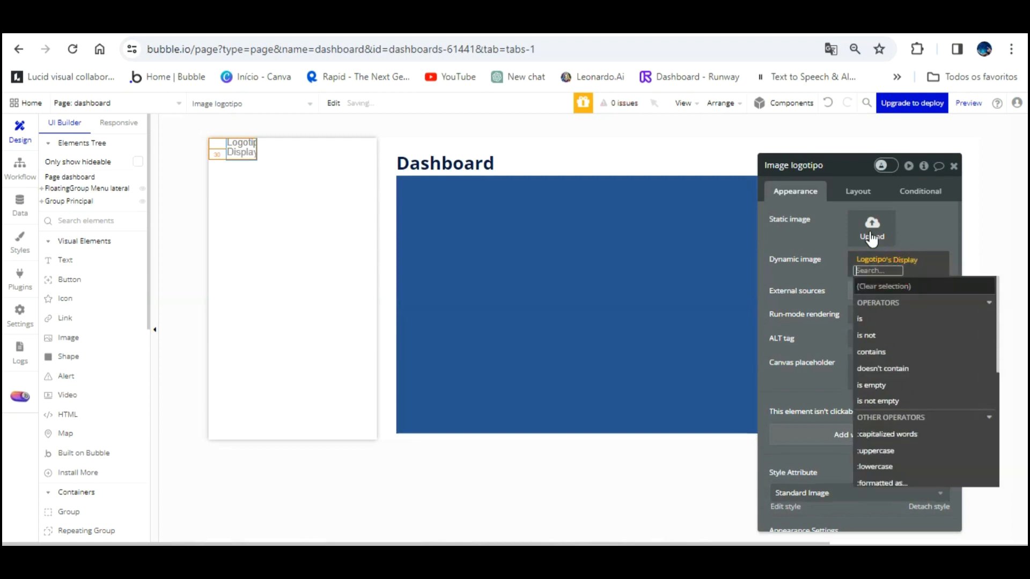
left_click(832, 240)
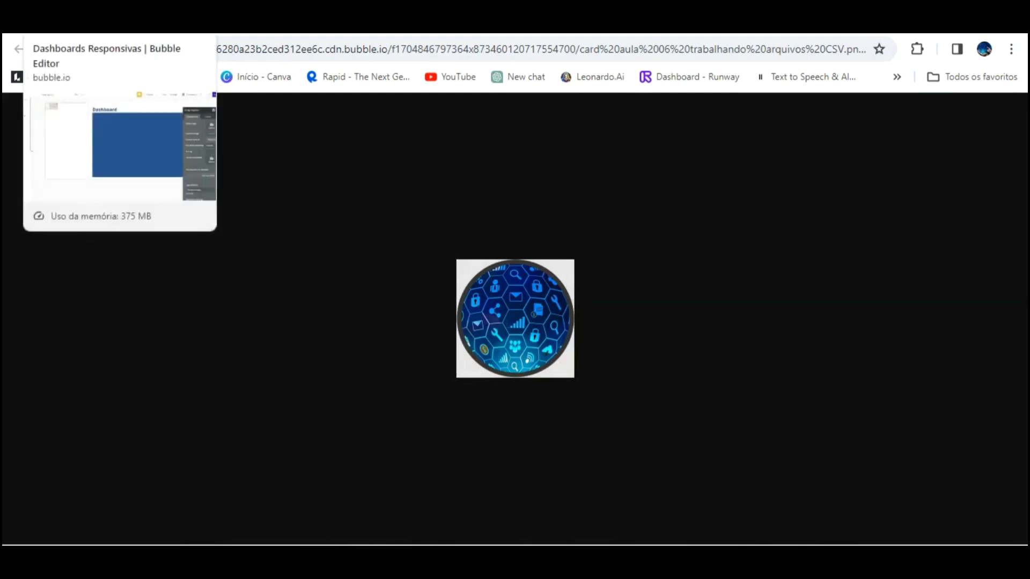
Reload the dashboard preview to check the logo, and review the option sets in the editor
left_click(80, 24)
key("ctrl+Tab")
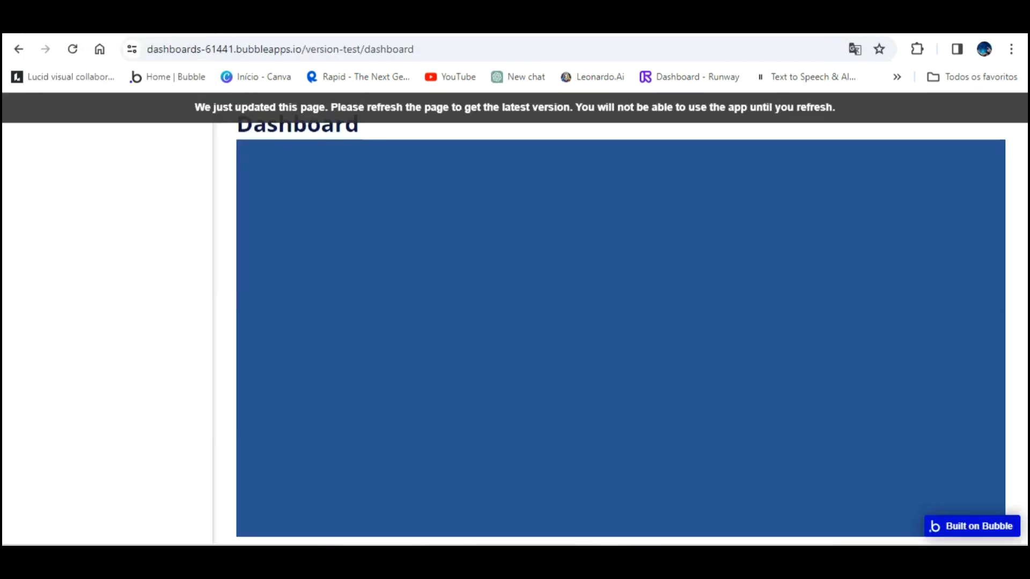
left_click(376, 23)
left_click(223, 26)
left_click(73, 48)
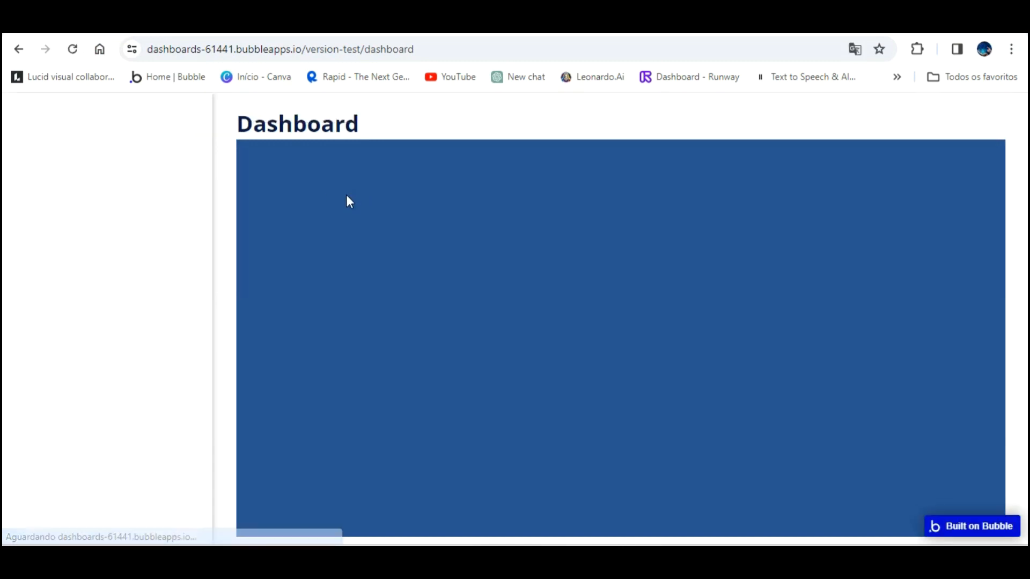
left_click(110, 26)
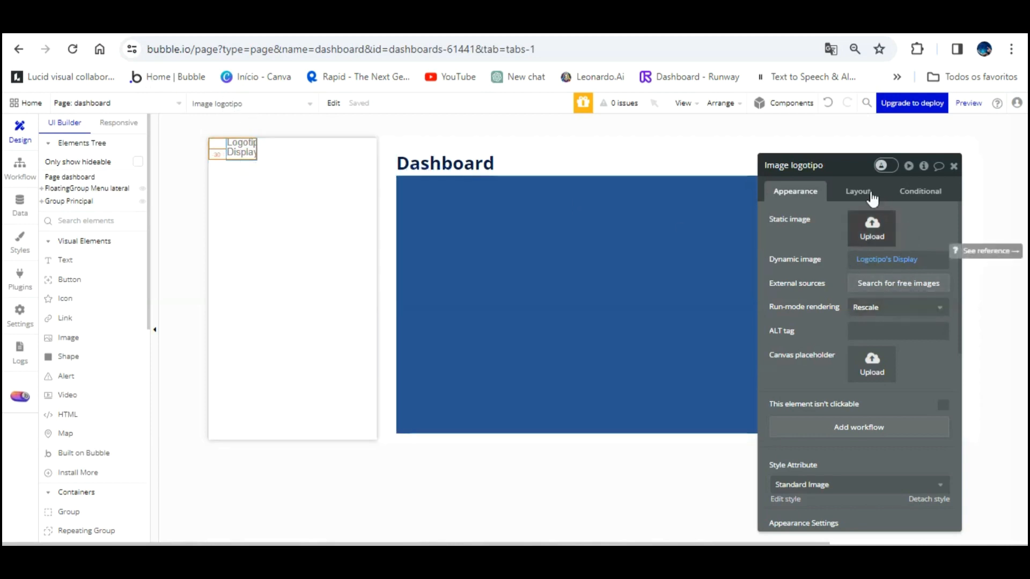
left_click(20, 203)
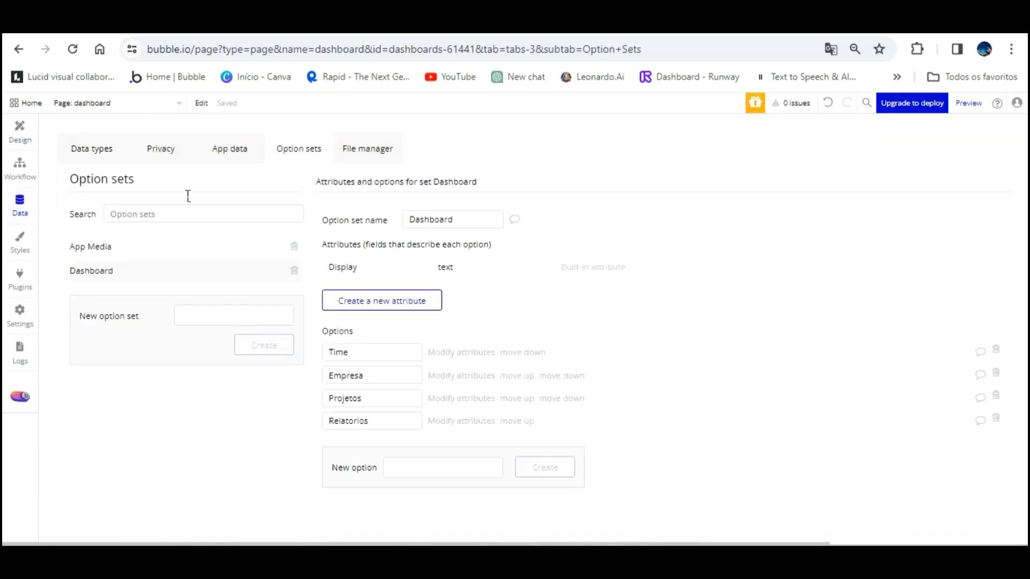
left_click(20, 129)
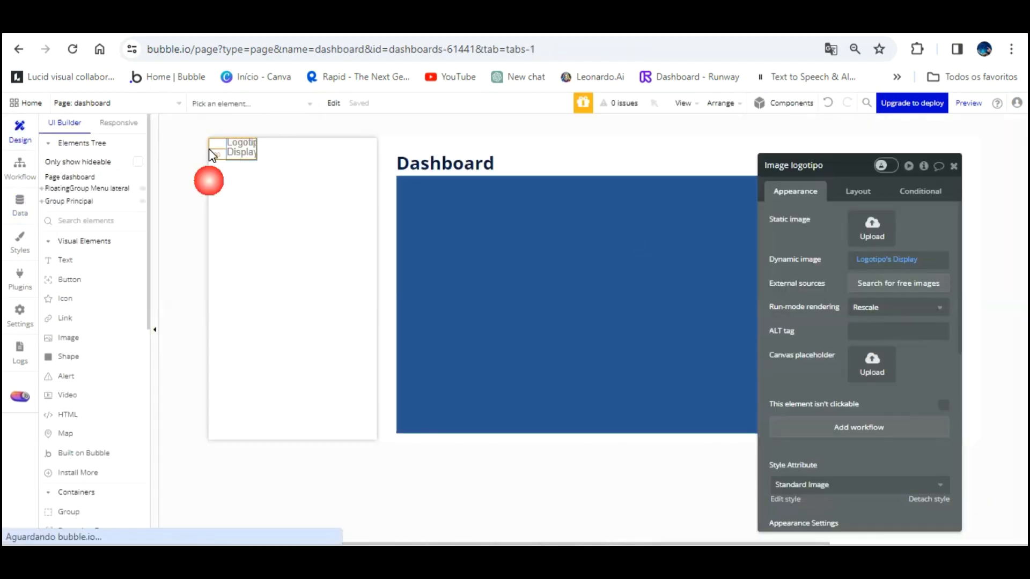
Upload Computador.png as the static image of the logo element in the side menu
left_click(870, 228)
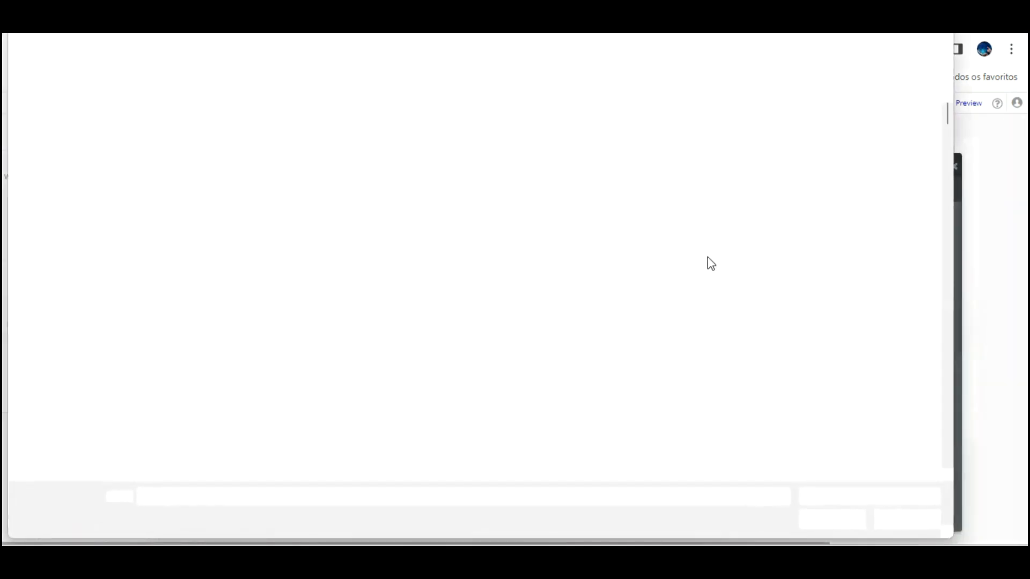
scroll(703, 301, "down", 10)
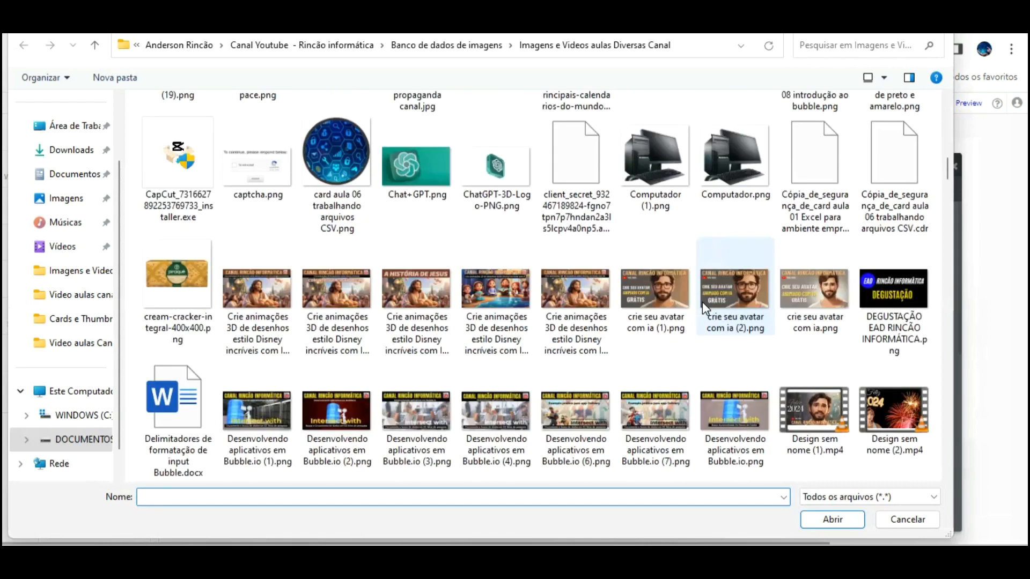
double_click(729, 116)
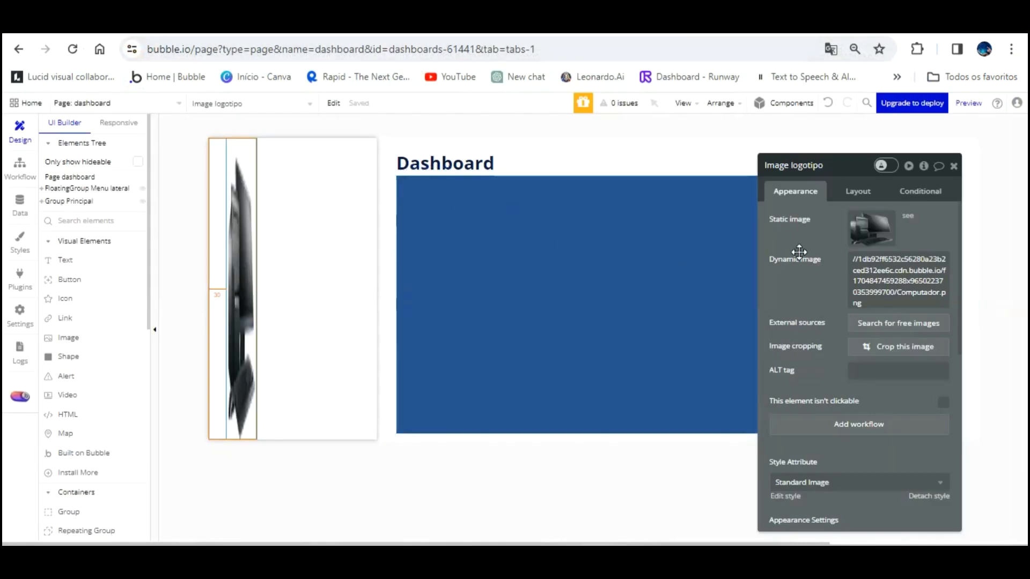
Make the logo image fixed-height and check it in the refreshed dashboard preview
left_click(928, 495)
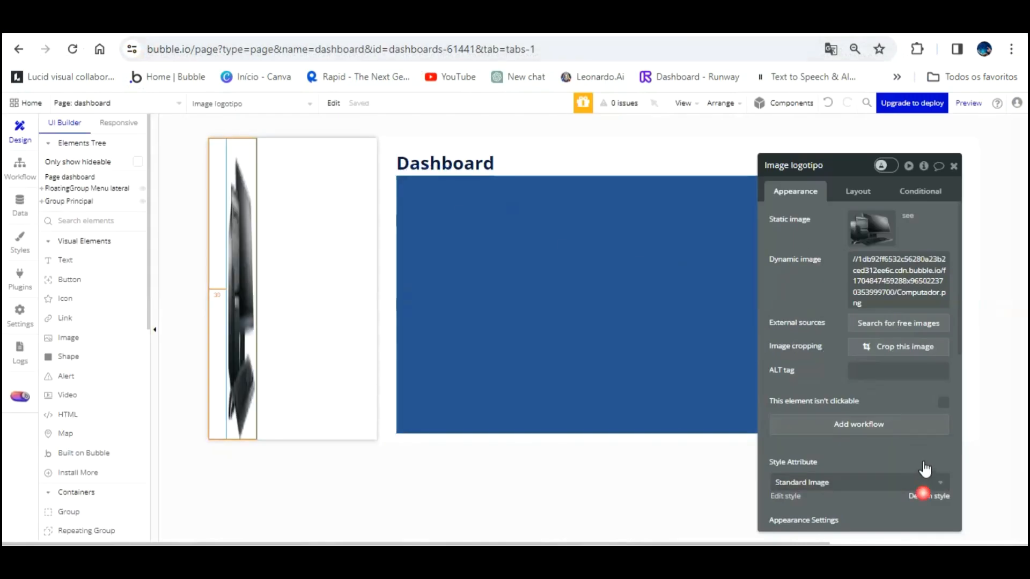
left_click(857, 191)
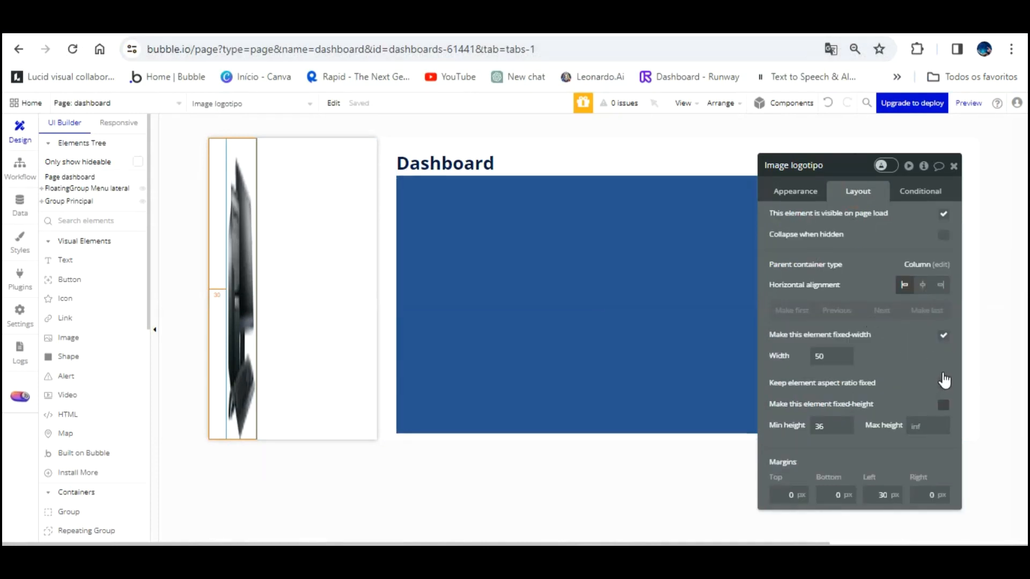
left_click(943, 404)
left_click(268, 24)
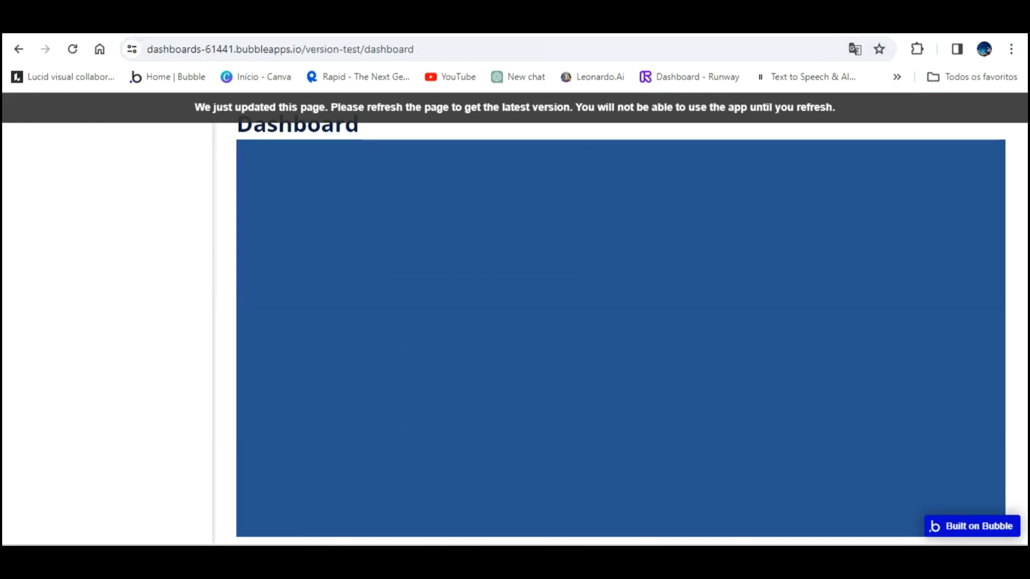
key("F5")
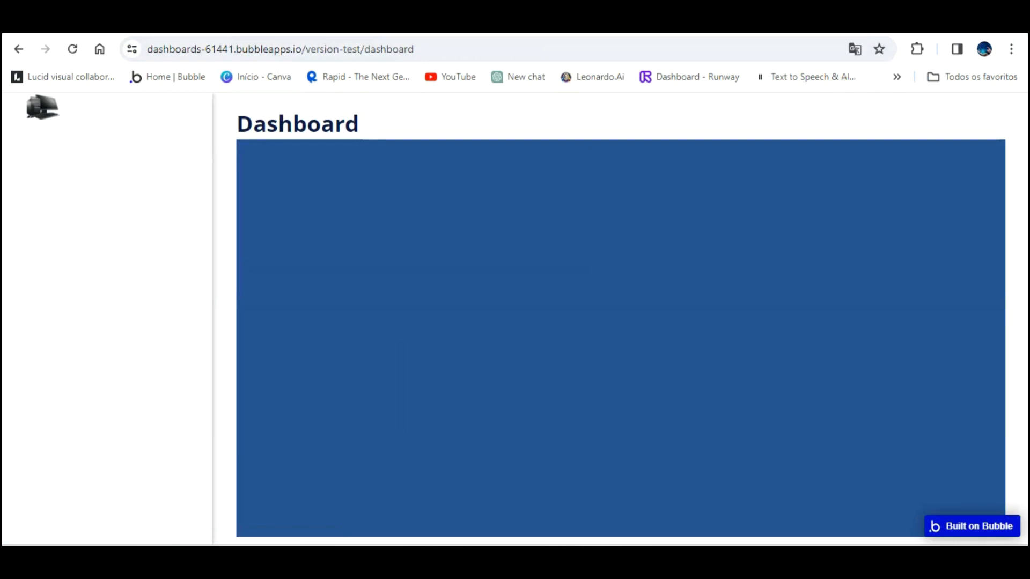
Set the logo image's top margin to 20 px and check its position in the dashboard preview
left_click(129, 24)
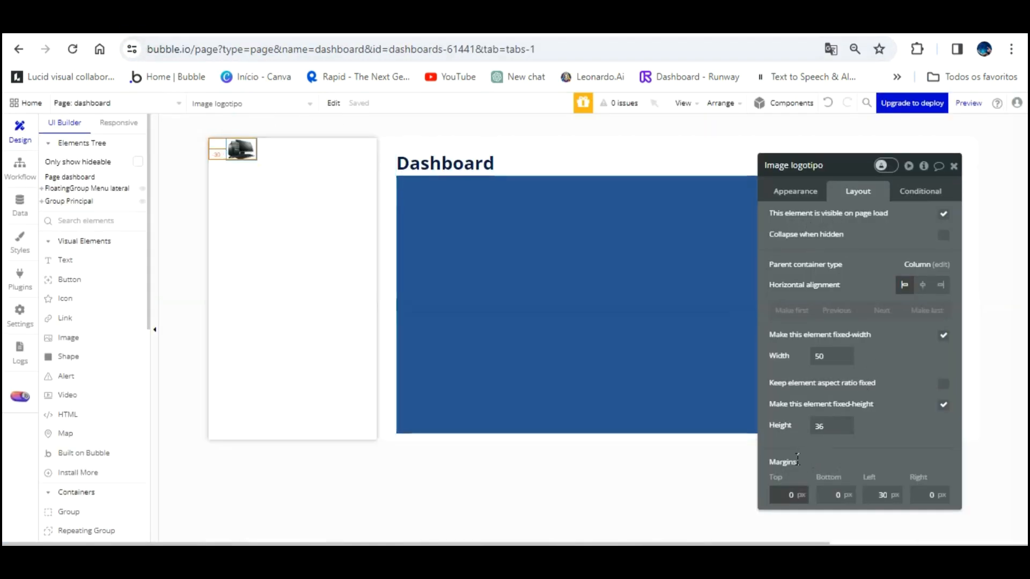
type("20")
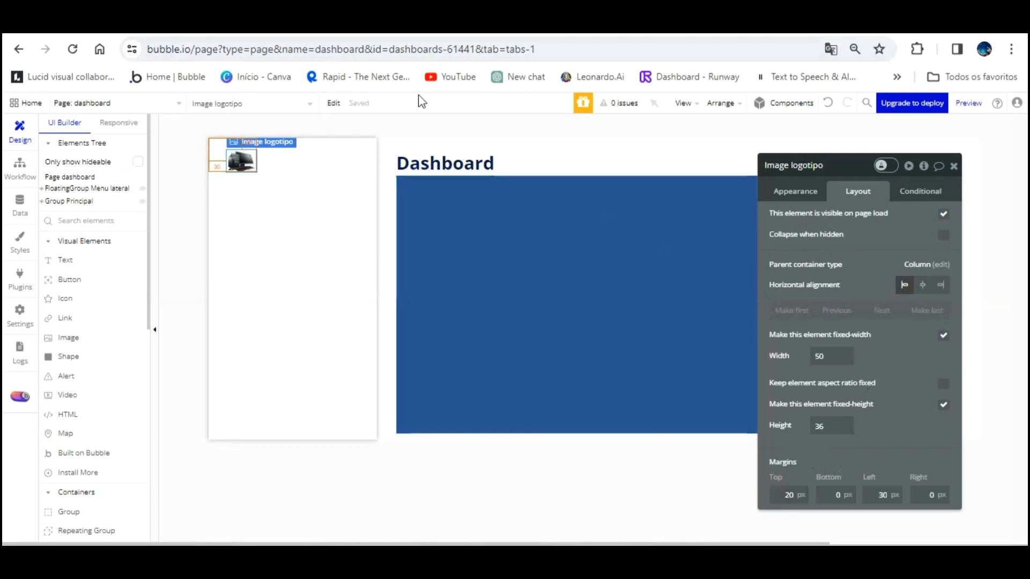
left_click(252, 23)
left_click(263, 108)
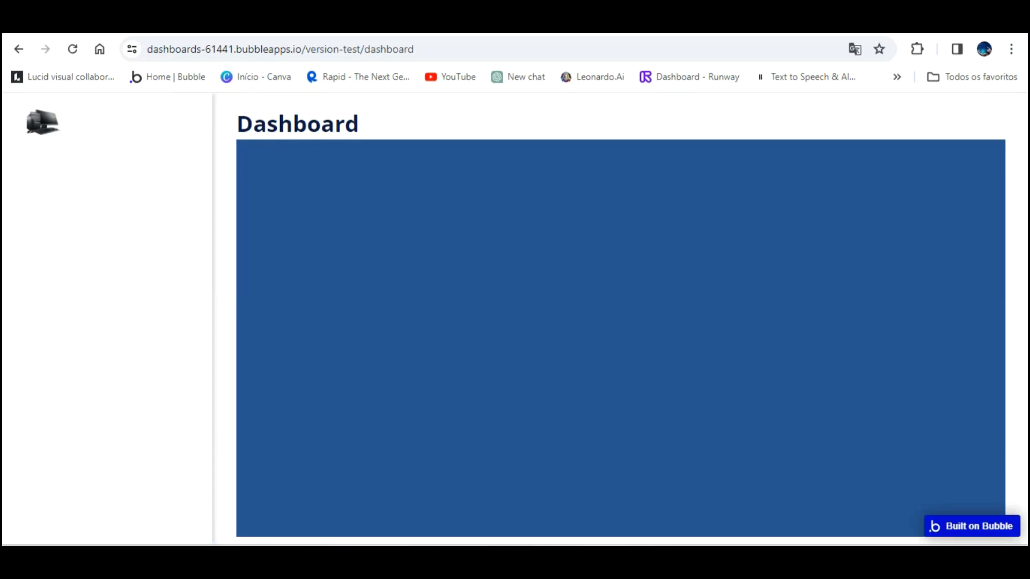
Add a repeating group below the logo in the side menu and name it RepeatingGroup Menu funções
left_click(134, 22)
scroll(89, 371, "down", 2)
left_click(88, 379)
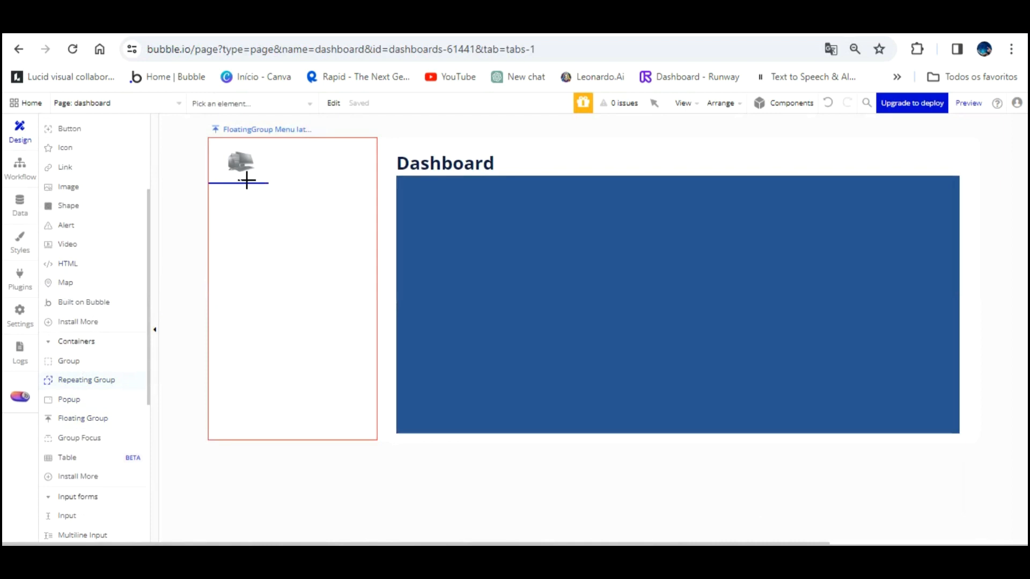
left_click(247, 180)
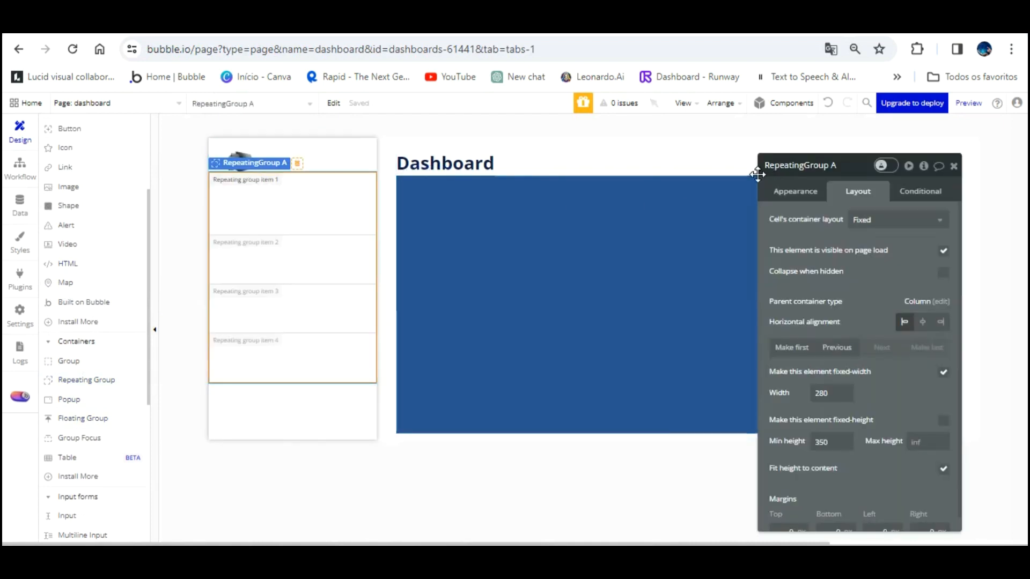
left_click(845, 166)
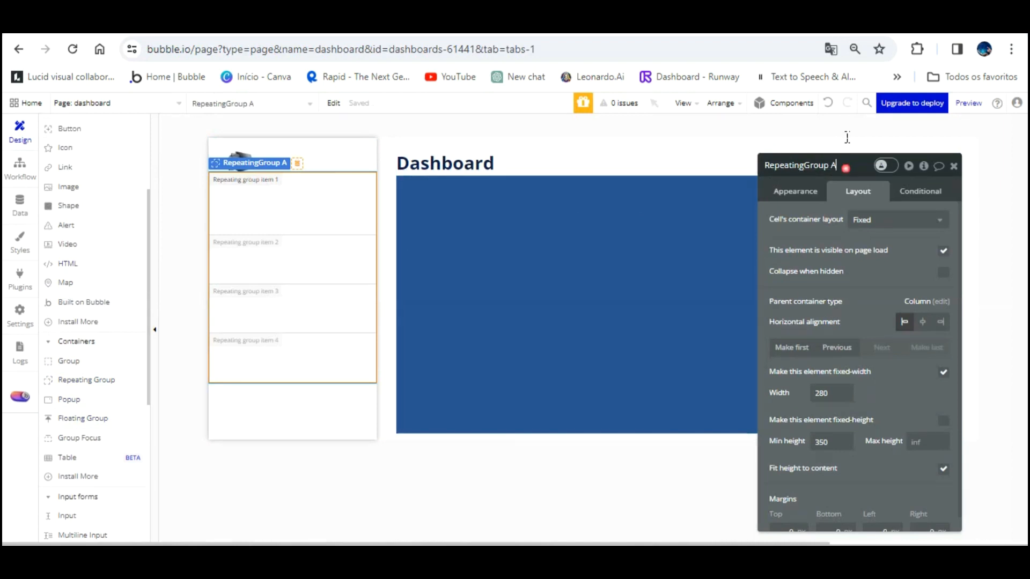
type("Menu funções")
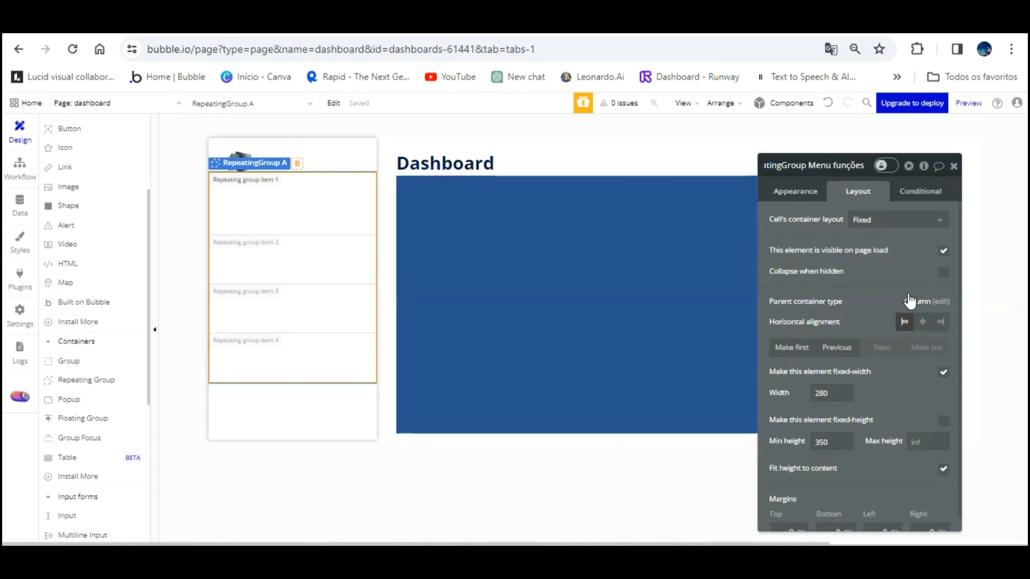
left_click(871, 308)
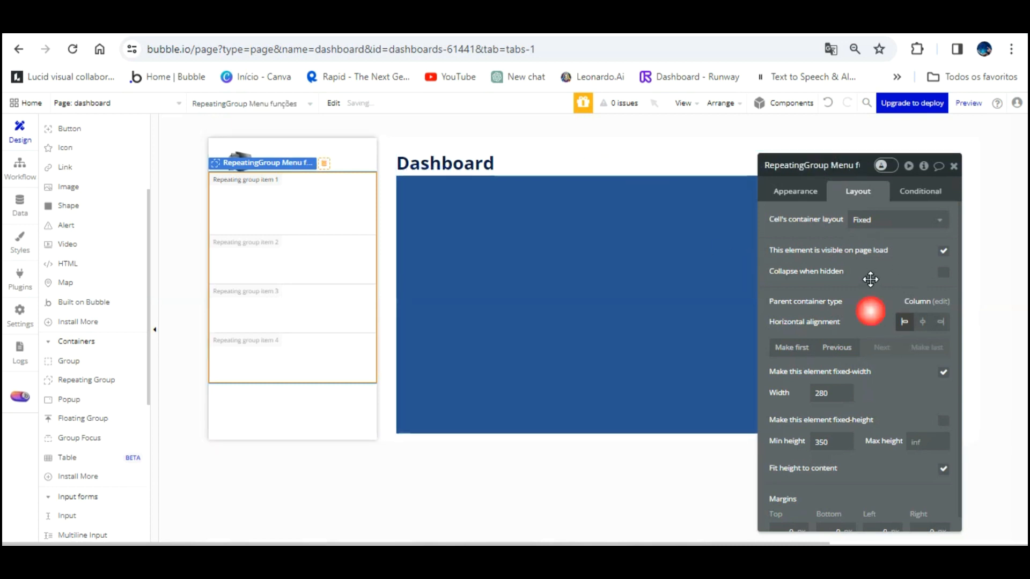
Set the repeating group's cell container layout to Column and its minimum height to 200
left_click(913, 219)
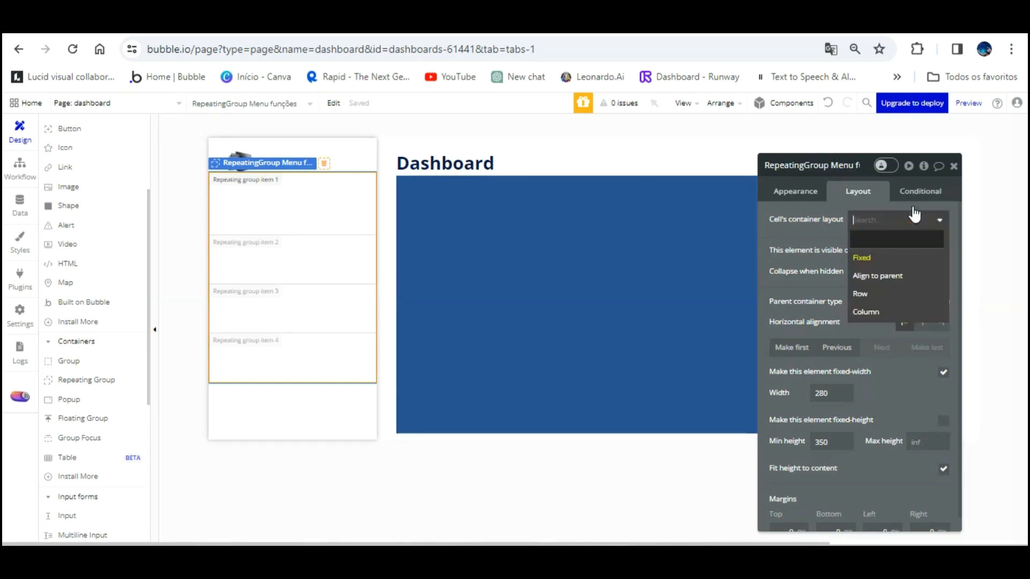
left_click(895, 310)
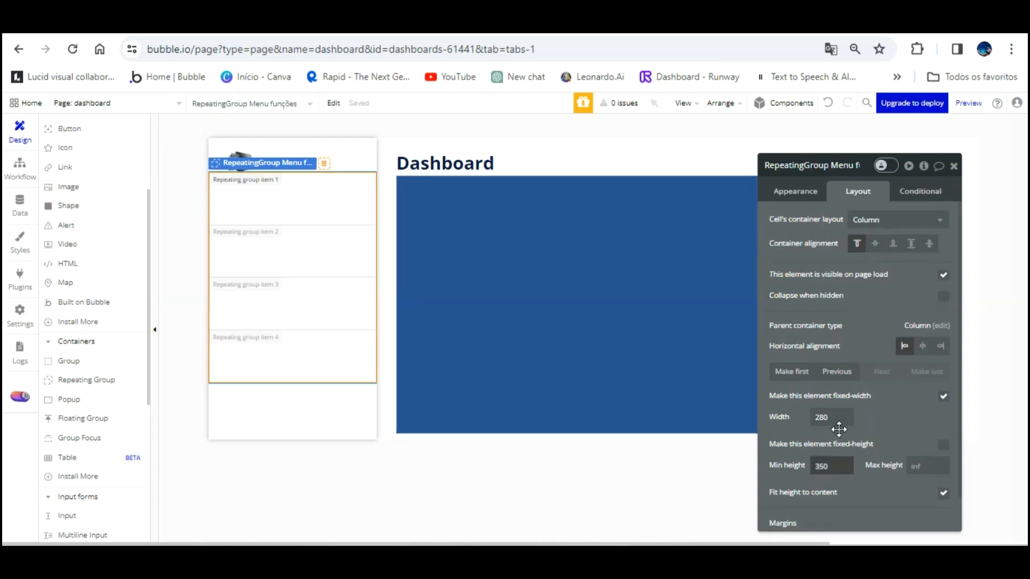
double_click(828, 465)
type("200")
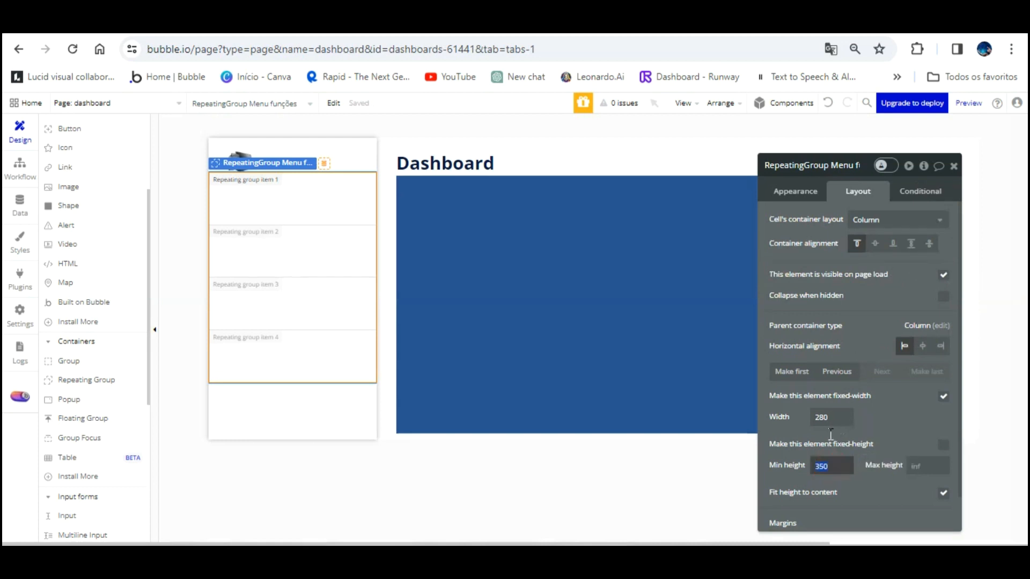
left_click(865, 429)
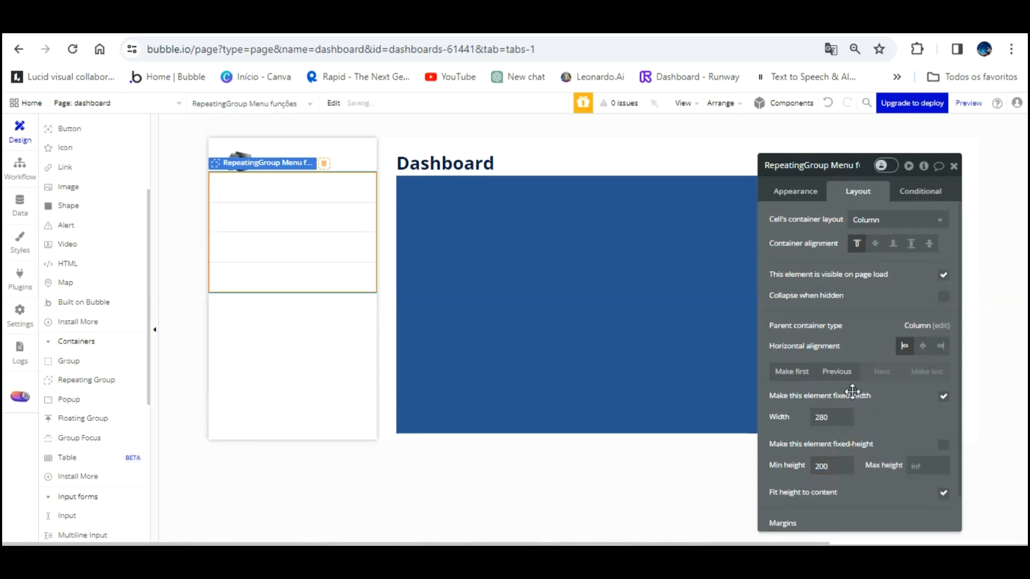
Turn off the repeating group's fixed number of rows and set the minimum row height to 50
left_click(795, 191)
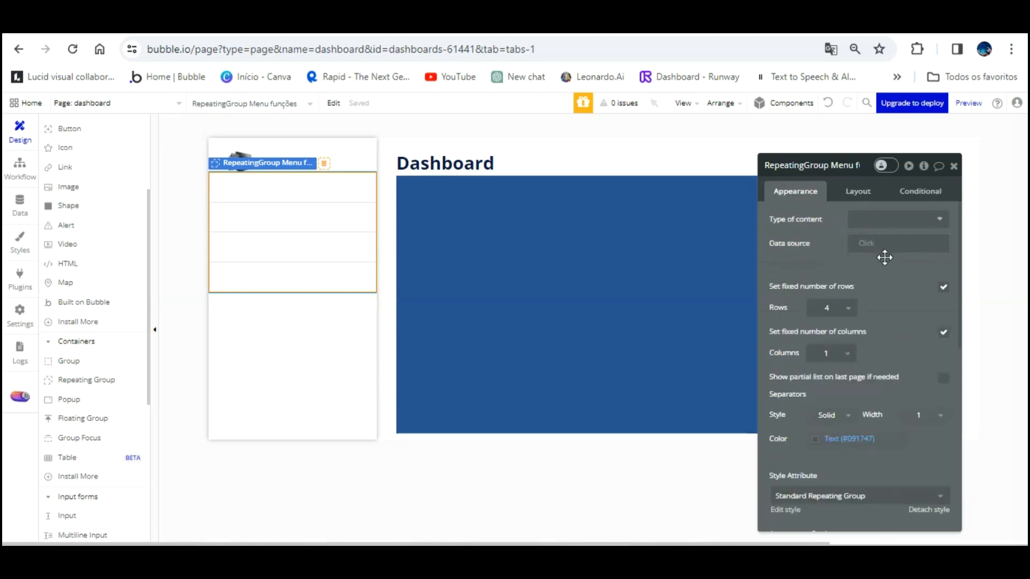
left_click(944, 286)
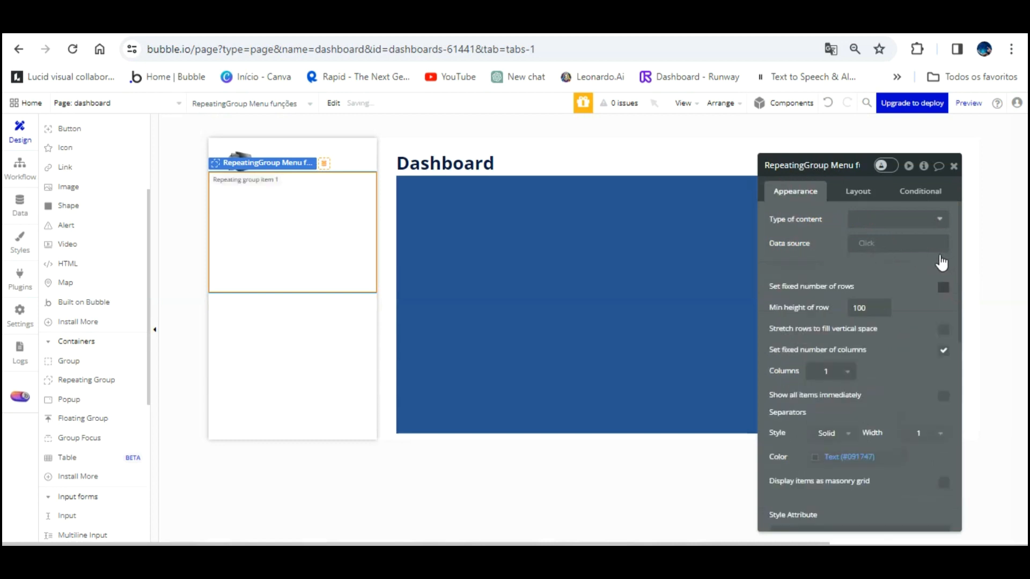
type("50")
left_click(876, 271)
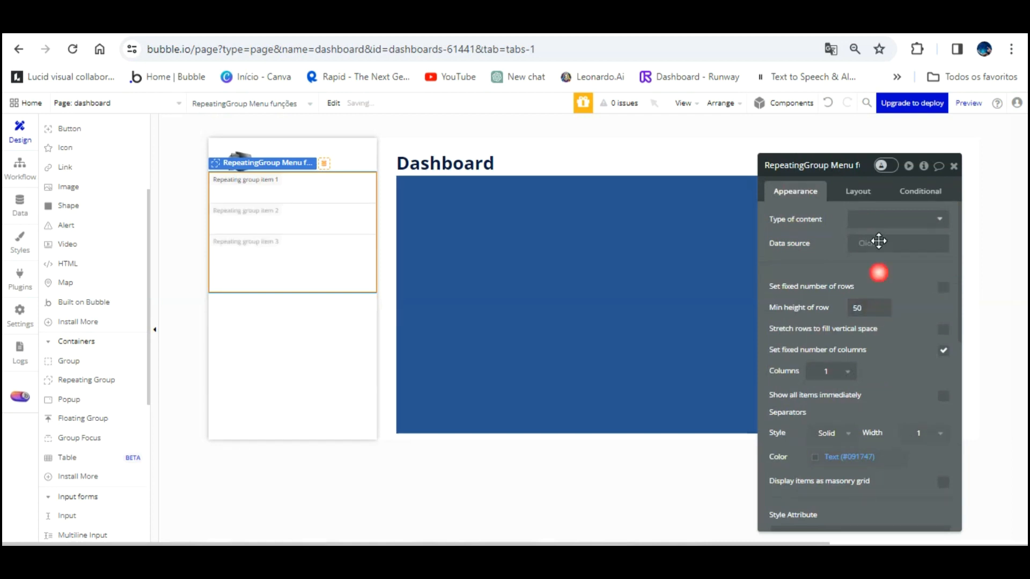
Set the repeating group's content type to the Dashboard option set and its data source to All Dashboard
left_click(888, 220)
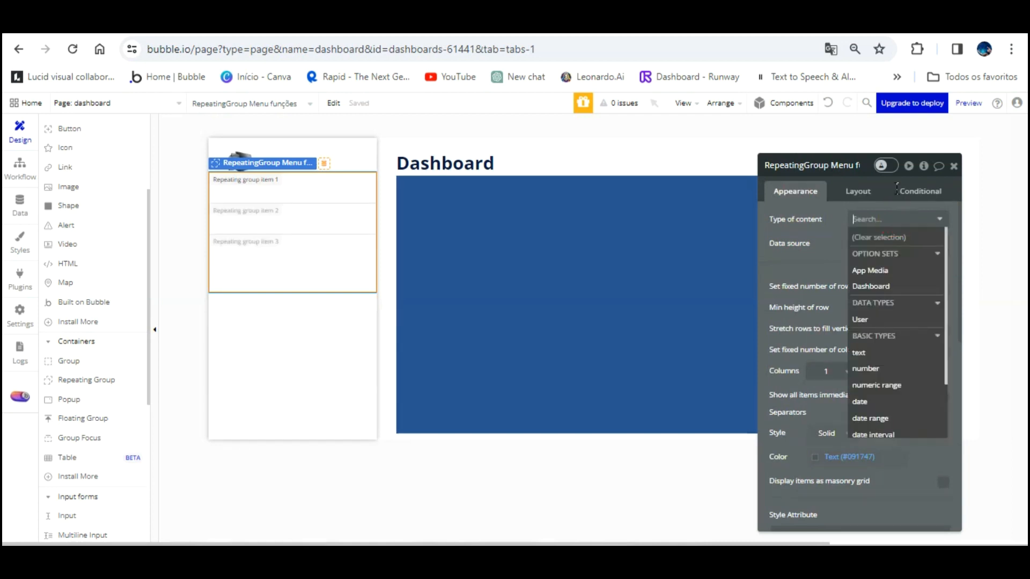
left_click(882, 286)
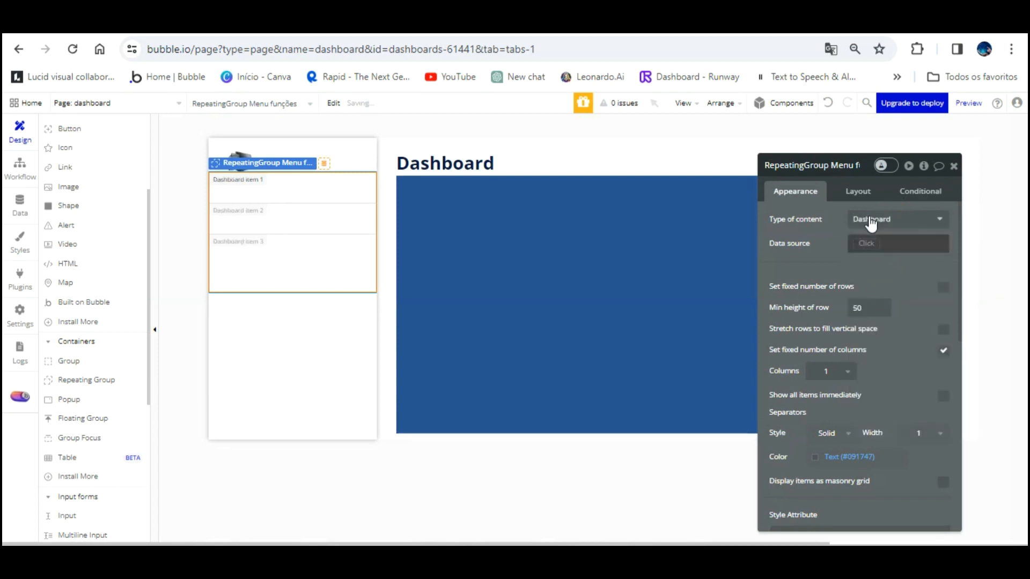
left_click(875, 242)
left_click(883, 308)
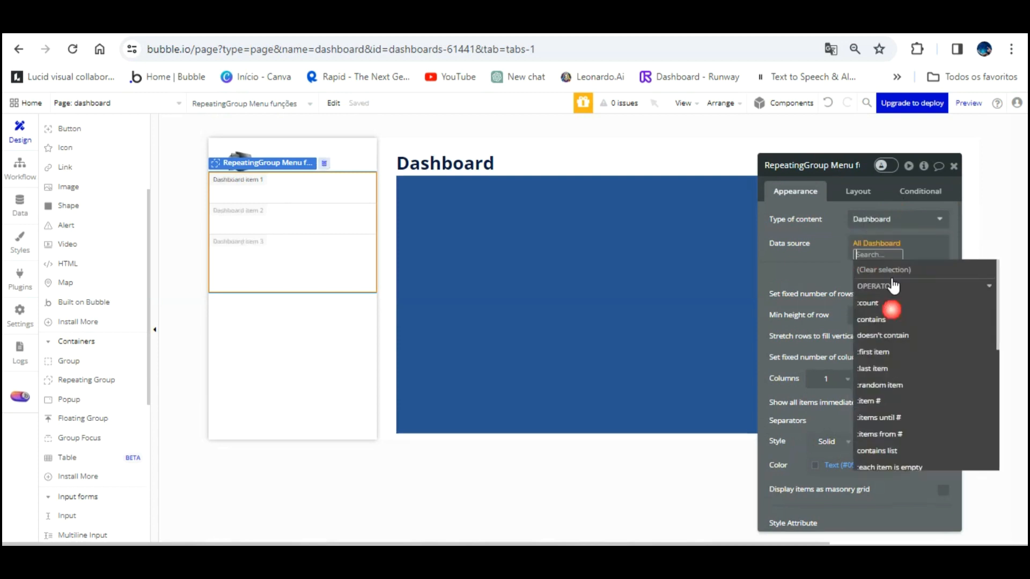
left_click(829, 235)
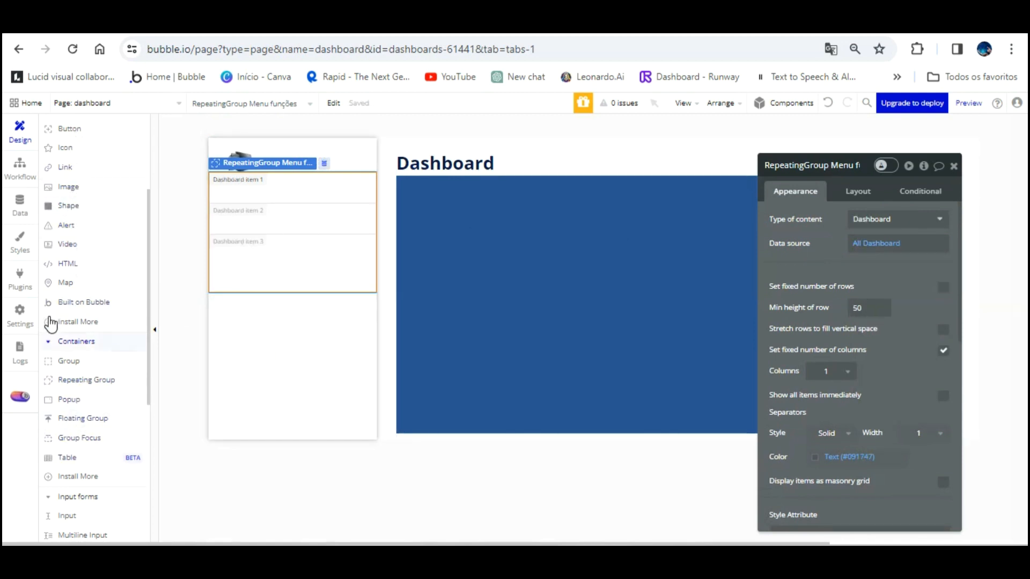
Place a text element in the repeating group's first cell and detach it from the Body style
scroll(91, 370, "up", 3)
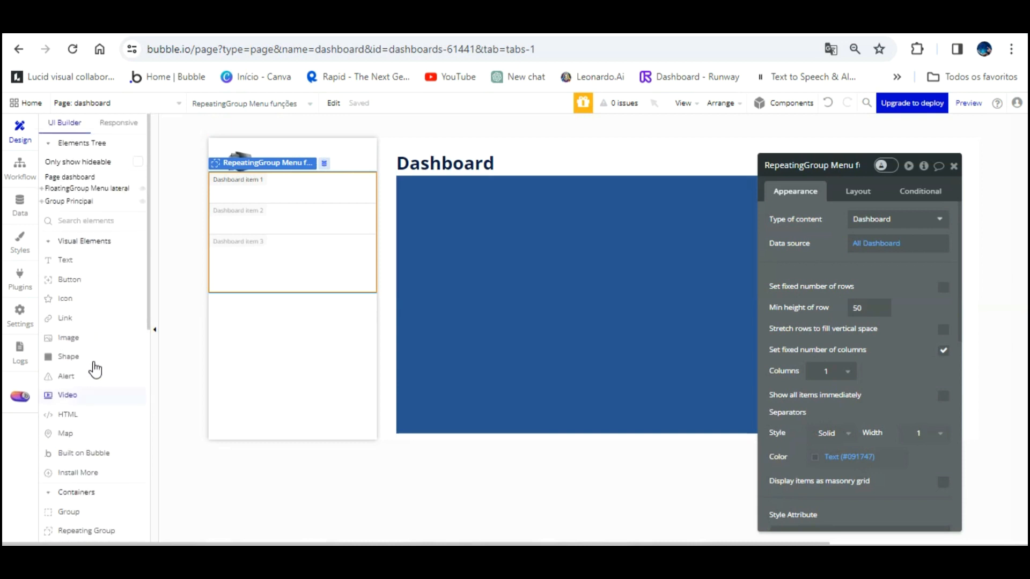
left_click(66, 259)
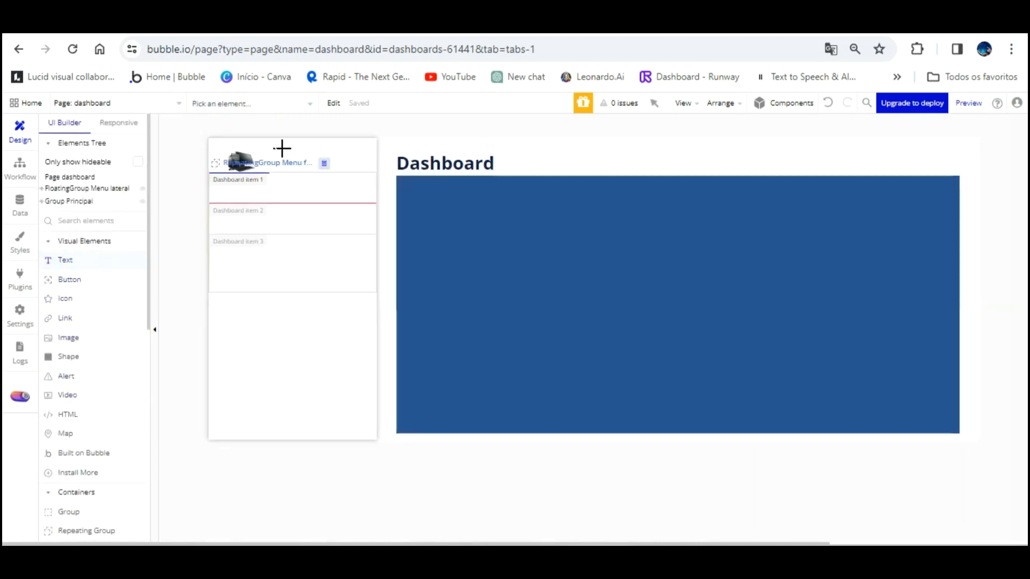
left_click(273, 149)
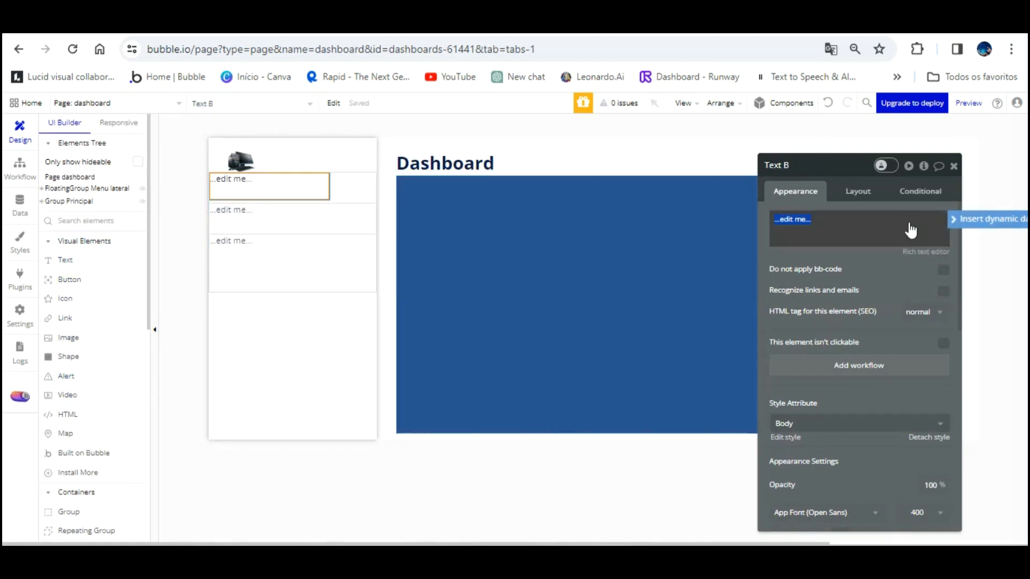
left_click(926, 414)
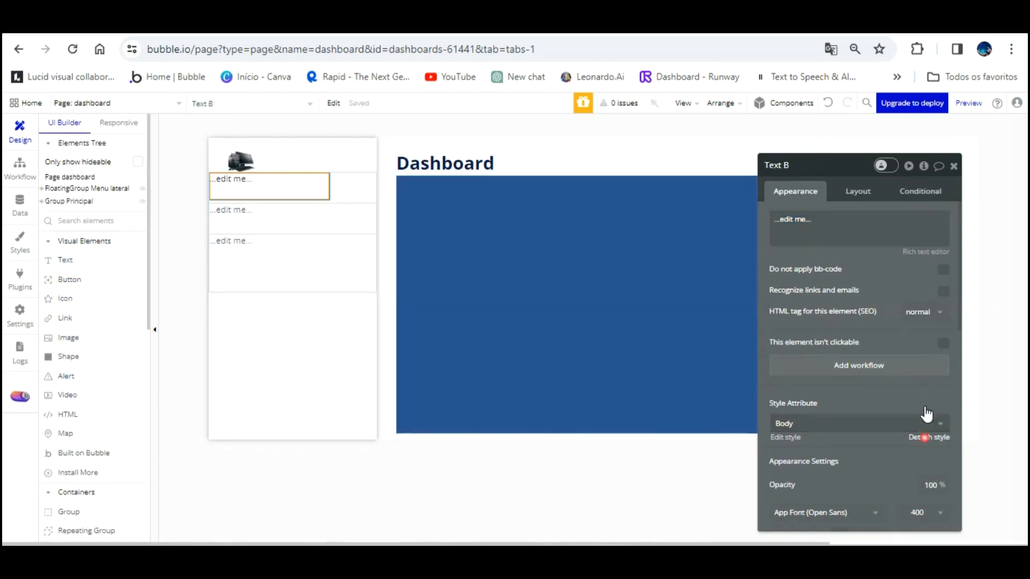
scroll(904, 359, "down", 3)
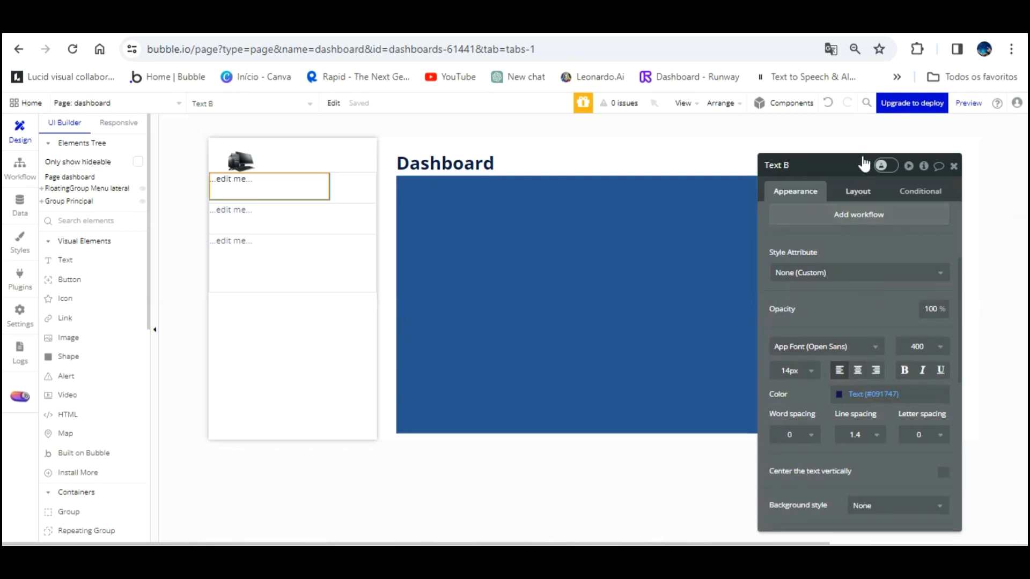
Remove the text's fixed width, set its left and right padding to 20 px, and its minimum height to 50
left_click(859, 189)
left_click(943, 290)
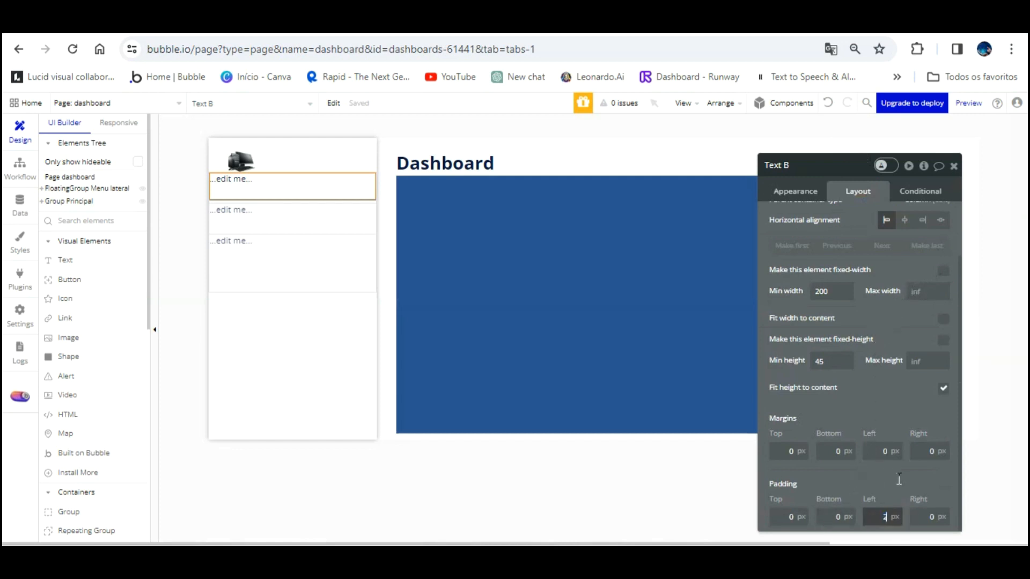
key("Tab")
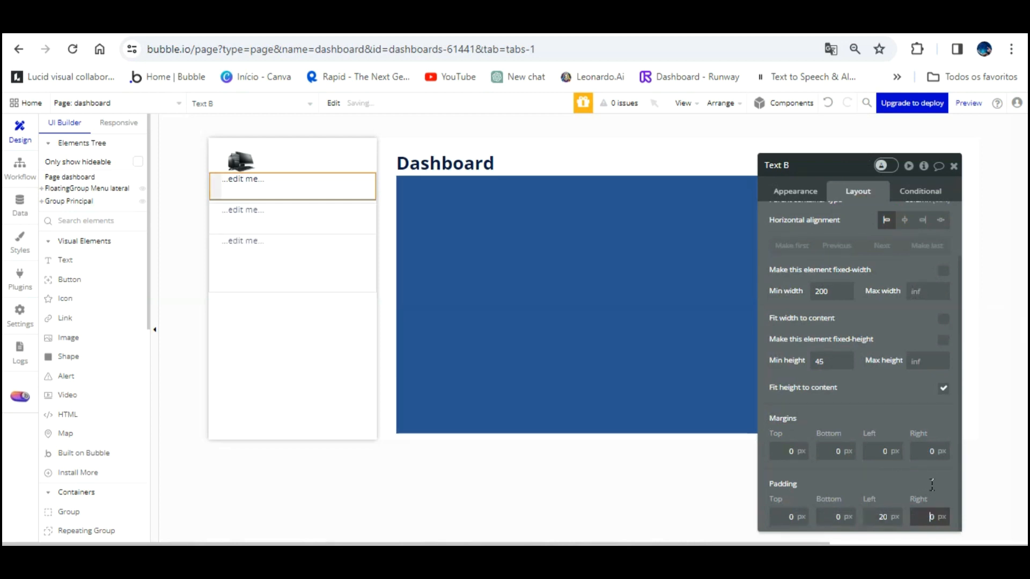
left_click(888, 376)
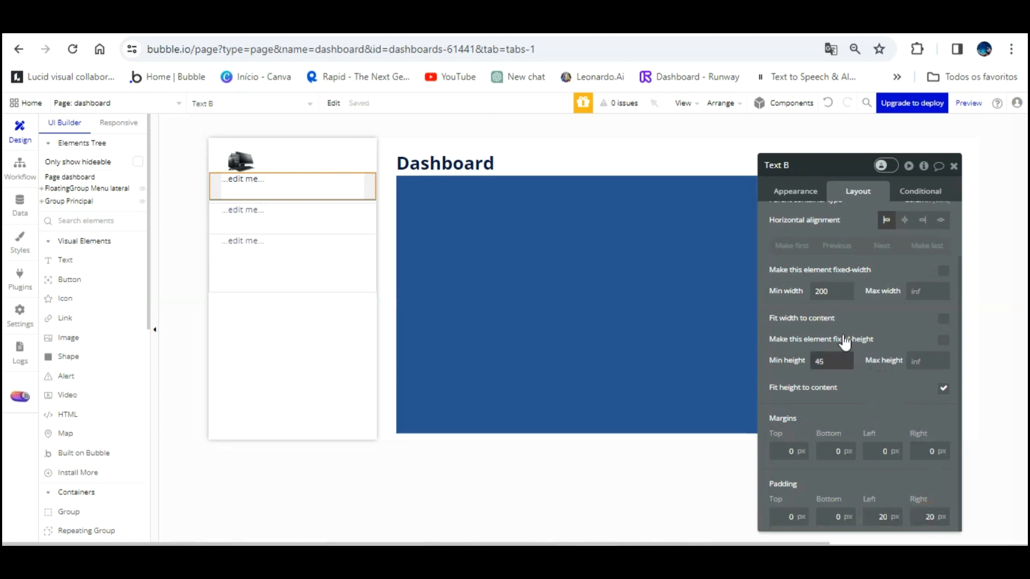
left_click_drag(831, 361, 804, 361)
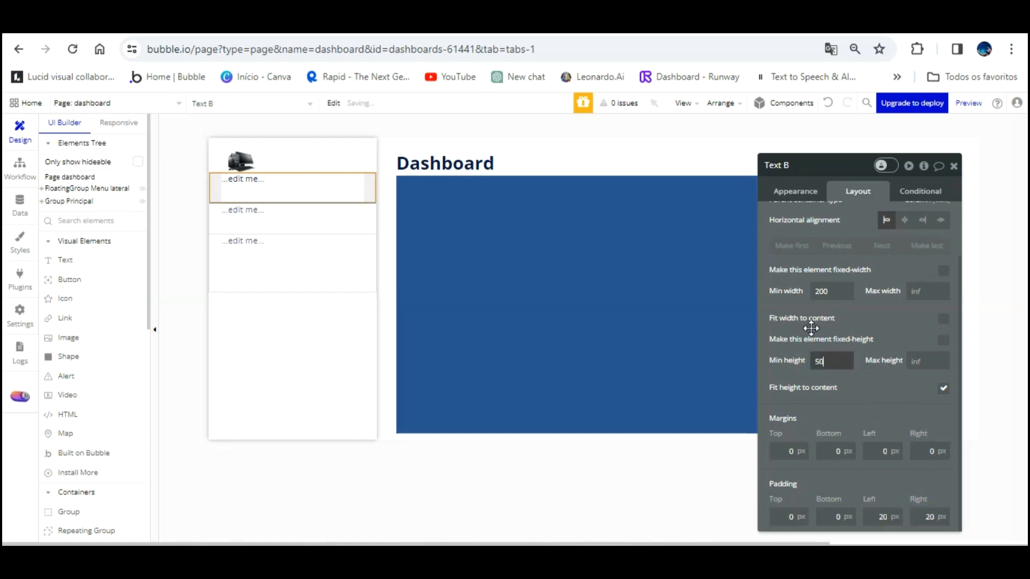
left_click(870, 327)
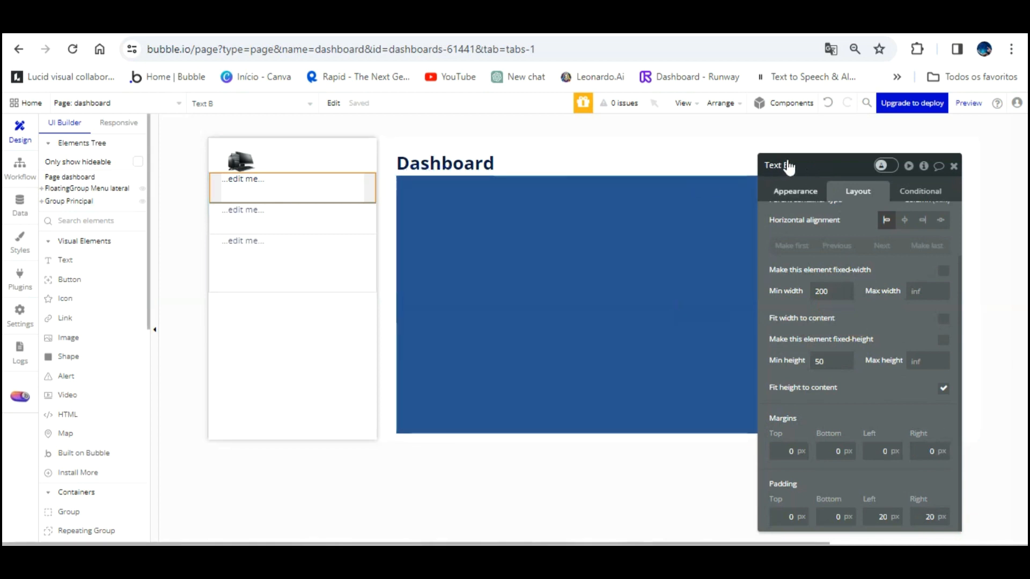
Replace the placeholder text with Current cell's Dashboard's Display and check the menu items in the refreshed dashboard preview
left_click(792, 185)
scroll(848, 226, "up", 1)
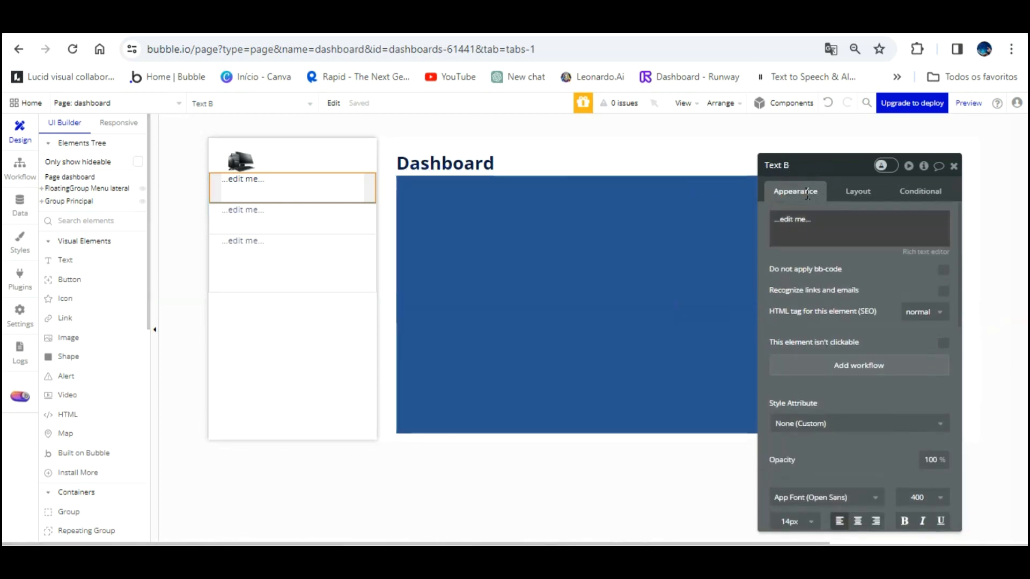
left_click(808, 224)
left_click(976, 220)
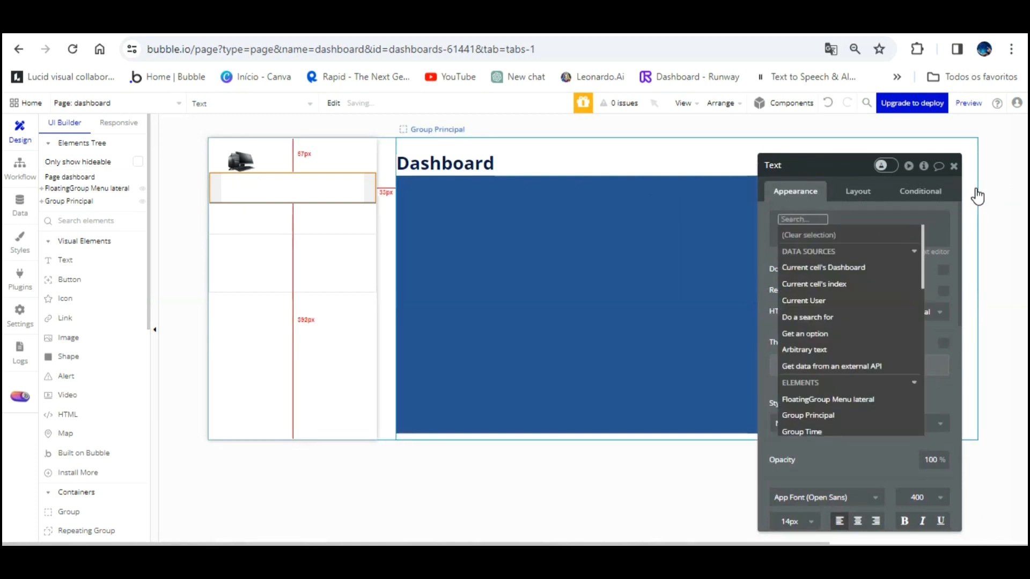
left_click(867, 264)
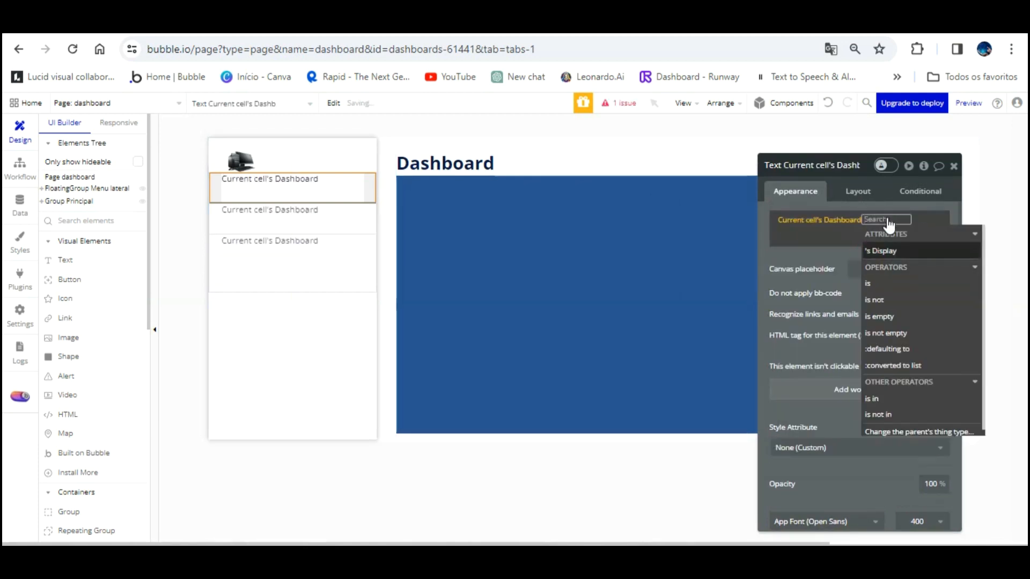
left_click(875, 251)
left_click(820, 173)
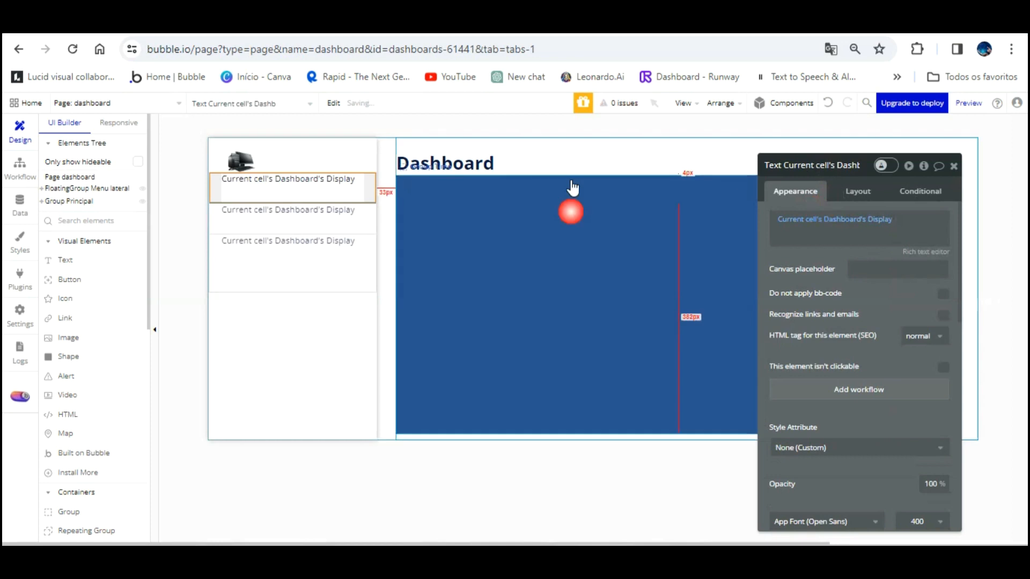
key("ctrl+Tab")
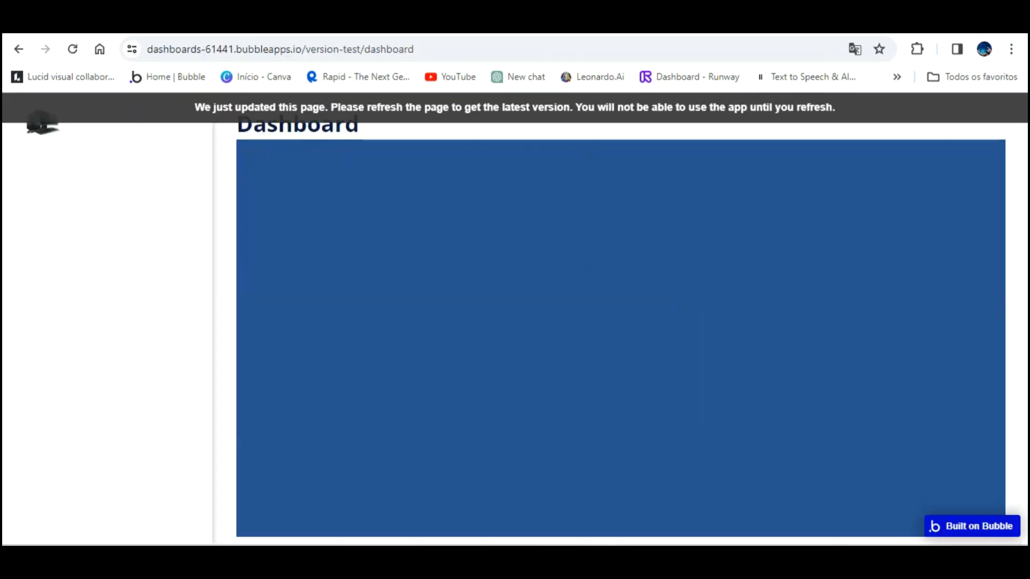
key("F5")
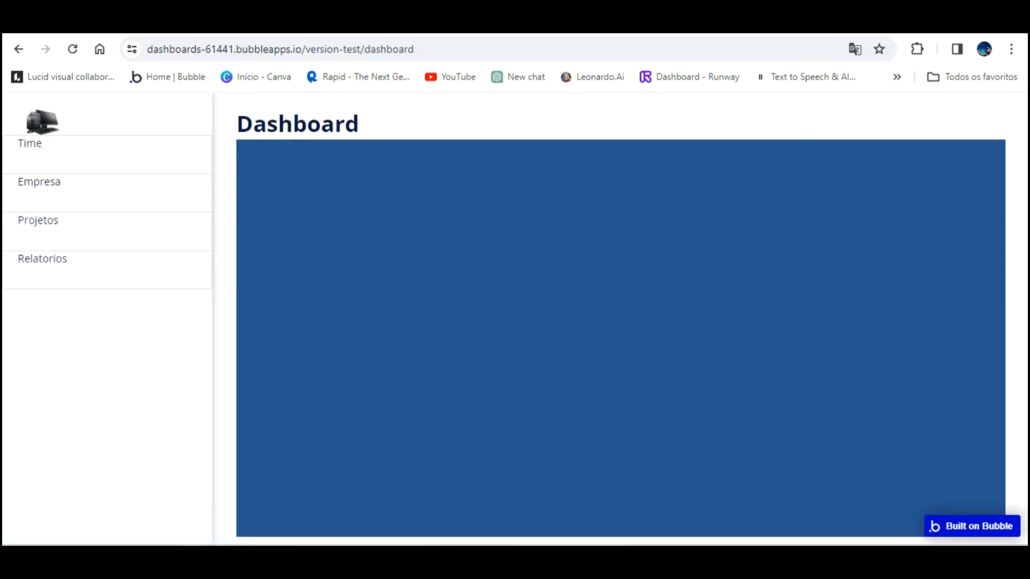
key("ctrl+shift+Tab")
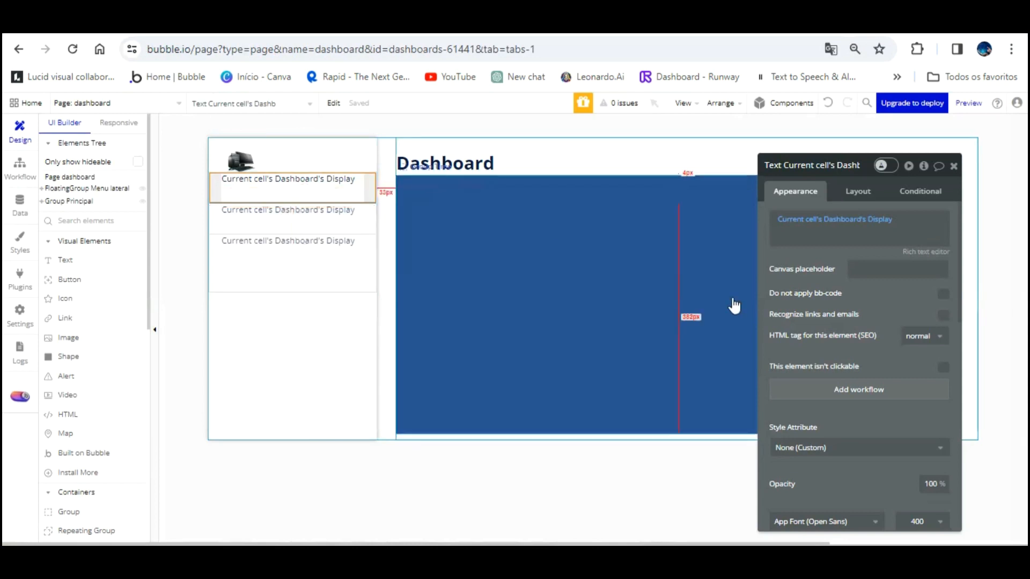
Center the menu text vertically in its cell, set its font size to 24, and make it bold
left_click_drag(886, 323, 614, 250)
scroll(616, 279, "down", 5)
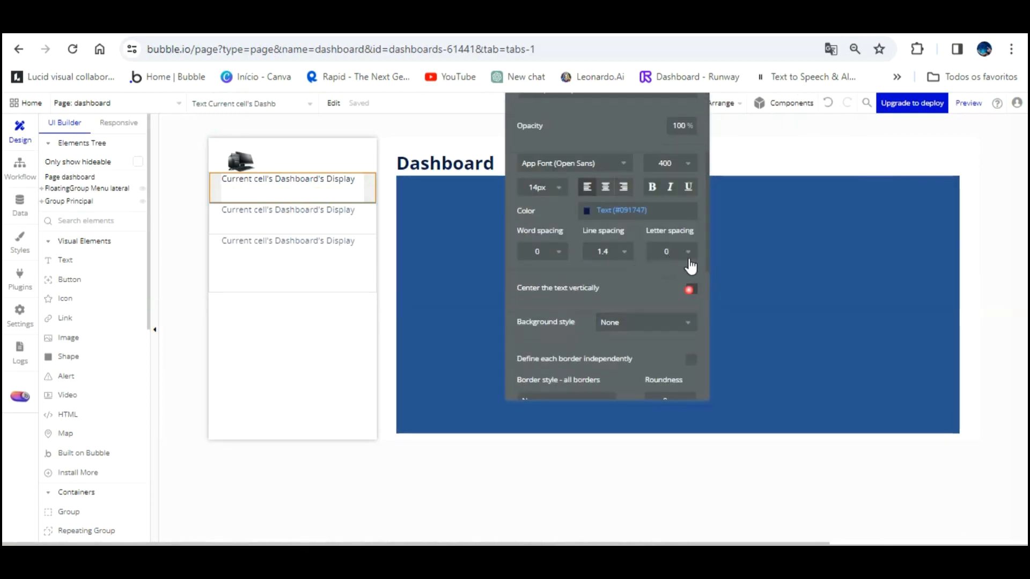
left_click(690, 290)
left_click(558, 187)
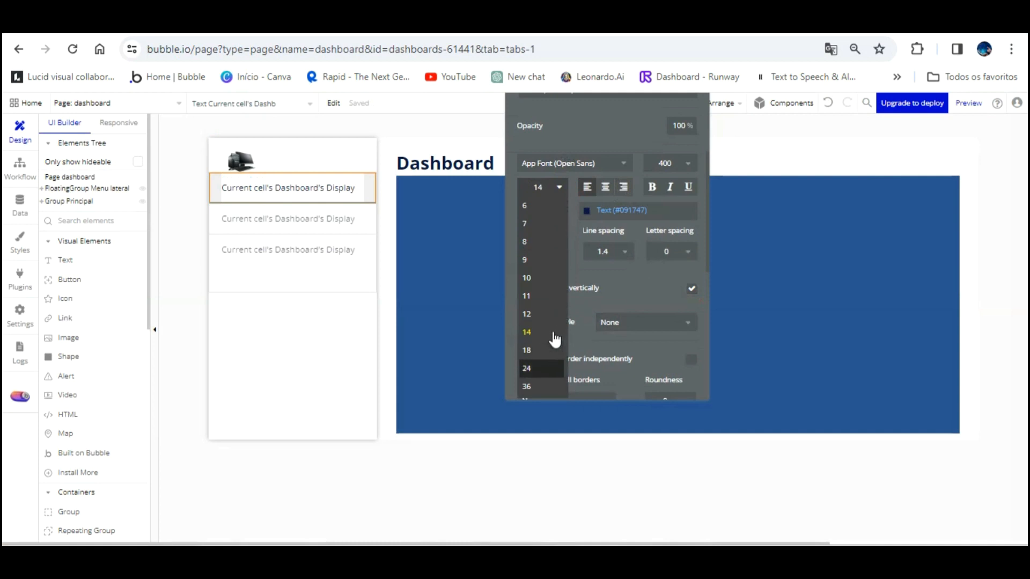
left_click(542, 368)
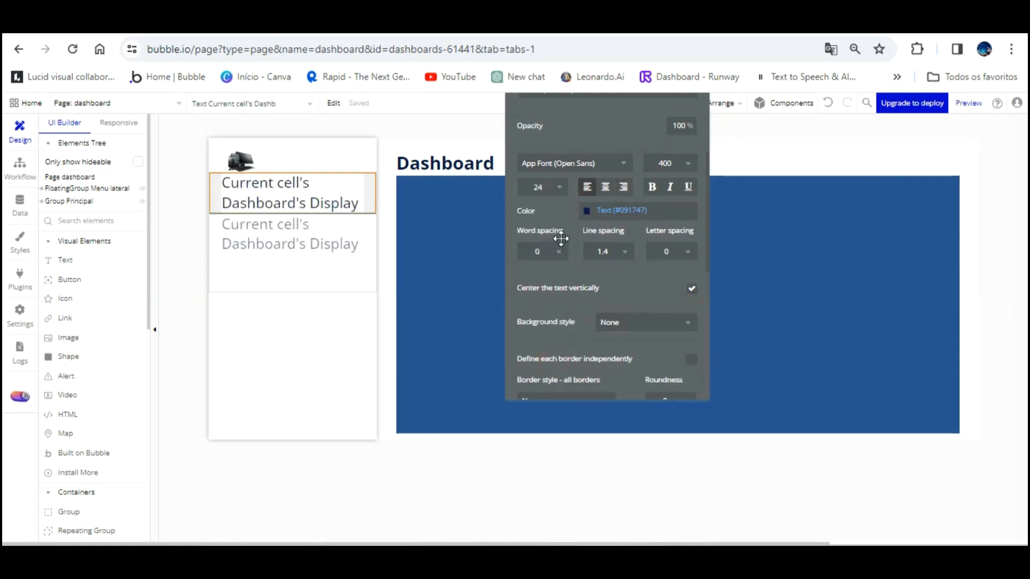
scroll(584, 269, "up", 3)
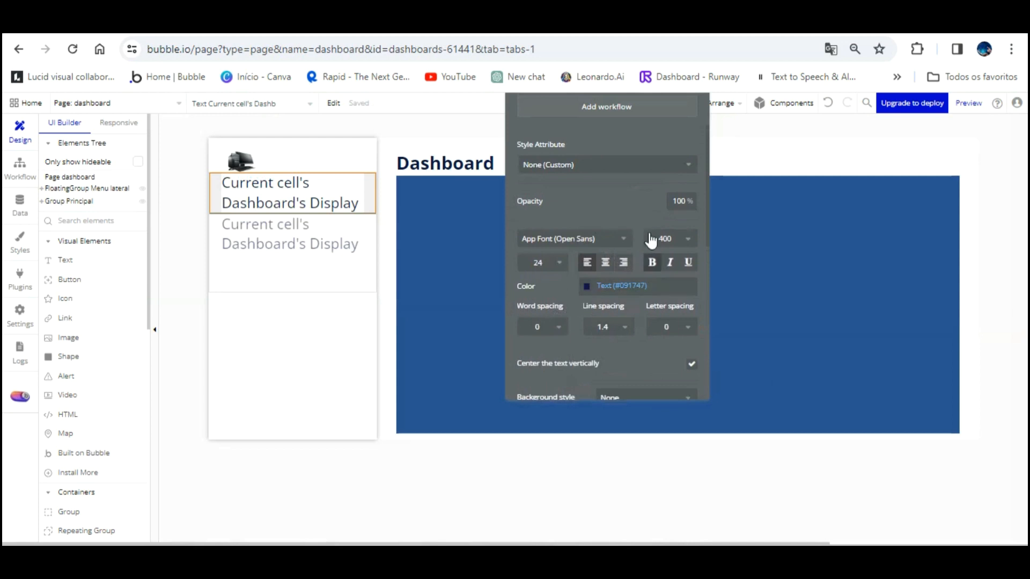
left_click(652, 262)
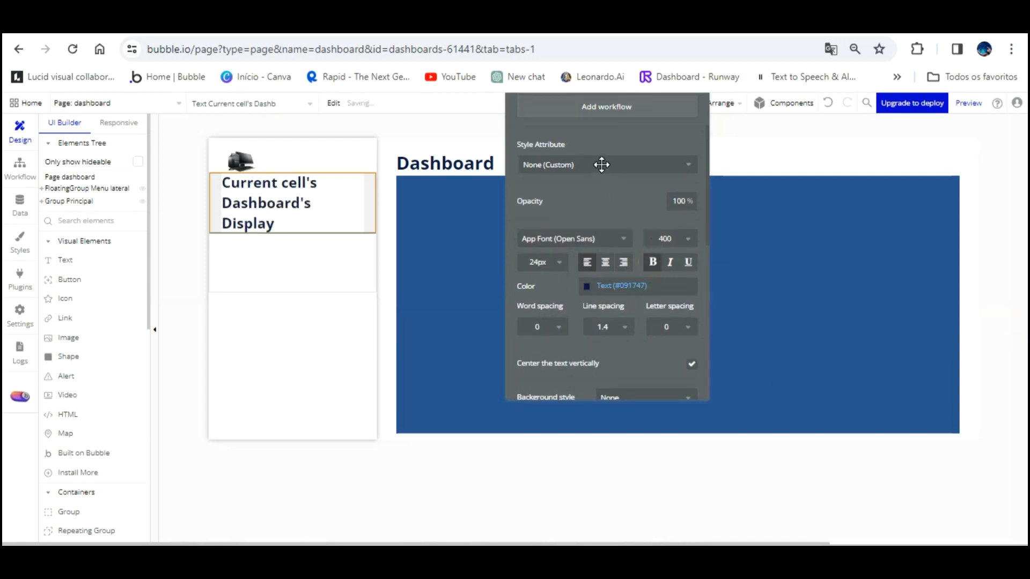
scroll(601, 164, "up", 6)
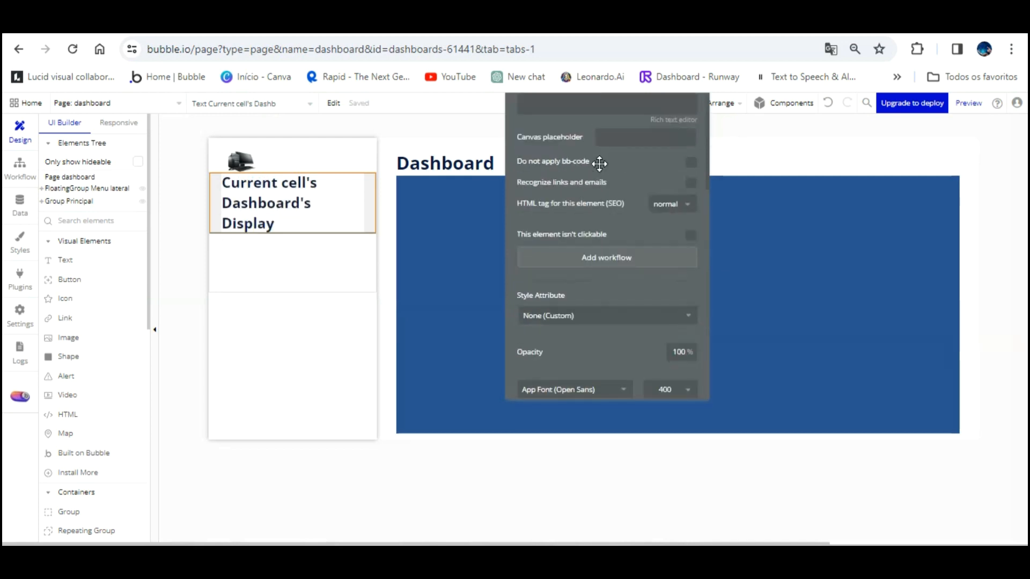
Set both the separator style and the border style of the menu's repeating group to None
left_click(320, 248)
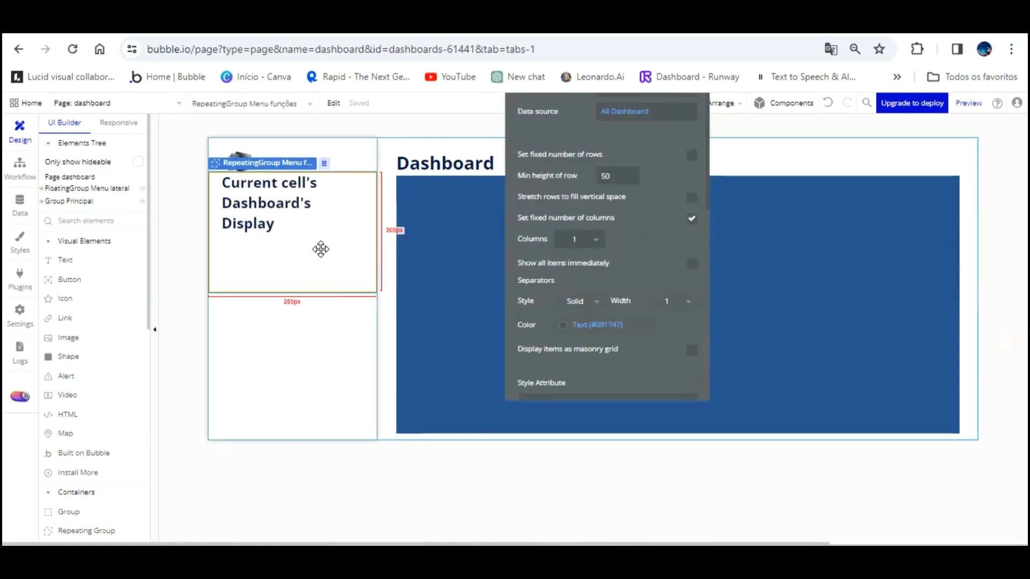
scroll(649, 292, "up", 2)
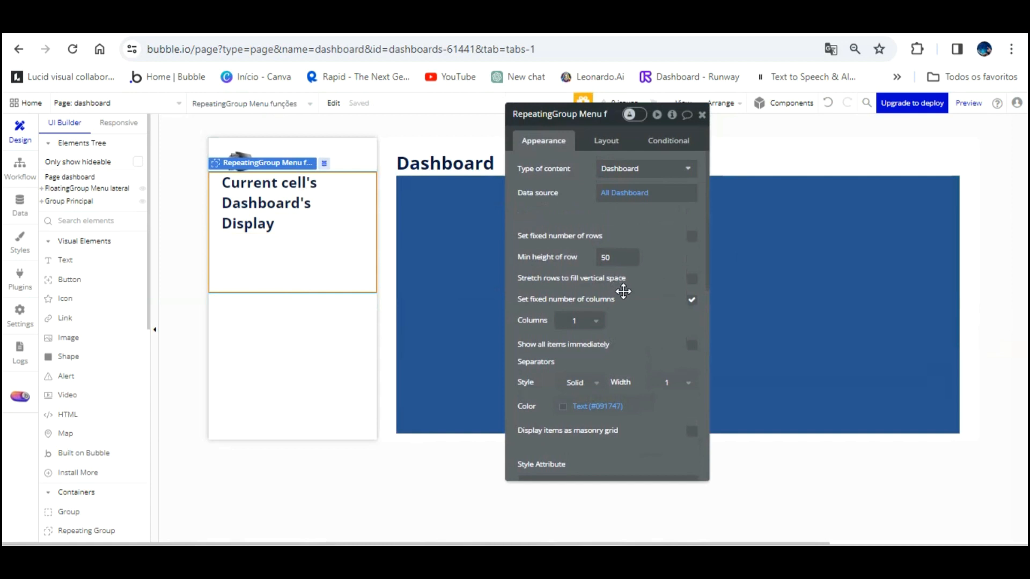
scroll(623, 291, "down", 2)
left_click(590, 307)
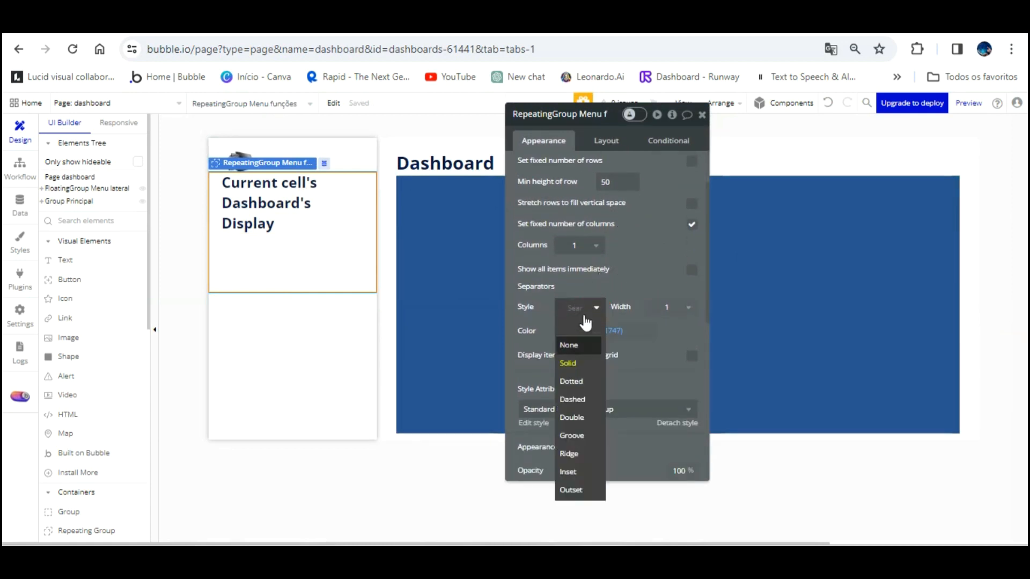
left_click(597, 307)
scroll(638, 258, "down", 5)
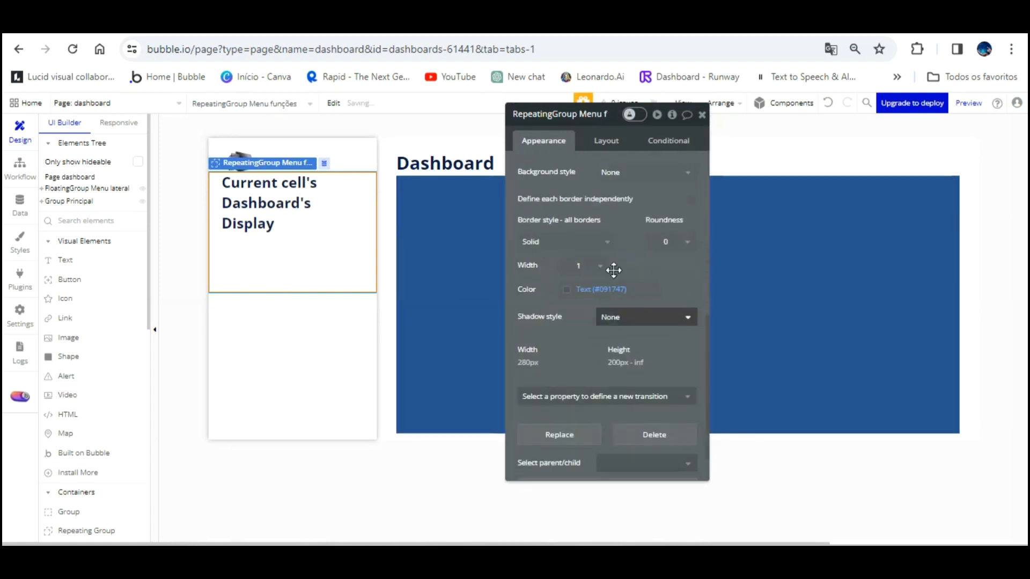
left_click(594, 243)
left_click(536, 278)
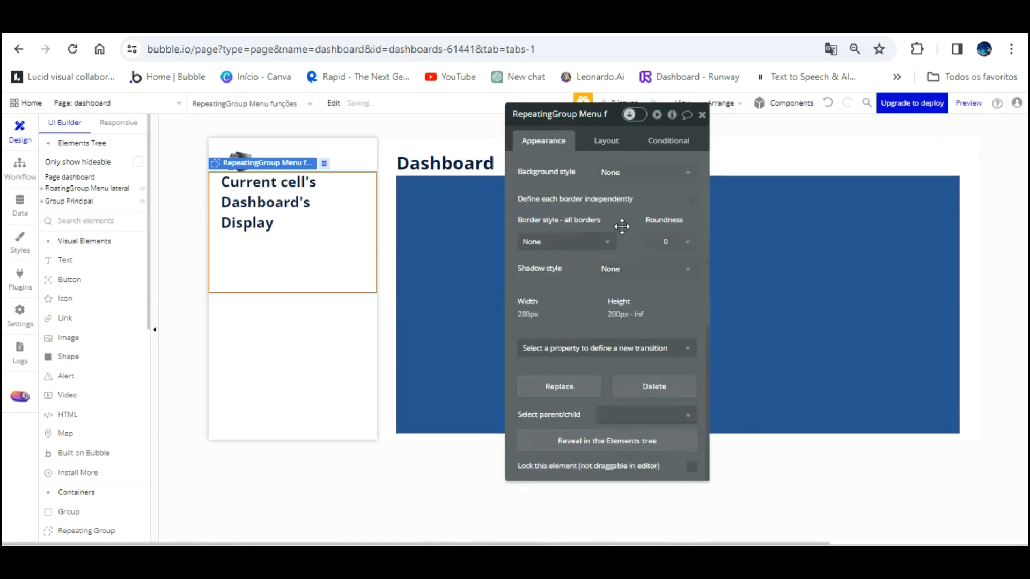
scroll(628, 207, "up", 7)
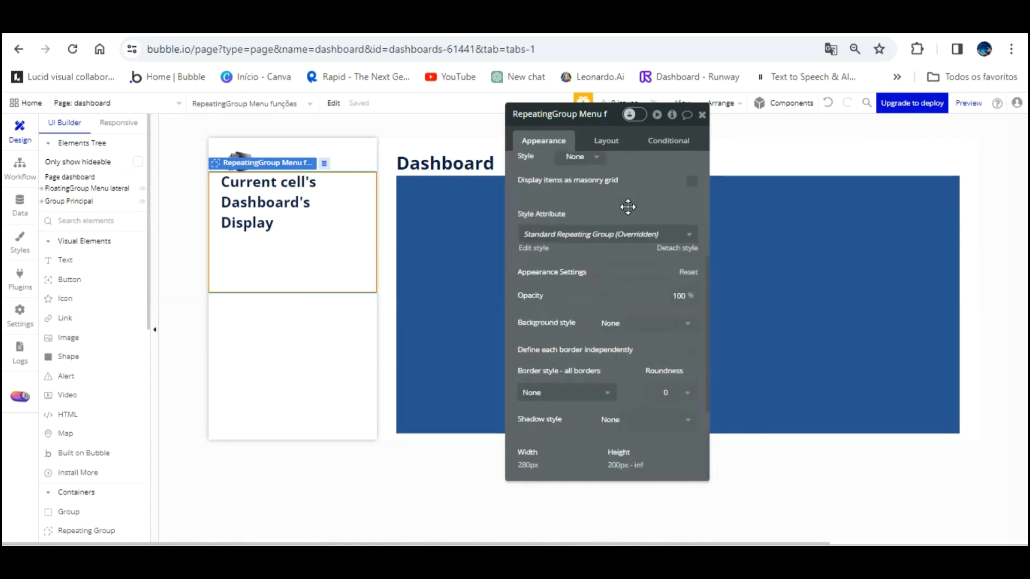
Add a condition to the menu text in the repeating group's cell that applies when This Text is hovered
left_click(668, 141)
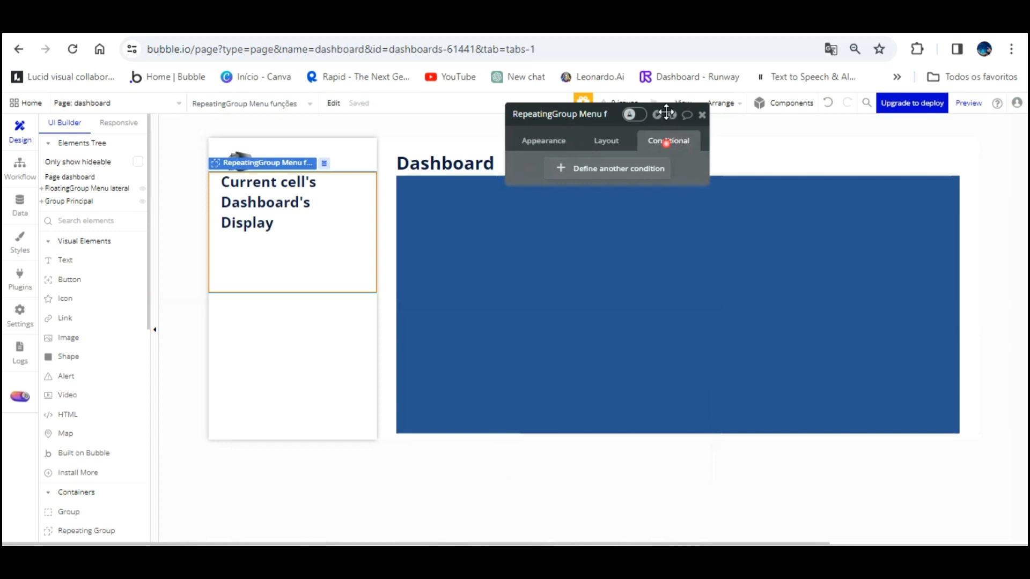
left_click(612, 167)
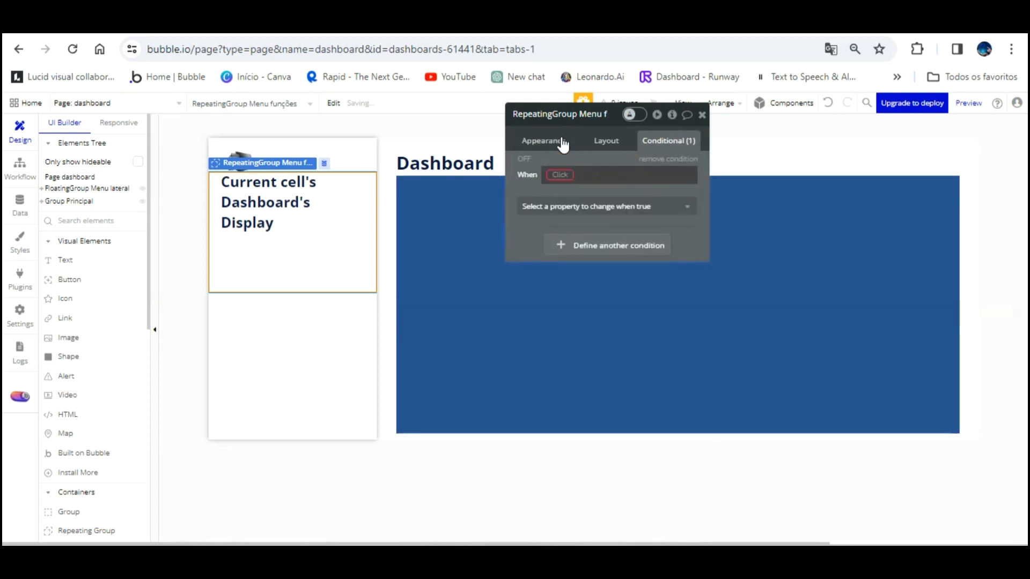
left_click(317, 183)
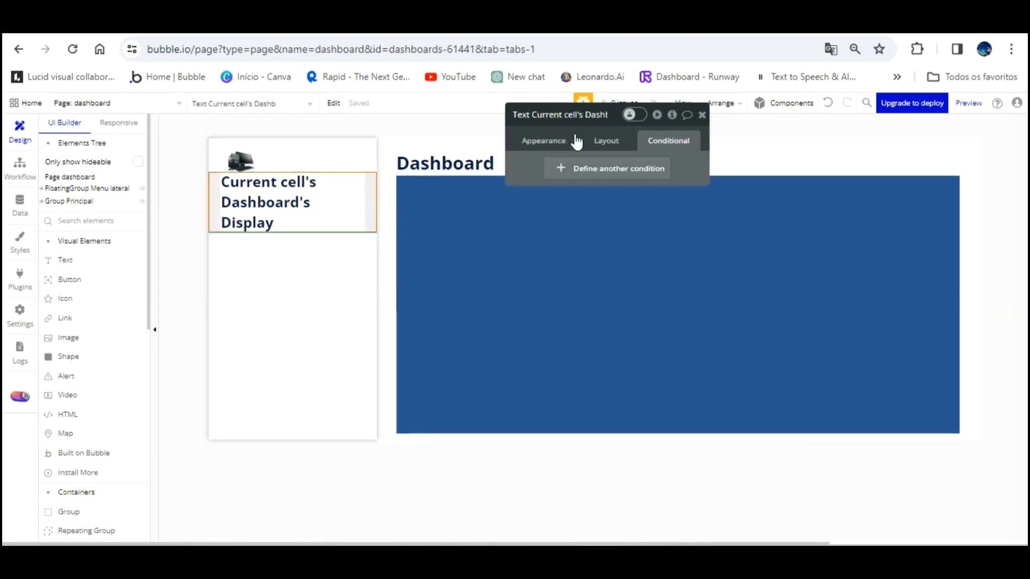
left_click(580, 168)
left_click(558, 174)
left_click(567, 189)
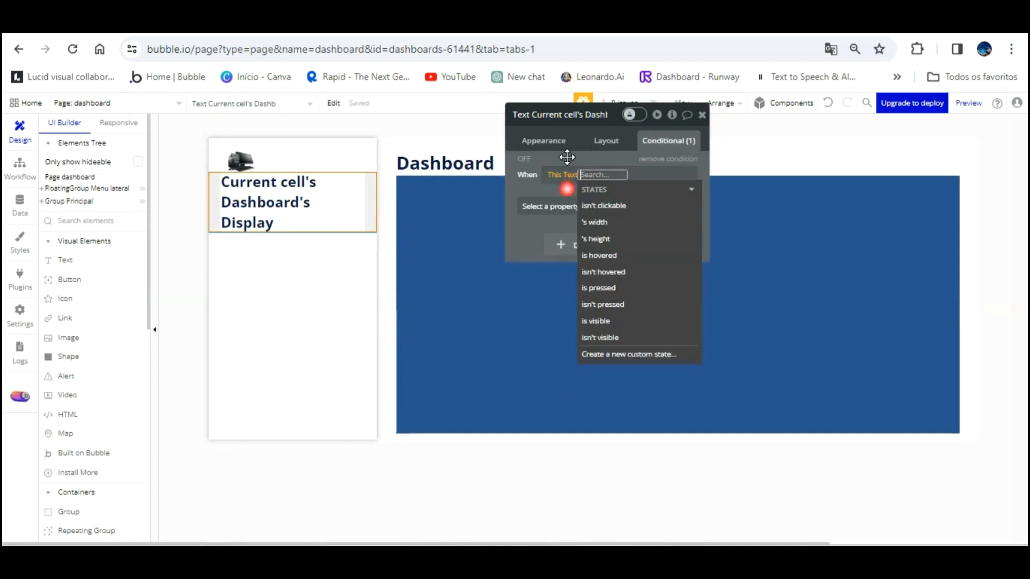
left_click(600, 255)
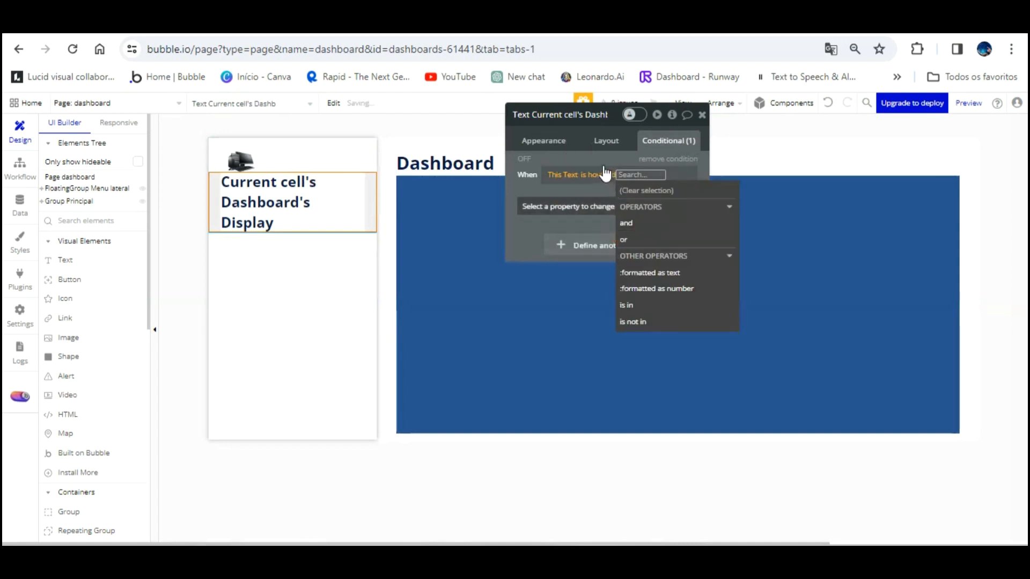
left_click(601, 188)
Make the hover condition underline the text and enable This element is visible
left_click(597, 206)
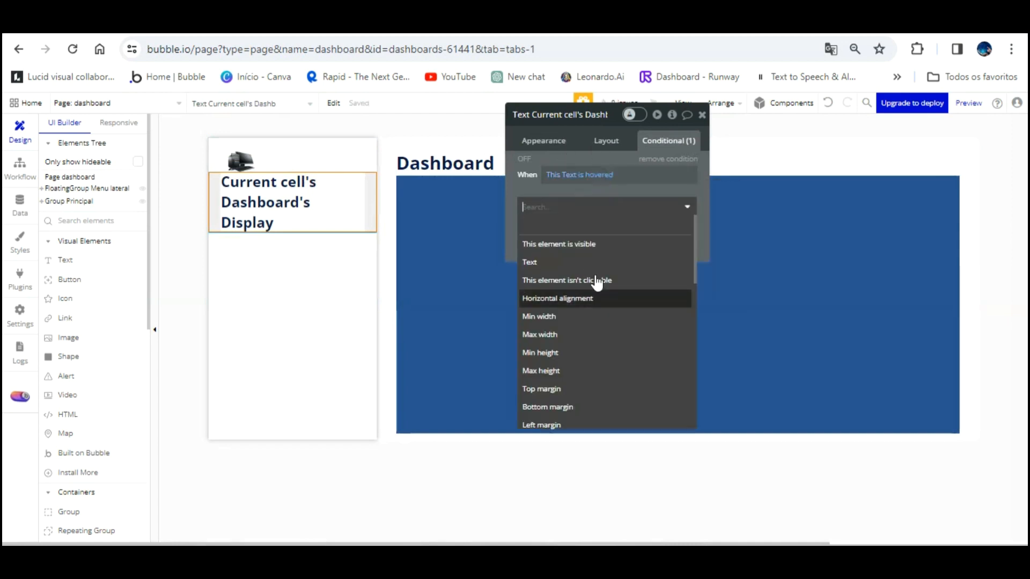
scroll(598, 284, "down", 5)
scroll(584, 292, "down", 3)
left_click(569, 270)
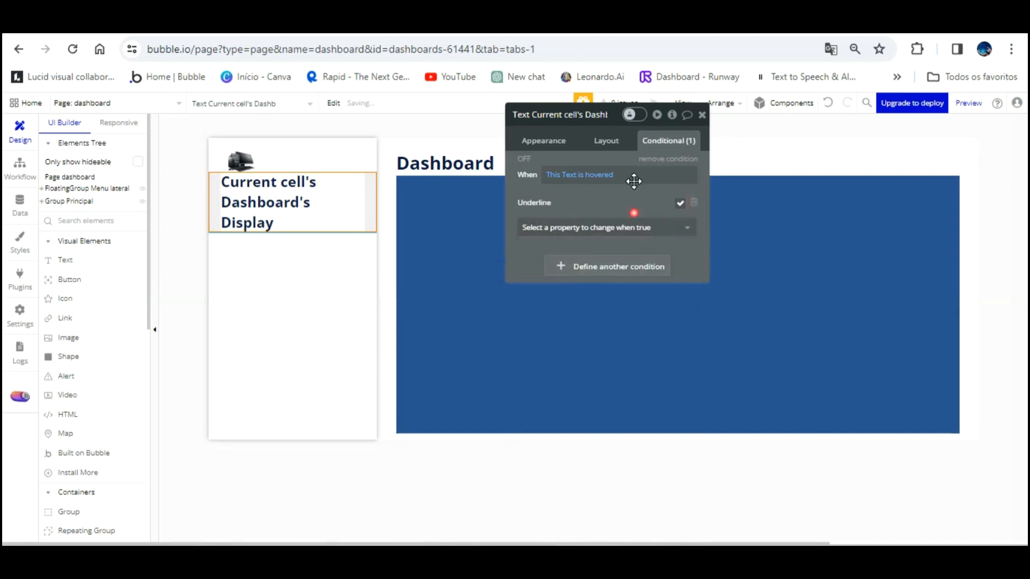
left_click(635, 227)
left_click(607, 236)
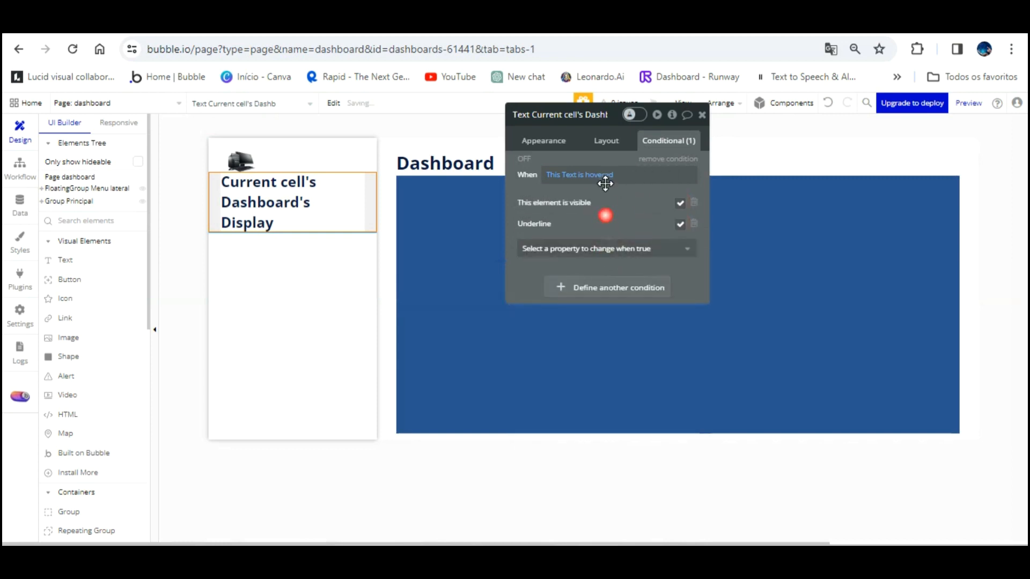
Check the hover effect on the menu items in the refreshed dashboard preview
left_click(258, 24)
left_click(252, 107)
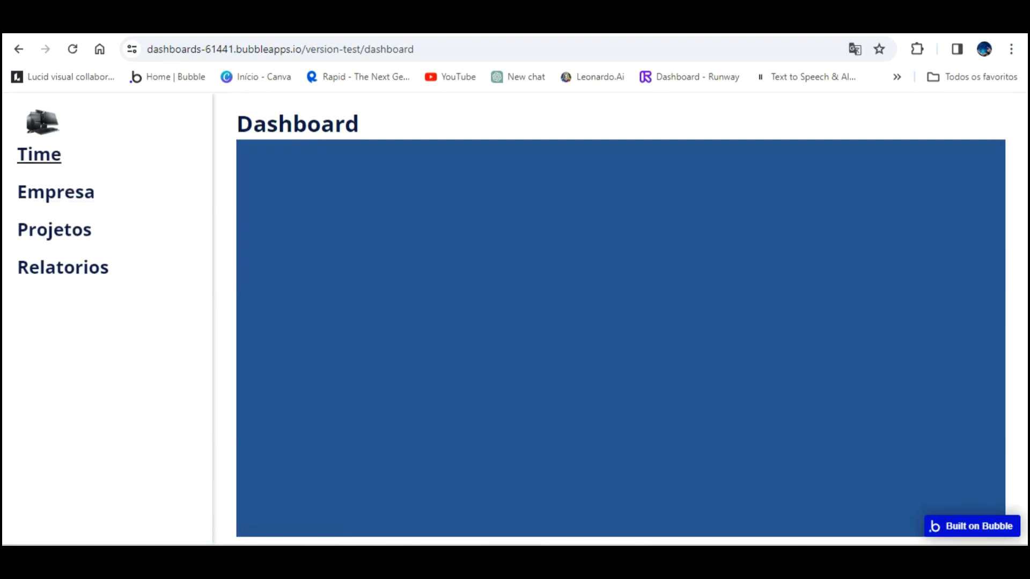
key("ctrl+shift+Tab")
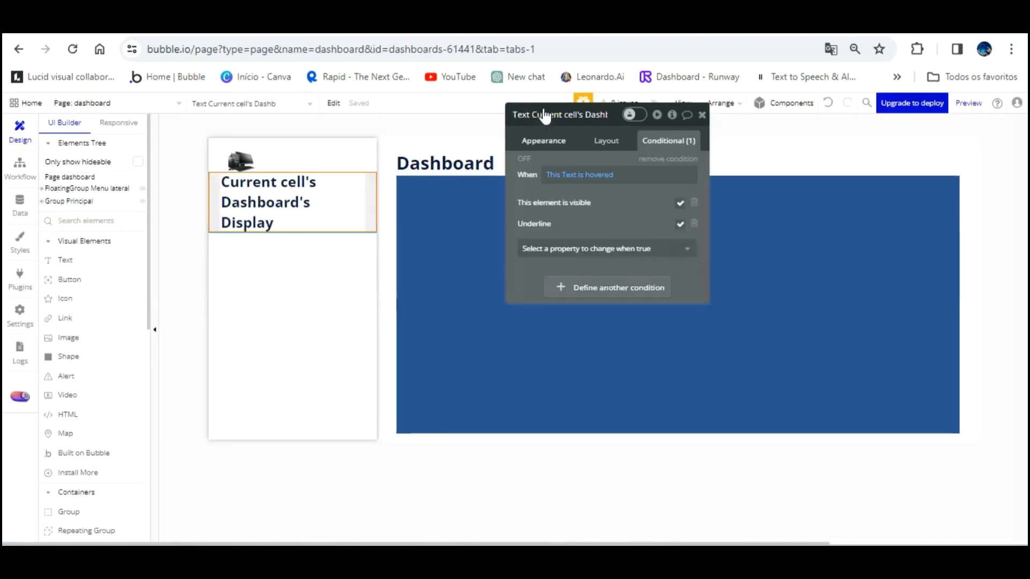
Remove the bold formatting from the menu text and refresh the dashboard preview
left_click(544, 141)
scroll(670, 296, "down", 5)
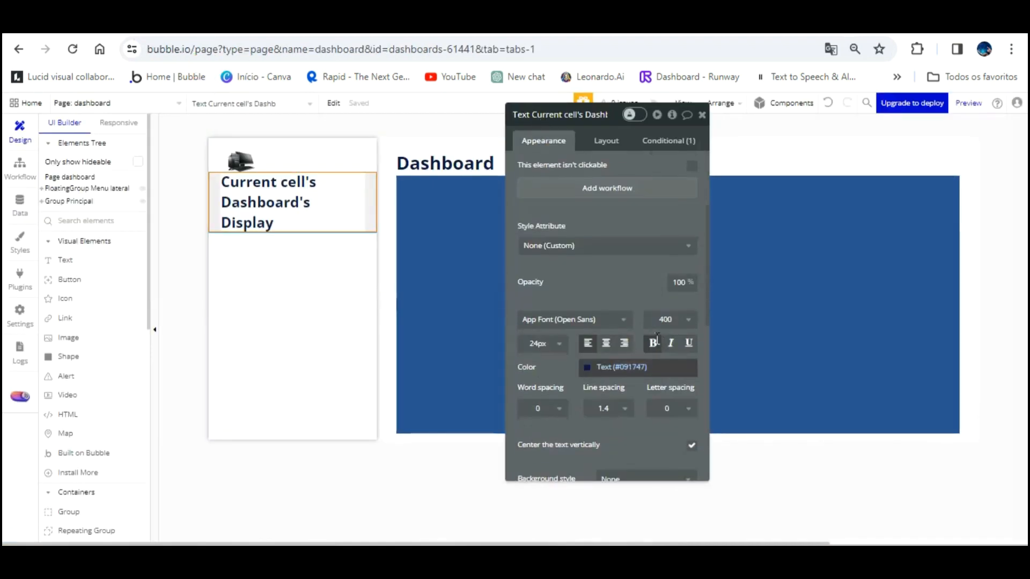
left_click(653, 343)
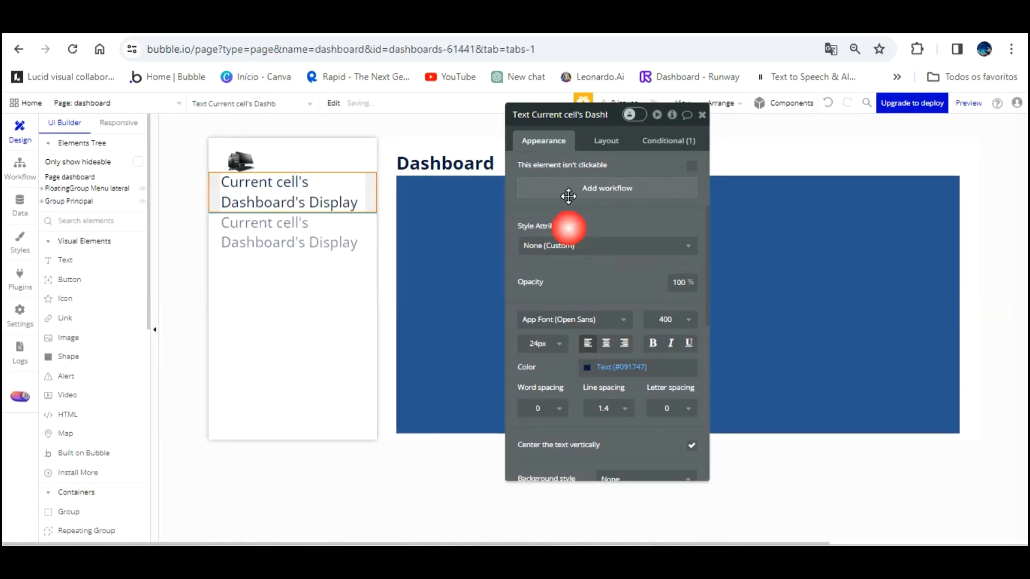
left_click(235, 26)
key("F5")
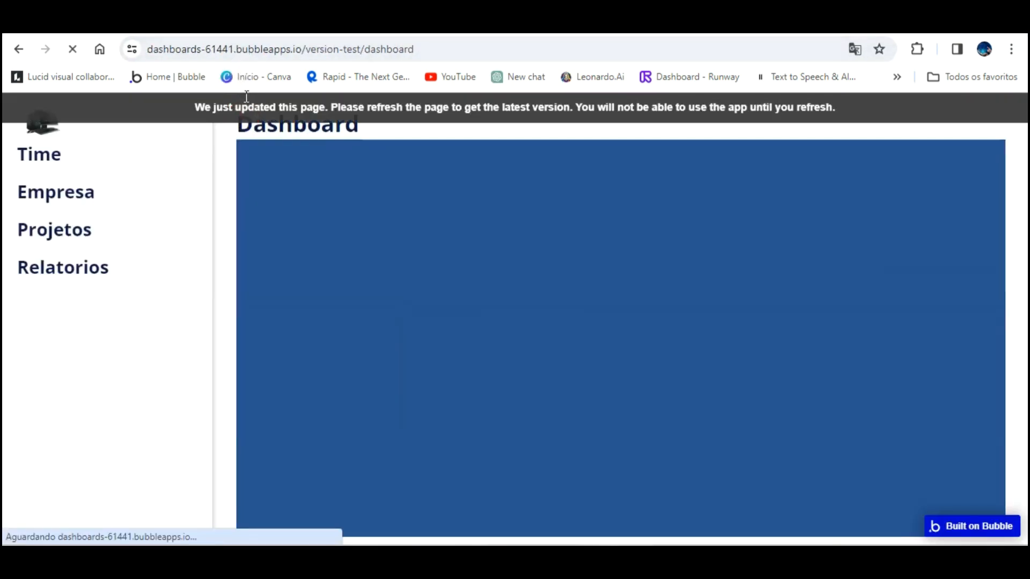
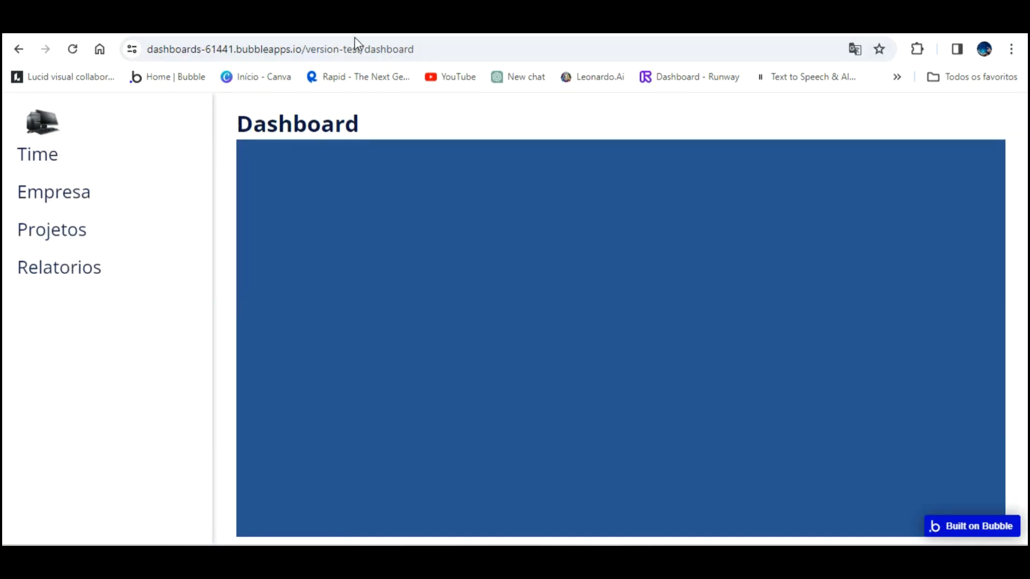
left_click(429, 48)
left_click(429, 49)
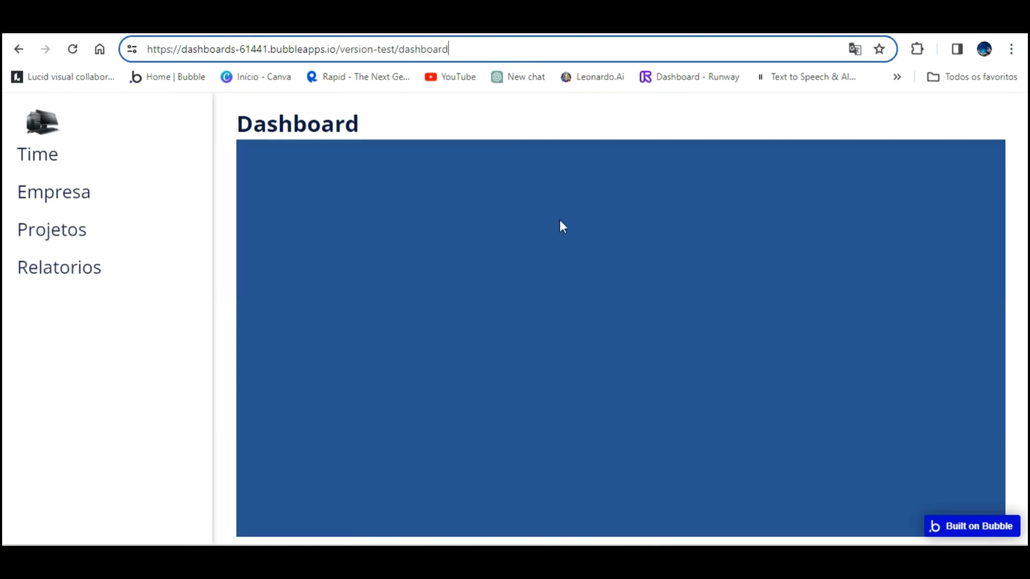
left_click(107, 26)
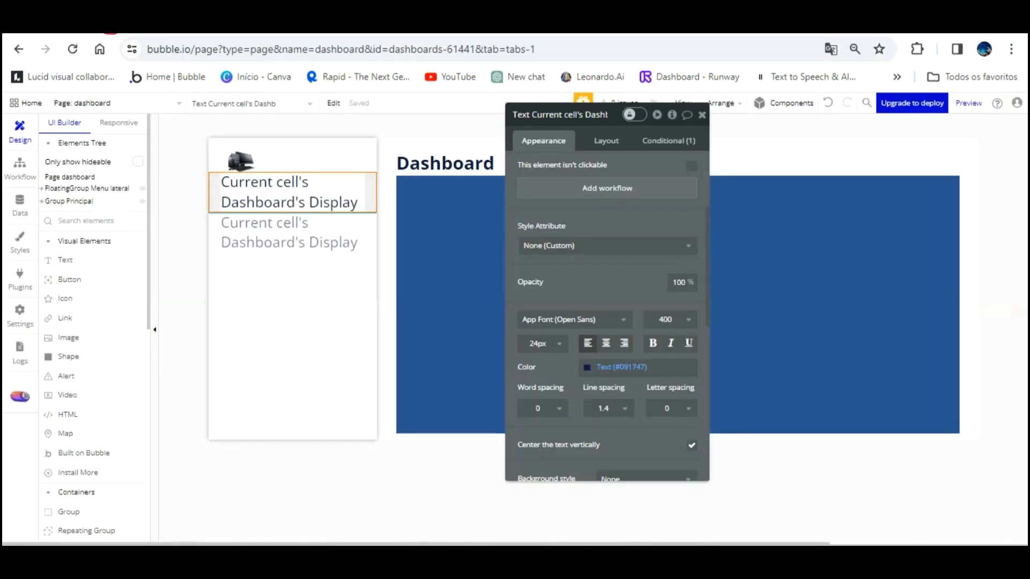
left_click(227, 37)
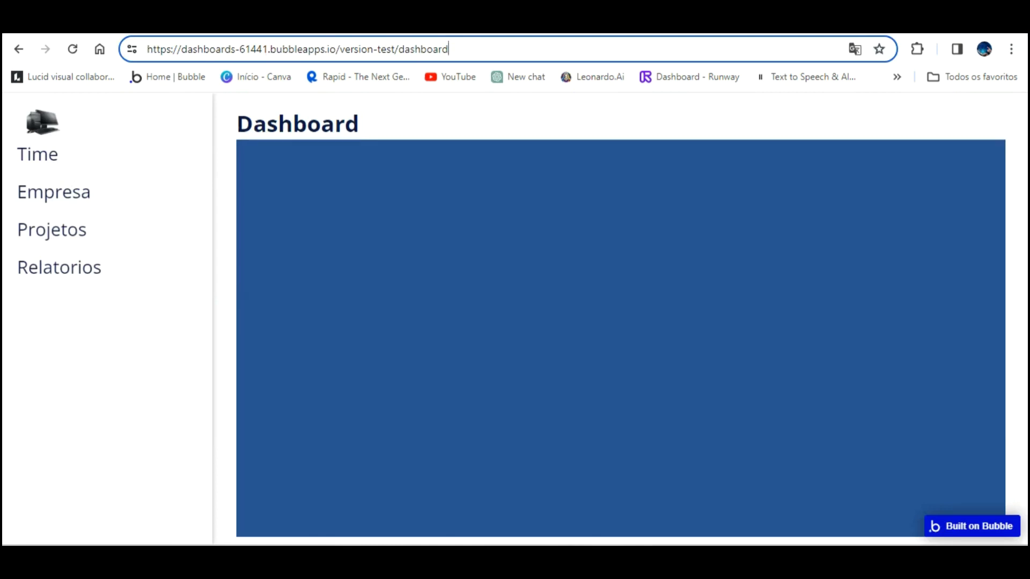
Add a click workflow to the menu's "Current cell's Dashboard's Display" text with a Go to page action targeting the dashboard page
left_click(135, 36)
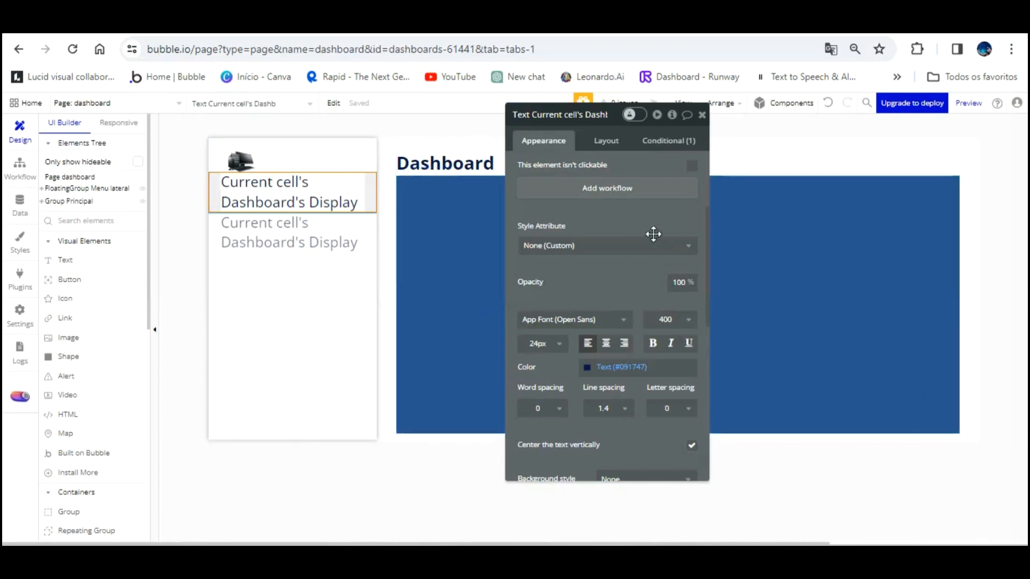
left_click(610, 186)
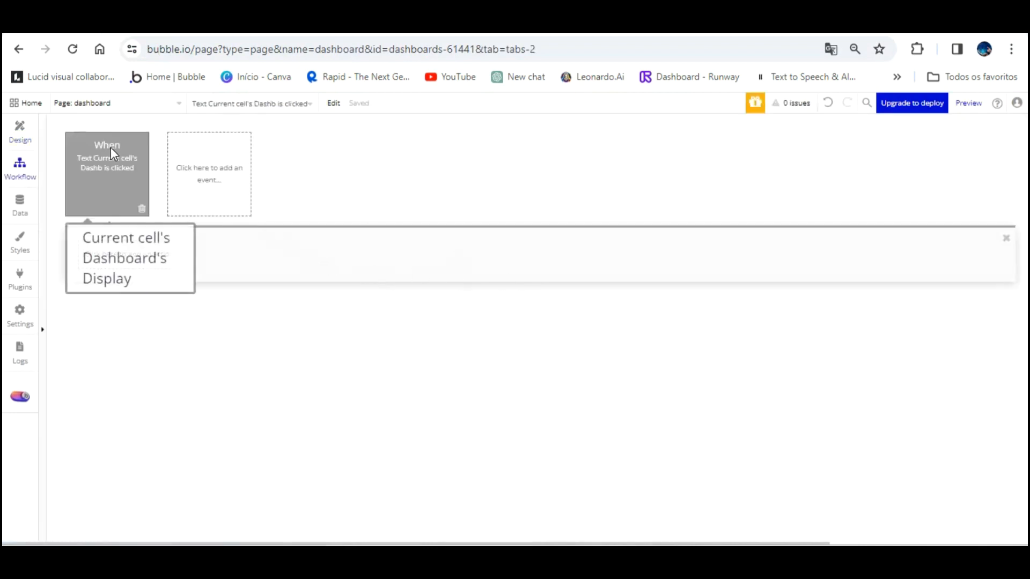
left_click(149, 249)
mouse_move(123, 321)
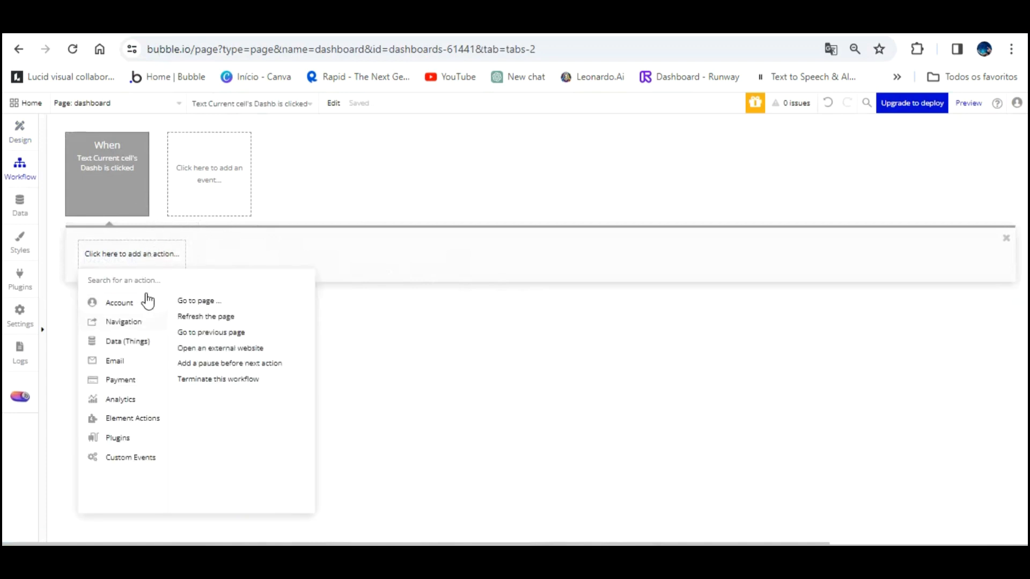
left_click(193, 299)
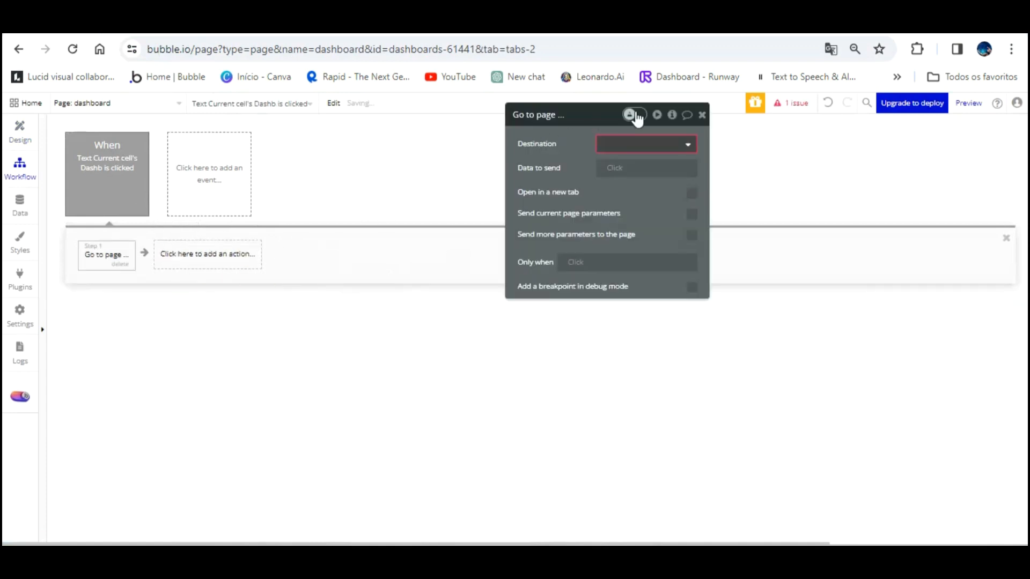
left_click(637, 144)
left_click(638, 179)
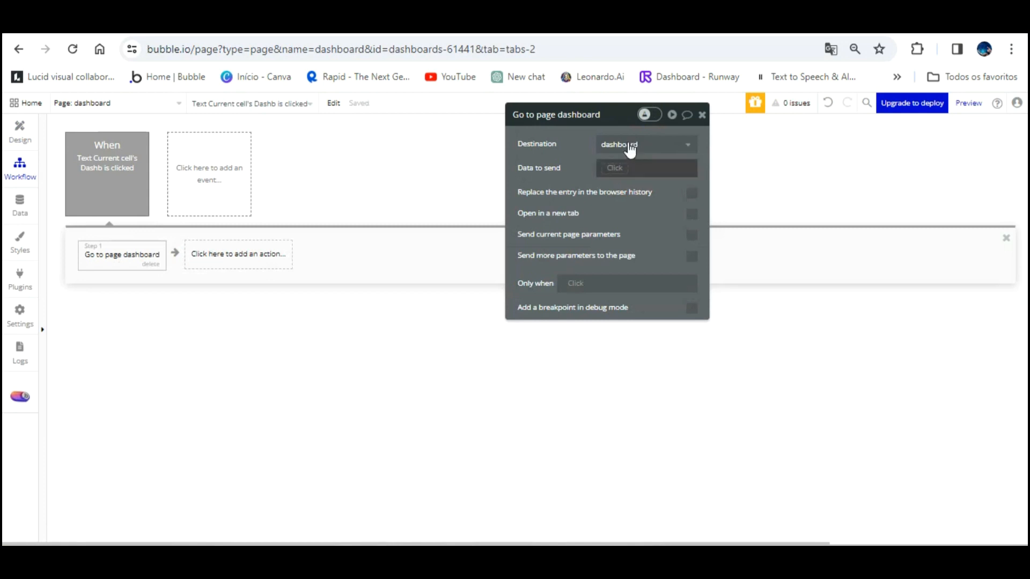
Set the Go to page action's data to send to Current cell's Dashboard's Display
left_click(615, 168)
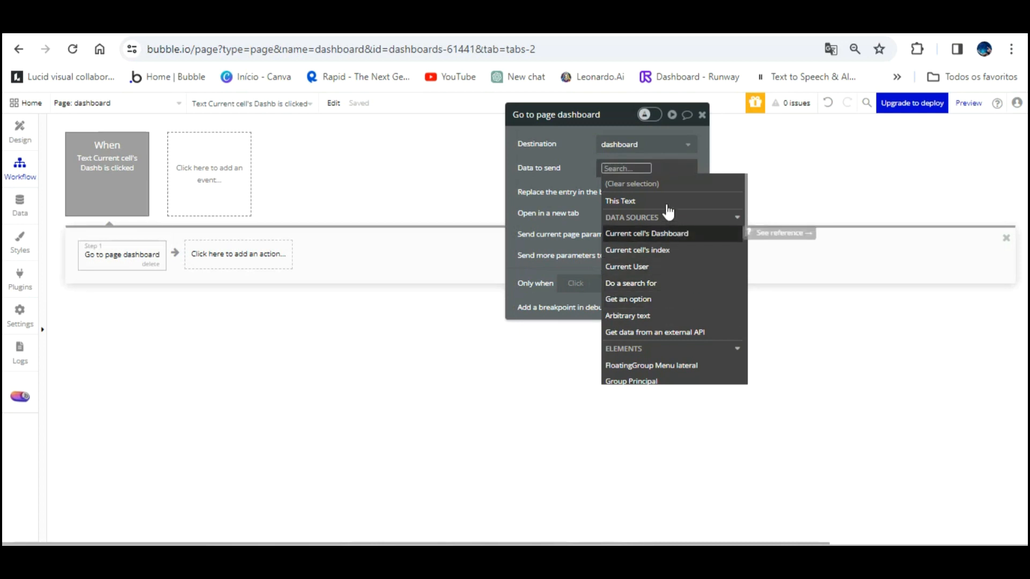
left_click(667, 233)
left_click(656, 210)
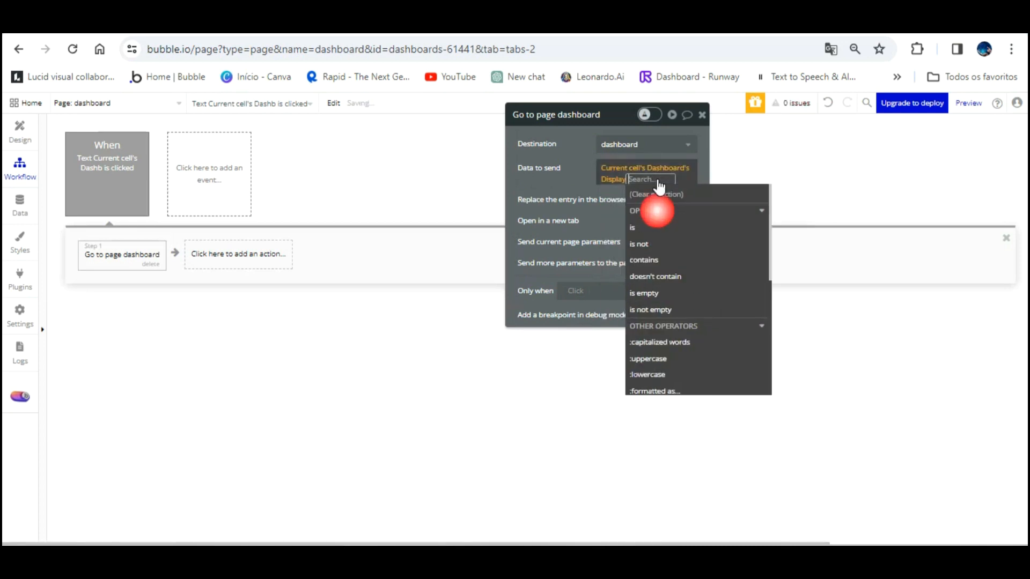
left_click(579, 173)
Reload the dashboard preview and test the Time, Empresa, Projetos and Relatorios menu items, checking the page URL
key("ctrl+Tab")
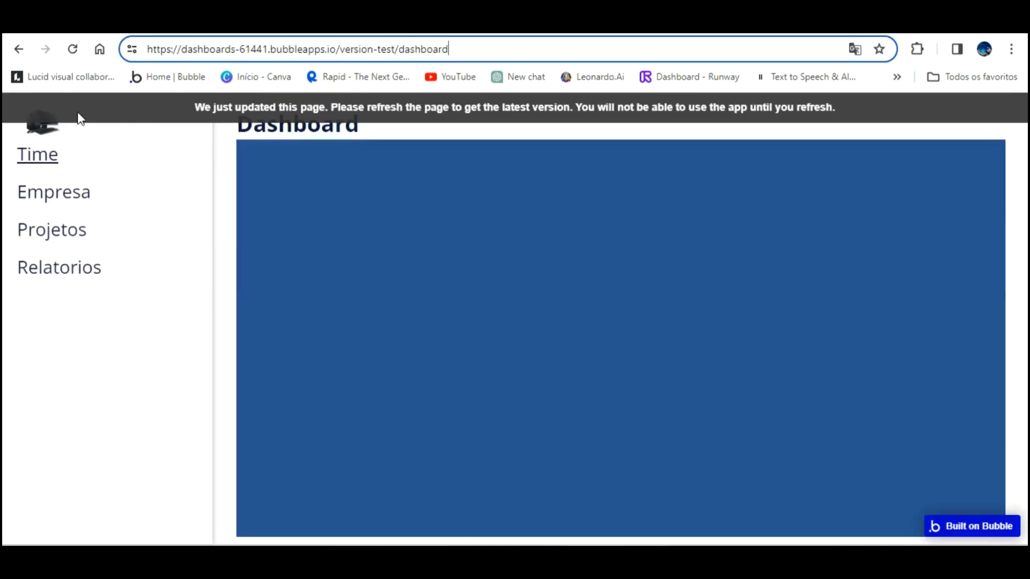
key("Return")
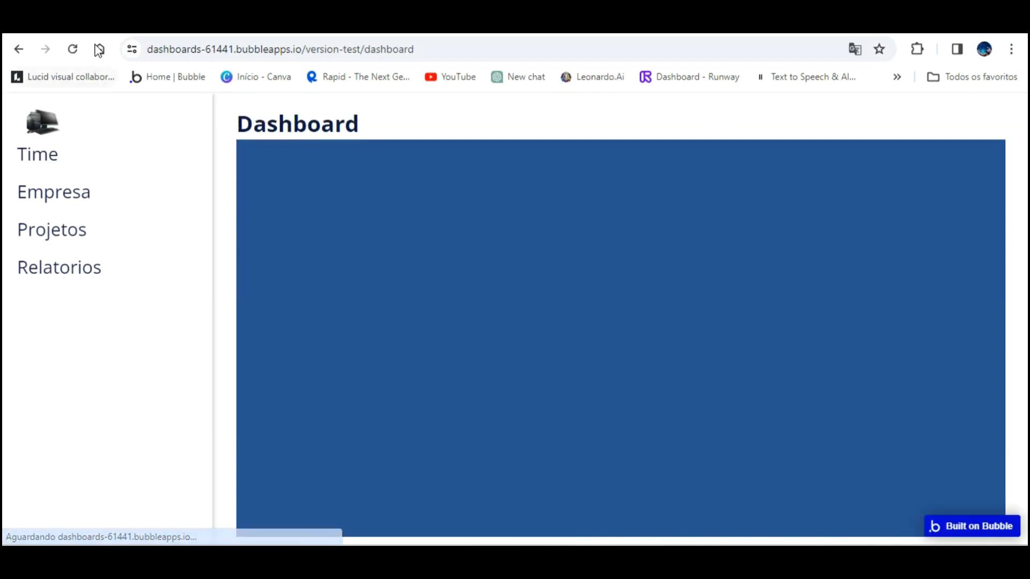
left_click(41, 156)
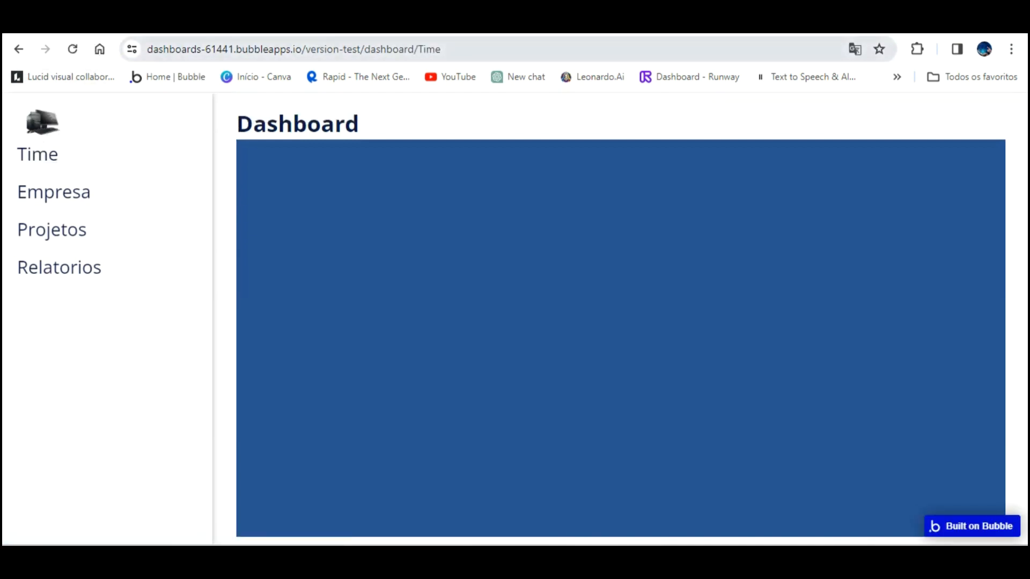
left_click(83, 171)
left_click(62, 225)
left_click(56, 159)
left_click(60, 194)
left_click(62, 230)
left_click(62, 258)
left_click(62, 233)
left_click(63, 199)
left_click(50, 158)
left_click(60, 199)
left_click(68, 236)
left_click(68, 258)
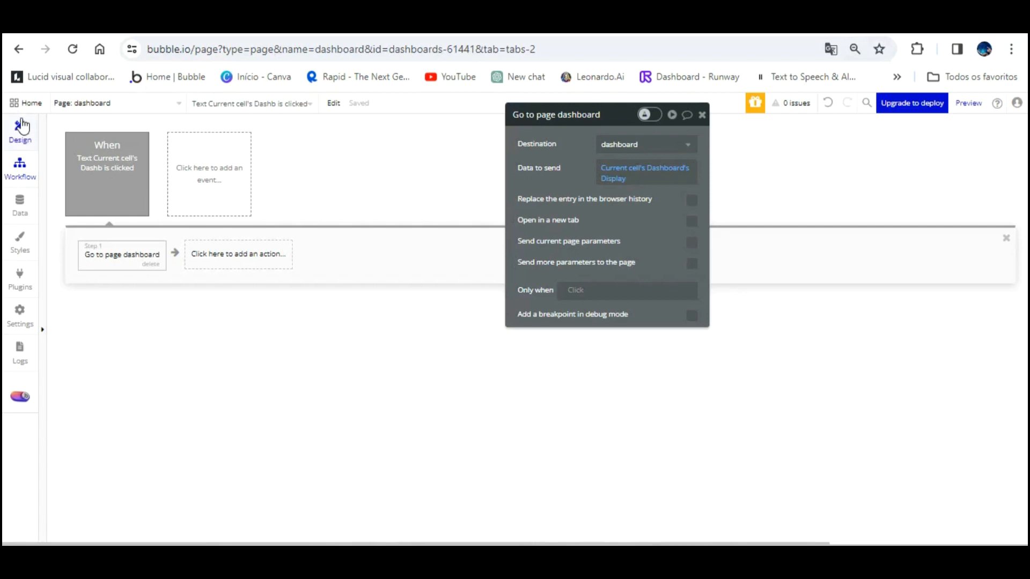
Return to the page design and add a second condition to the menu's Current cell's Dashboard's Display text
left_click(22, 127)
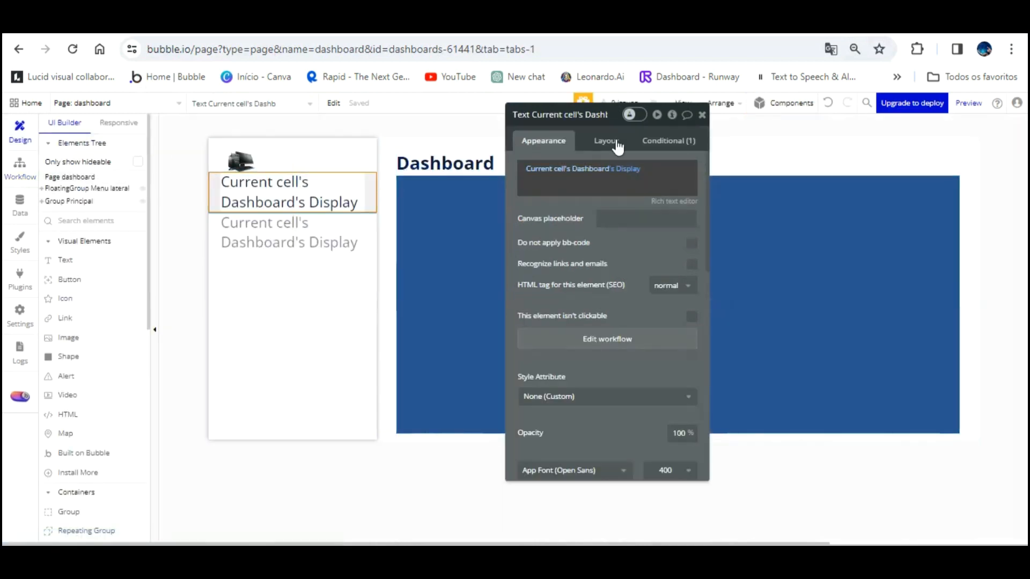
left_click(678, 140)
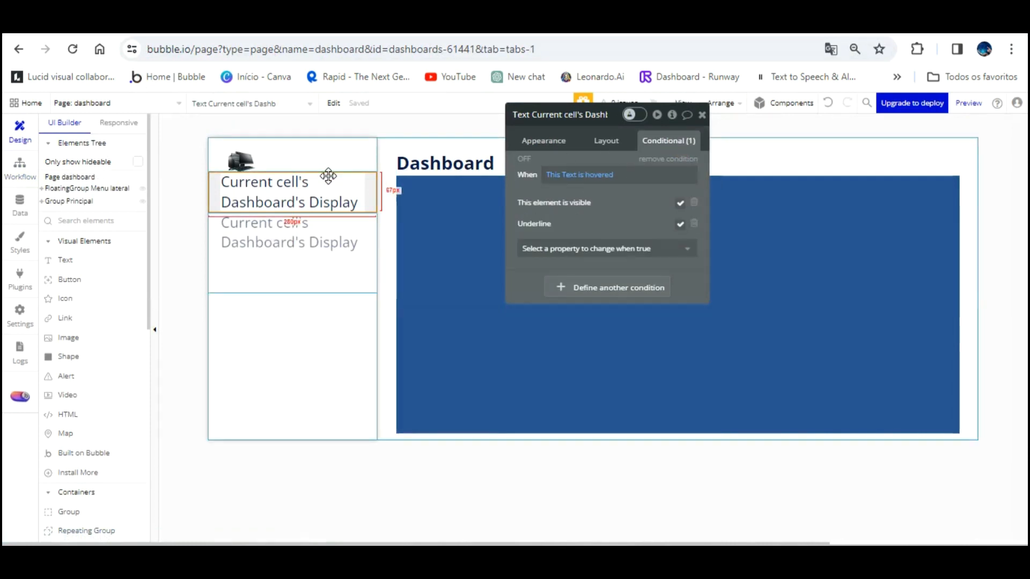
left_click(623, 248)
left_click(618, 248)
left_click(612, 288)
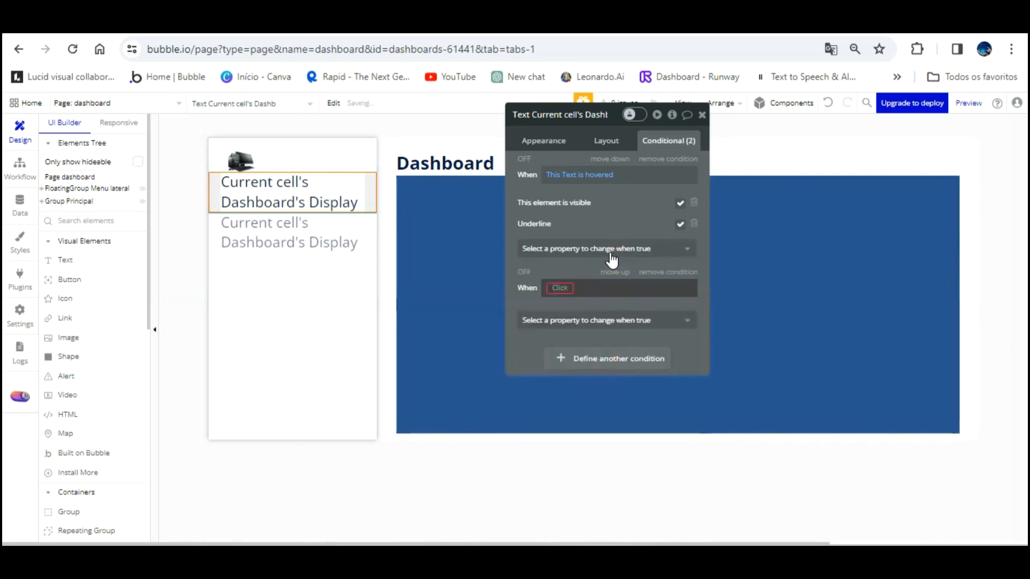
left_click(559, 286)
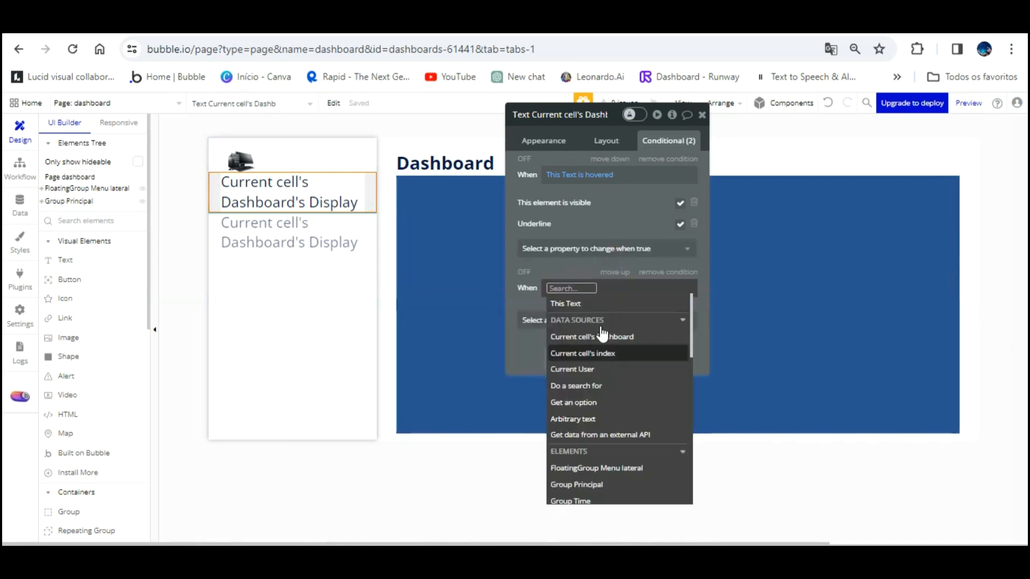
type("ge")
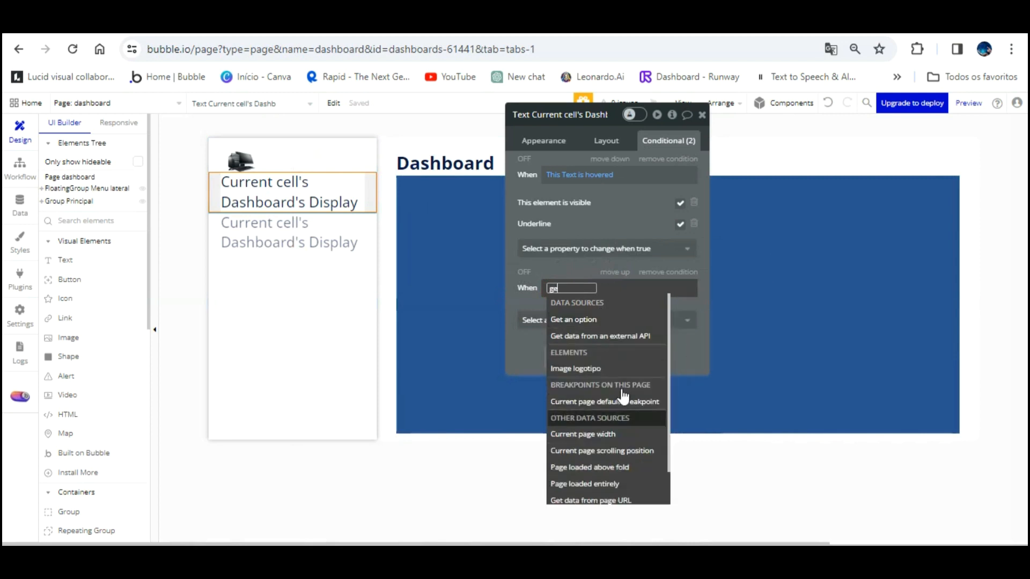
scroll(617, 402, "down", 1)
left_click(632, 463)
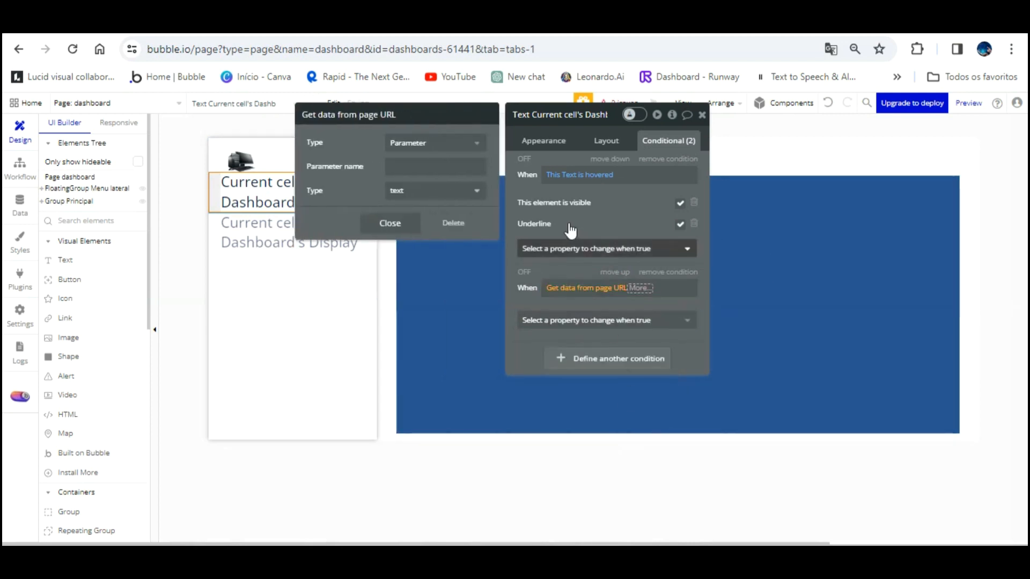
left_click(424, 142)
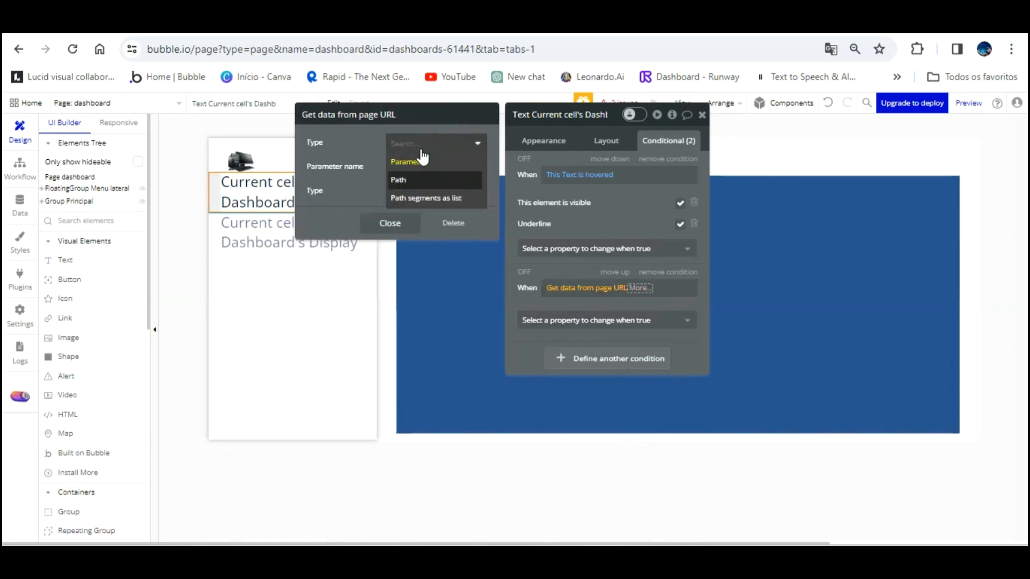
left_click(421, 180)
left_click(411, 166)
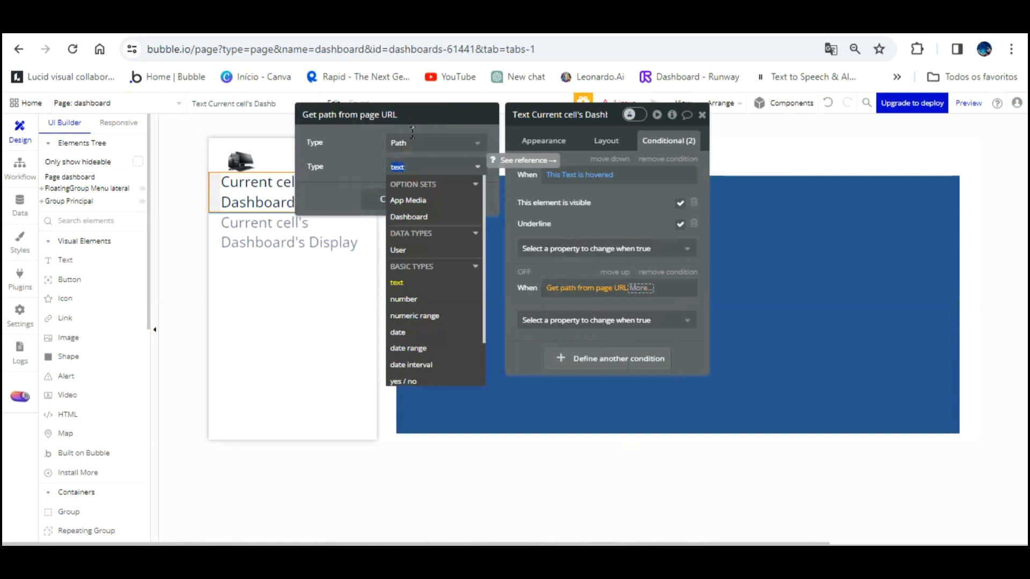
left_click(420, 216)
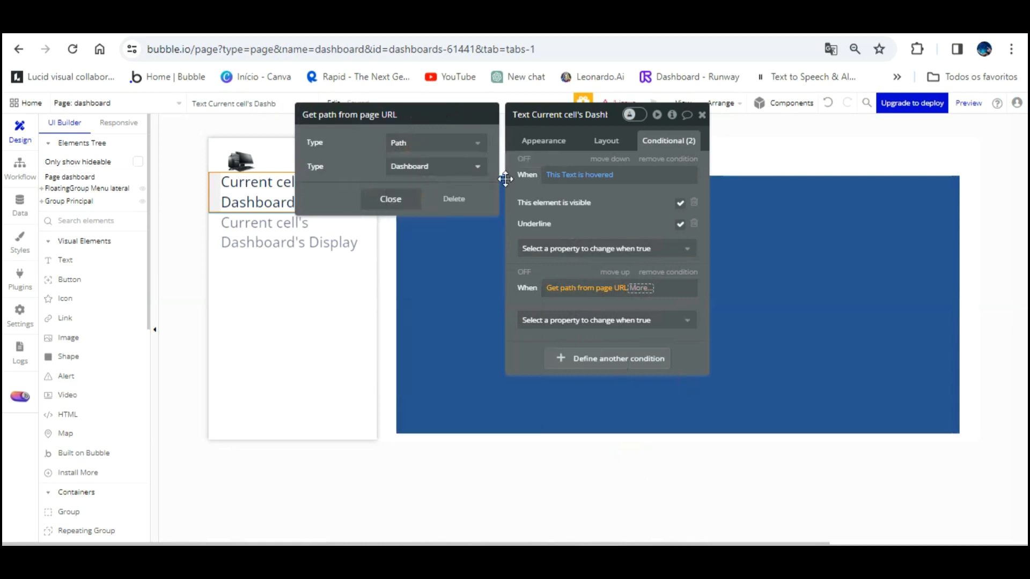
left_click(617, 189)
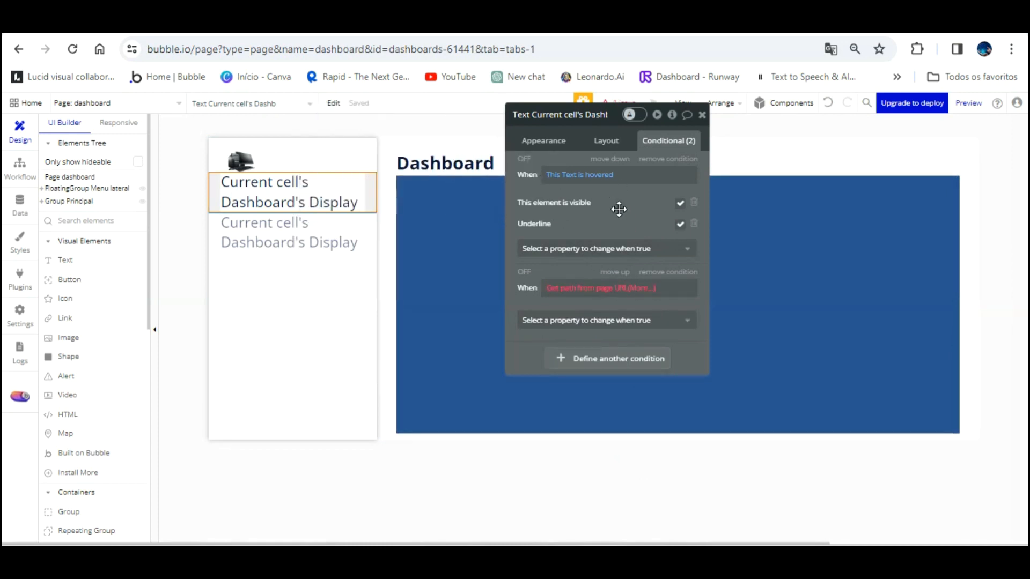
left_click(642, 289)
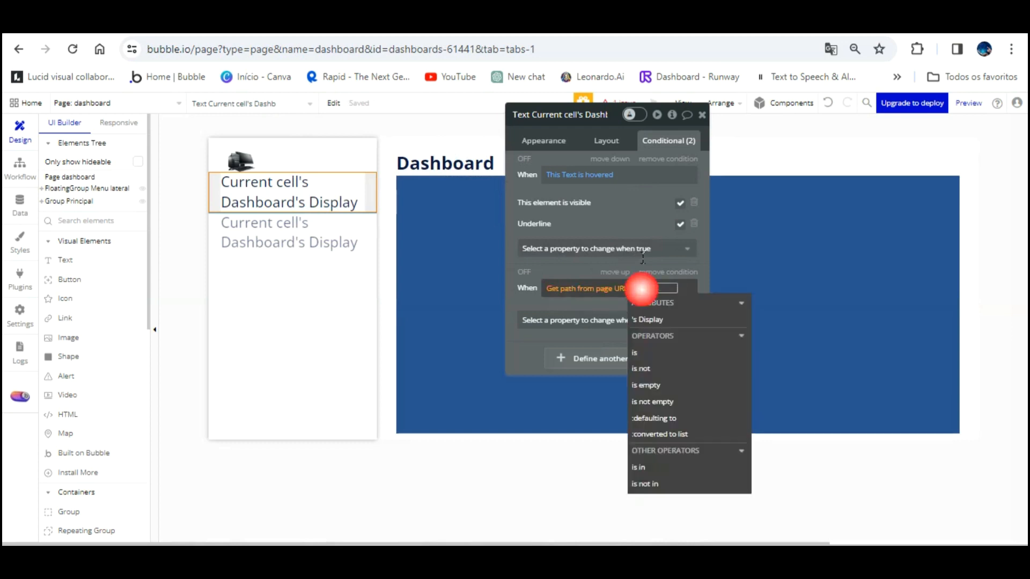
left_click(654, 319)
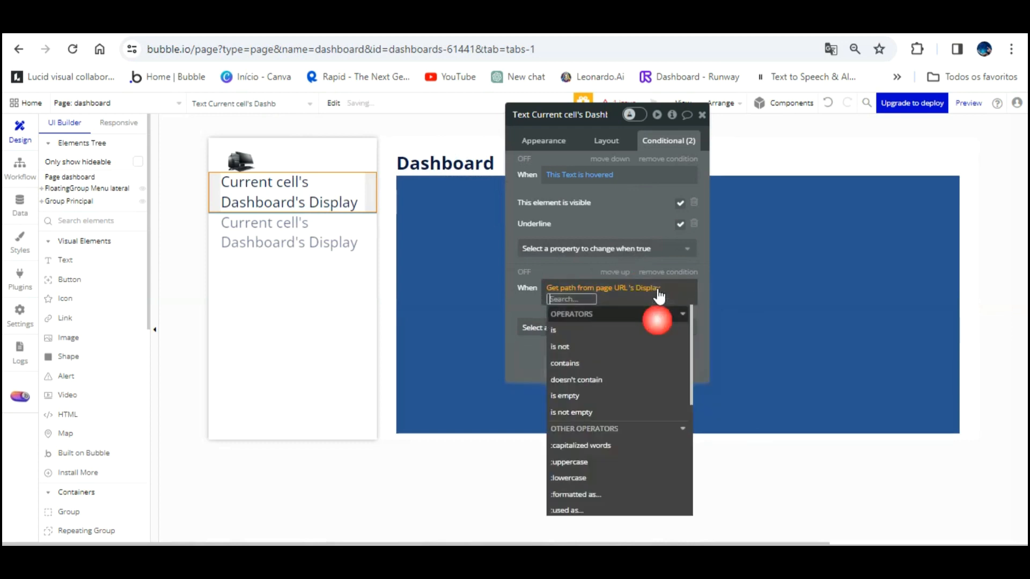
left_click(641, 213)
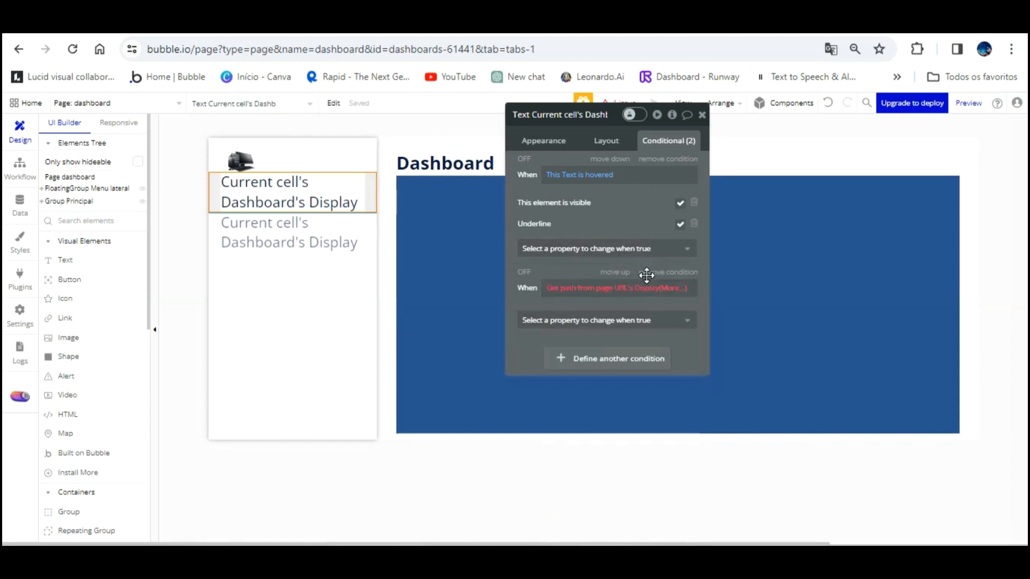
right_click(601, 288)
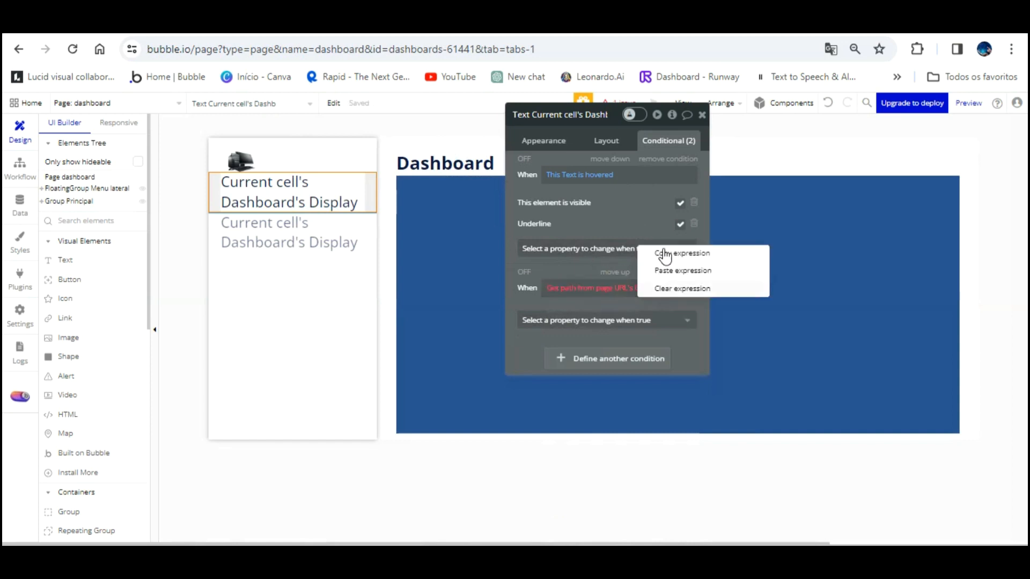
left_click(827, 101)
left_click(656, 212)
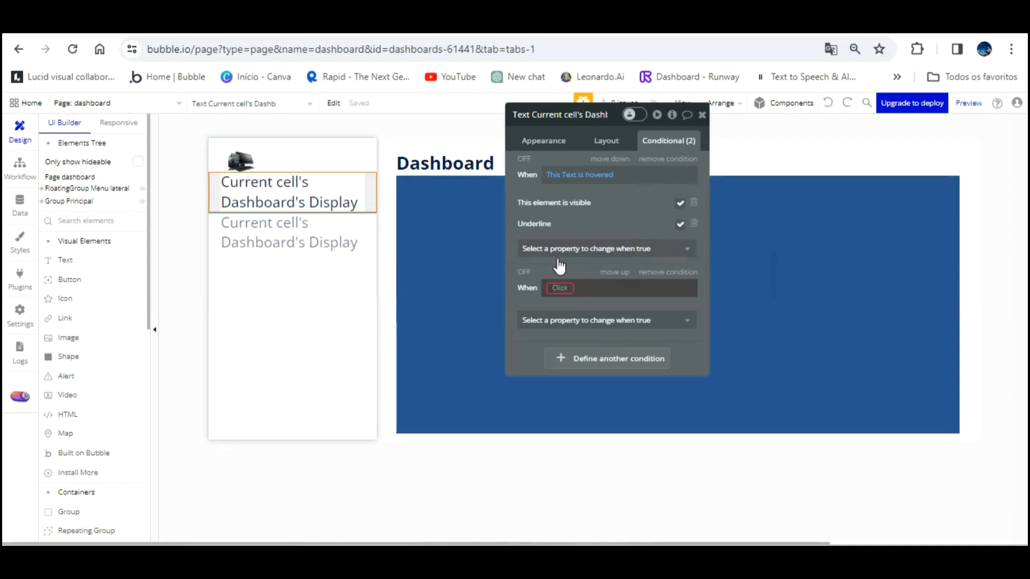
Start the second condition's expression with Get data from page URL, using Path as the source and Dashboard as the data type
left_click(558, 288)
type("get")
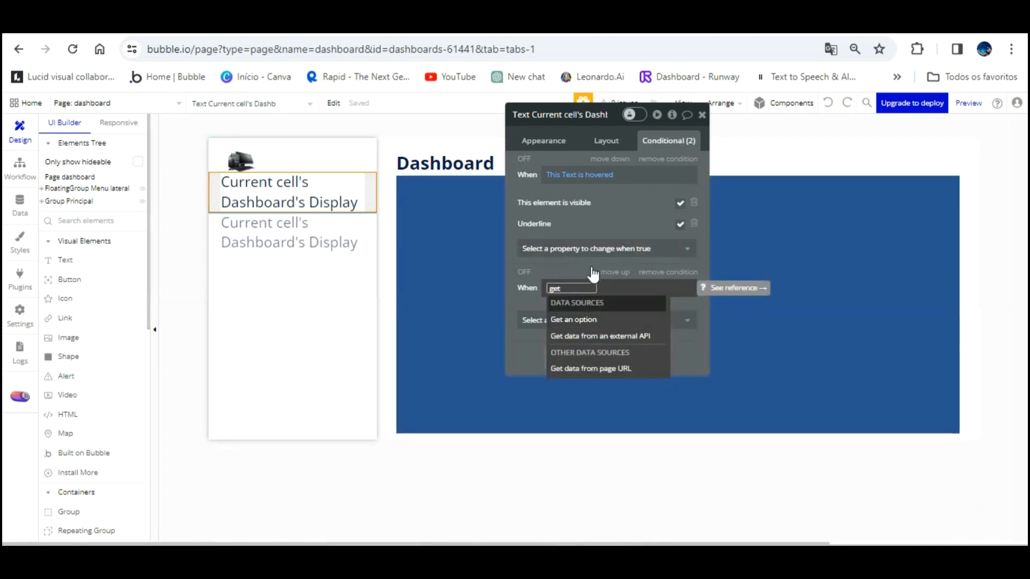
left_click(620, 367)
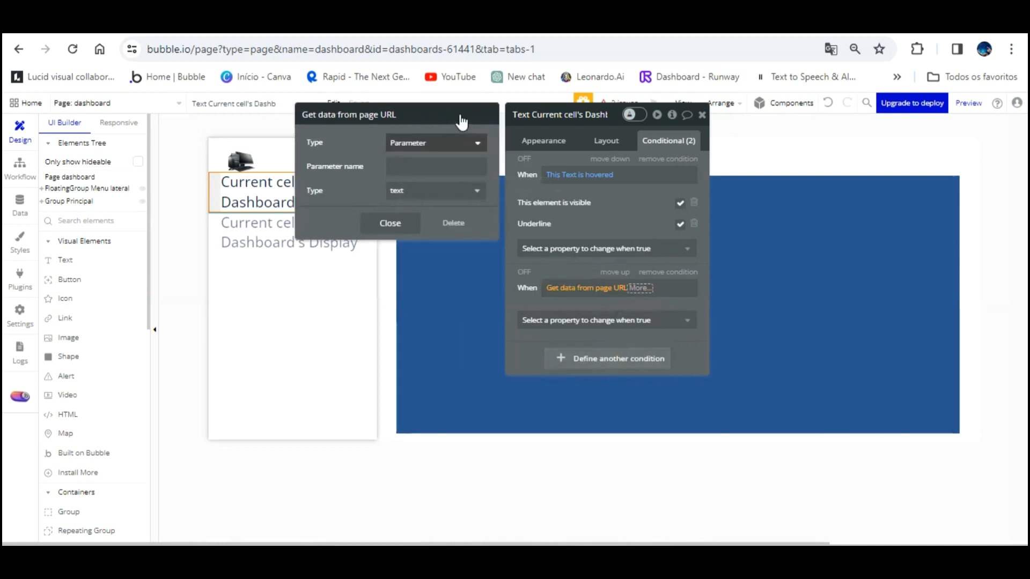
left_click(463, 142)
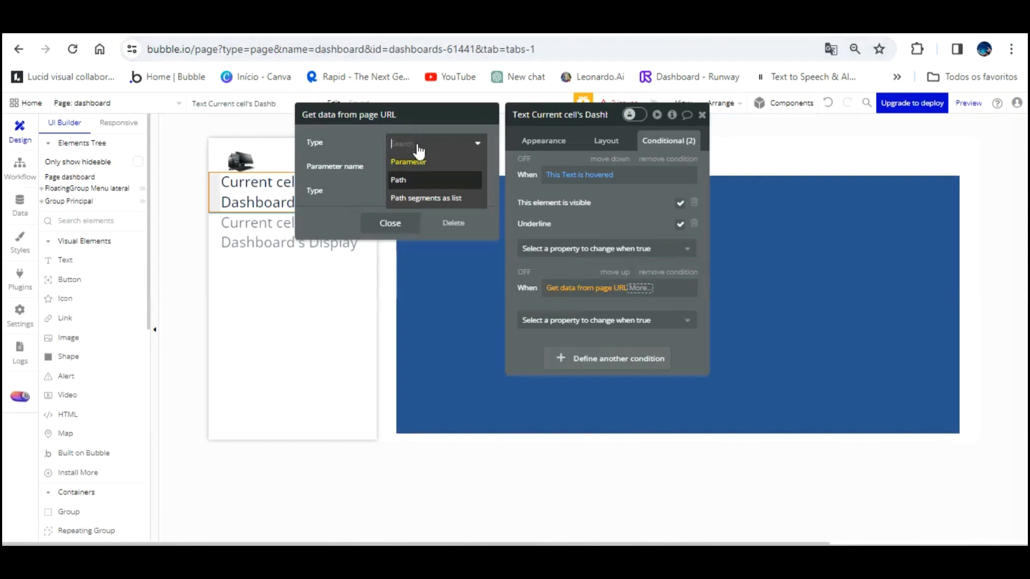
left_click(410, 180)
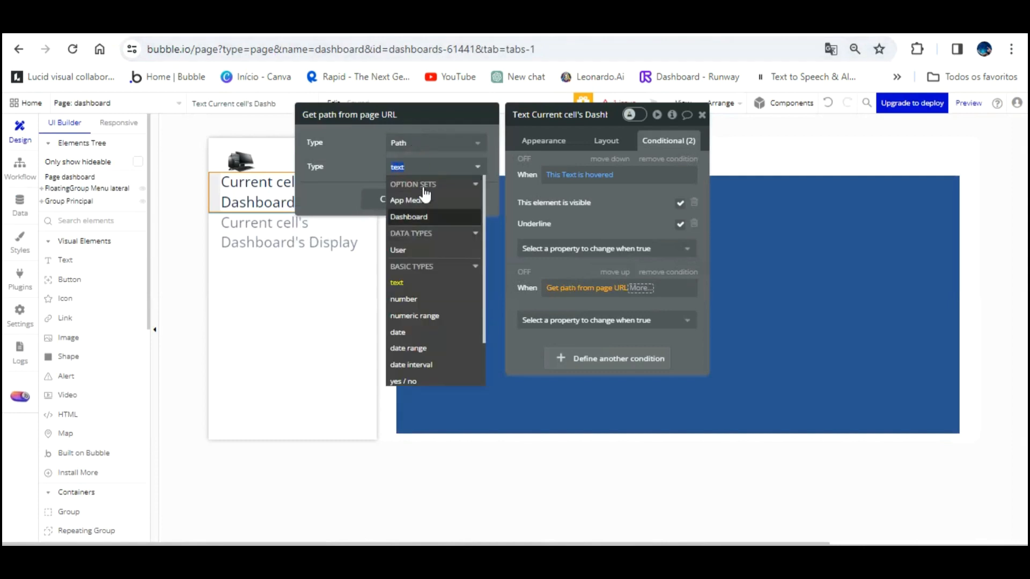
left_click(423, 217)
left_click(413, 197)
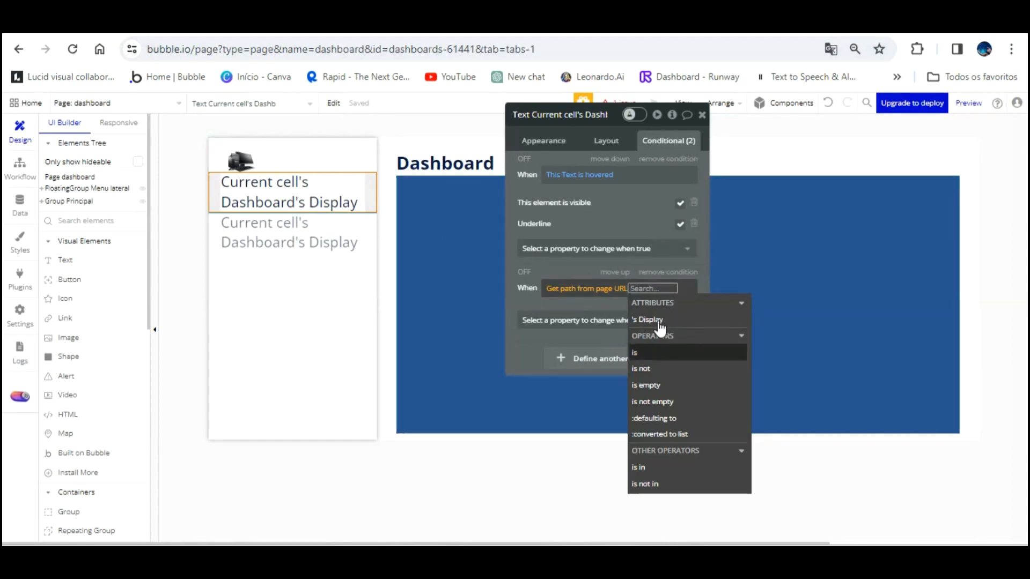
Complete the second condition's expression so that the page URL path is Current cell's Dashboard, and check the path in the preview
left_click(643, 352)
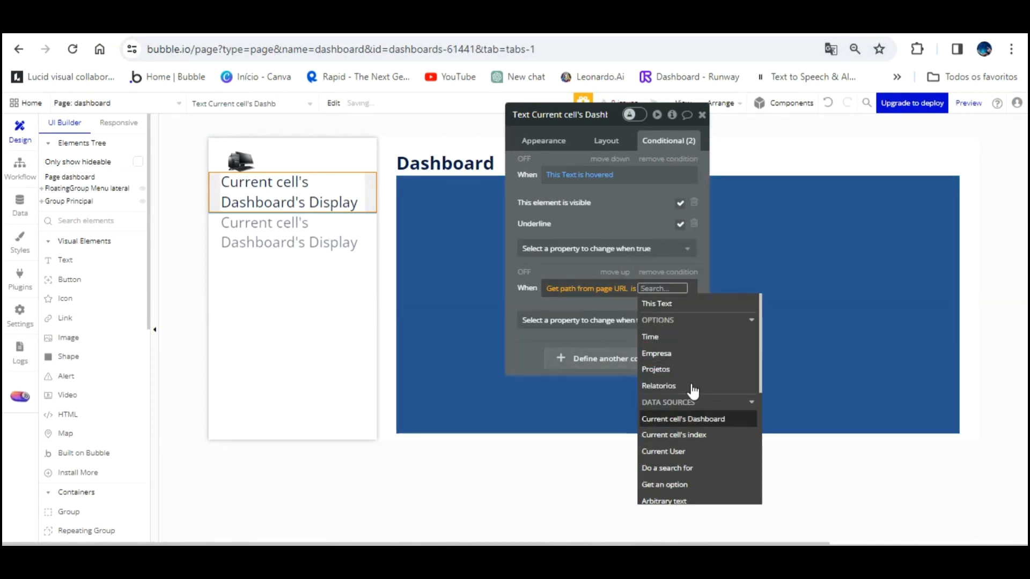
left_click(690, 418)
left_click(614, 217)
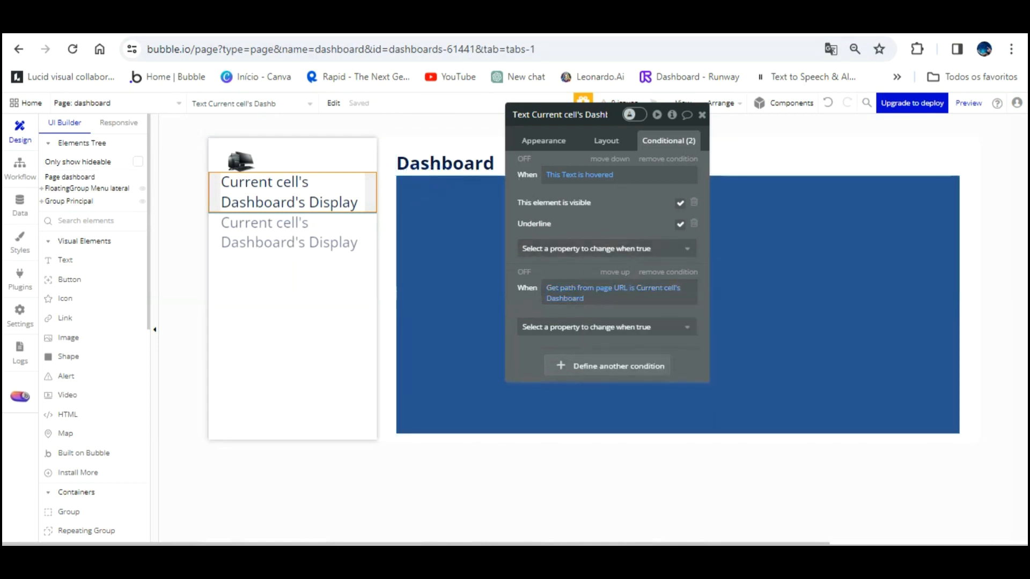
left_click(212, 25)
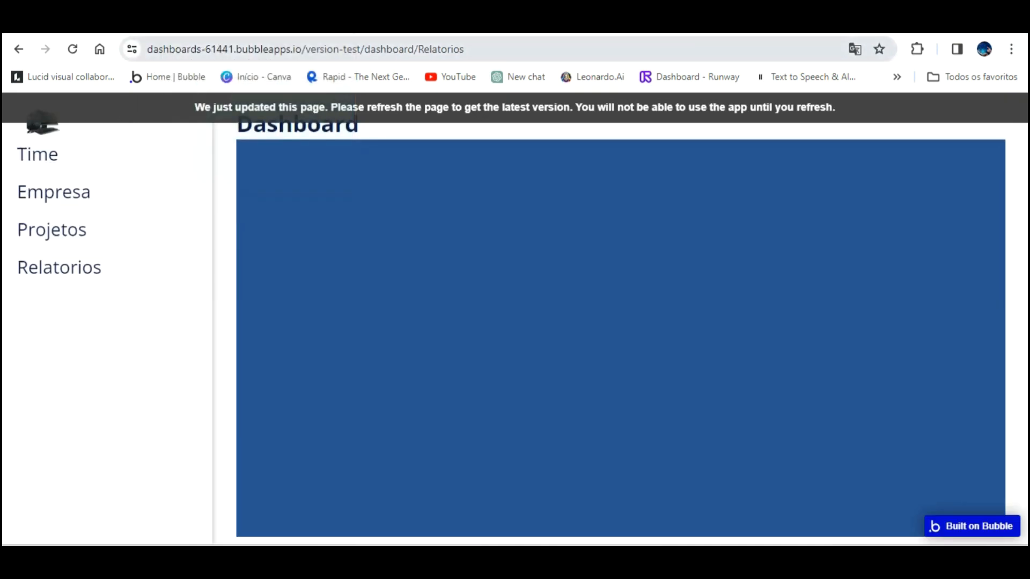
left_click(166, 24)
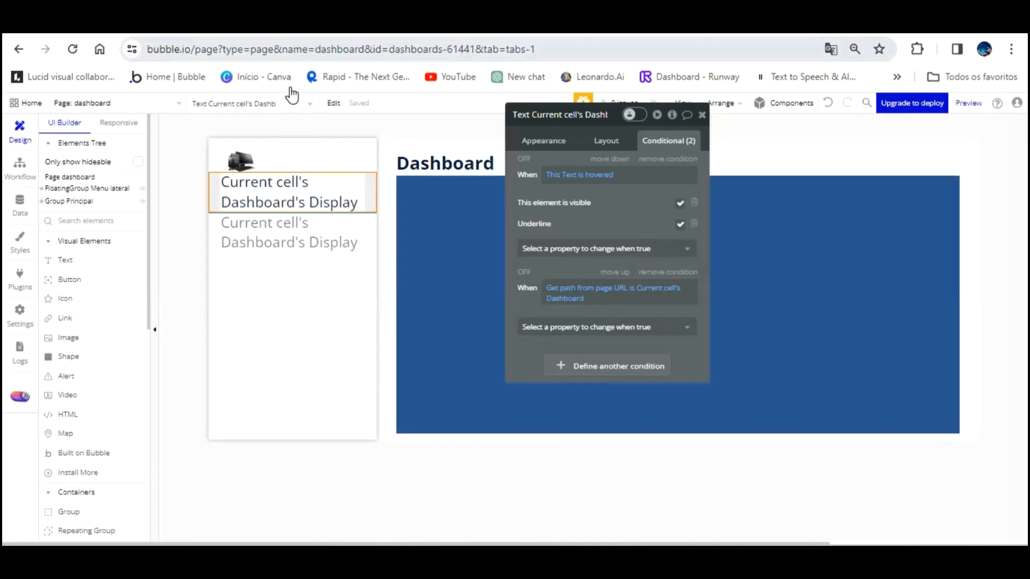
Add a Background style property to the menu text's URL path condition and set it to Flat color
left_click(611, 326)
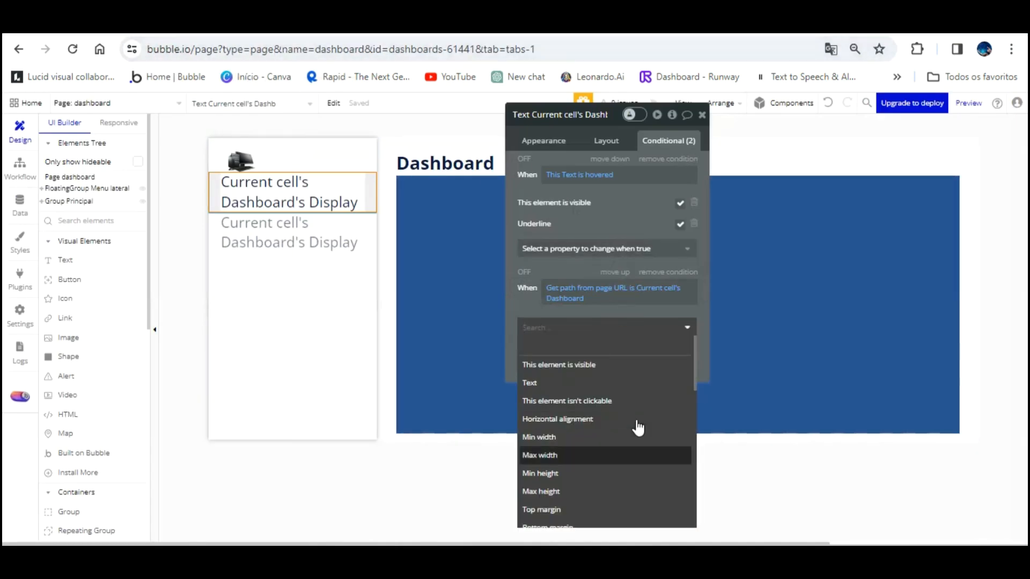
scroll(636, 429, "down", 10)
scroll(635, 434, "down", 2)
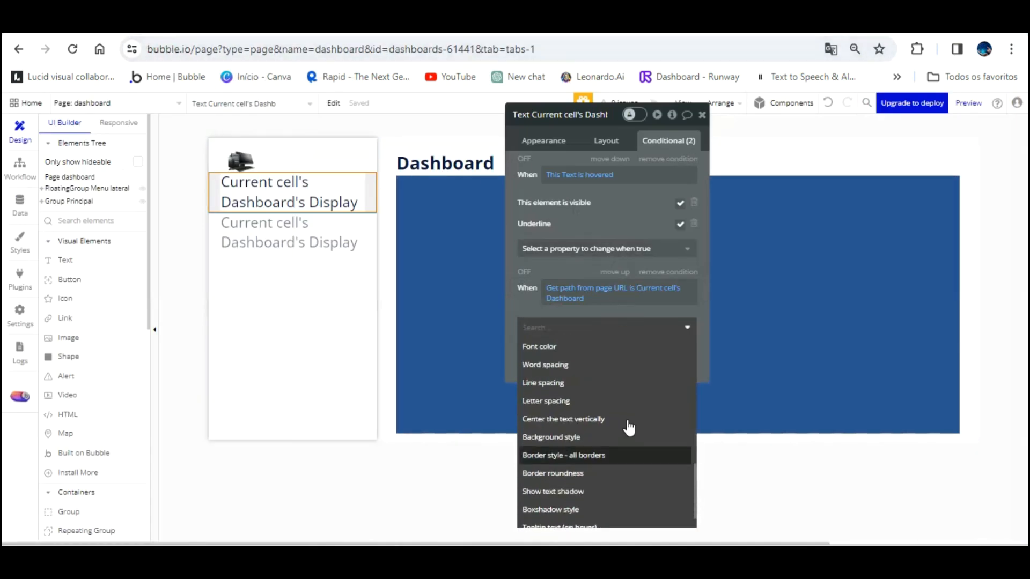
left_click(607, 437)
left_click(601, 323)
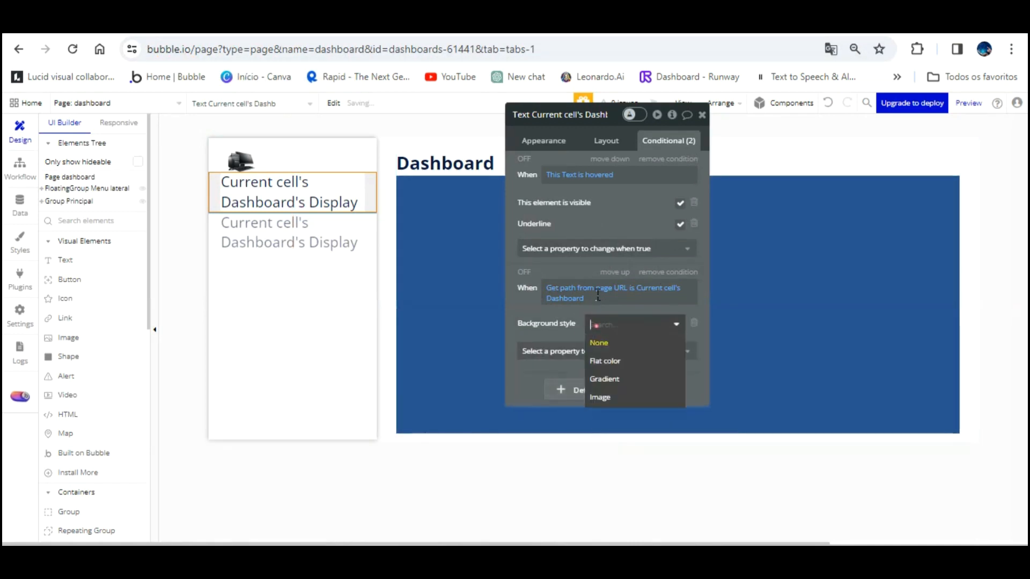
left_click(608, 351)
Add a Background color of #B5A9A9 to the URL path condition and make the element visible when it is true
left_click(571, 350)
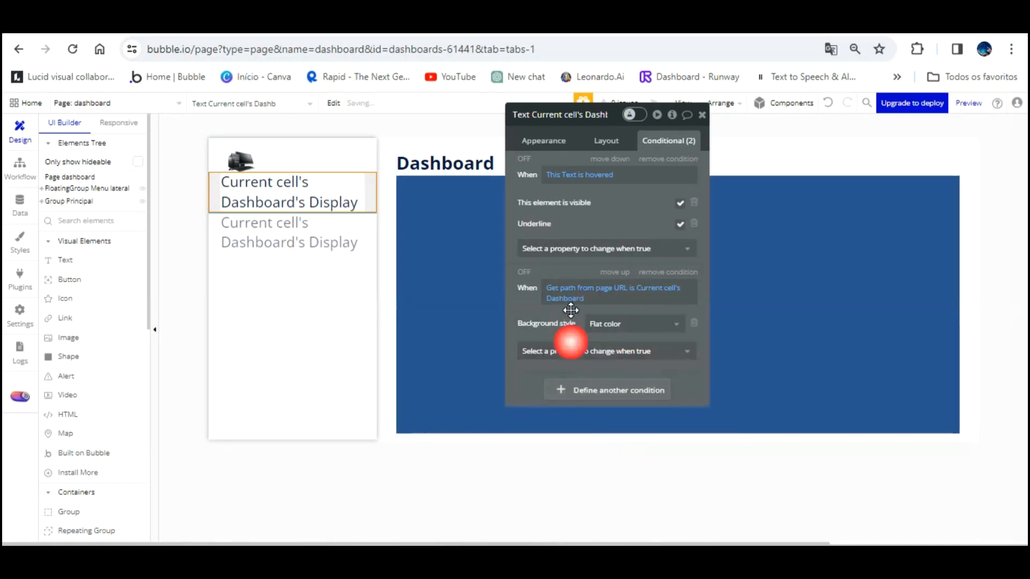
scroll(628, 386, "down", 10)
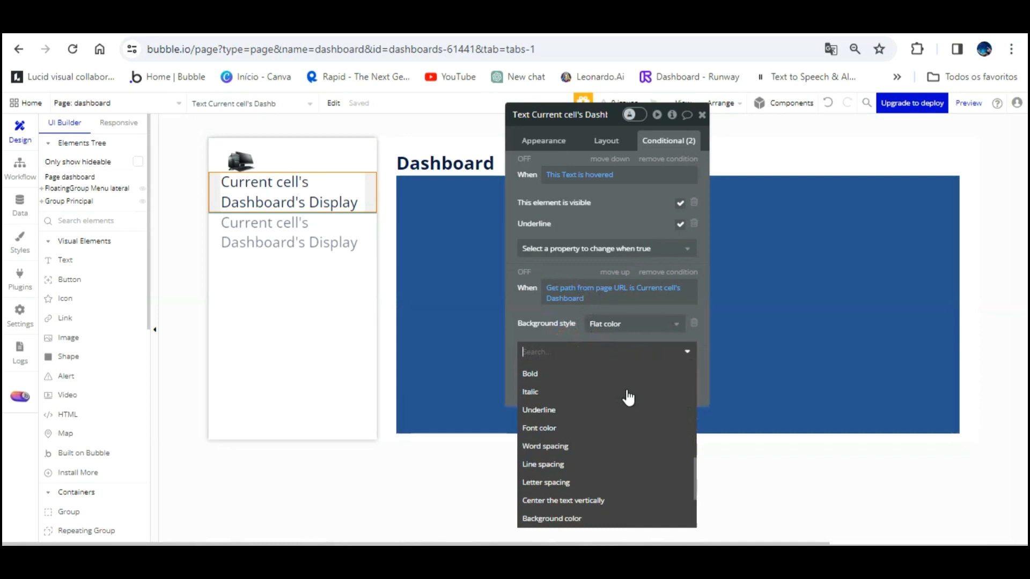
scroll(629, 397, "up", 2)
scroll(629, 397, "down", 3)
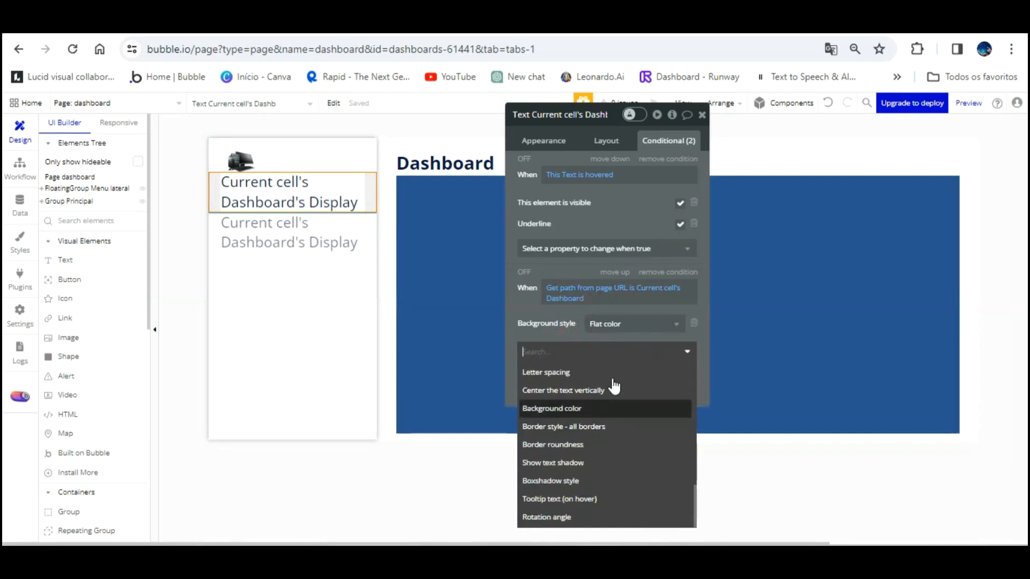
left_click(612, 407)
left_click(593, 347)
left_click(591, 381)
left_click_drag(591, 350, 588, 352)
left_click(539, 278)
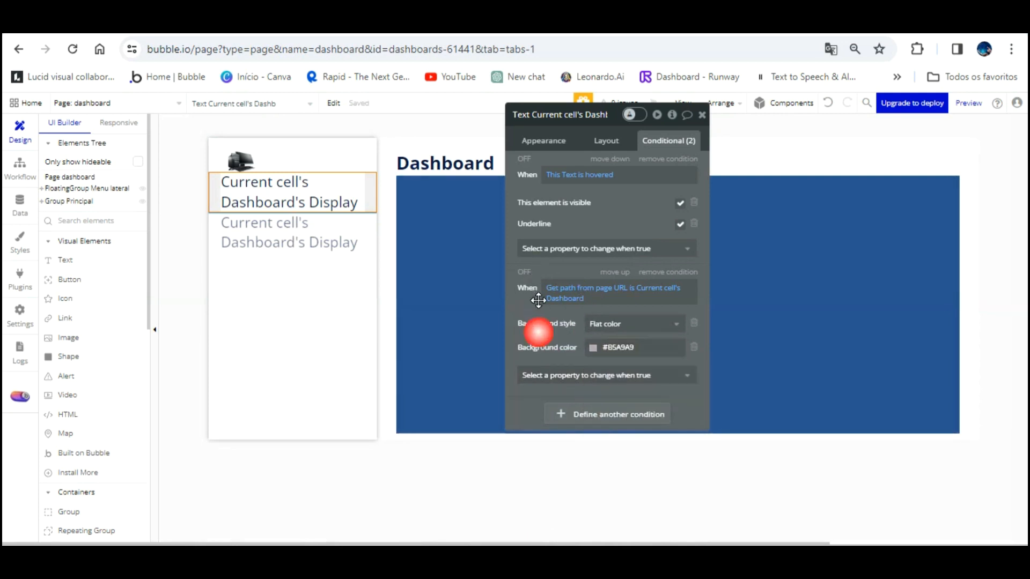
left_click(575, 376)
left_click(575, 410)
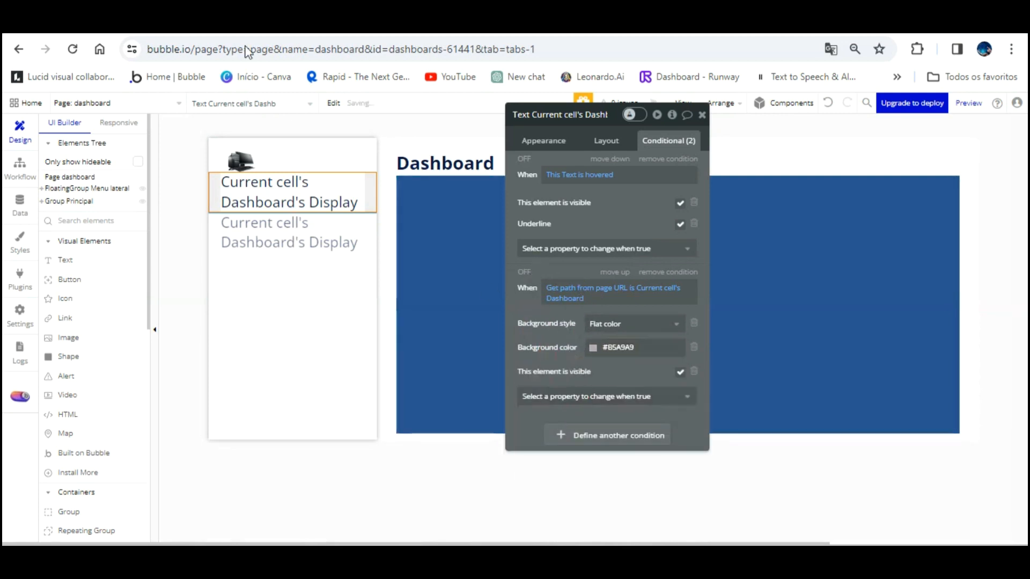
Reload the dashboard preview and test the active highlight on the Time, Empresa, Projetos and Relatorios menu items
left_click(230, 25)
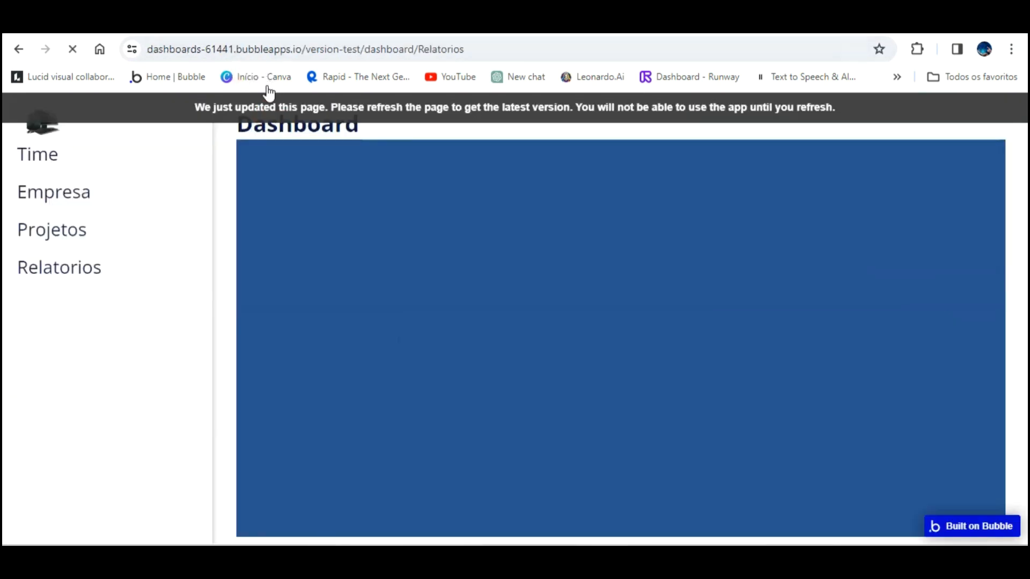
left_click(72, 230)
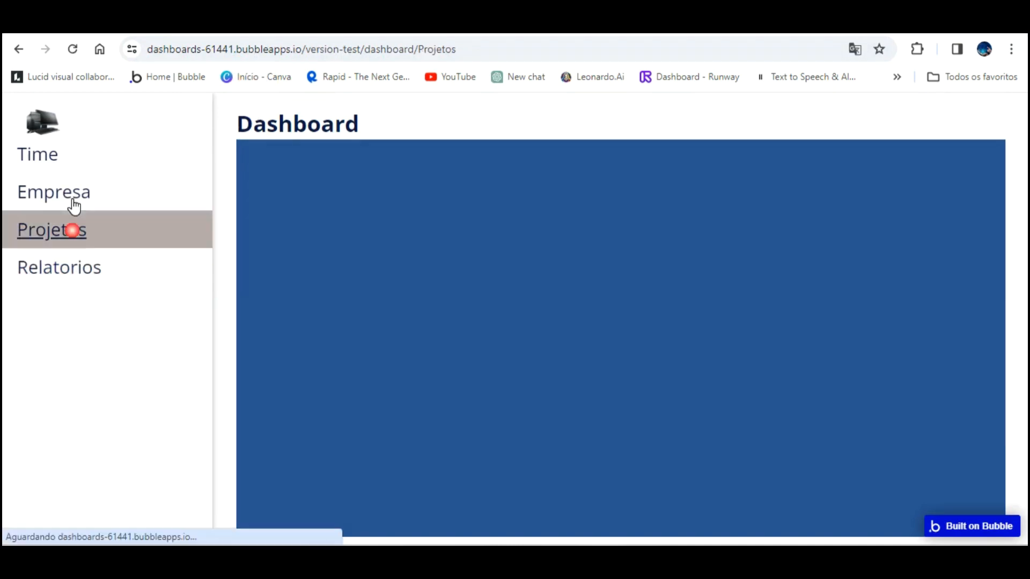
left_click(74, 178)
left_click(59, 150)
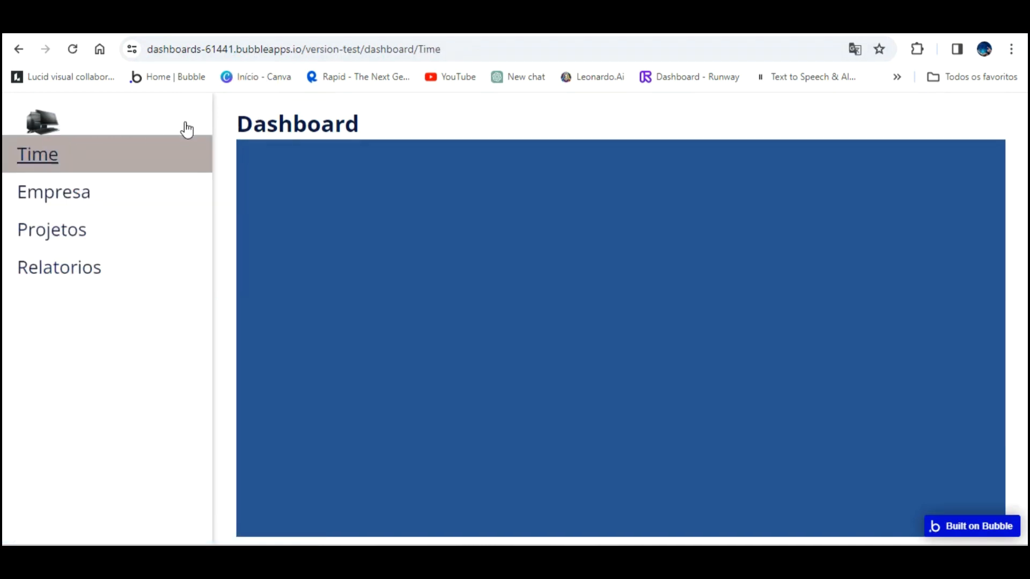
left_click(86, 189)
left_click(76, 231)
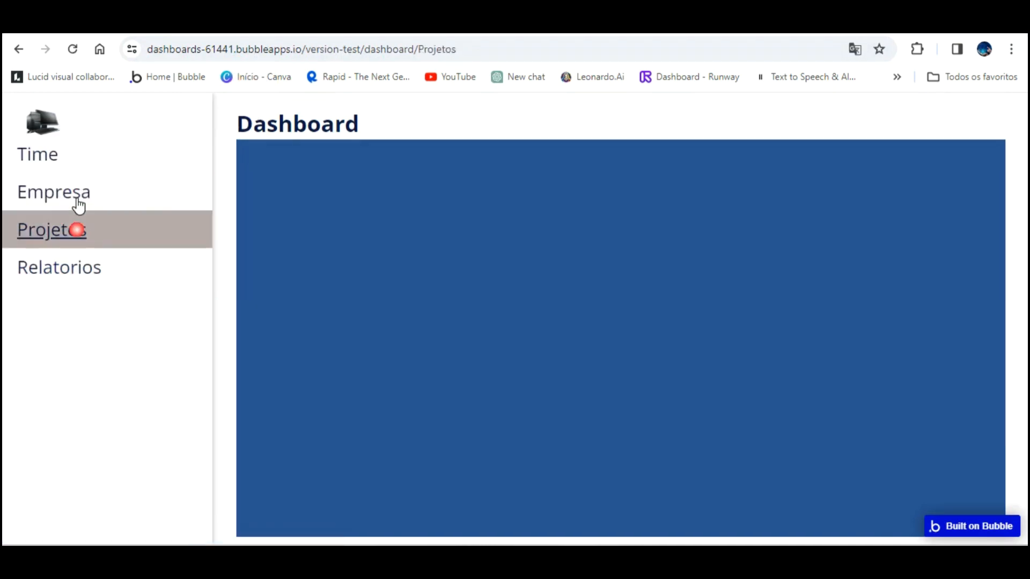
left_click(77, 264)
left_click(76, 226)
left_click(71, 186)
left_click(57, 160)
Review the menu text's conditions in the editor, then retest Empresa, Projetos and Relatorios in the preview
left_click(182, 21)
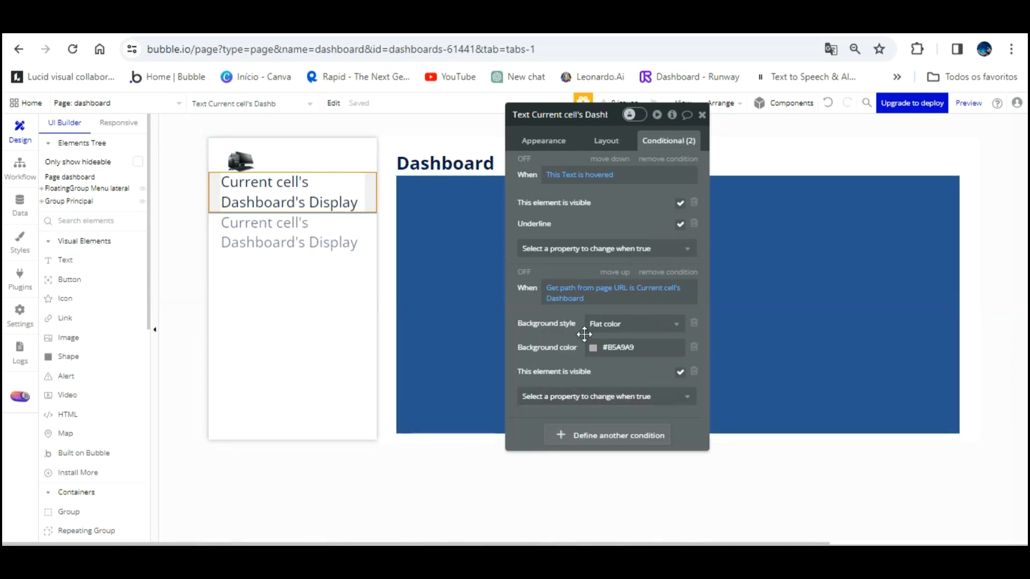
left_click(182, 22)
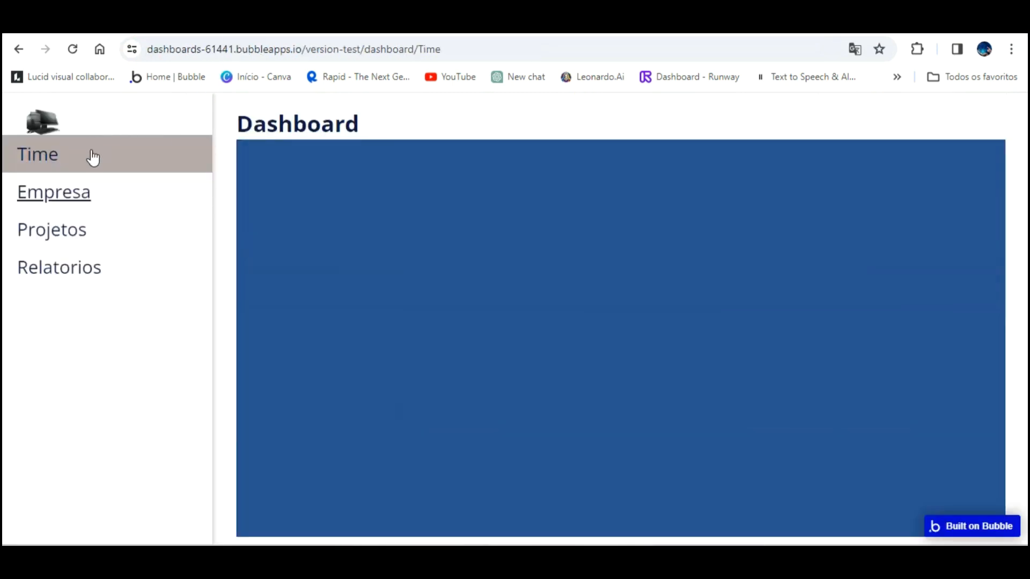
left_click(88, 191)
left_click(80, 230)
left_click(78, 264)
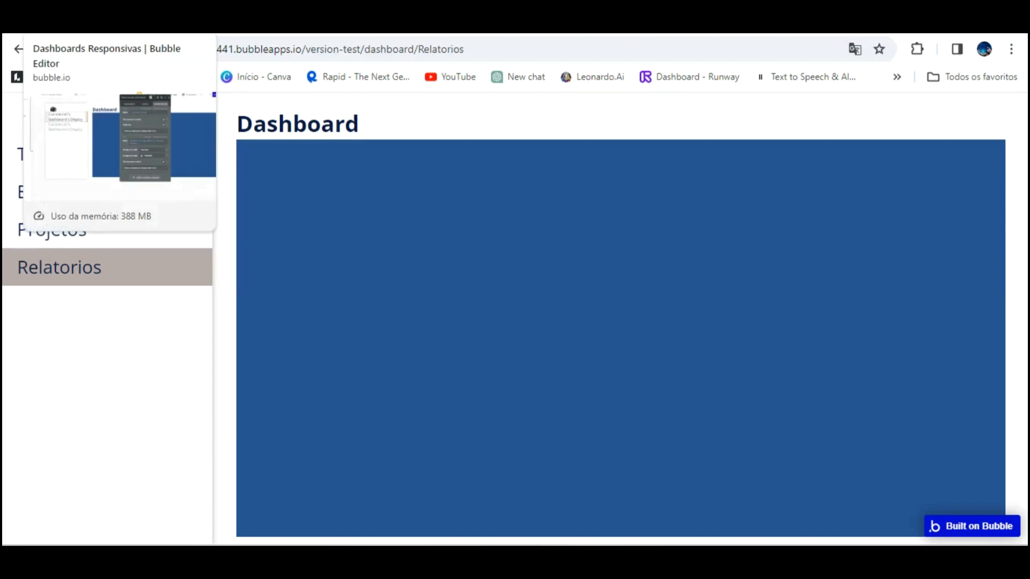
Set the menu text's left and right padding to 0 px and its left and right margins to 20 px
left_click(81, 25)
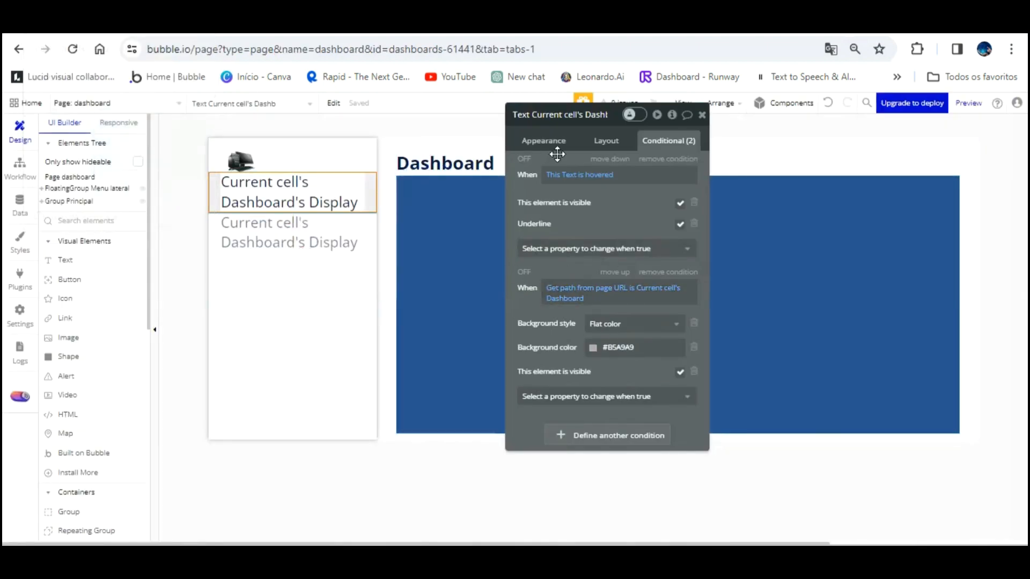
left_click(606, 140)
scroll(651, 322, "down", 3)
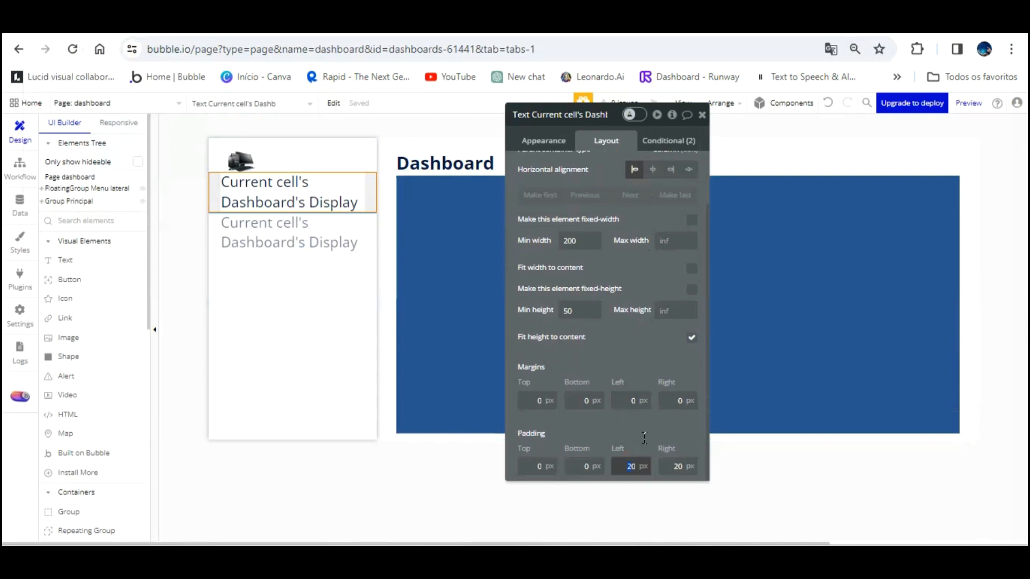
key("Tab")
type("0")
left_click(631, 401)
type("20")
left_click(686, 399)
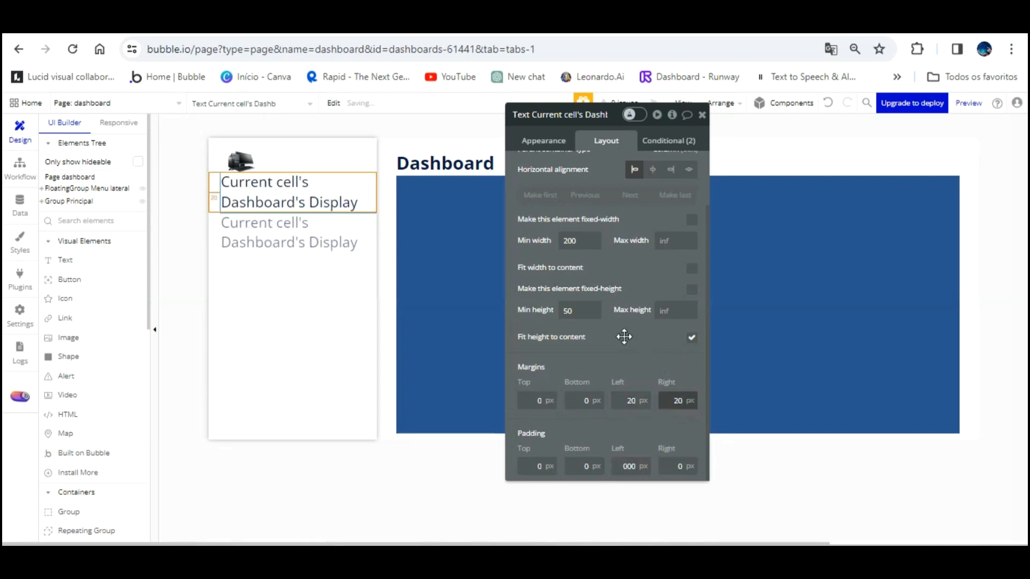
Reload the preview and check how the menu highlight looks with the new margins on Time, Empresa, Projetos and Relatorios
left_click(295, 26)
key("F5")
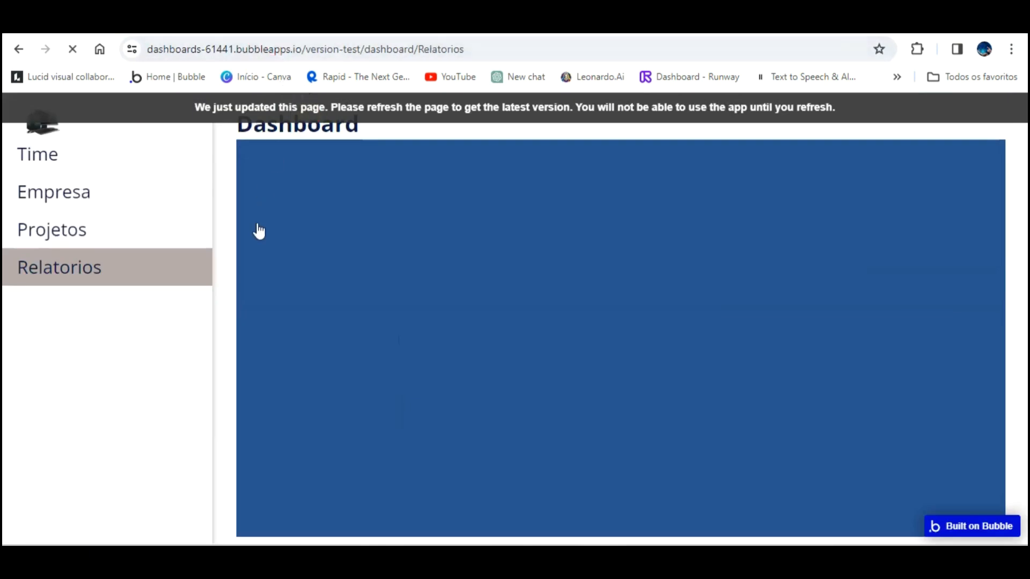
left_click(81, 153)
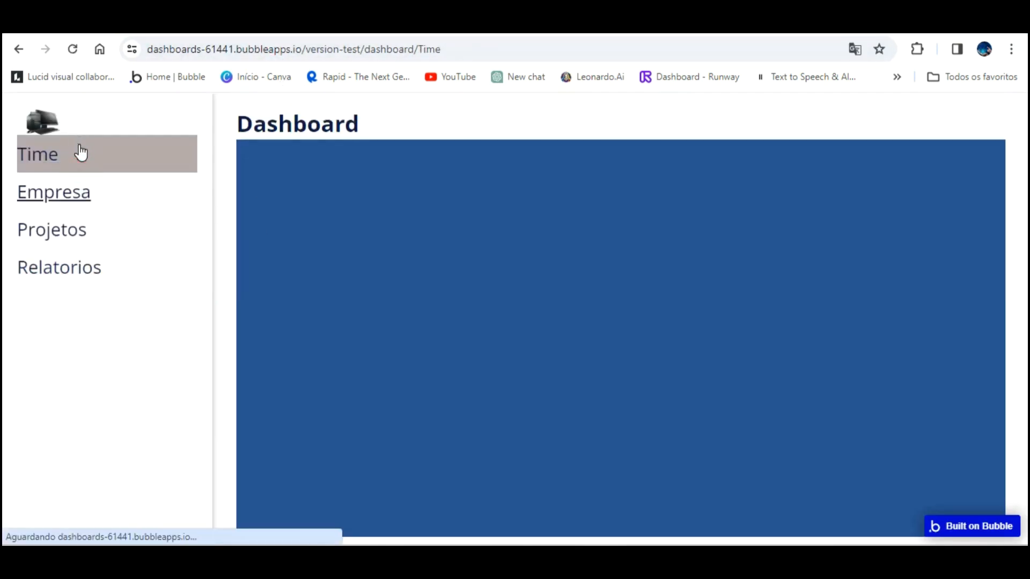
left_click(80, 193)
left_click(81, 230)
left_click(78, 259)
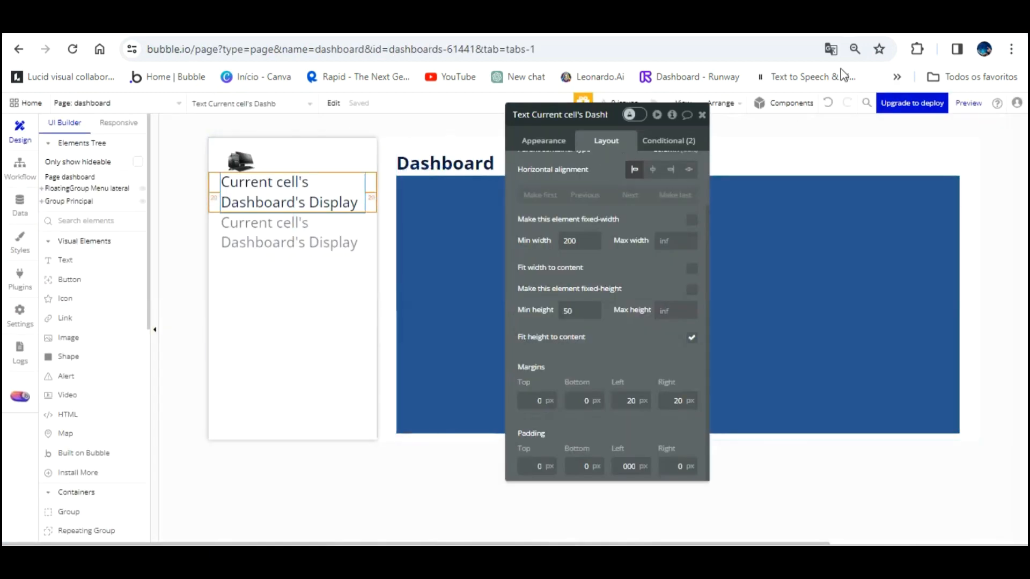
Undo the margin and padding changes on the menu text
left_click(827, 102)
left_click(827, 101)
left_click(828, 102)
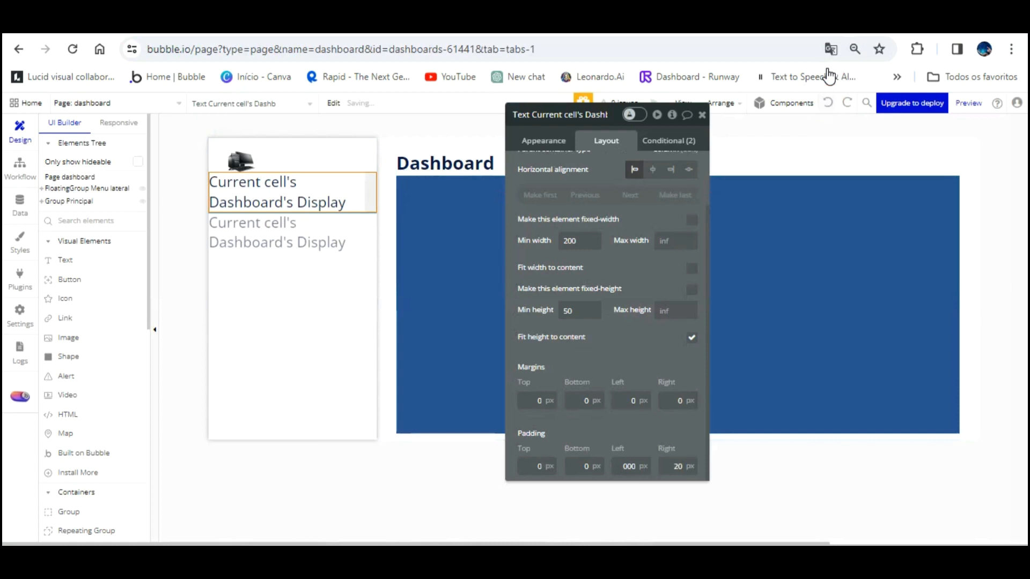
left_click(827, 101)
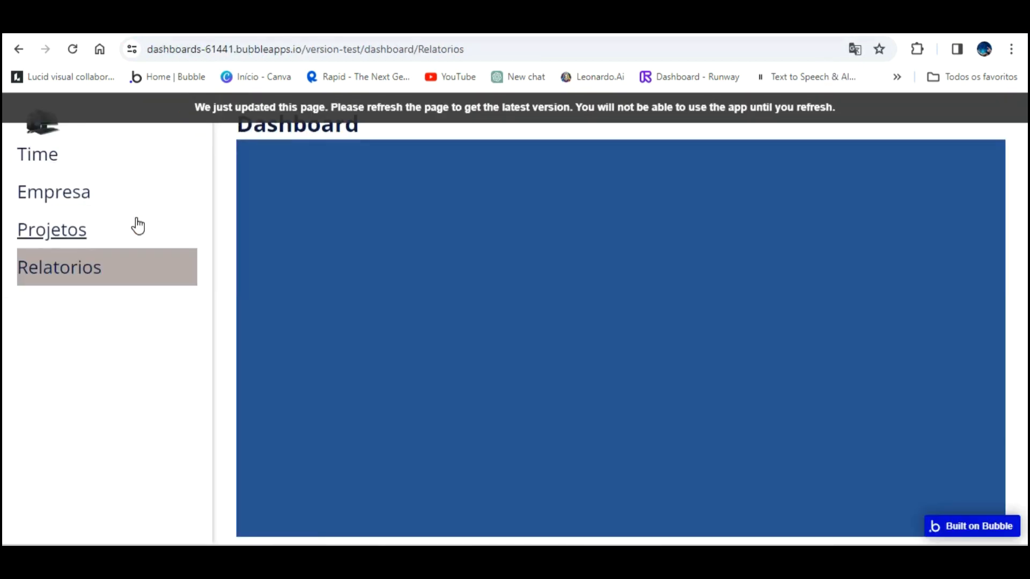
Refresh the preview and check the full-width highlight by switching through all the side menu items
left_click(202, 107)
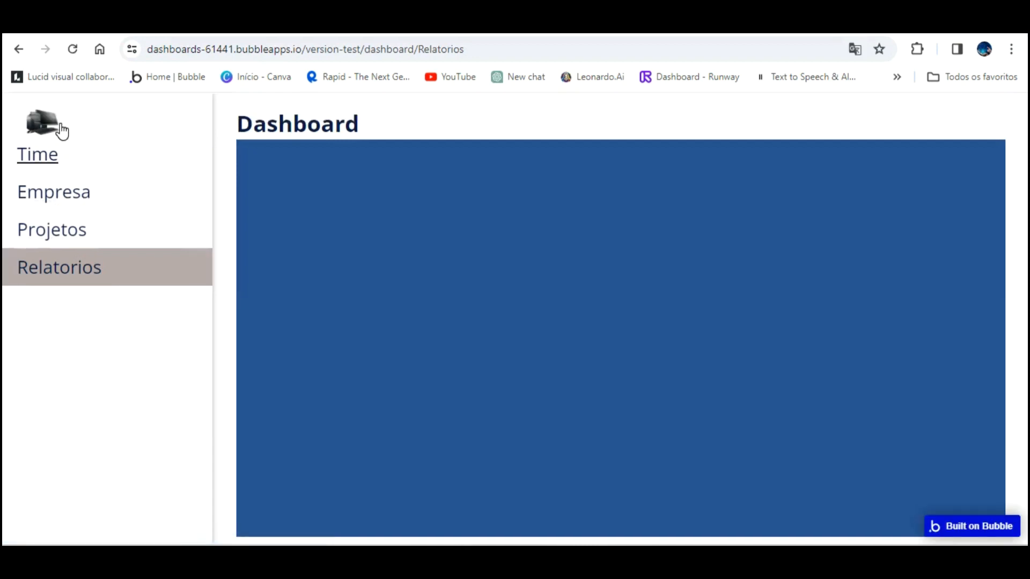
left_click(70, 154)
left_click(70, 194)
left_click(73, 231)
left_click(72, 267)
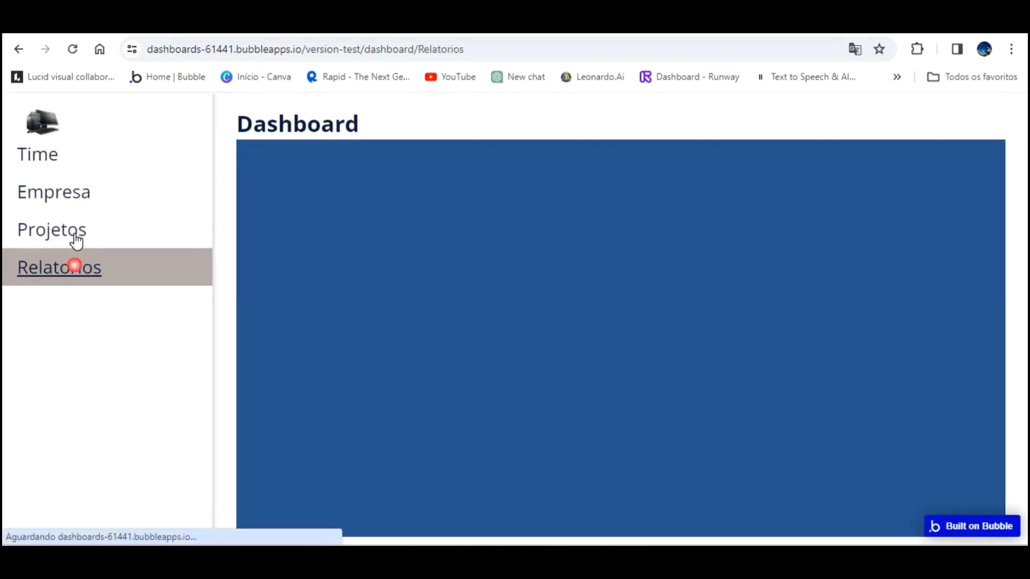
left_click(69, 163)
left_click(65, 230)
left_click(64, 267)
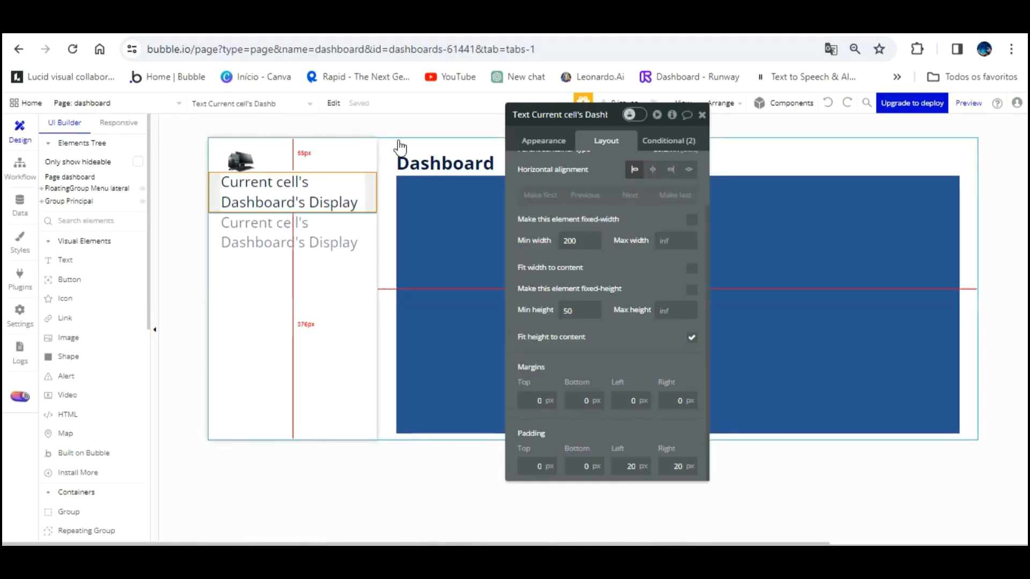
Select the Dashboard heading above the blue area and open its appearance settings
left_click(470, 137)
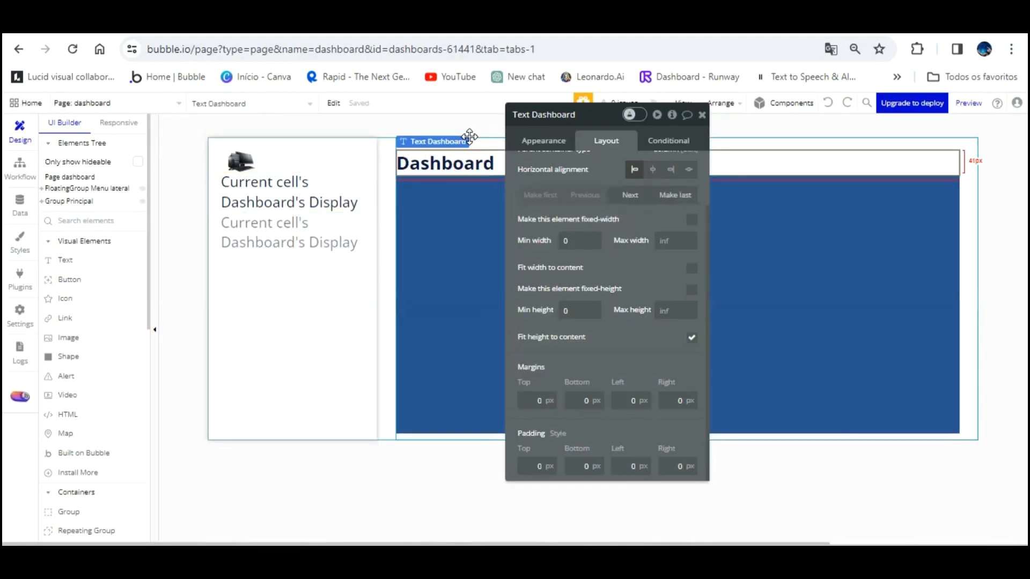
left_click(539, 141)
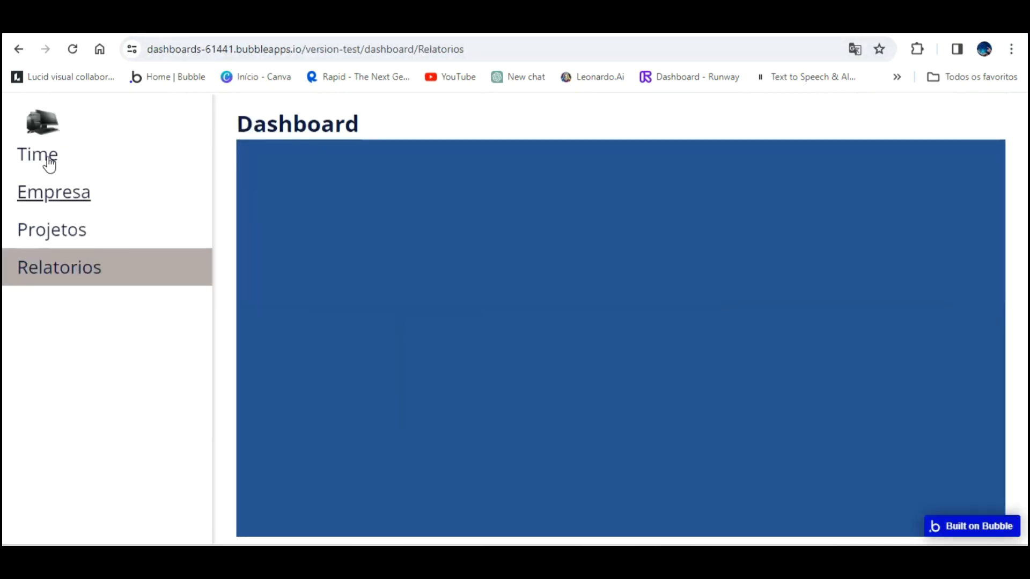
Switch through Time, Empresa, Projetos and Relatorios in the preview while checking the page heading
left_click(67, 157)
left_click(67, 189)
left_click(74, 231)
left_click(75, 267)
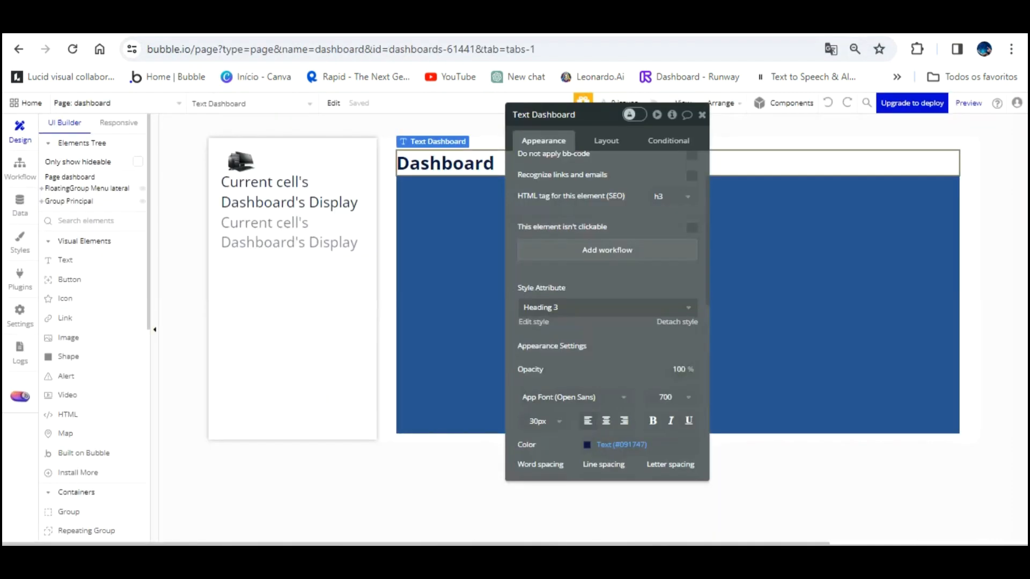
Replace the Dashboard heading's text with dynamic data that gets the path from the page URL as text
scroll(642, 380, "up", 3)
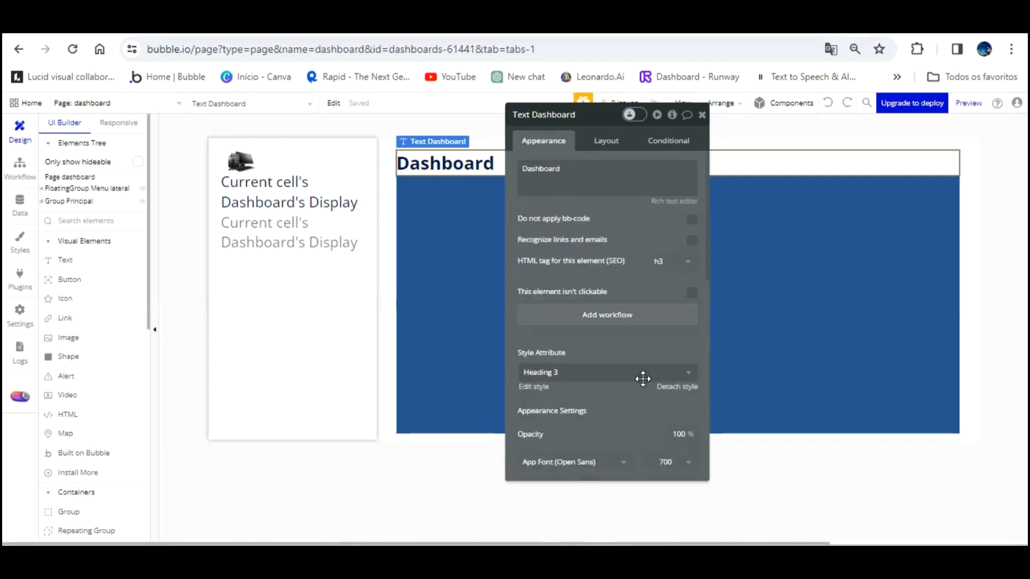
double_click(550, 176)
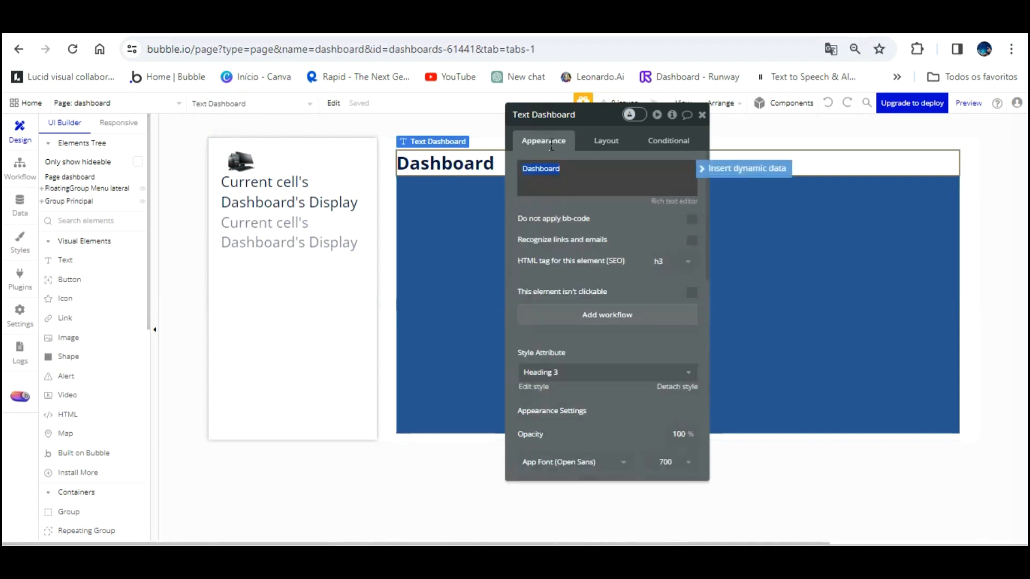
left_click(743, 168)
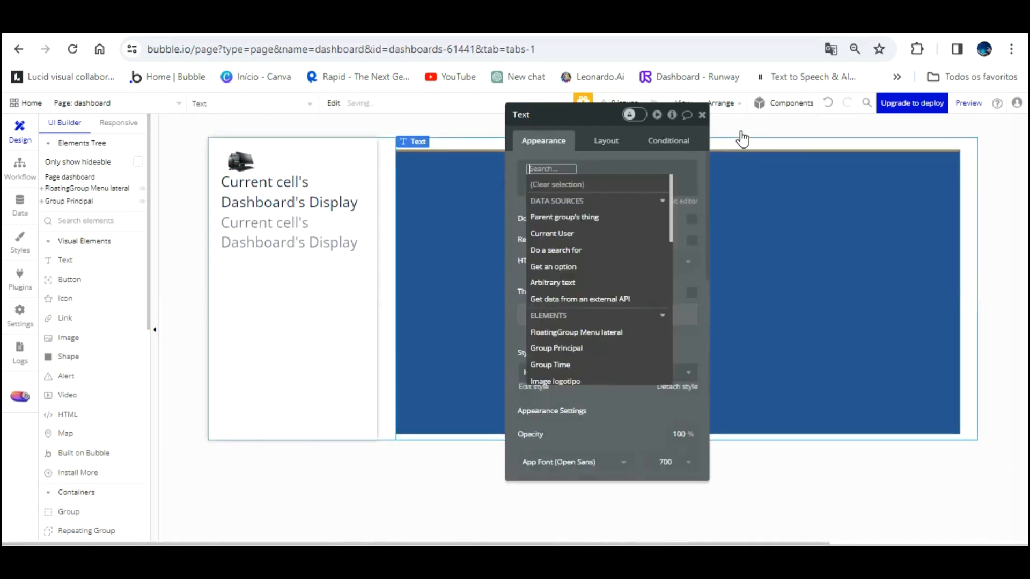
type("get")
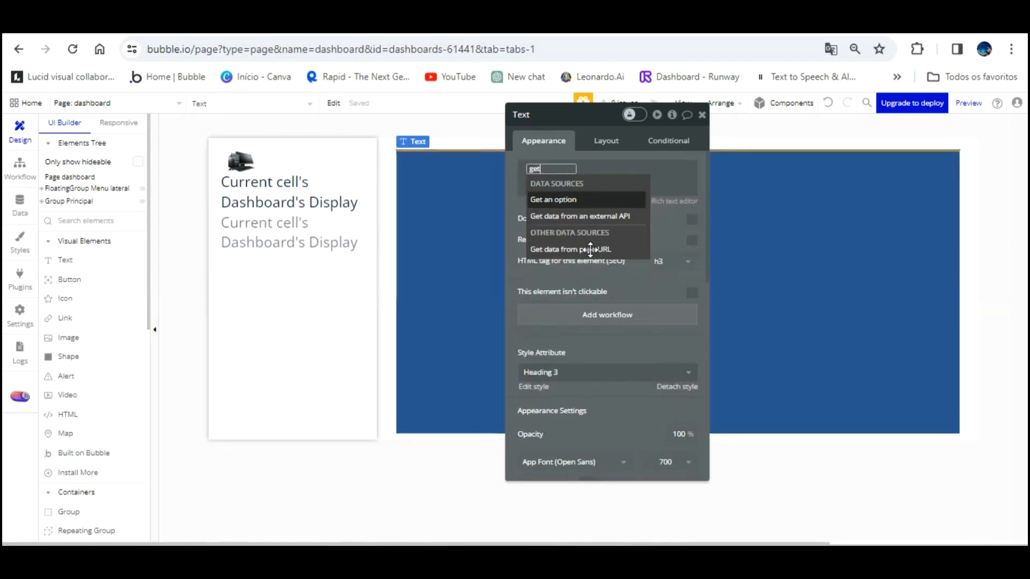
left_click(584, 249)
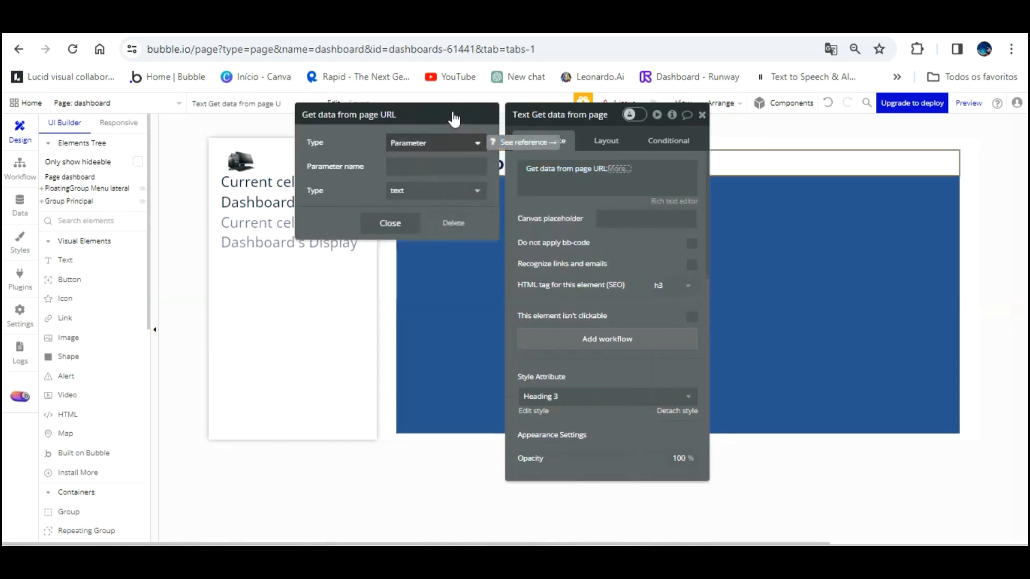
left_click(451, 142)
left_click(426, 178)
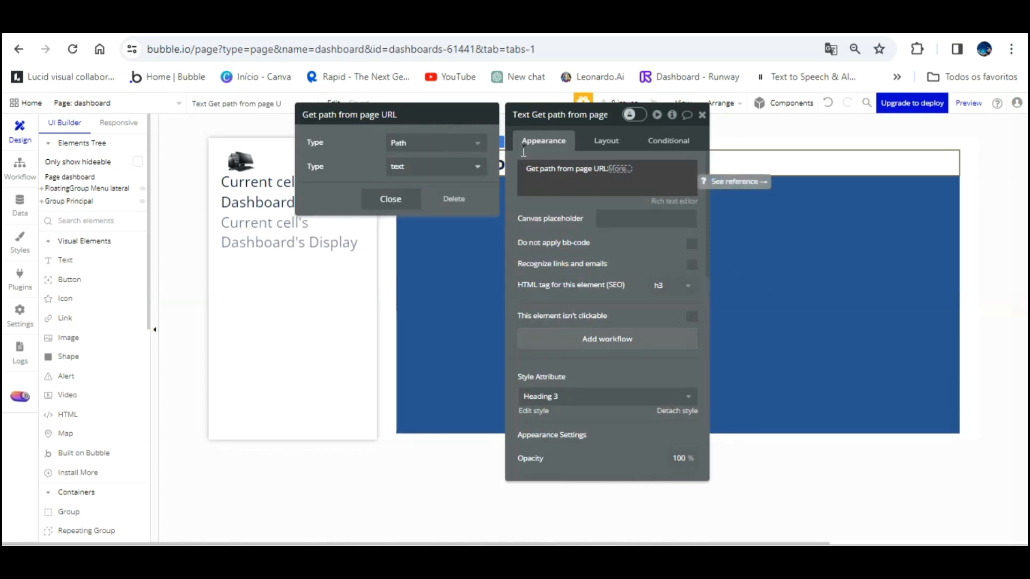
left_click(578, 188)
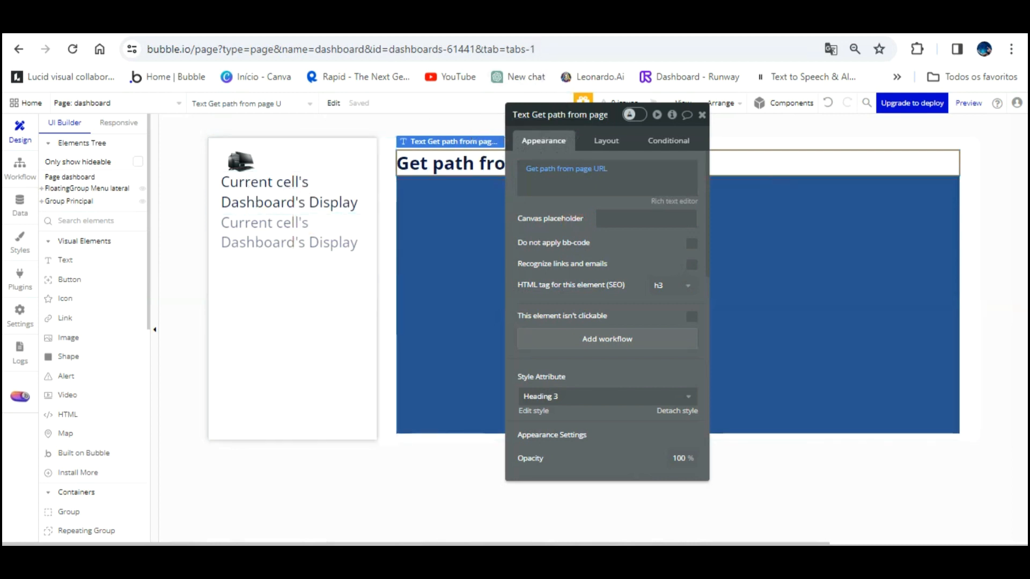
Refresh the preview and check that the page heading follows the selected side menu item
left_click(375, 45)
left_click(432, 105)
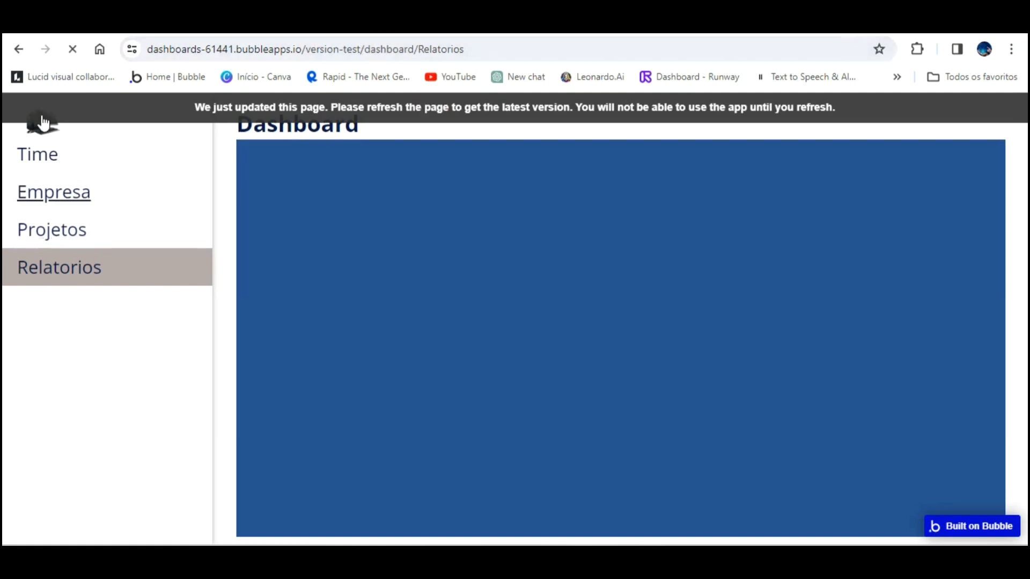
left_click(74, 231)
left_click(75, 204)
left_click(54, 155)
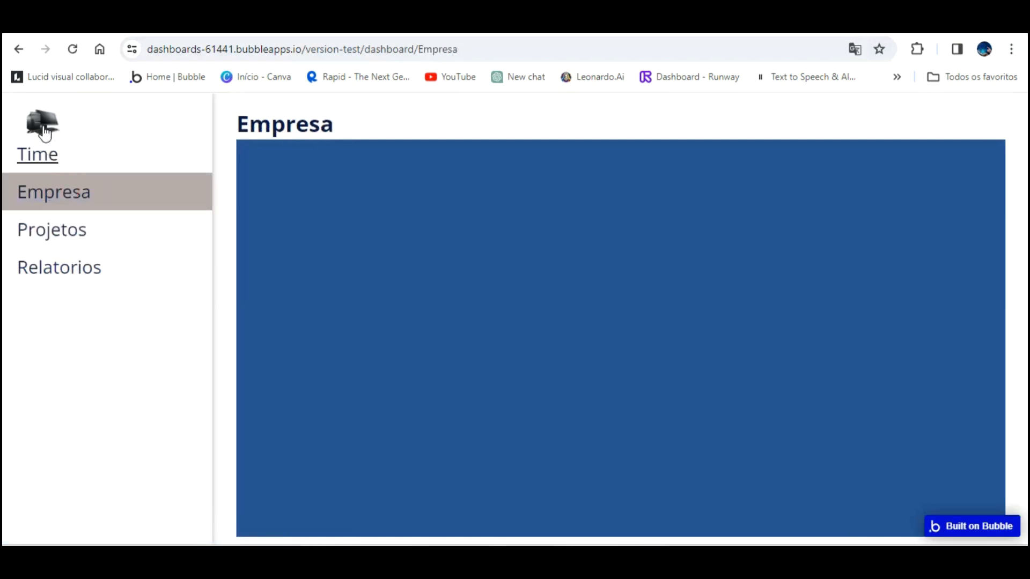
left_click(58, 194)
left_click(62, 232)
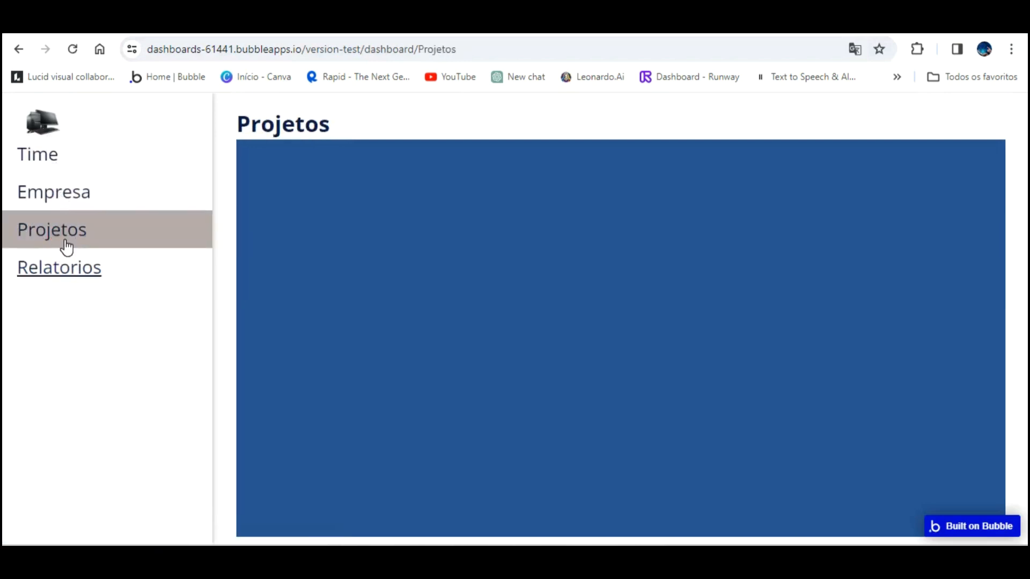
left_click(64, 267)
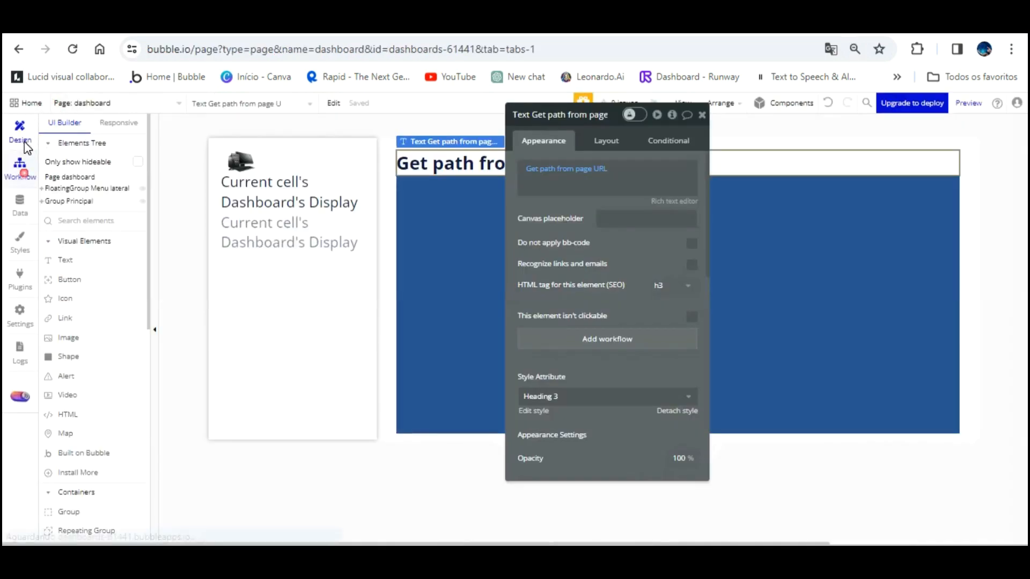
Review the menu text's Go to page dashboard workflow and recheck the heading by switching through the menu items in the preview
left_click(22, 166)
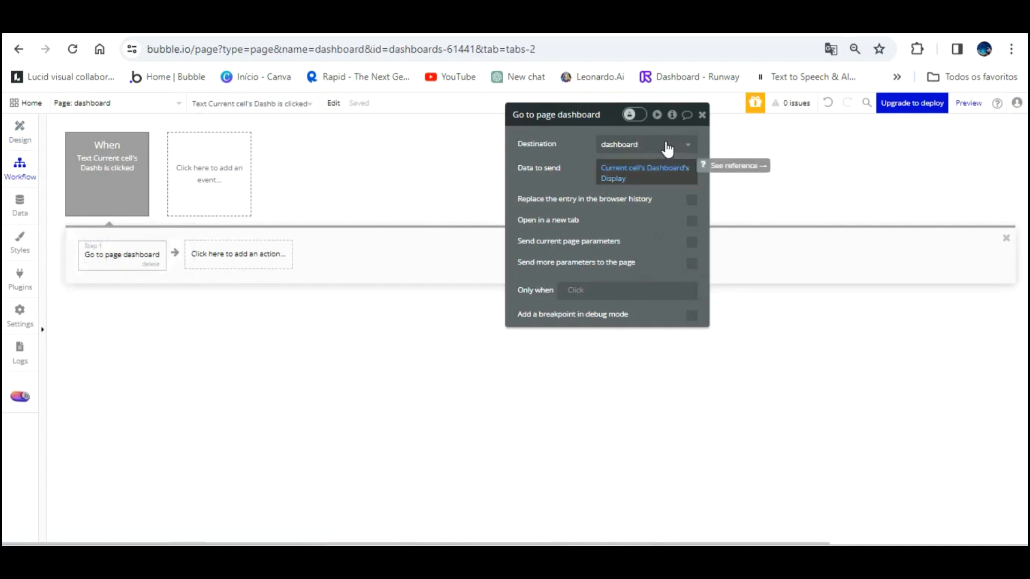
left_click(272, 29)
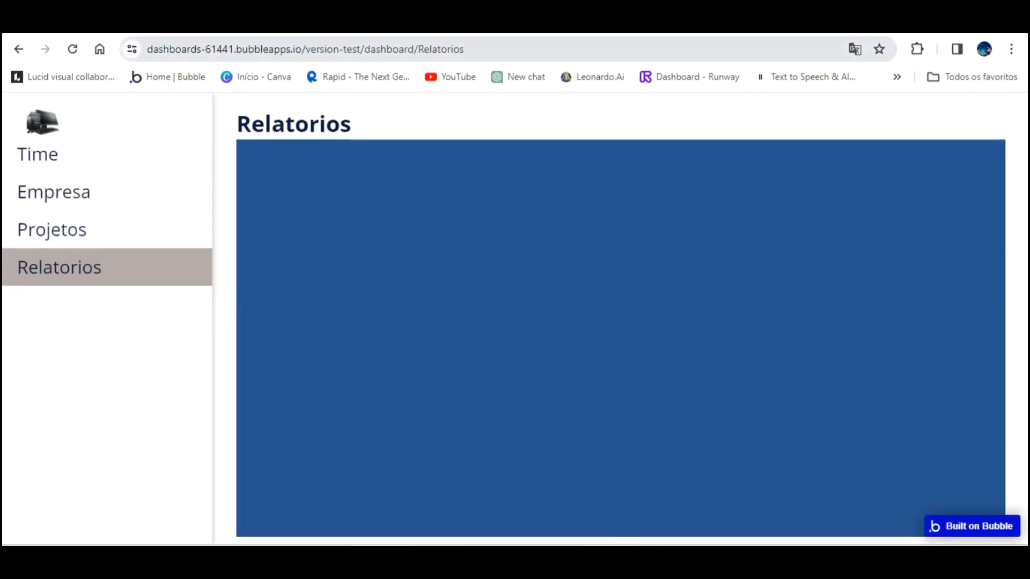
left_click(59, 192)
left_click(59, 268)
left_click(61, 160)
left_click(63, 201)
left_click(73, 241)
left_click(69, 268)
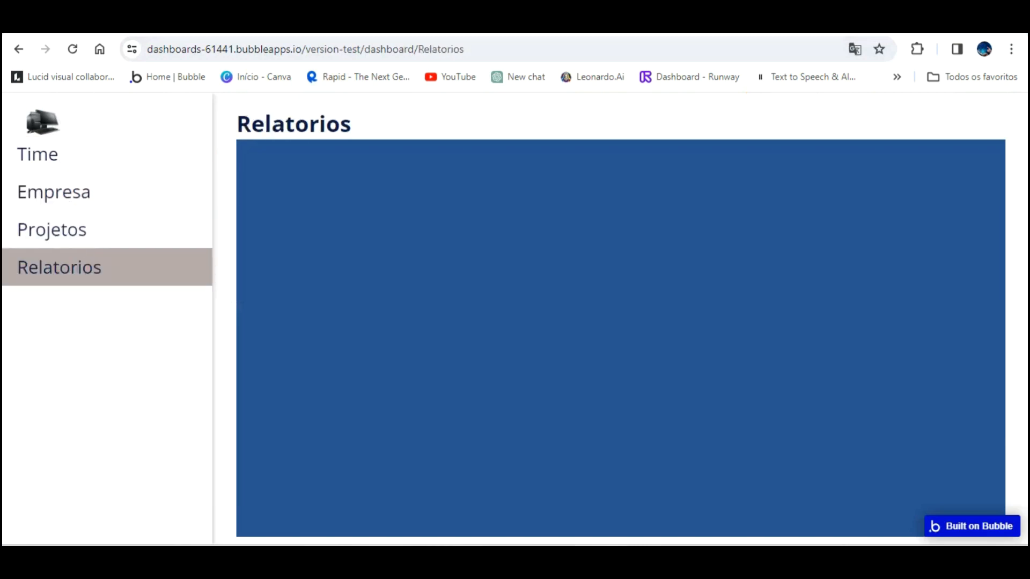
Return to the dashboard page's design view and expand Group Principal in the elements tree to reach Group Time
left_click(112, 28)
left_click(16, 130)
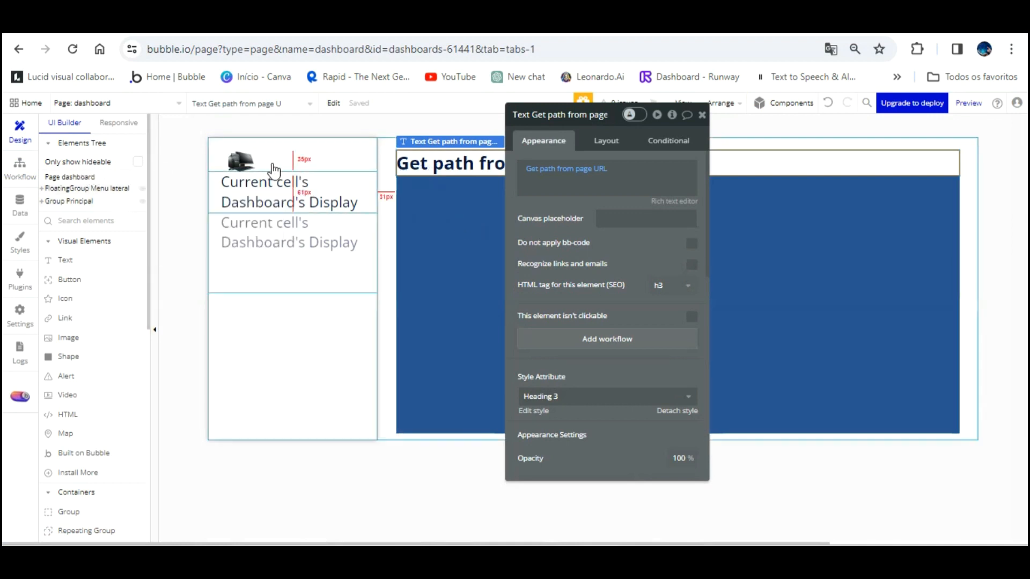
left_click(236, 27)
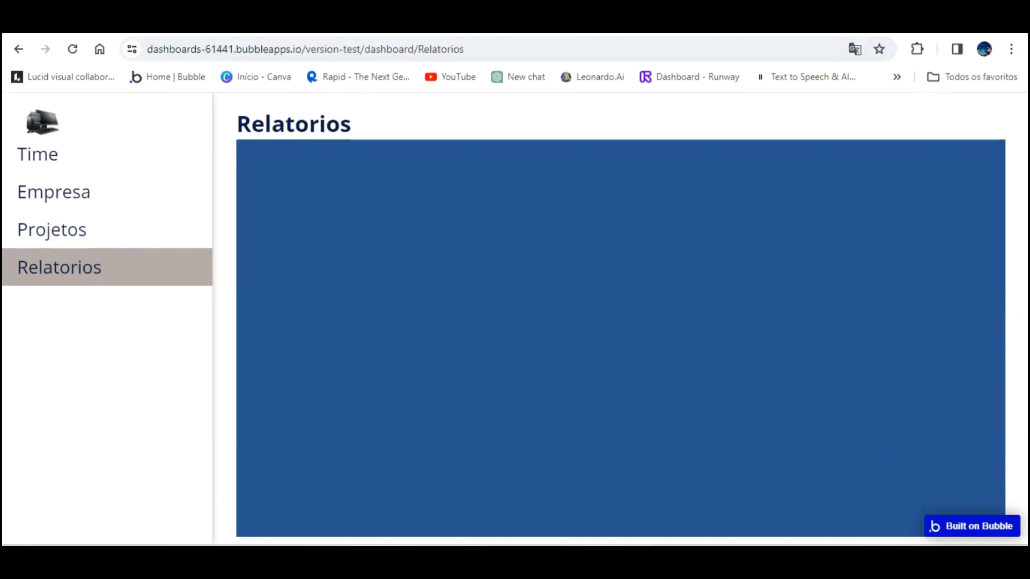
left_click(108, 27)
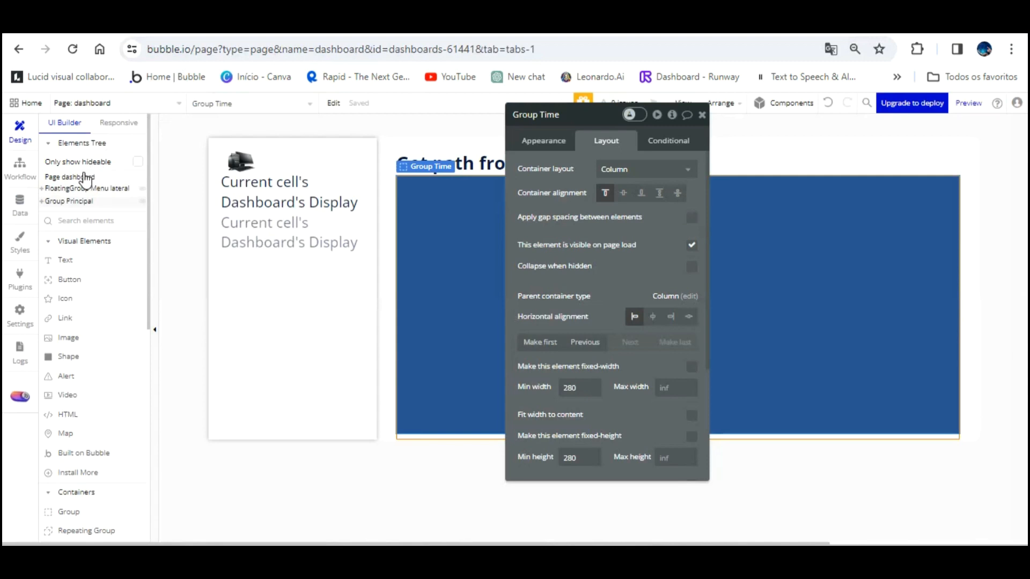
mouse_move(86, 178)
left_click(41, 201)
left_click(78, 226)
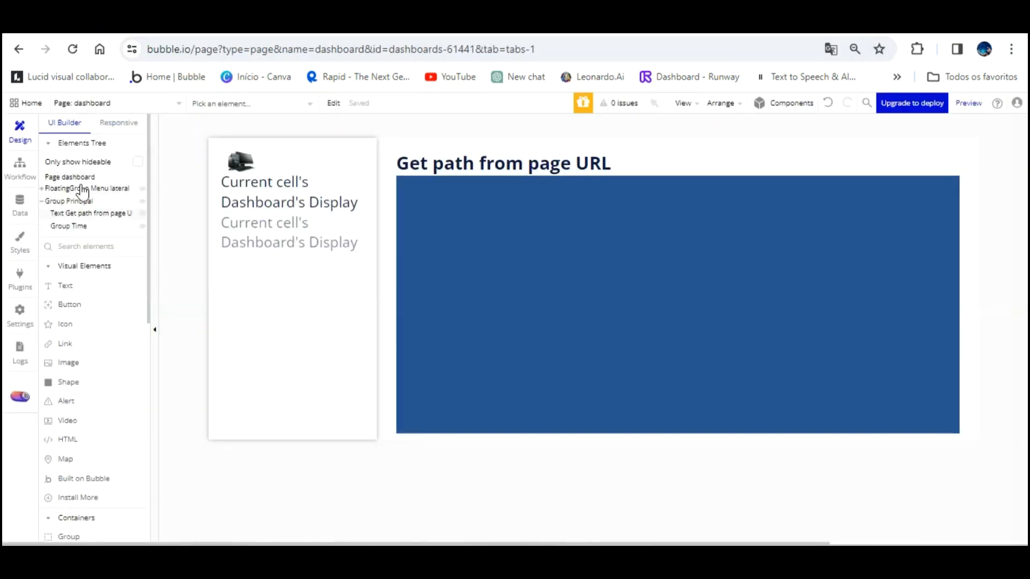
Copy Group Time and paste three duplicates of it inside Group Principal
right_click(75, 227)
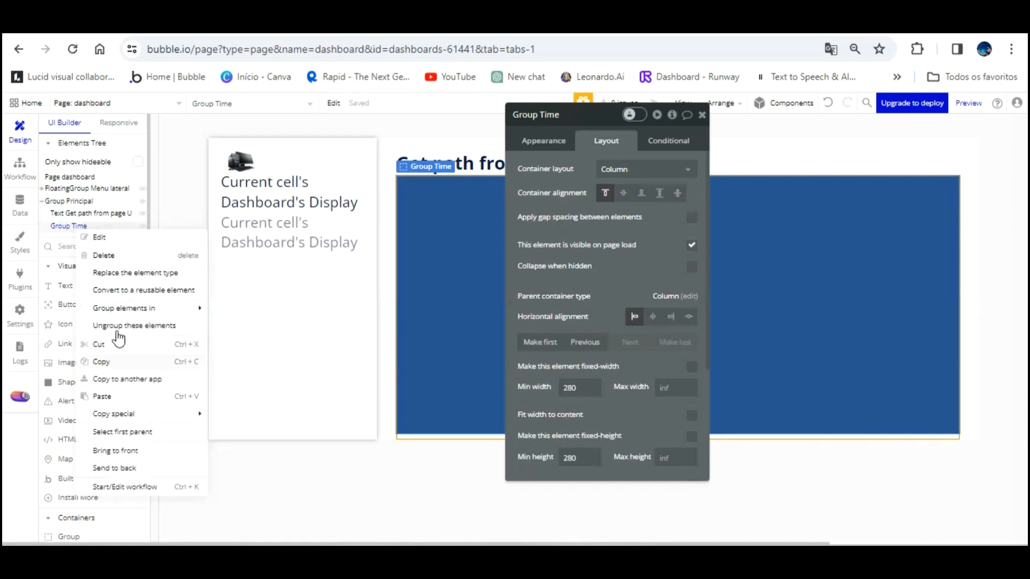
left_click(110, 361)
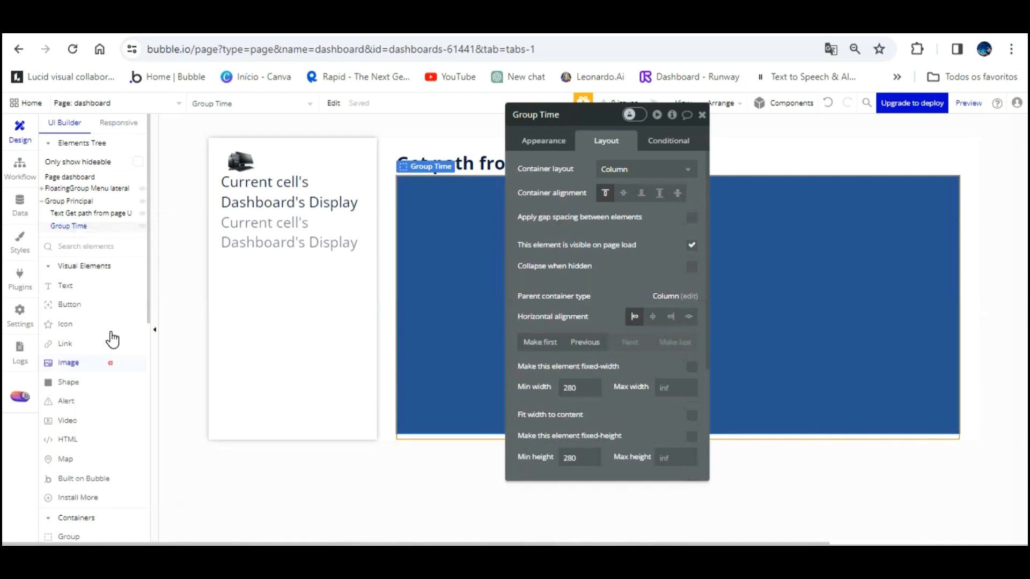
right_click(78, 203)
left_click(115, 395)
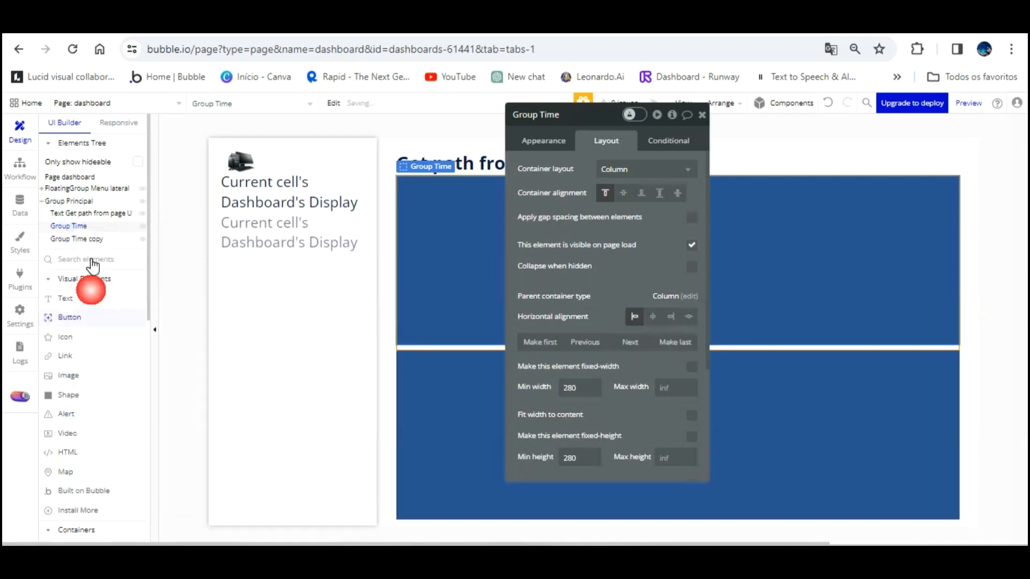
right_click(79, 227)
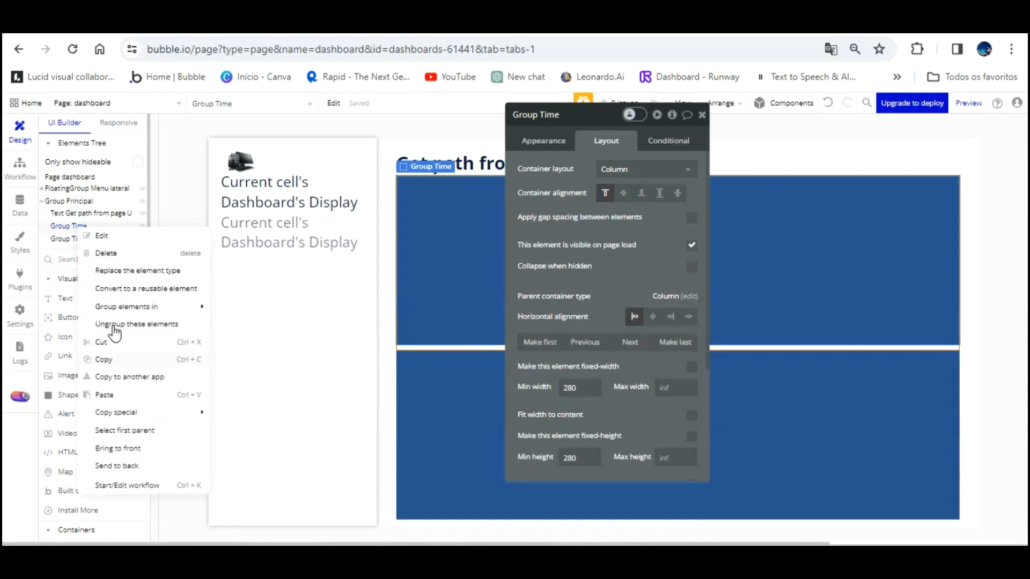
left_click(111, 395)
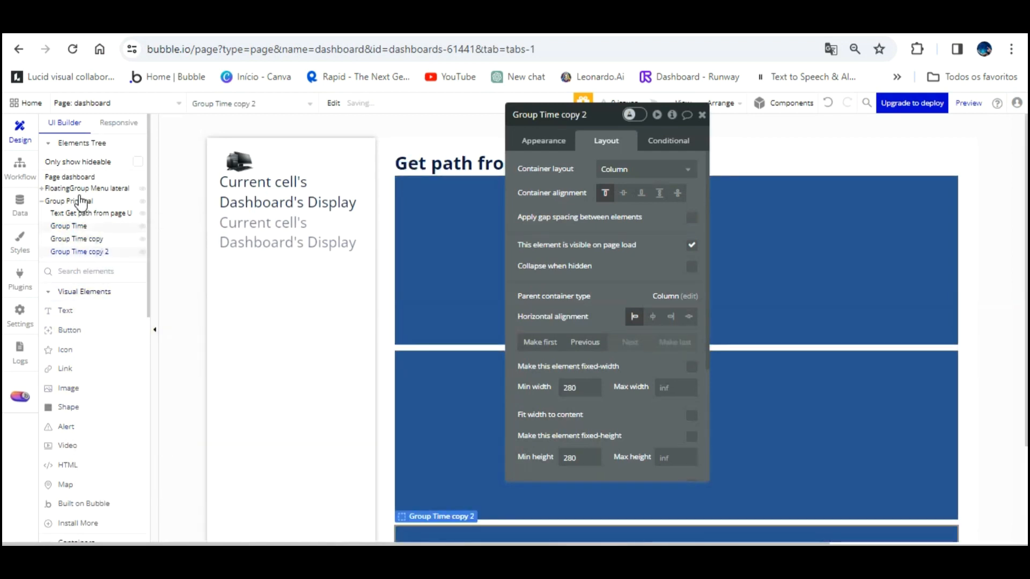
right_click(79, 226)
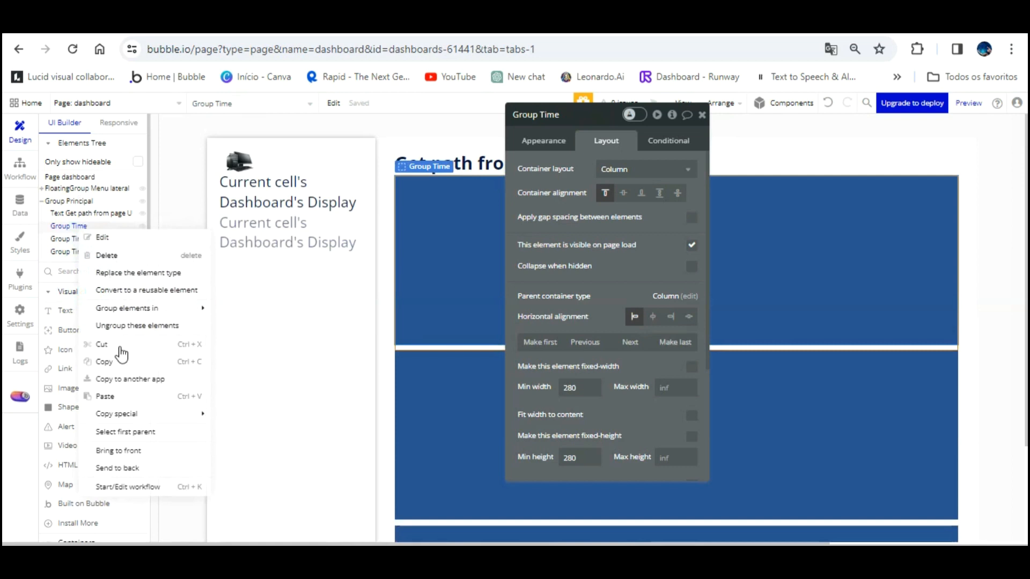
left_click(118, 367)
key("ctrl+v")
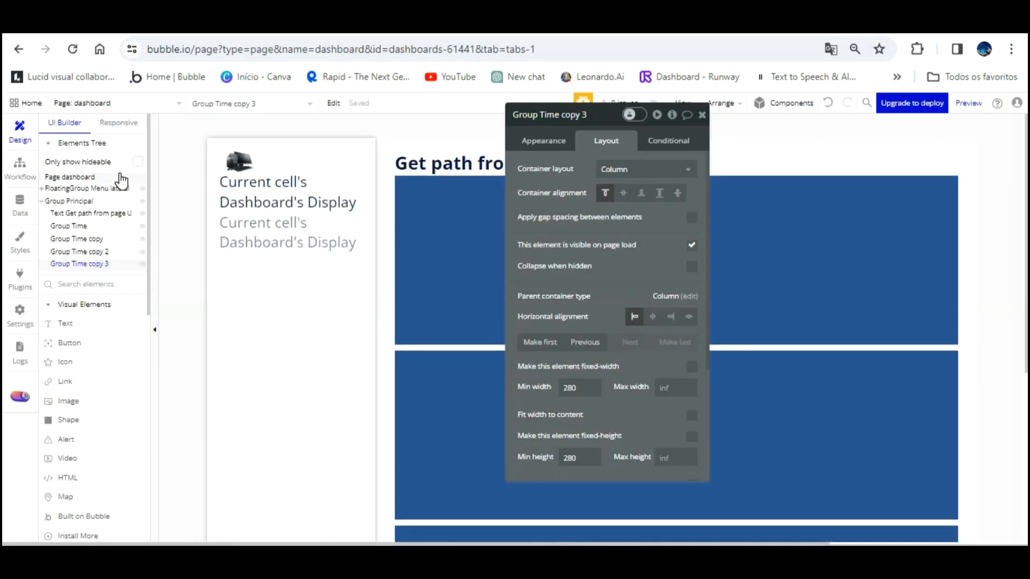
Rename the three Group Time copies as Group Empresa, Group Projetos and Group Relatórios, in order
left_click(92, 239)
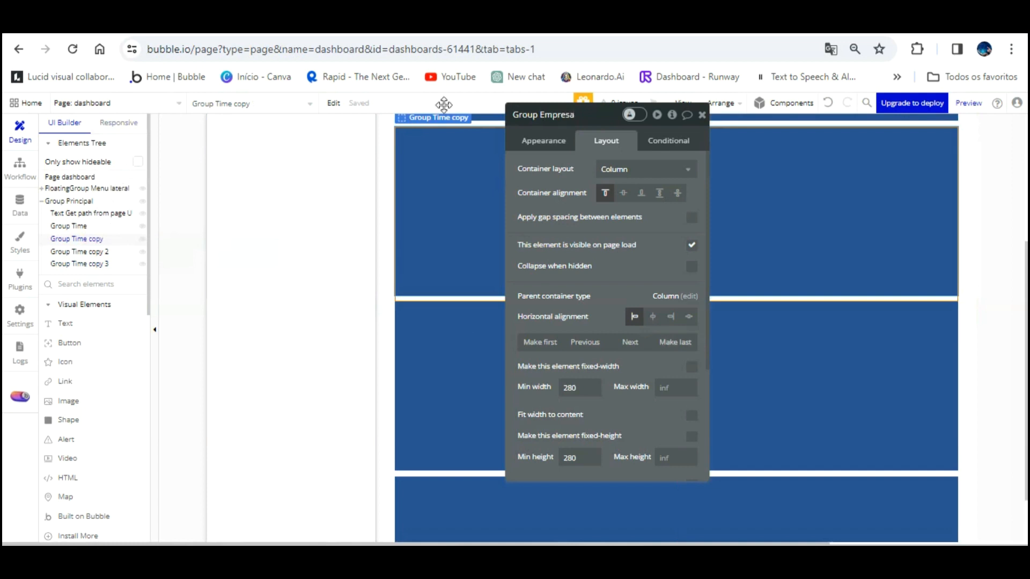
left_click(79, 252)
left_click(596, 116)
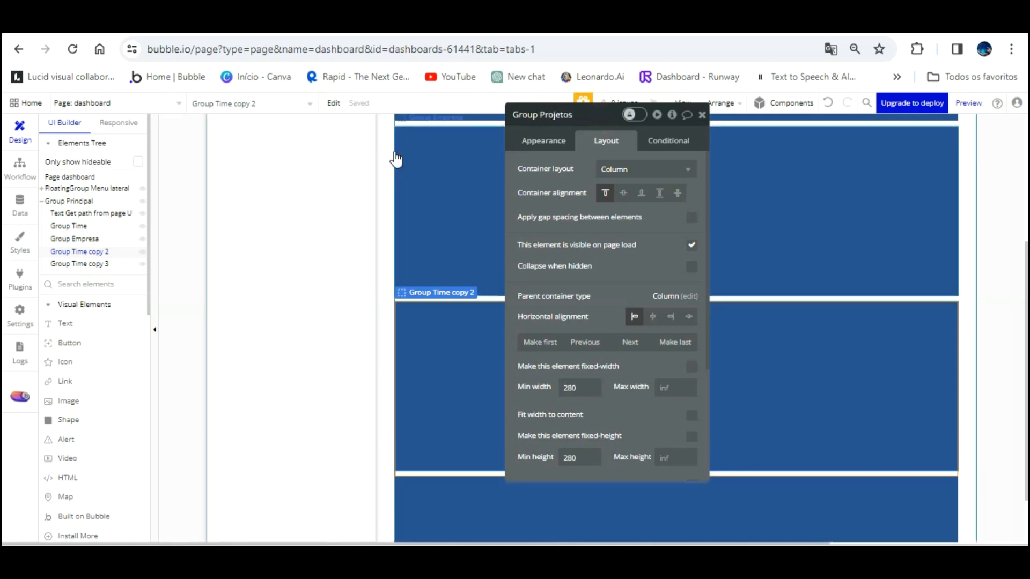
left_click(75, 262)
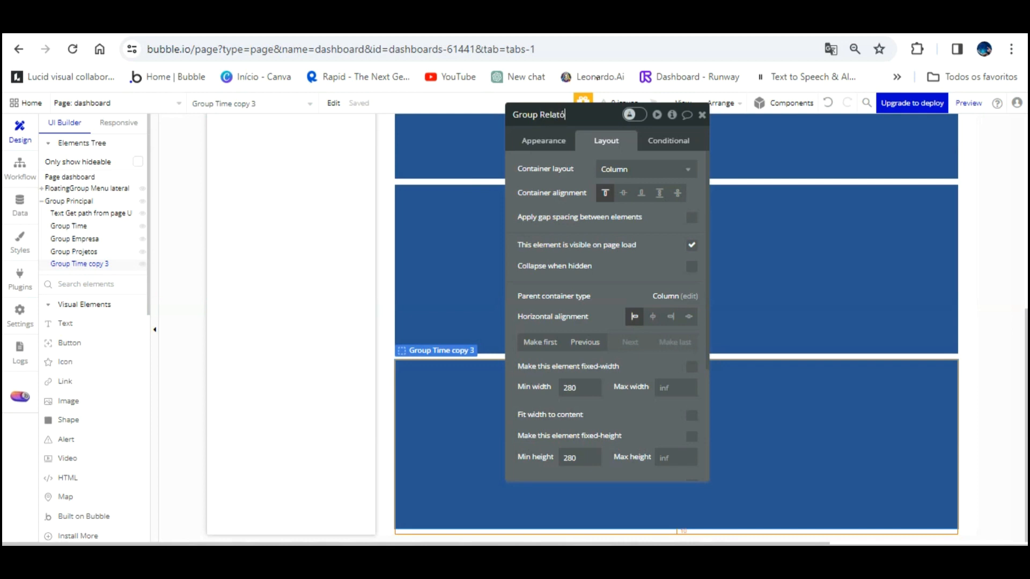
key("Return")
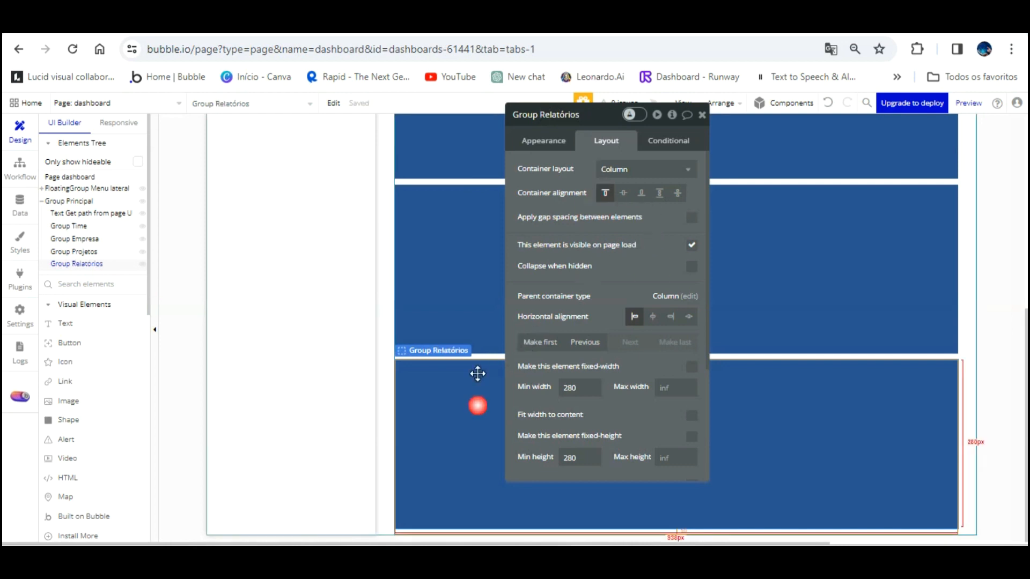
Set Group Relatórios's background color to the red color variable
left_click(561, 141)
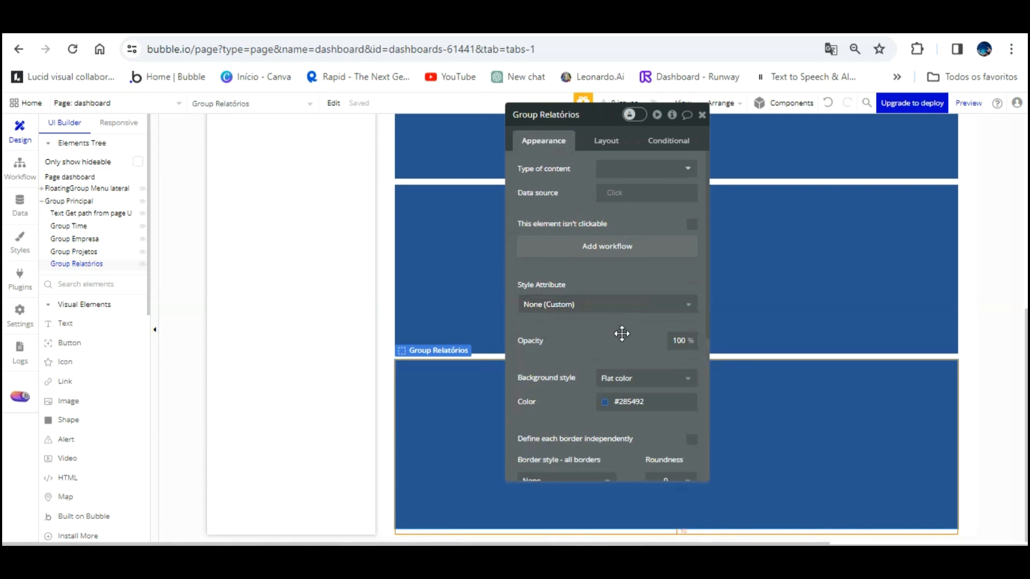
left_click(606, 401)
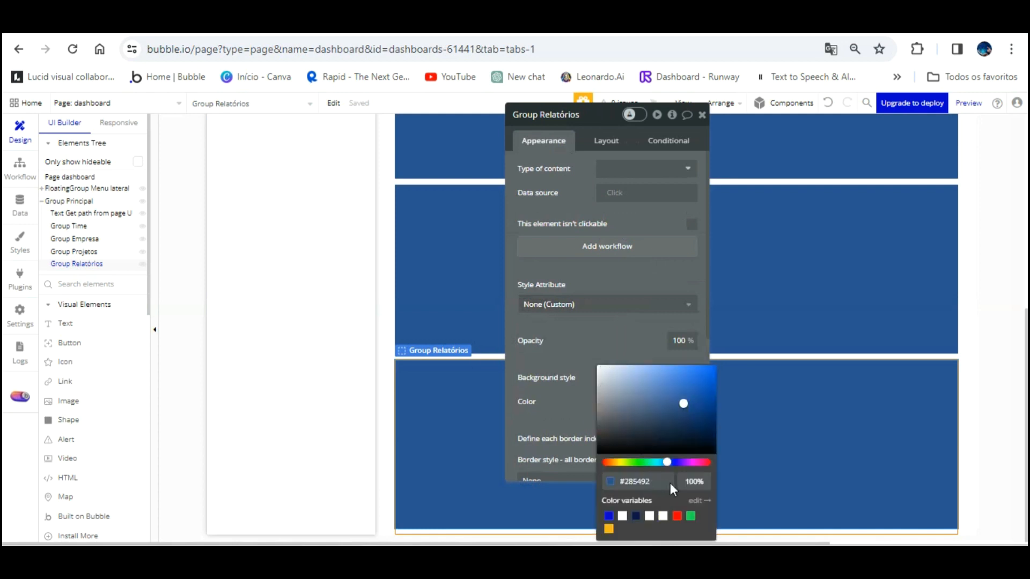
left_click(676, 516)
Set Group Projetos's background color to the green Success (#17DB4E) color variable
left_click(500, 249)
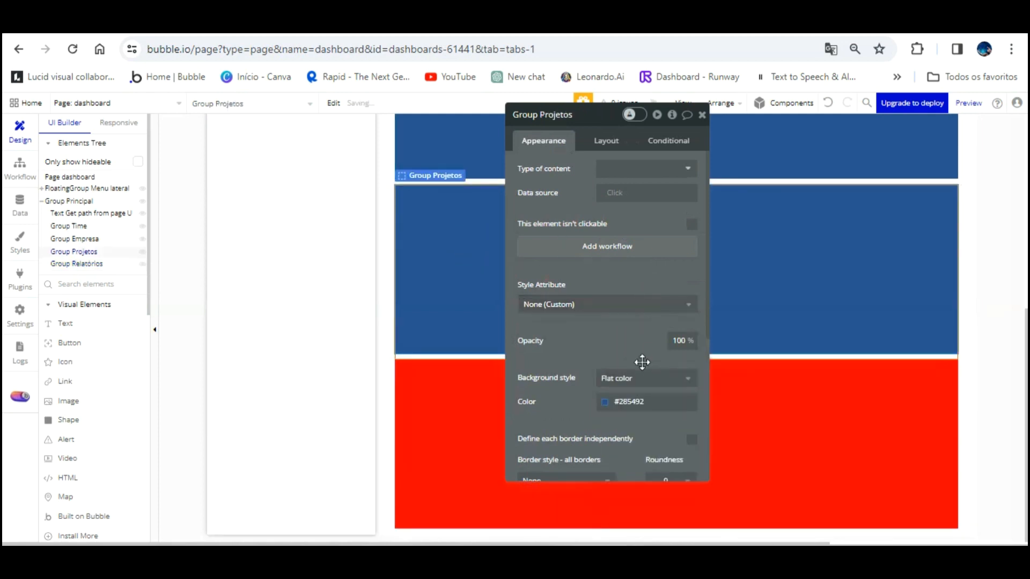
left_click(617, 402)
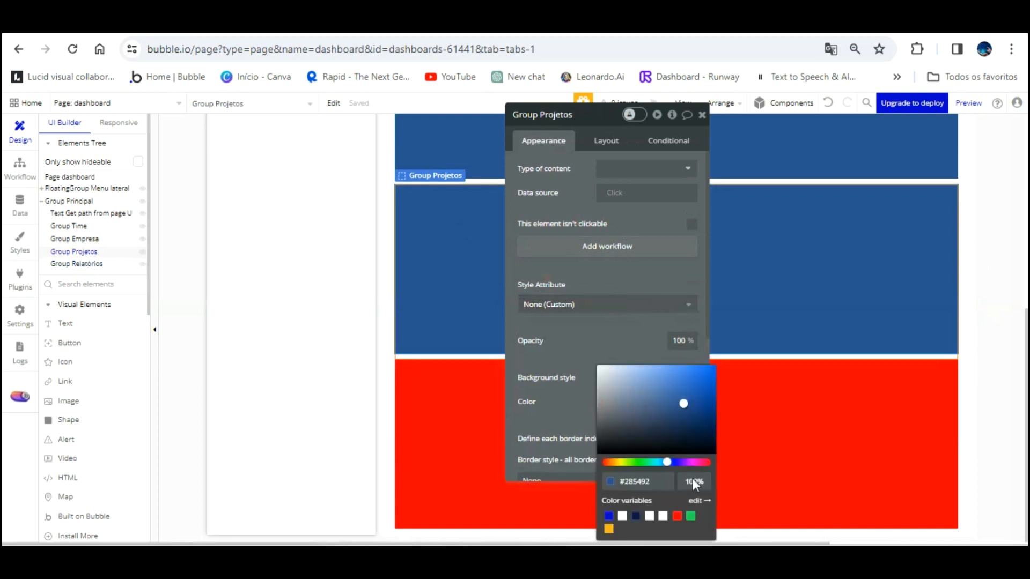
left_click(691, 516)
left_click_drag(653, 244, 659, 314)
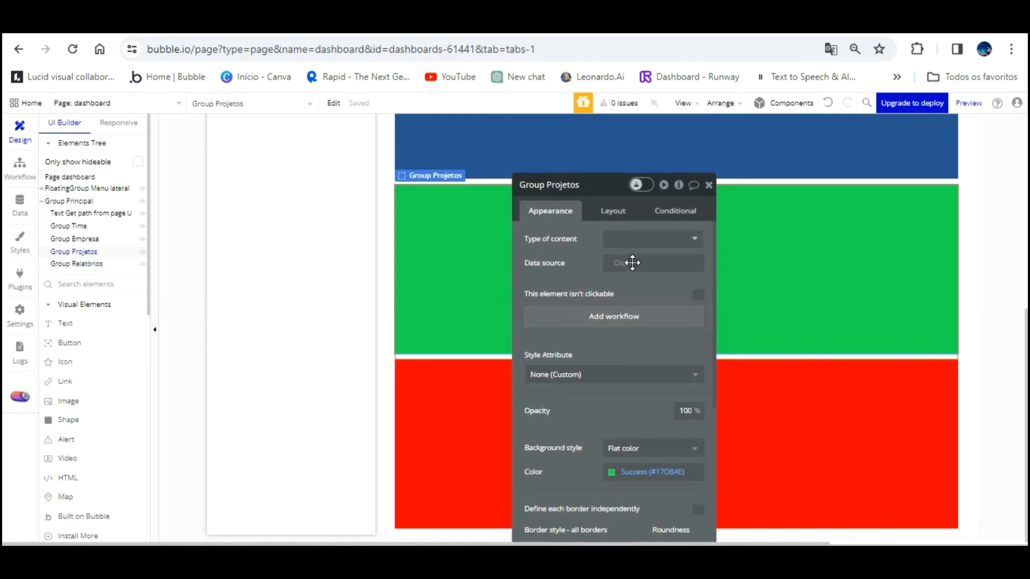
left_click_drag(586, 240, 652, 228)
scroll(847, 211, "up", 3)
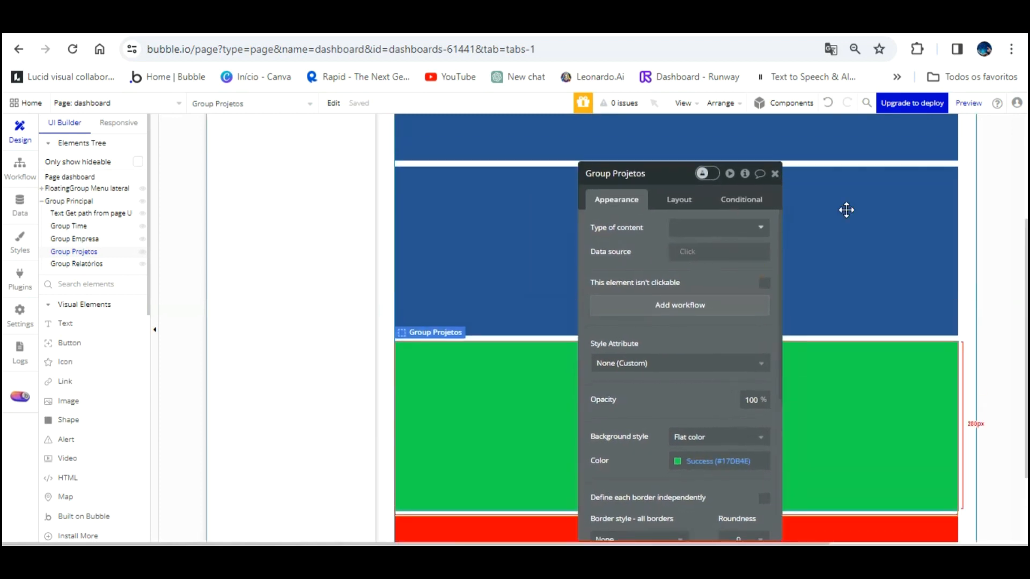
Set Group Empresa's background color to the dark navy Text color variable and close its property editor
scroll(828, 269, "up", 3)
left_click(869, 370)
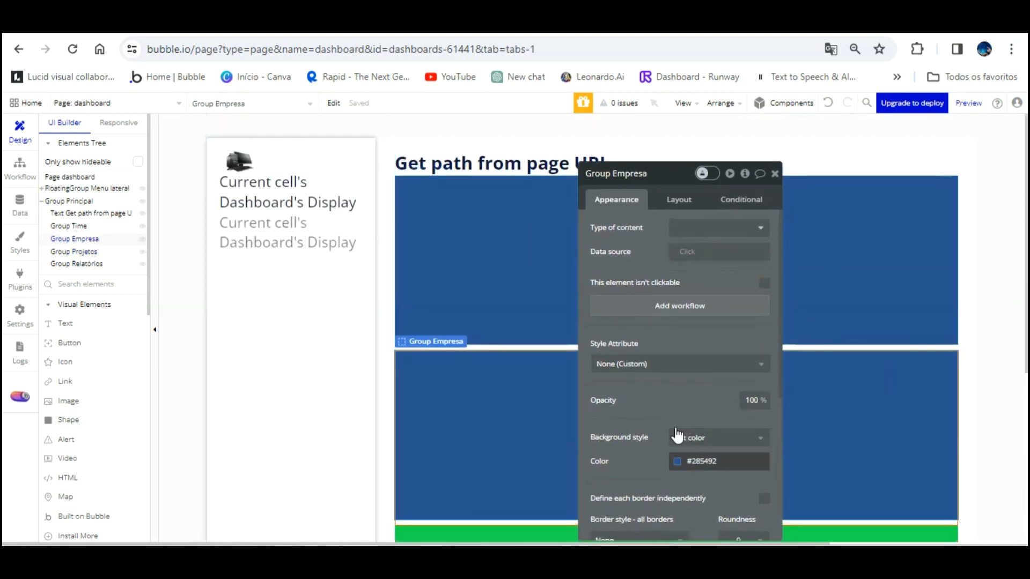
left_click(686, 459)
left_click(708, 516)
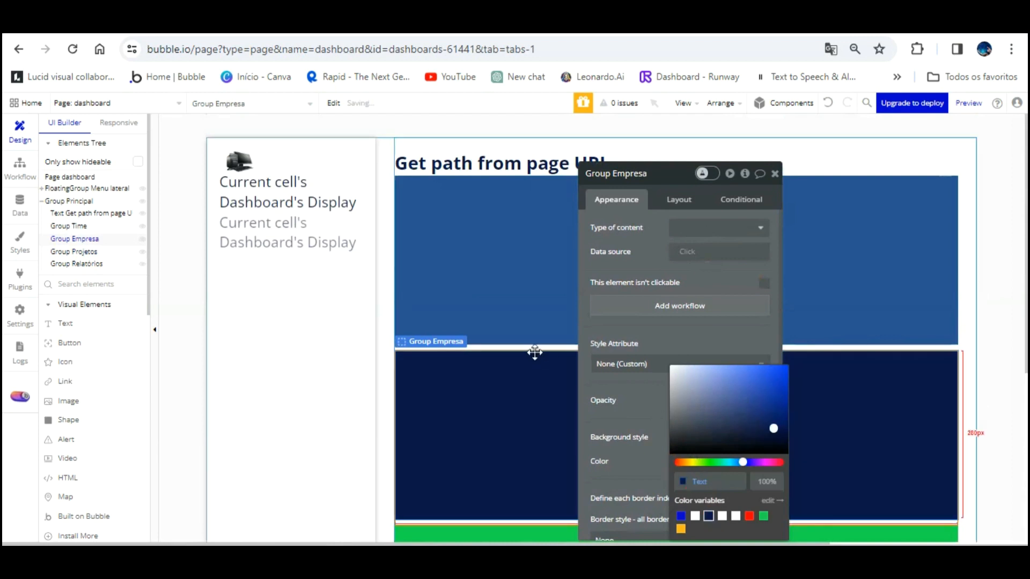
scroll(547, 409, "down", 3)
scroll(546, 409, "down", 3)
scroll(548, 418, "up", 6)
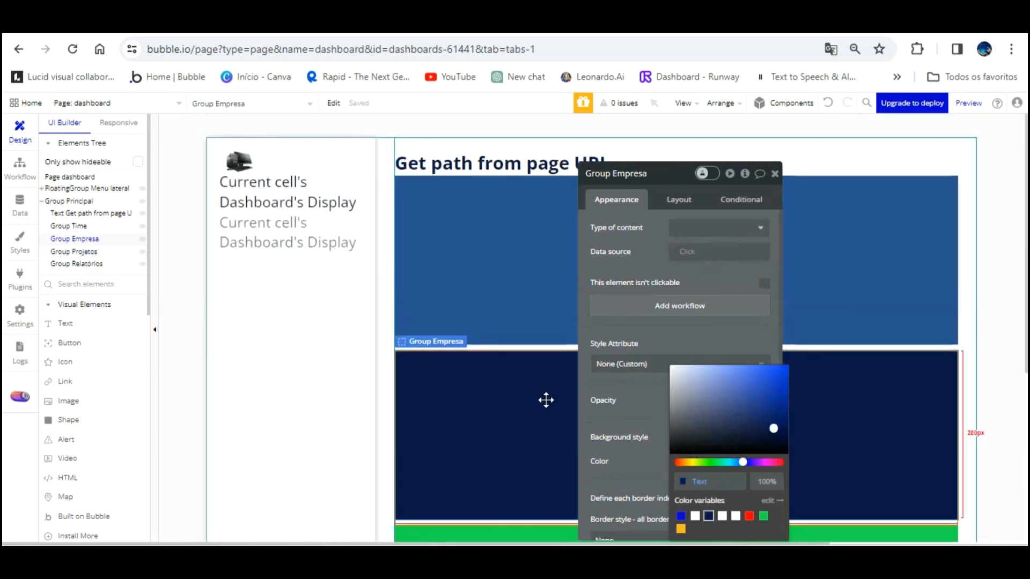
left_click(774, 174)
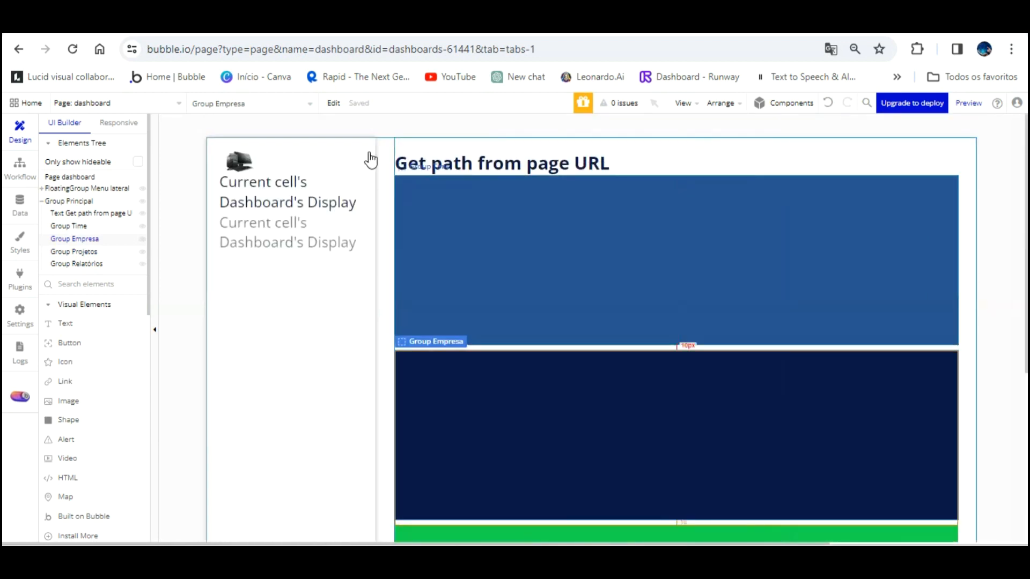
Set Group Time to collapse when hidden and not be visible on page load
left_click(576, 212)
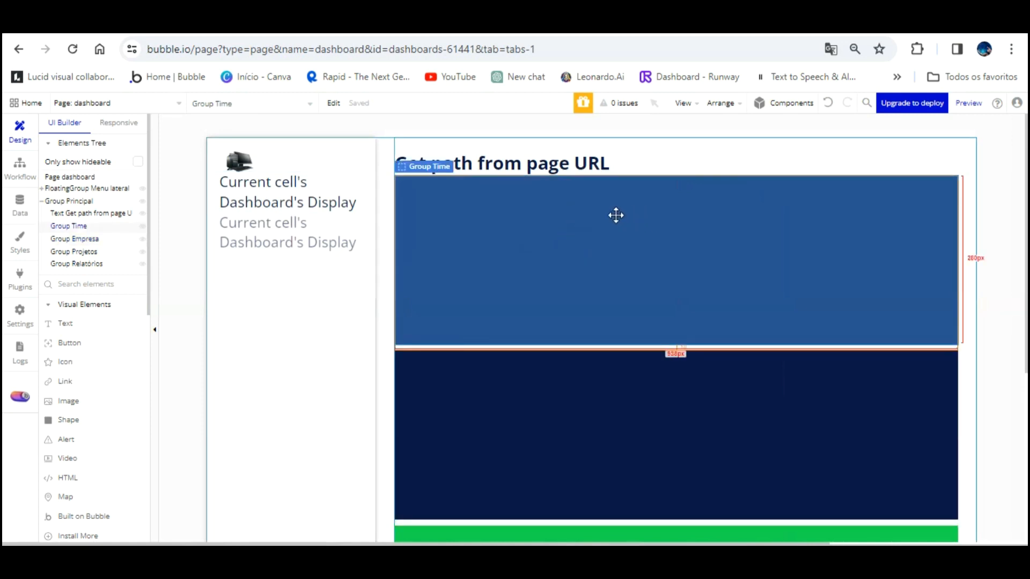
double_click(606, 215)
left_click_drag(673, 236, 502, 101)
left_click(506, 123)
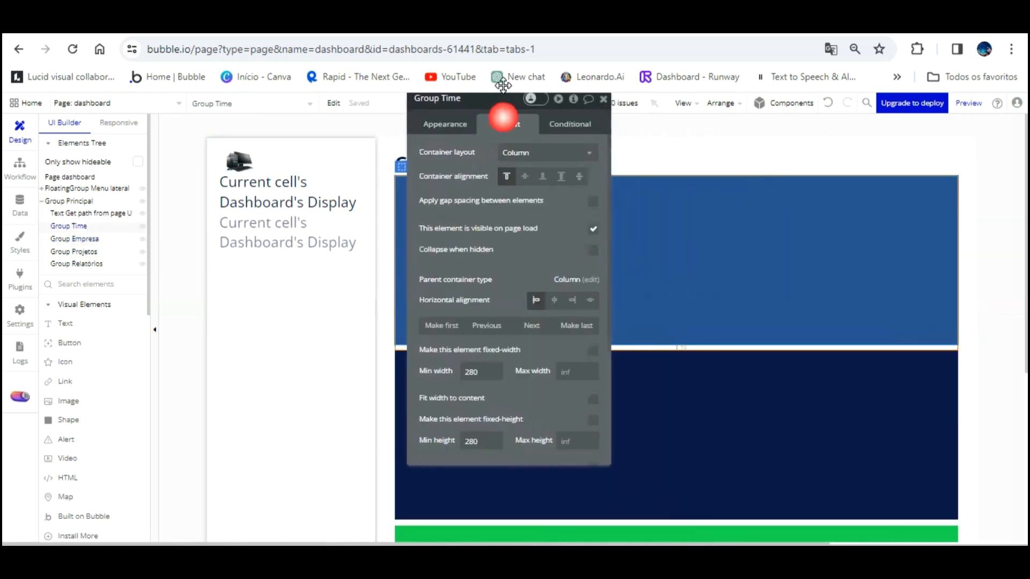
left_click(592, 250)
left_click(594, 228)
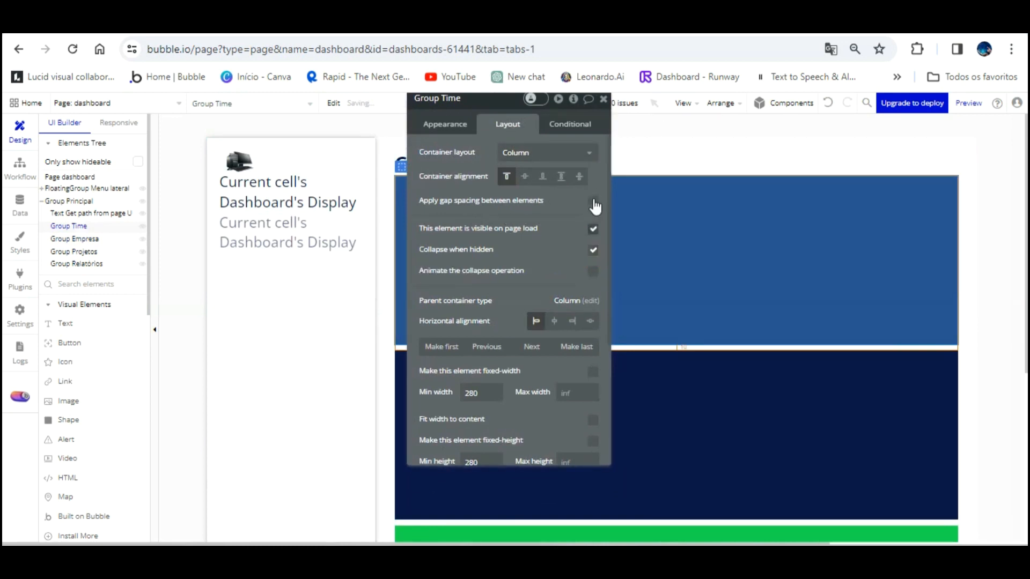
left_click(593, 229)
Set Group Empresa to collapse when hidden and not be visible on page load
left_click(604, 396)
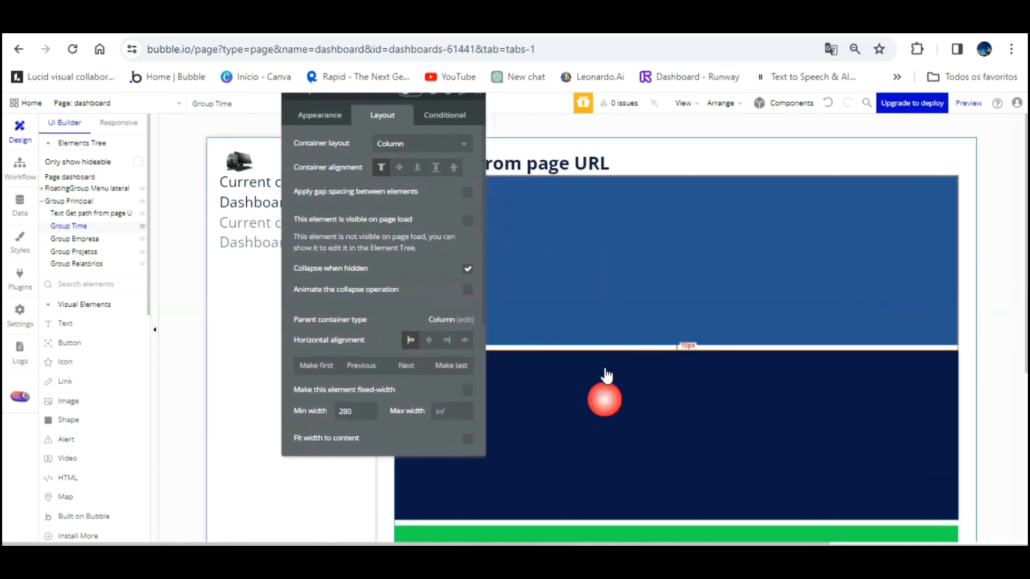
left_click(467, 241)
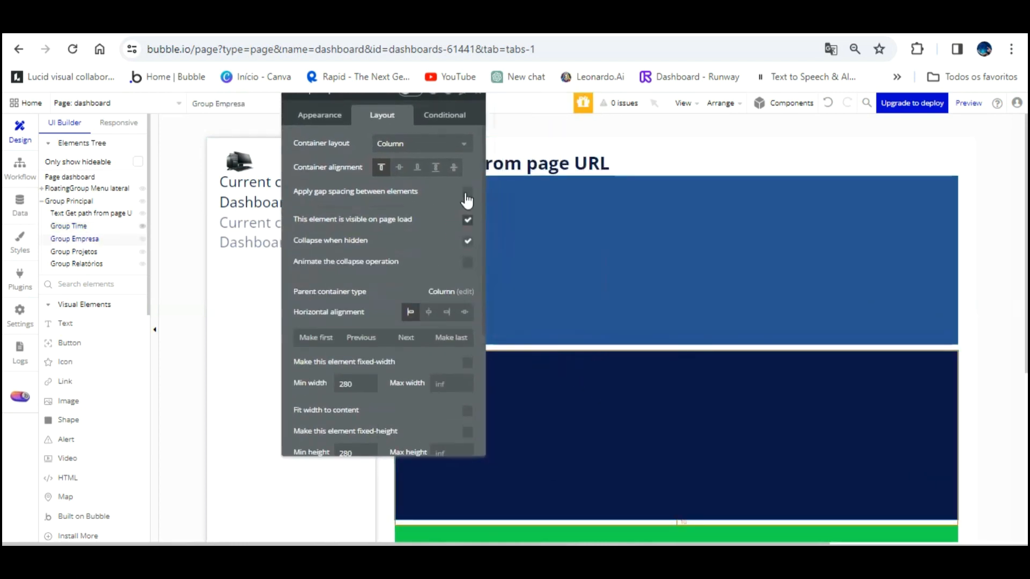
left_click(467, 219)
Make Group Projetos not visible on page load and have it collapse when hidden
left_click(586, 343)
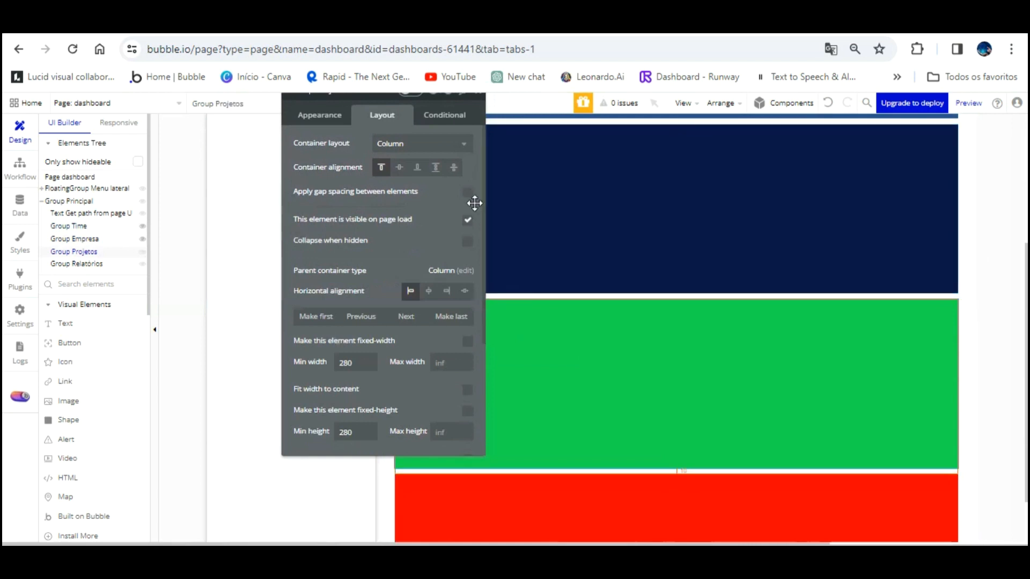
left_click(467, 220)
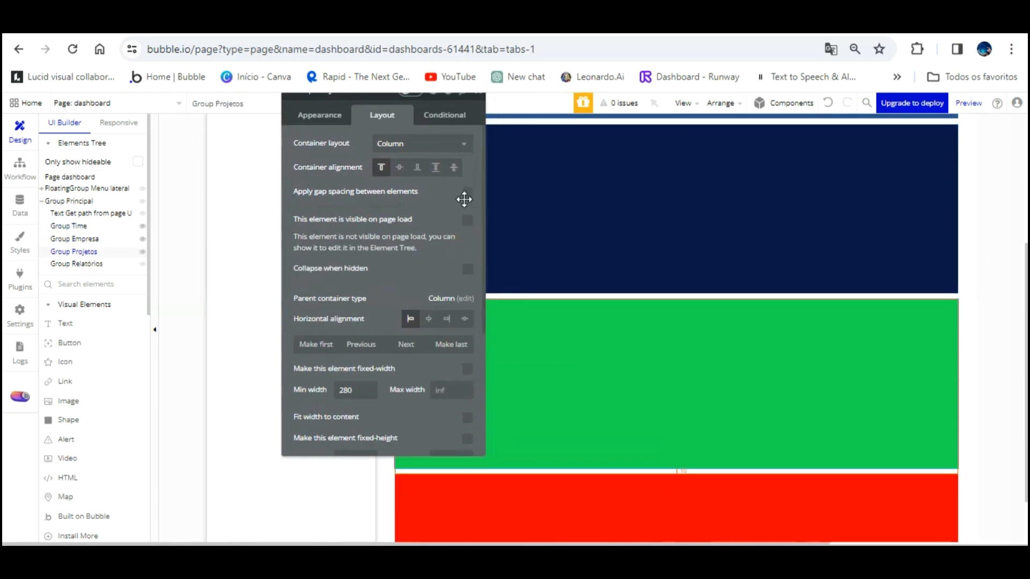
left_click(467, 268)
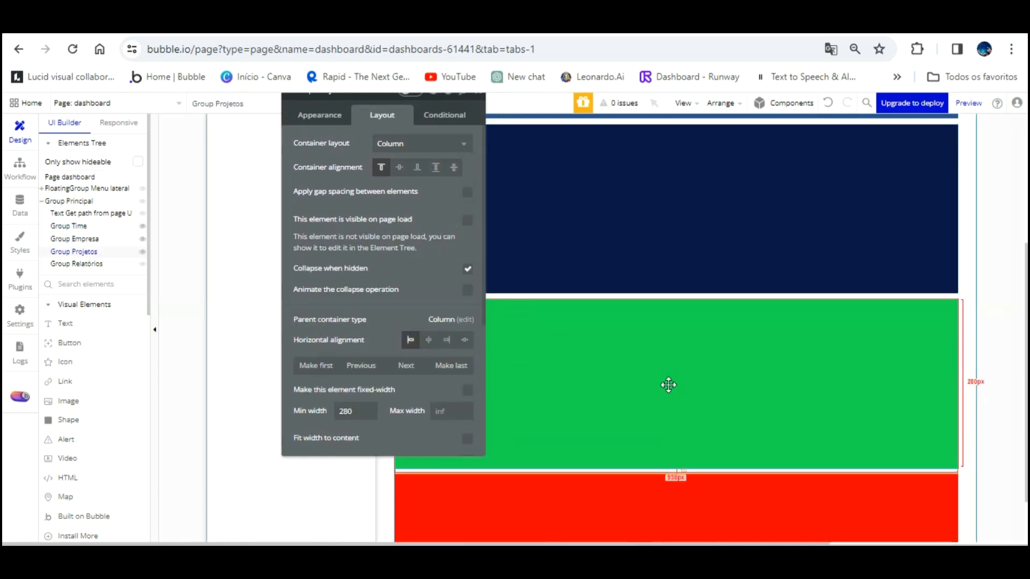
Set Group Relatórios to collapse when hidden and not be visible on page load
scroll(652, 363, "down", 2)
left_click(650, 384)
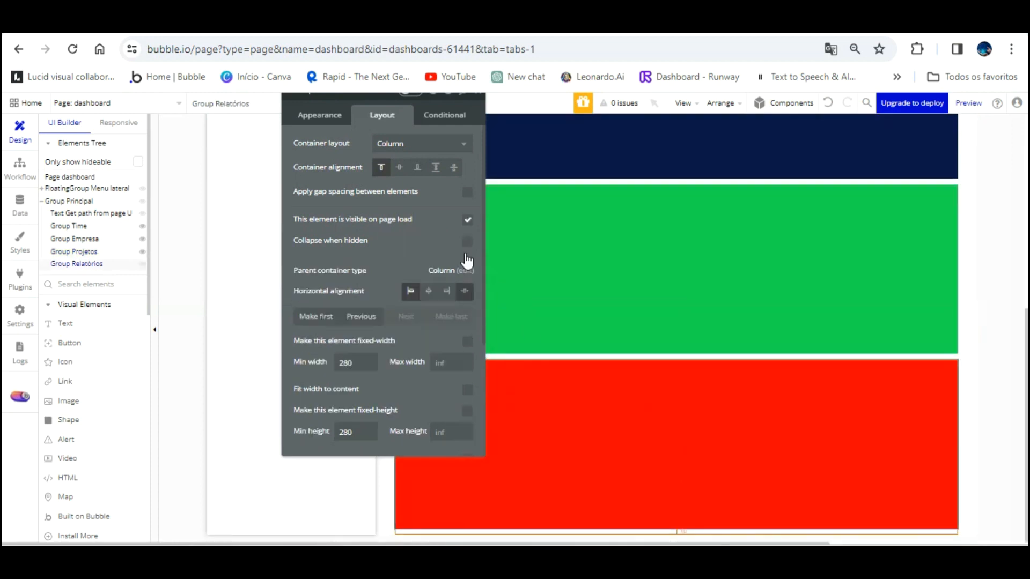
left_click(467, 241)
left_click(467, 220)
Add a new condition to Group Projetos
left_click(540, 214)
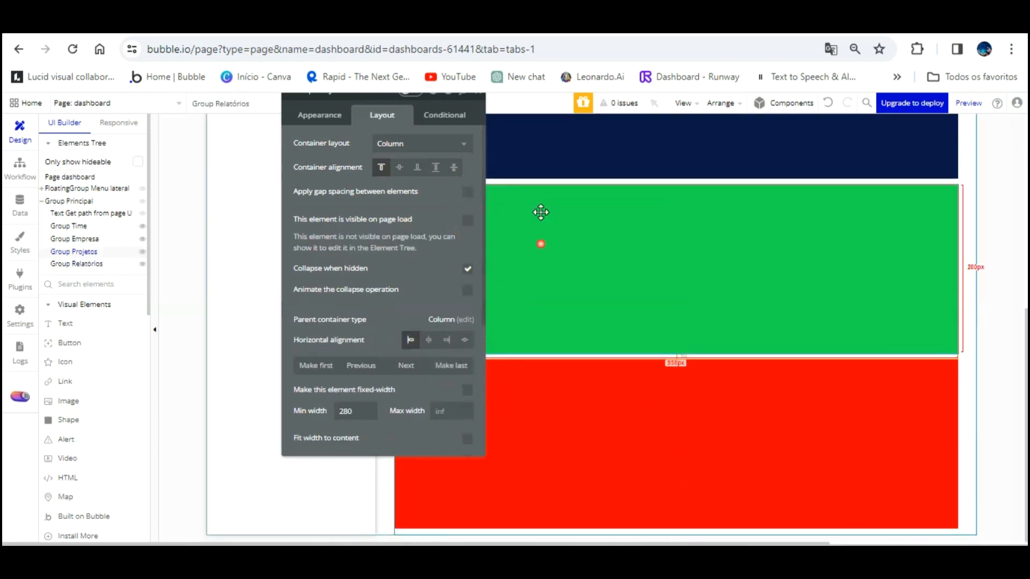
scroll(751, 333, "up", 3)
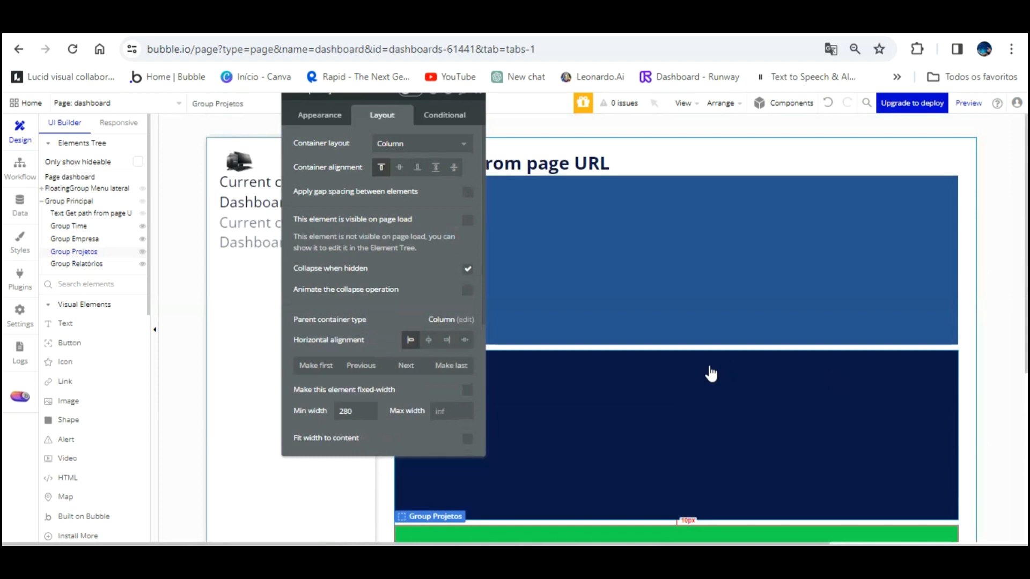
scroll(707, 374, "down", 3)
scroll(700, 373, "up", 3)
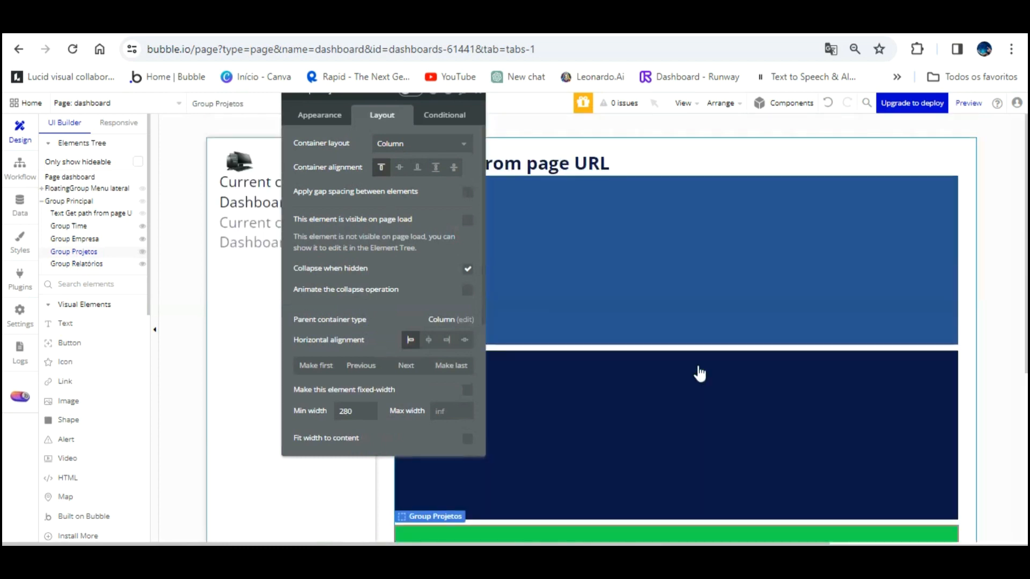
left_click_drag(328, 93, 412, 162)
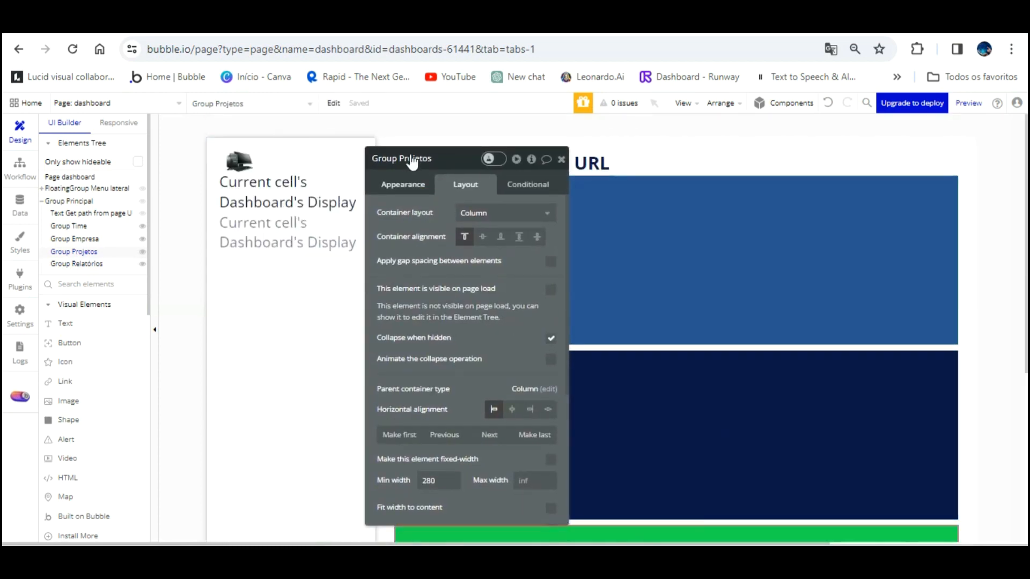
left_click(406, 184)
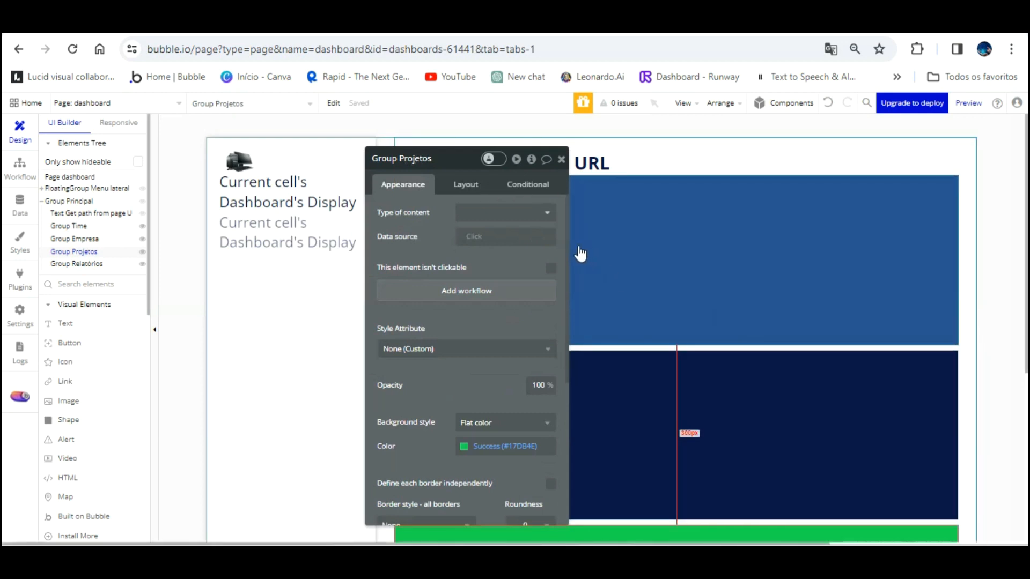
left_click(537, 185)
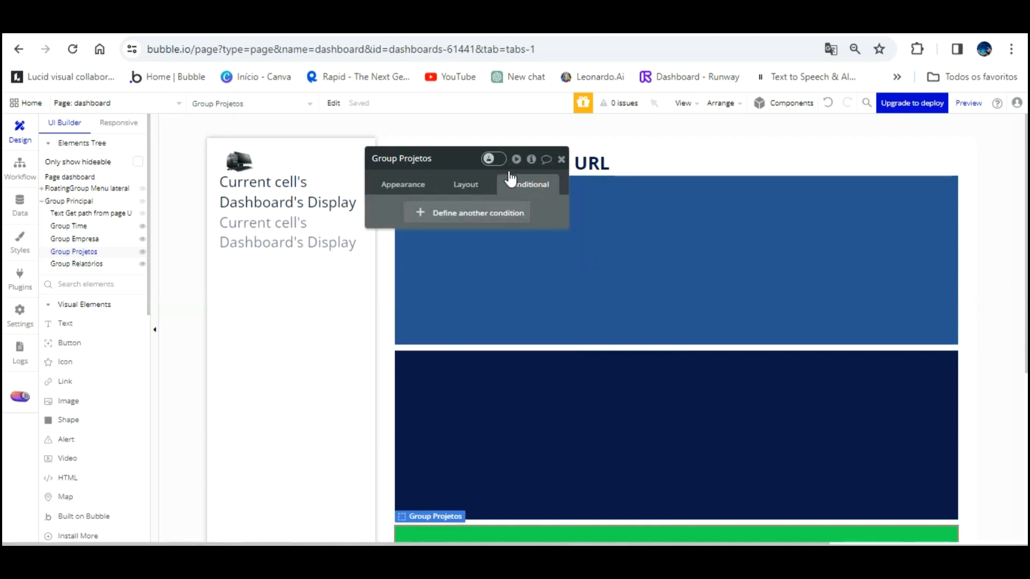
left_click(478, 213)
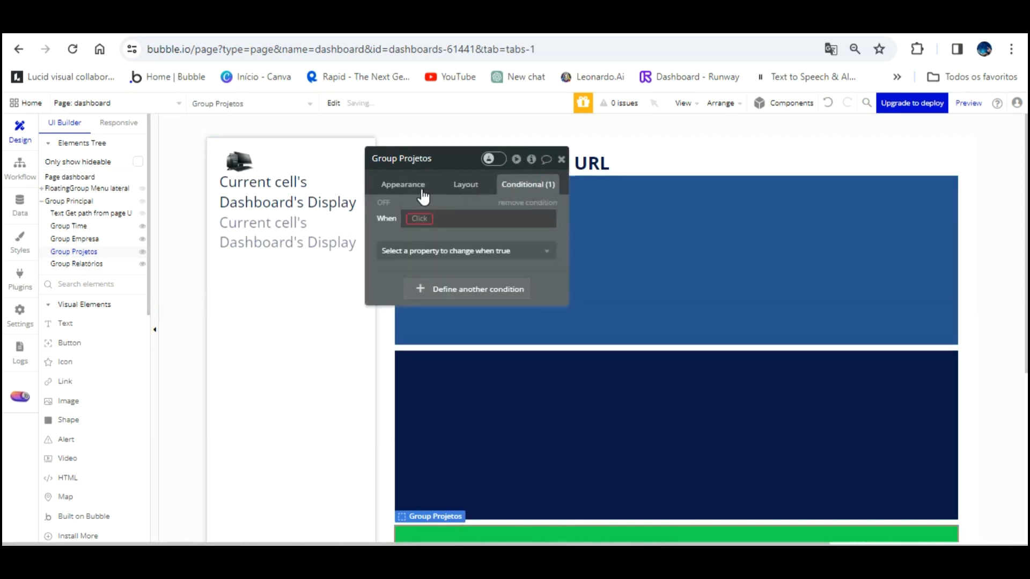
Start Group Projetos's condition with the Path type of Get data from page URL, followed by the contains operator
type("get")
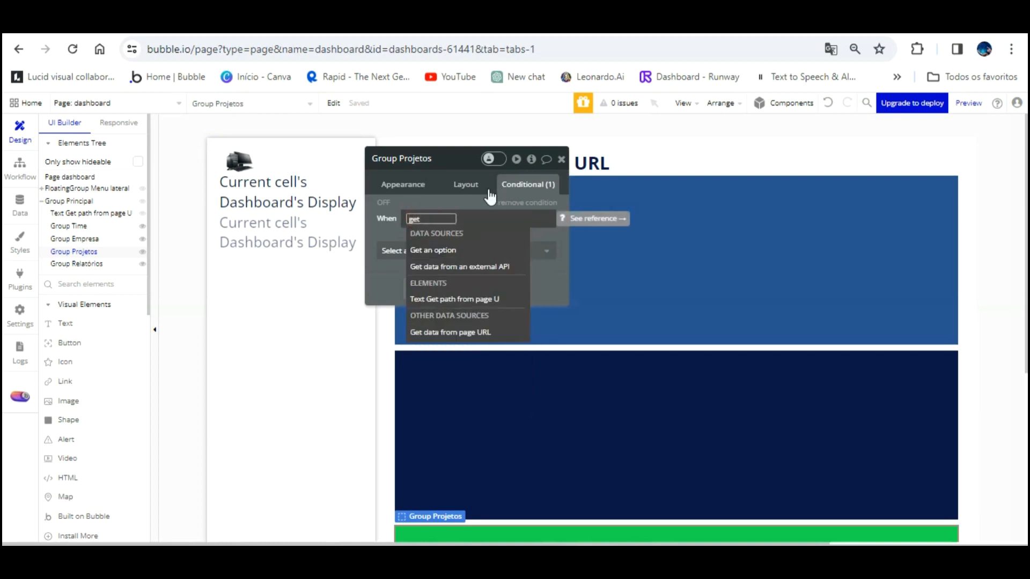
left_click(472, 332)
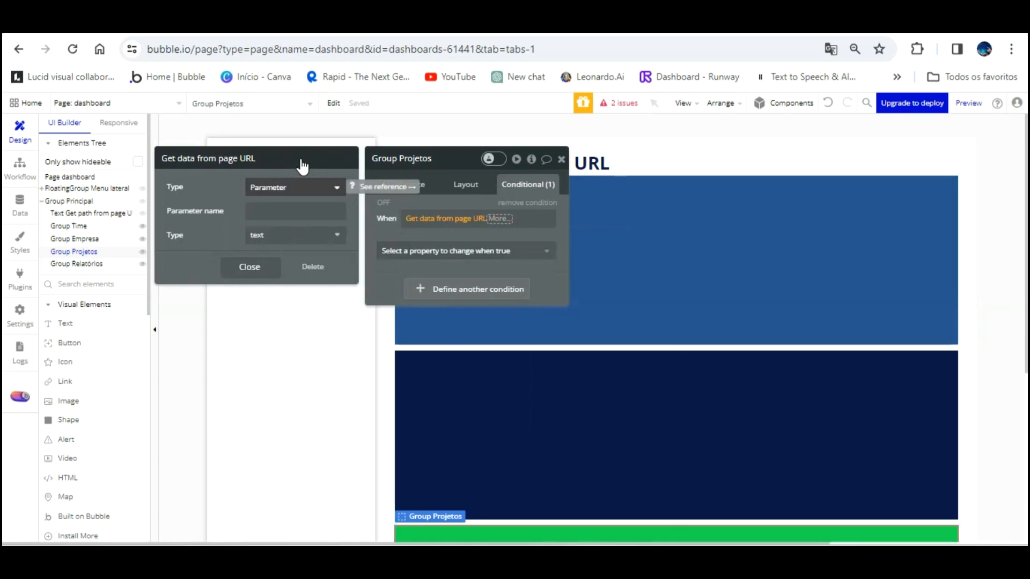
left_click(300, 188)
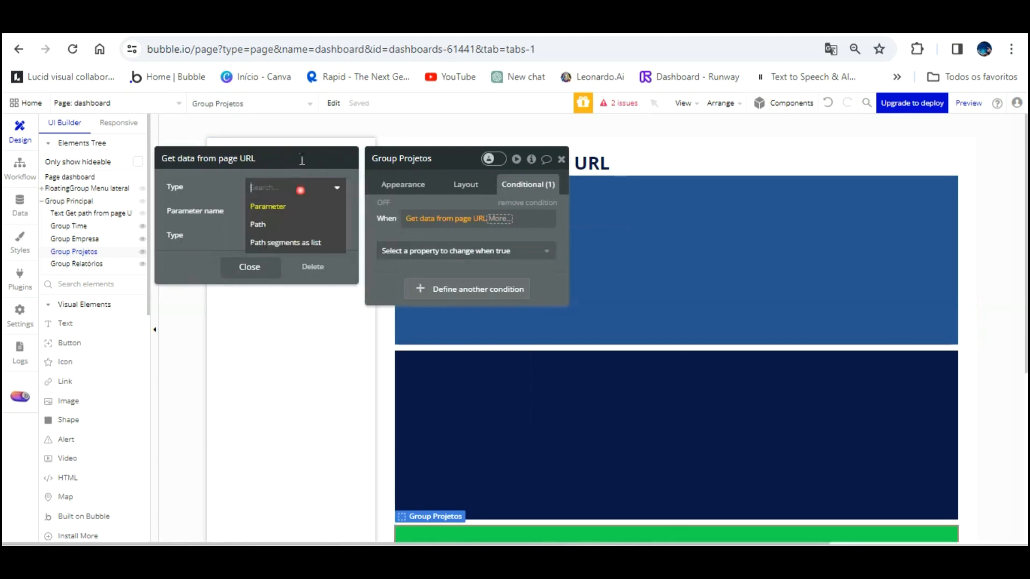
left_click(278, 222)
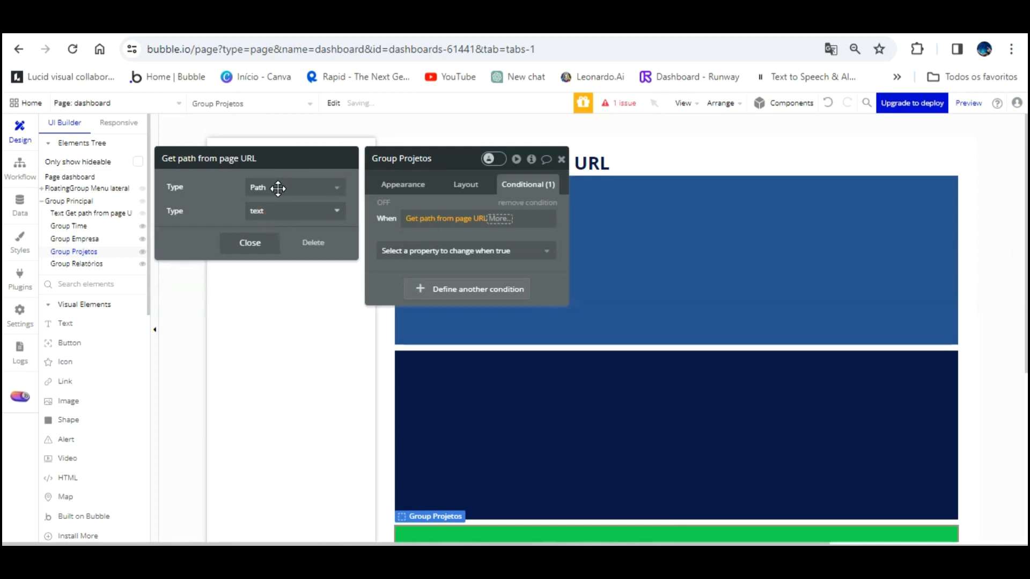
left_click(250, 243)
left_click(499, 218)
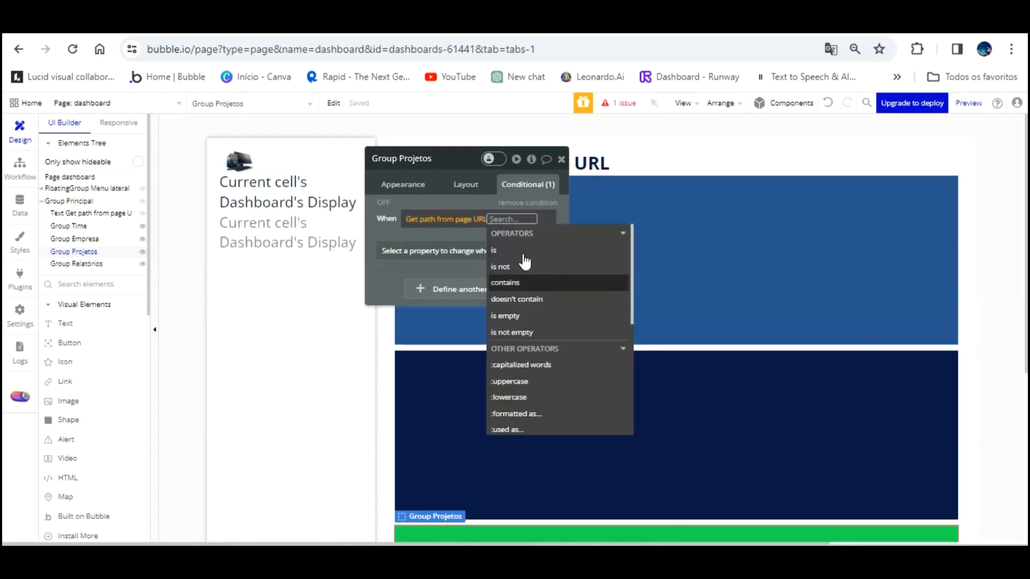
left_click(521, 282)
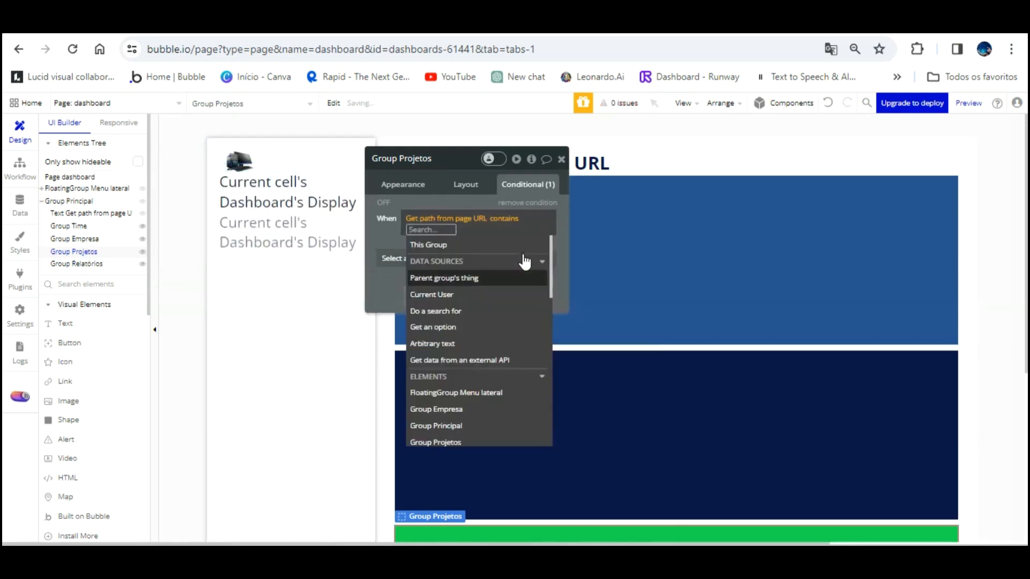
Complete the condition with the Display of the Dashboard option Time, and make the element visible when it is true
left_click(472, 327)
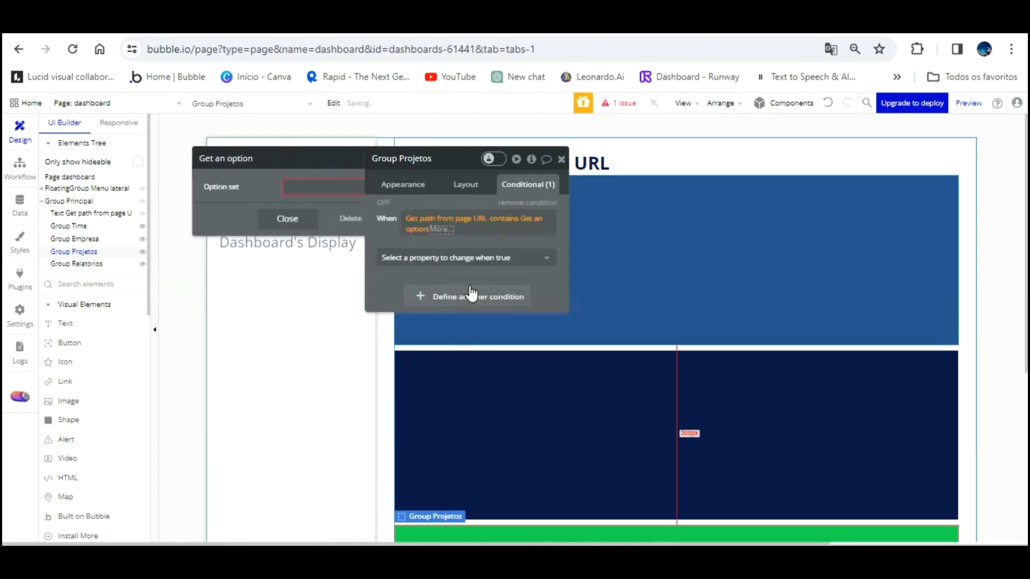
left_click(274, 224)
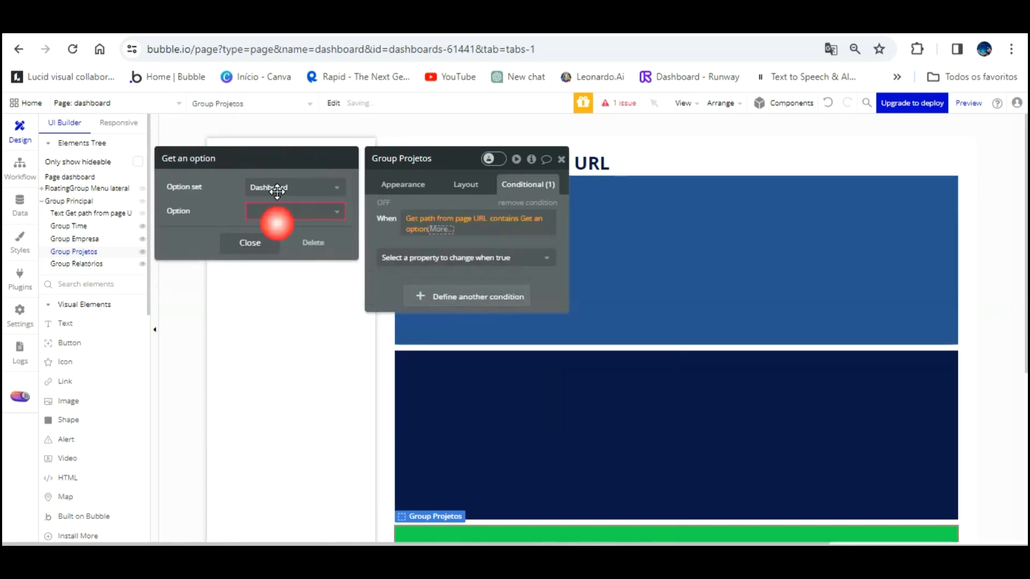
left_click(259, 249)
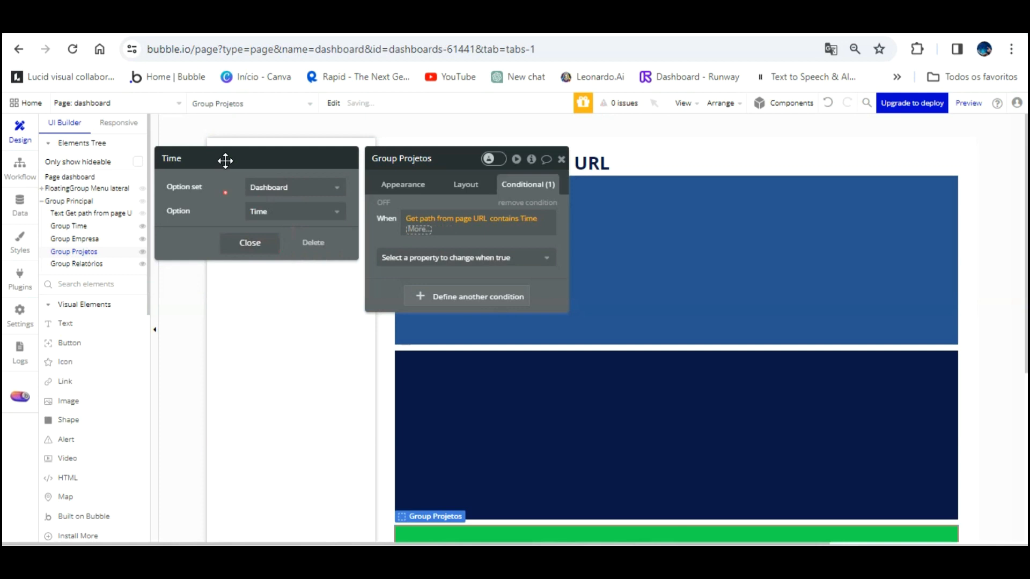
left_click(390, 208)
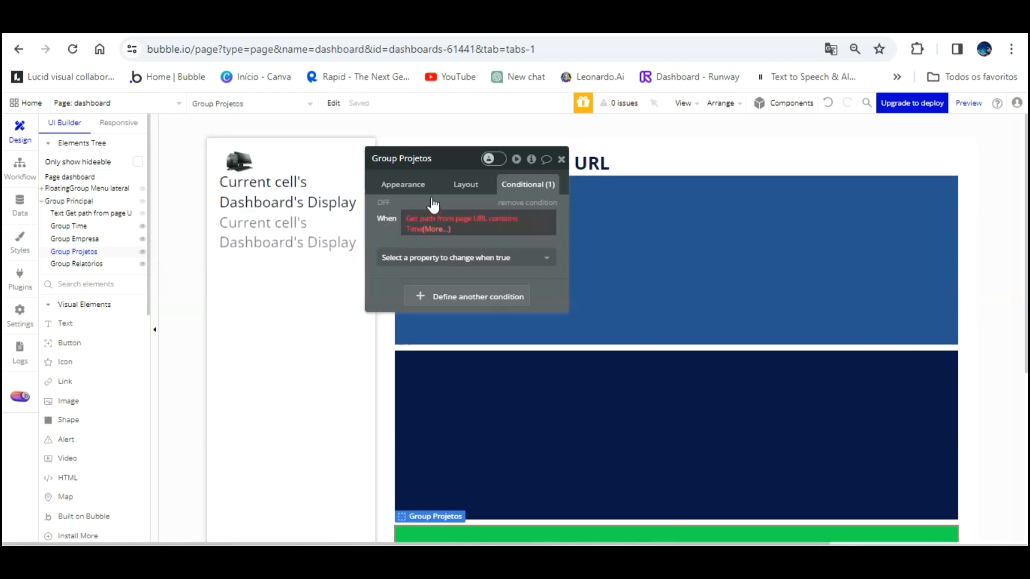
left_click(435, 224)
left_click(429, 261)
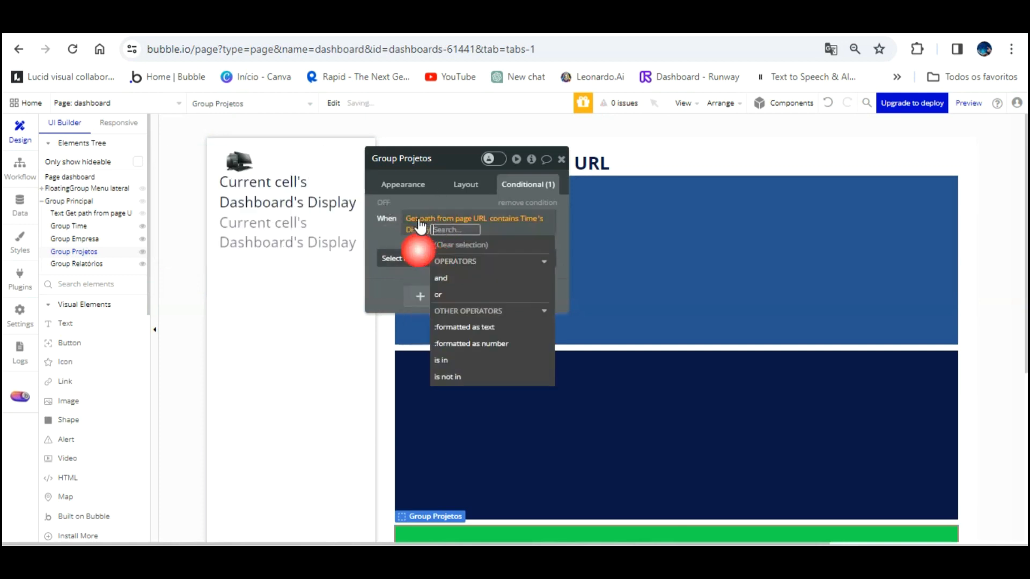
left_click(391, 203)
left_click(417, 258)
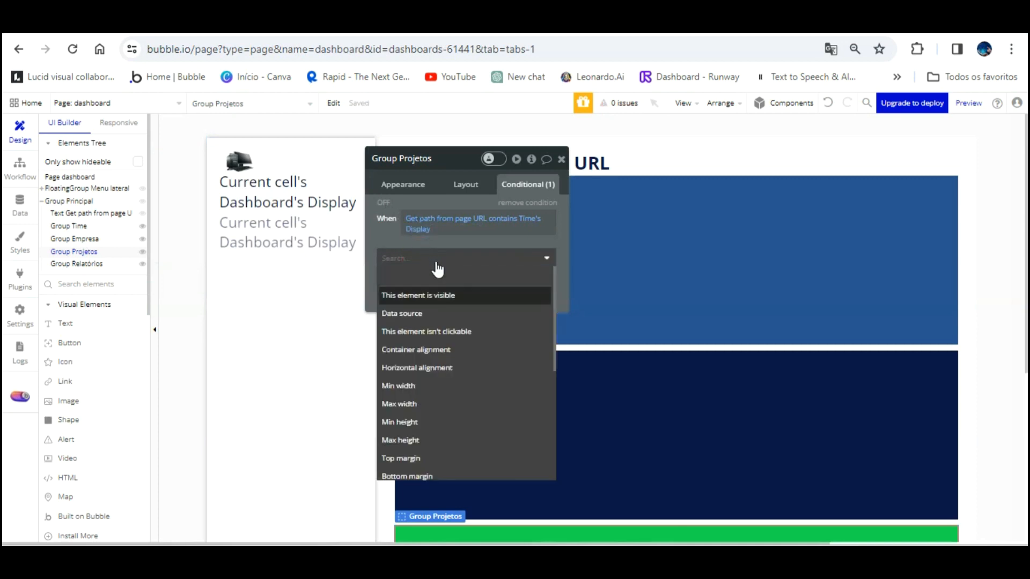
key("Return")
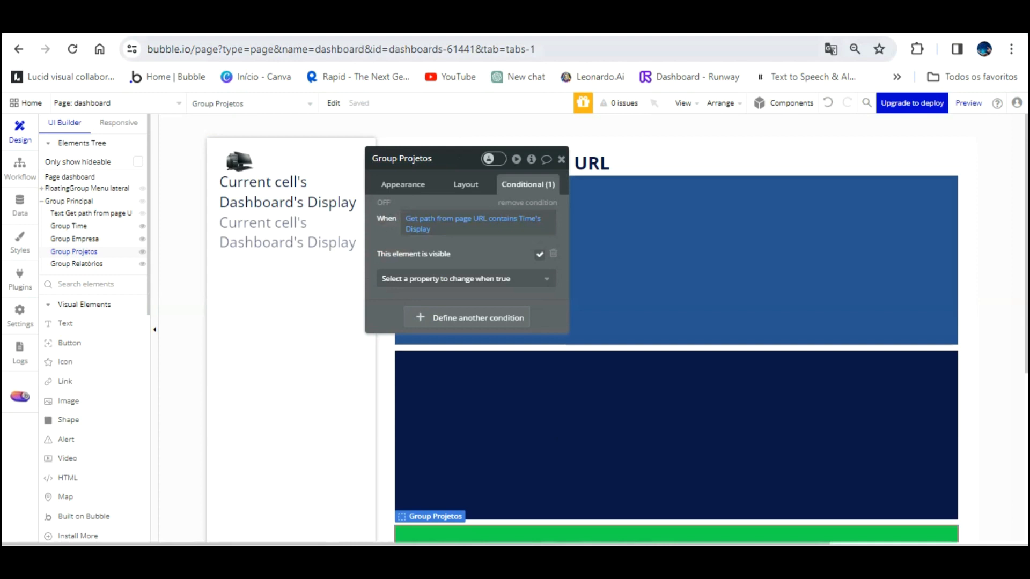
Switch to the dashboard preview and highlight the Relatorios path segment in its URL
left_click(262, 28)
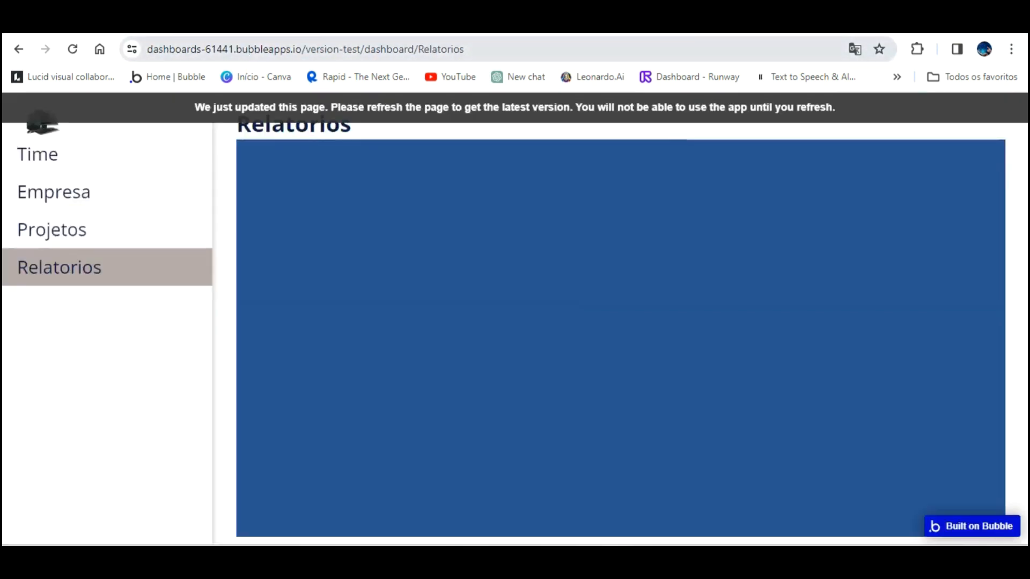
left_click_drag(418, 49, 466, 49)
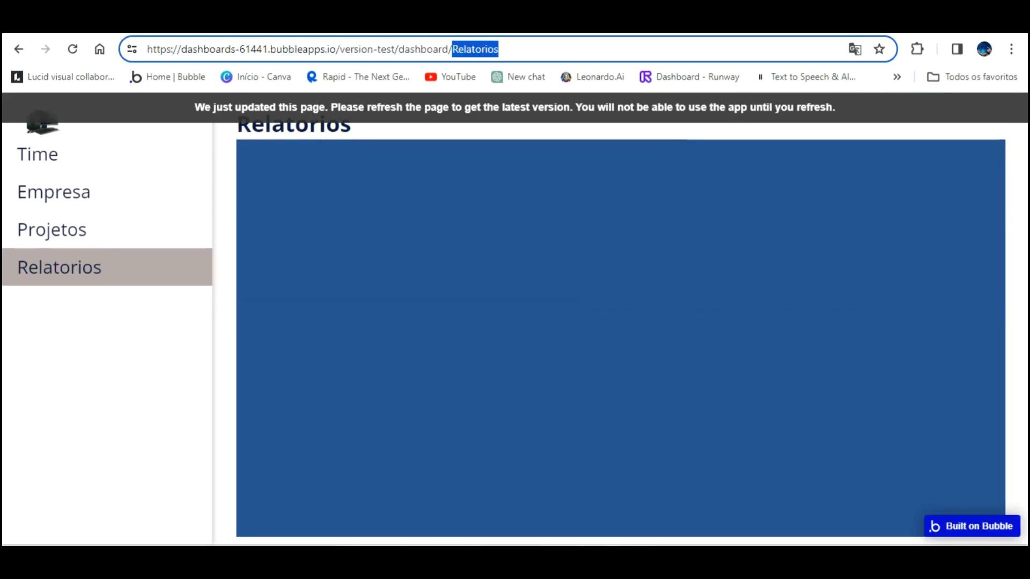
Reload the dashboard preview and go through its side menu items to check which content group each one shows
left_click(153, 29)
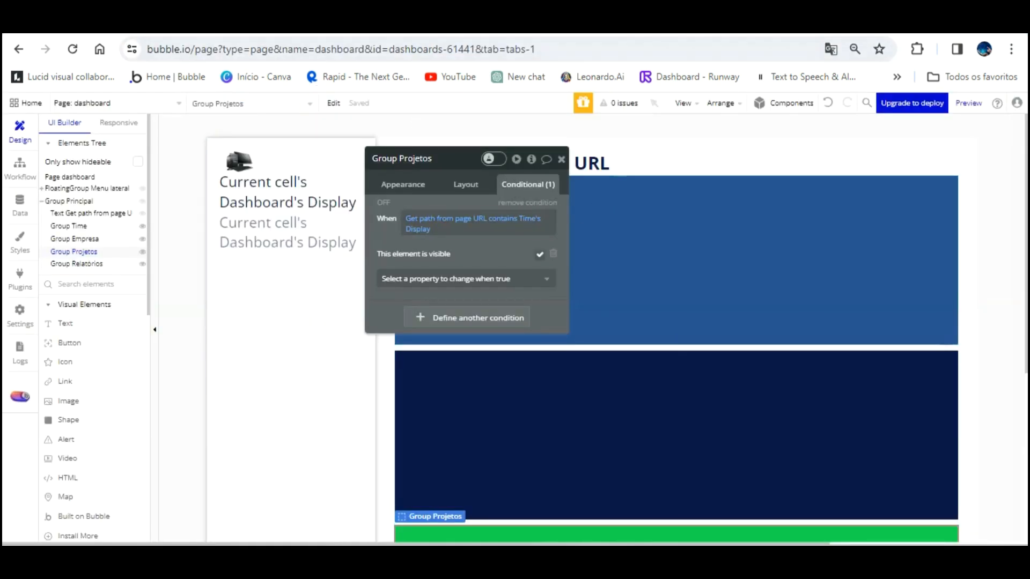
left_click(244, 29)
key("Return")
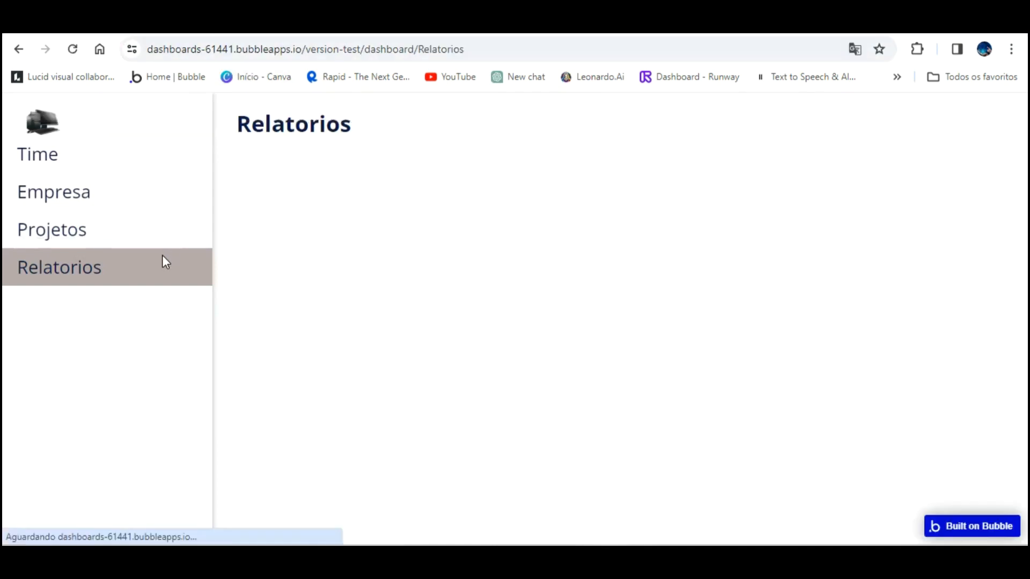
left_click(70, 224)
left_click(71, 199)
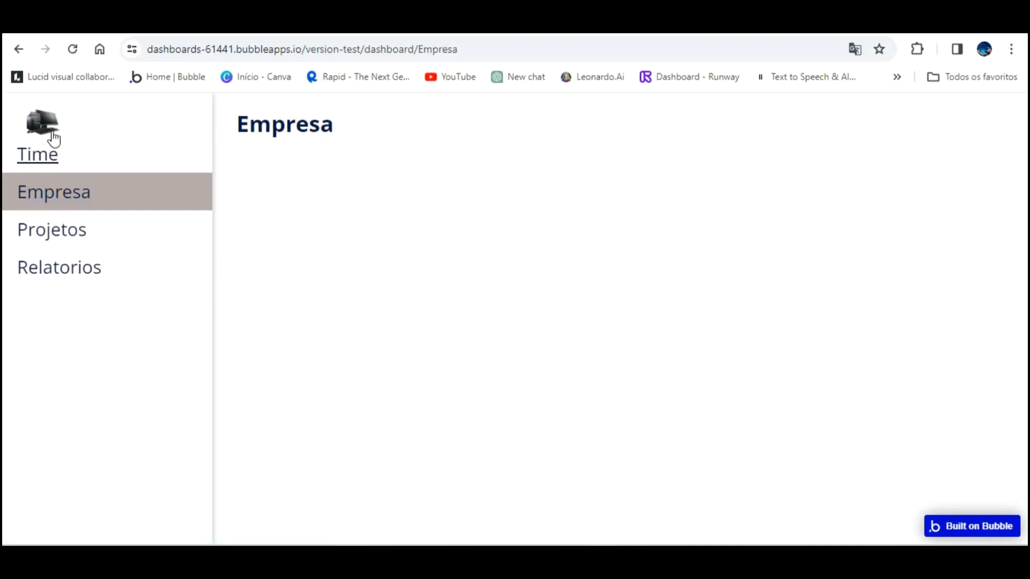
left_click(50, 138)
left_click(76, 274)
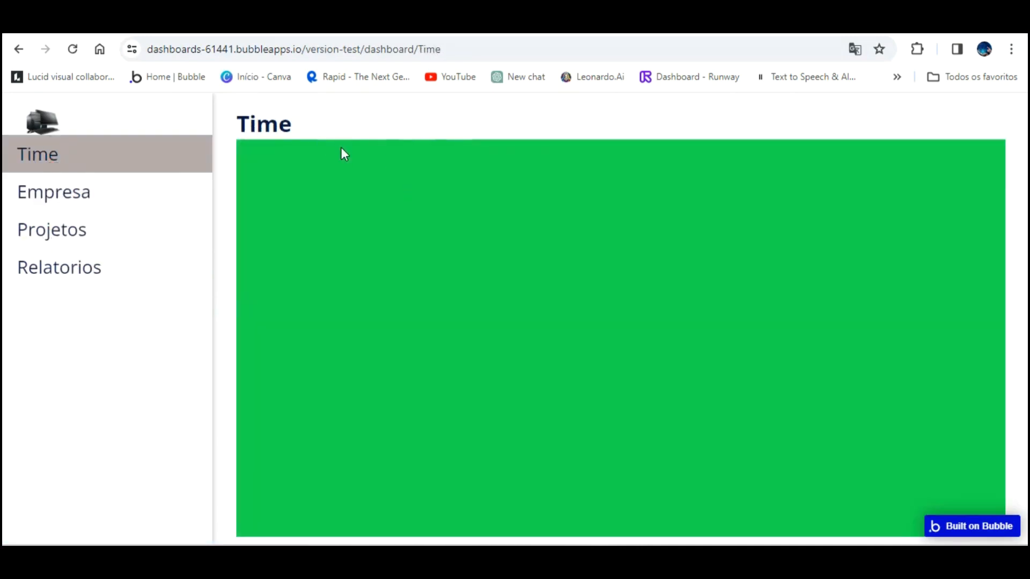
Return to the editor and compare the settings of Group Empresa and Group Time with the Time page in the preview
left_click(107, 30)
scroll(676, 303, "down", 3)
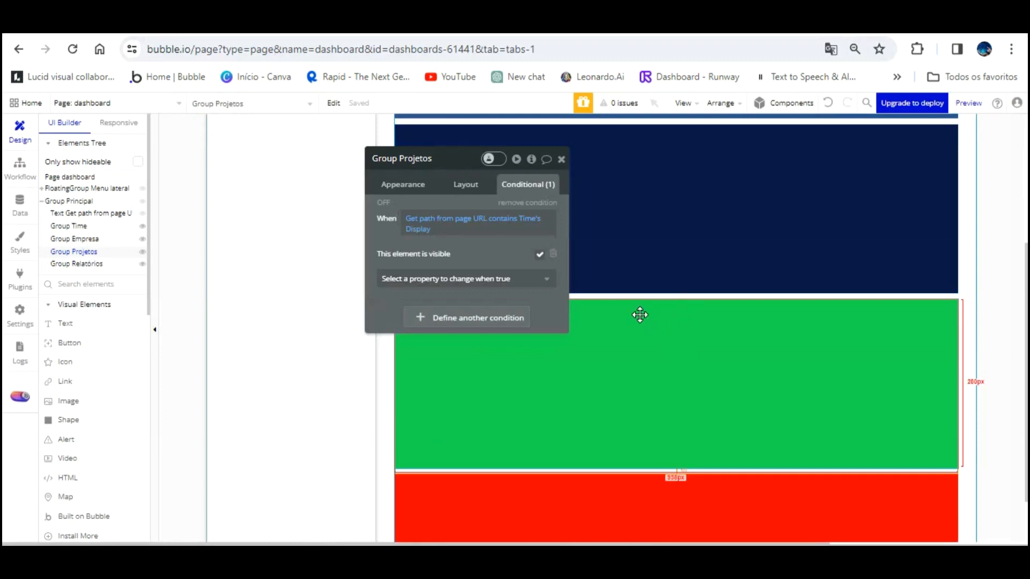
scroll(640, 315, "up", 3)
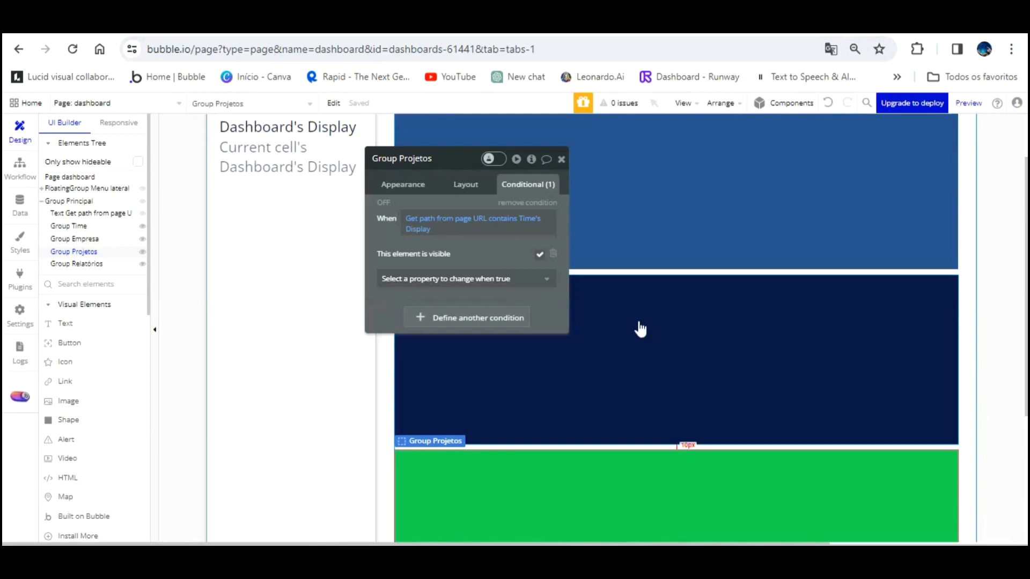
scroll(640, 329, "down", 2)
left_click(626, 357)
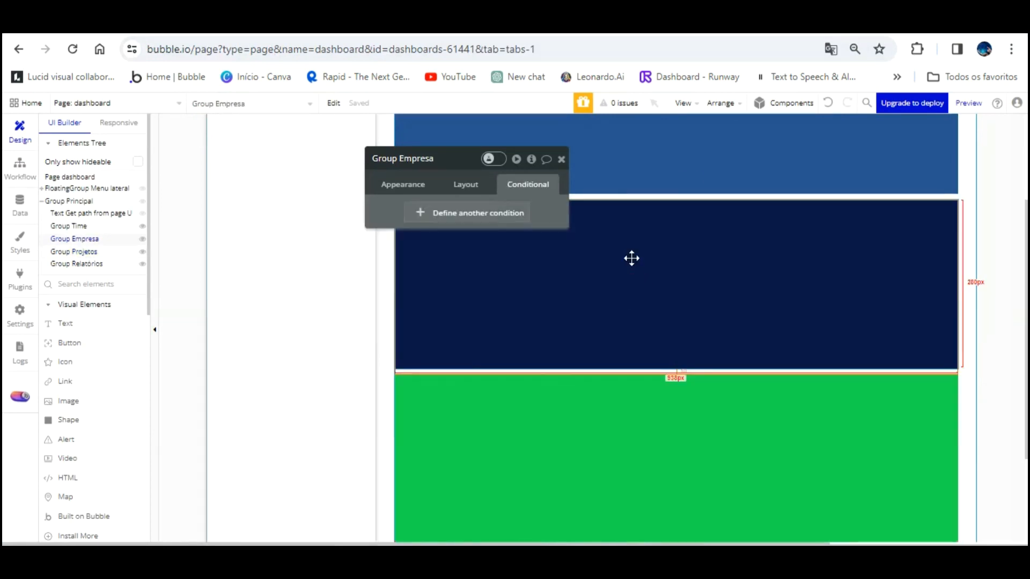
scroll(632, 259, "up", 3)
left_click(645, 264)
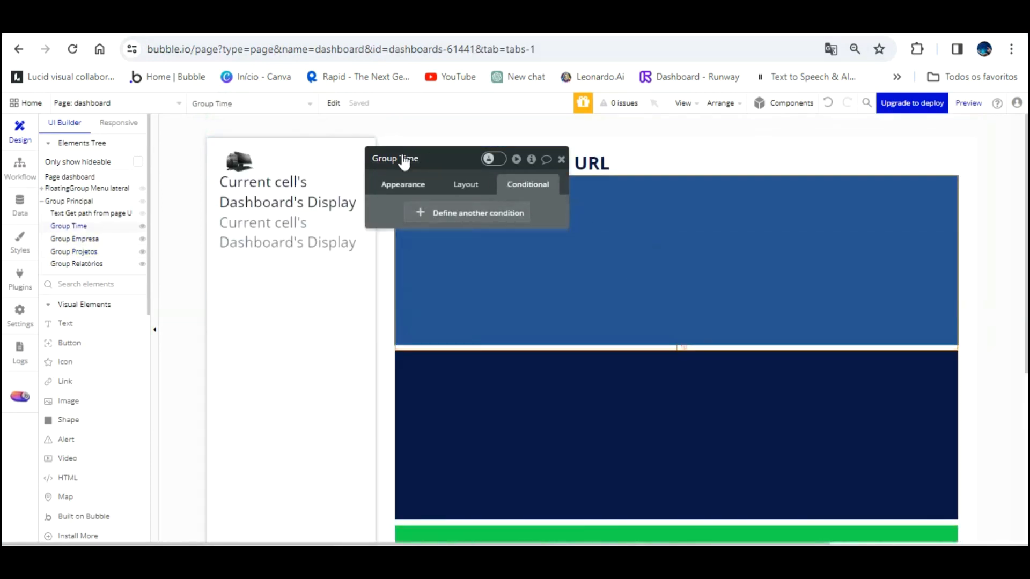
left_click(402, 184)
left_click(274, 23)
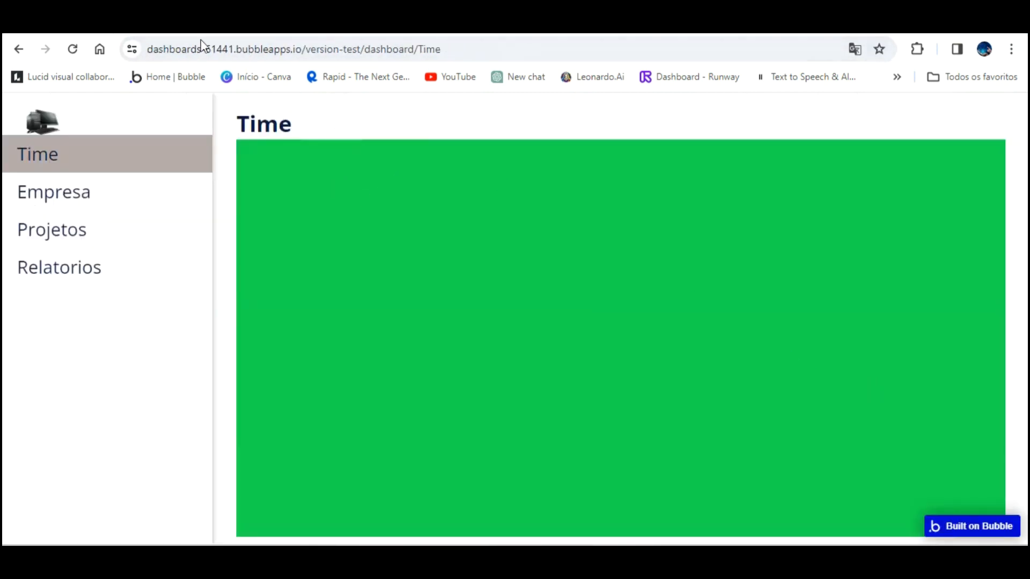
left_click(192, 25)
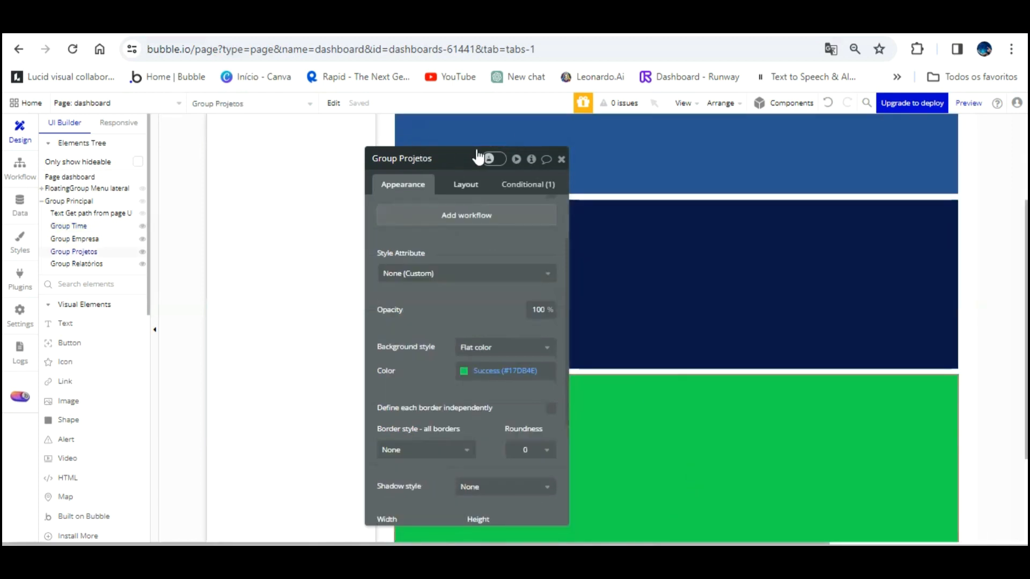
Change the Dashboard option in Group Projetos's visibility condition to Projetos
left_click(627, 390)
left_click(523, 184)
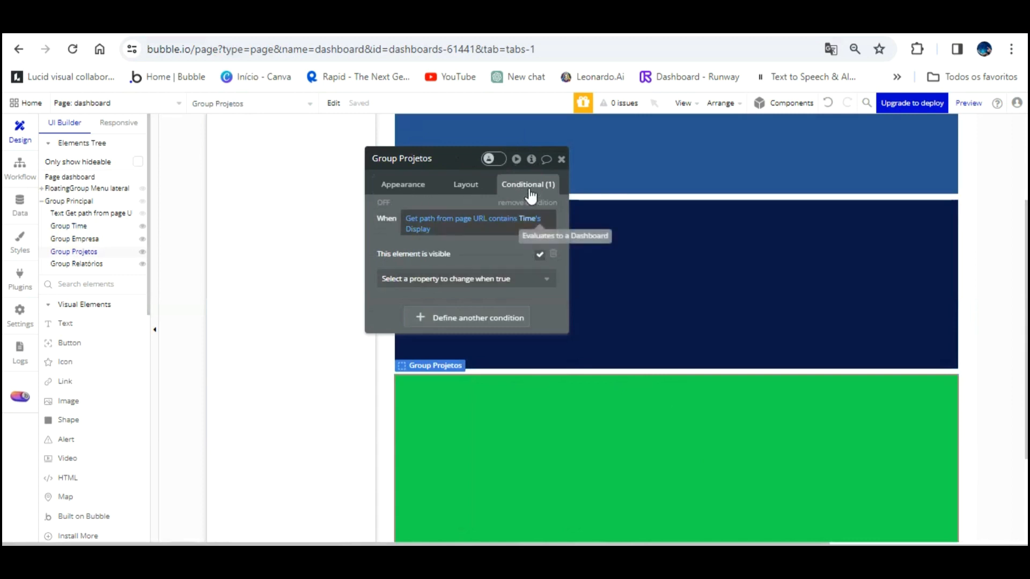
left_click(529, 218)
left_click(317, 210)
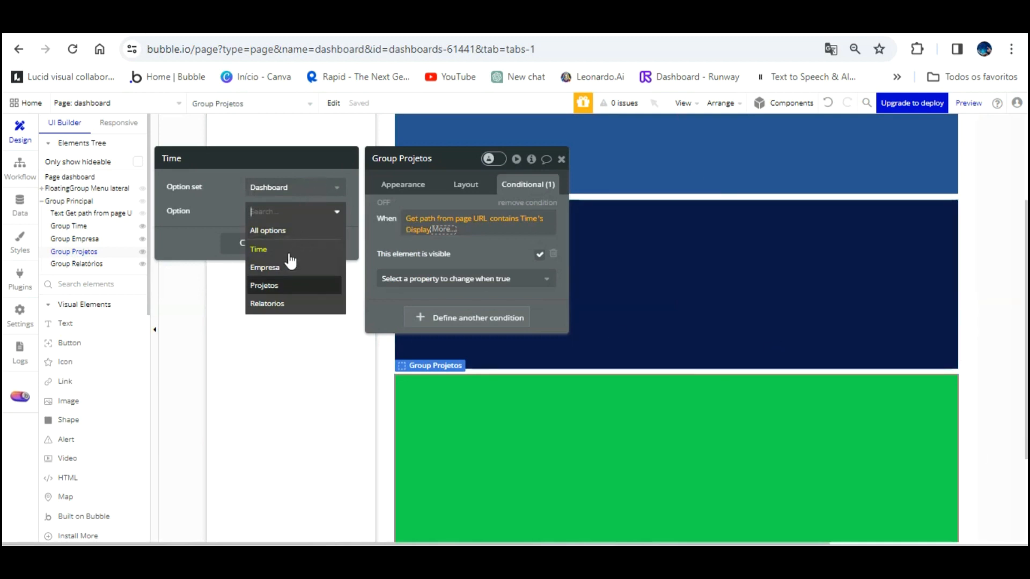
left_click(290, 286)
left_click(510, 254)
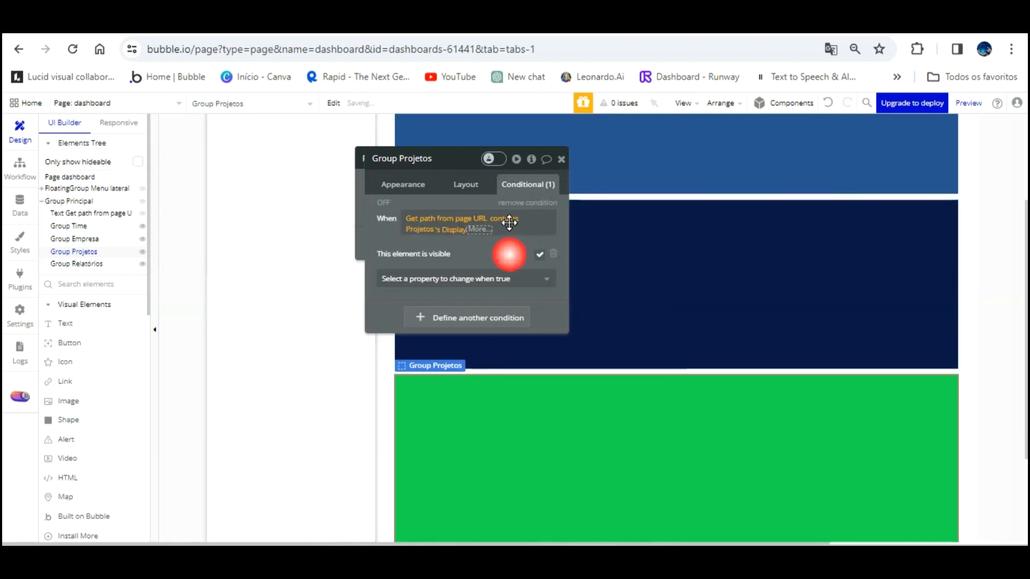
Copy Group Projetos's condition expression and paste it into a new condition on Group Time
right_click(469, 222)
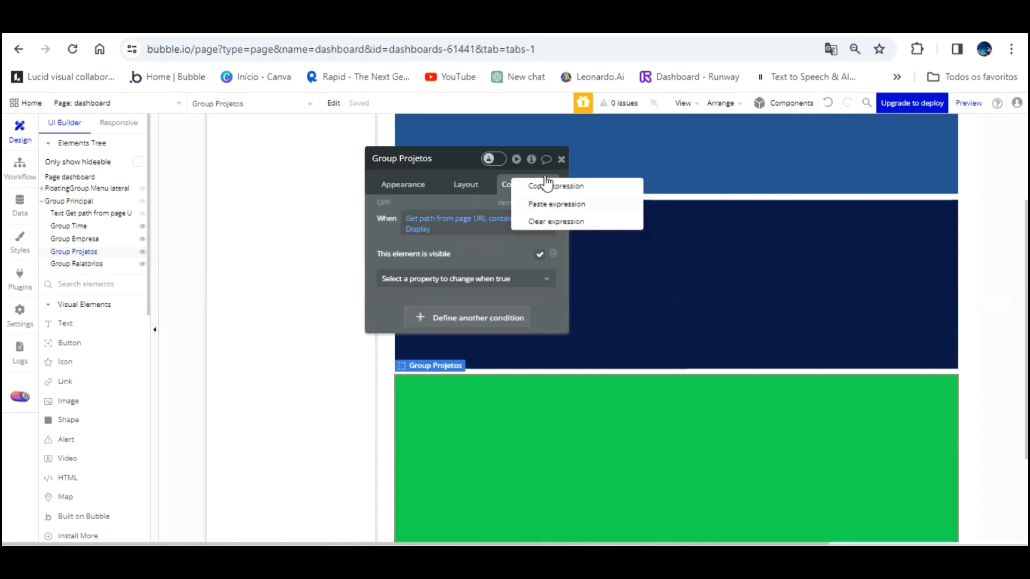
left_click(622, 146)
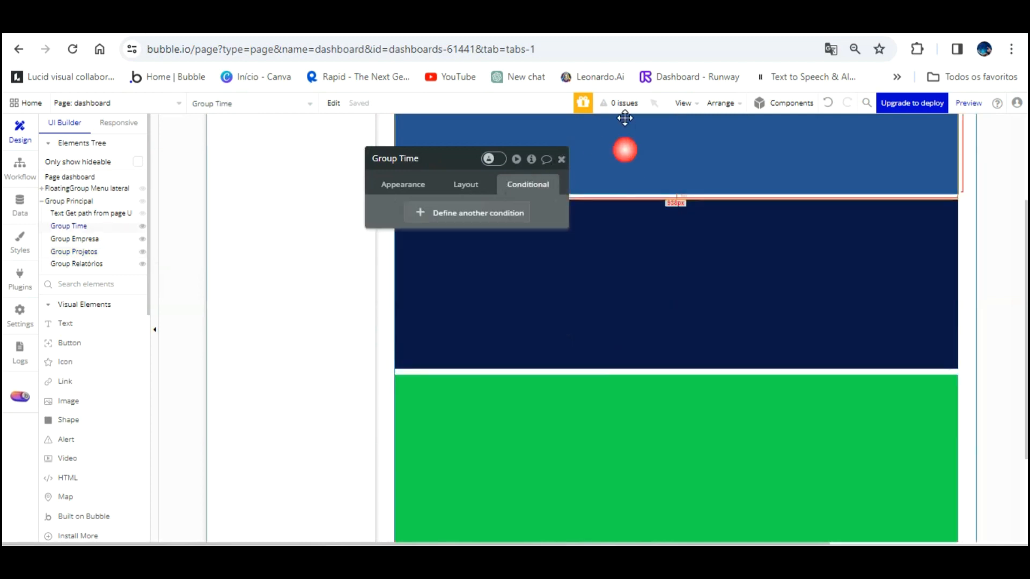
left_click(460, 212)
right_click(427, 218)
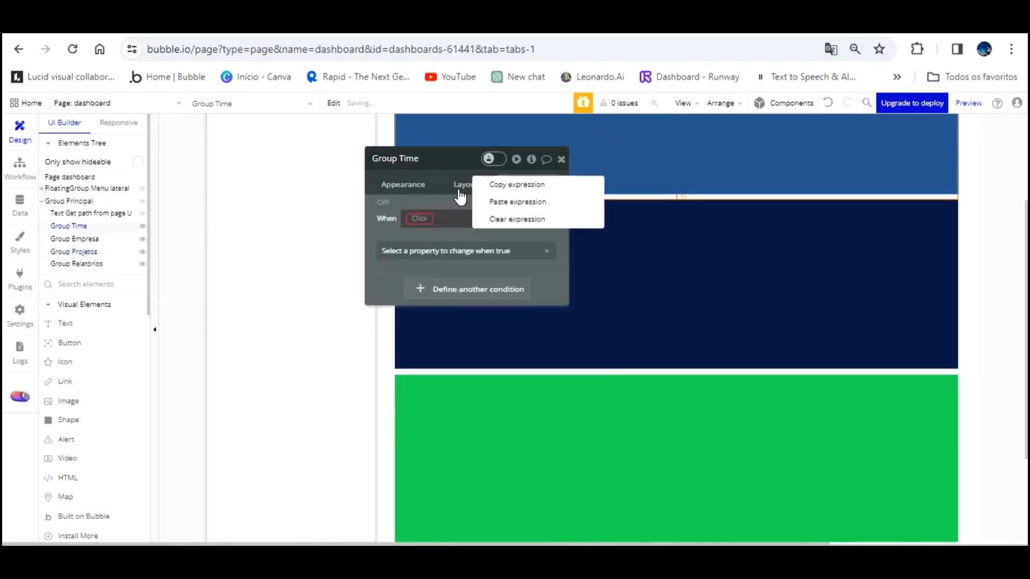
left_click(499, 202)
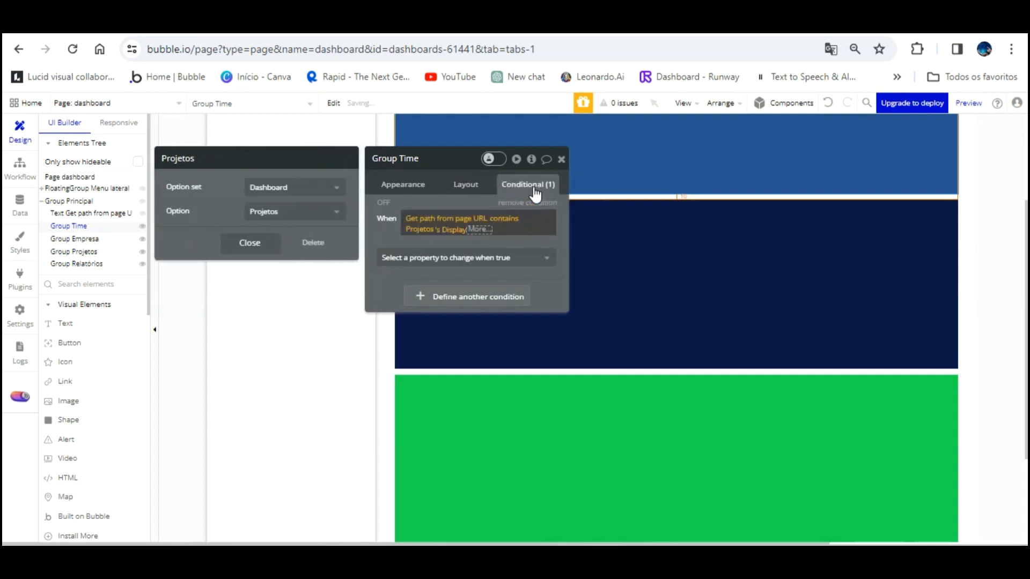
Set the option in Group Time's condition to Time and make the element visible when it is true
left_click(311, 211)
left_click(287, 249)
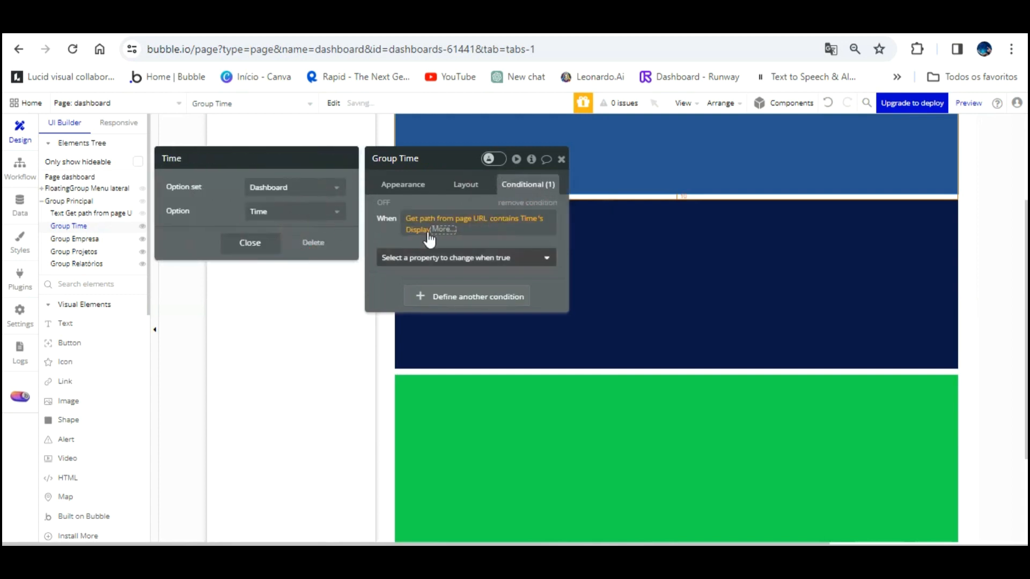
left_click(378, 206)
left_click(397, 257)
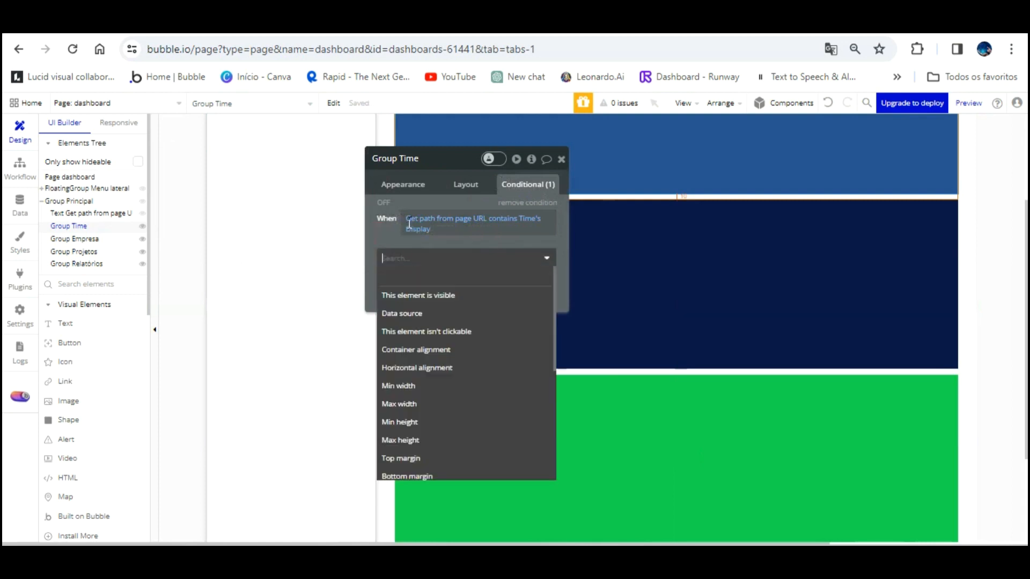
left_click(413, 295)
Add a condition to Group Empresa and paste the copied URL path expression into it
left_click(650, 267)
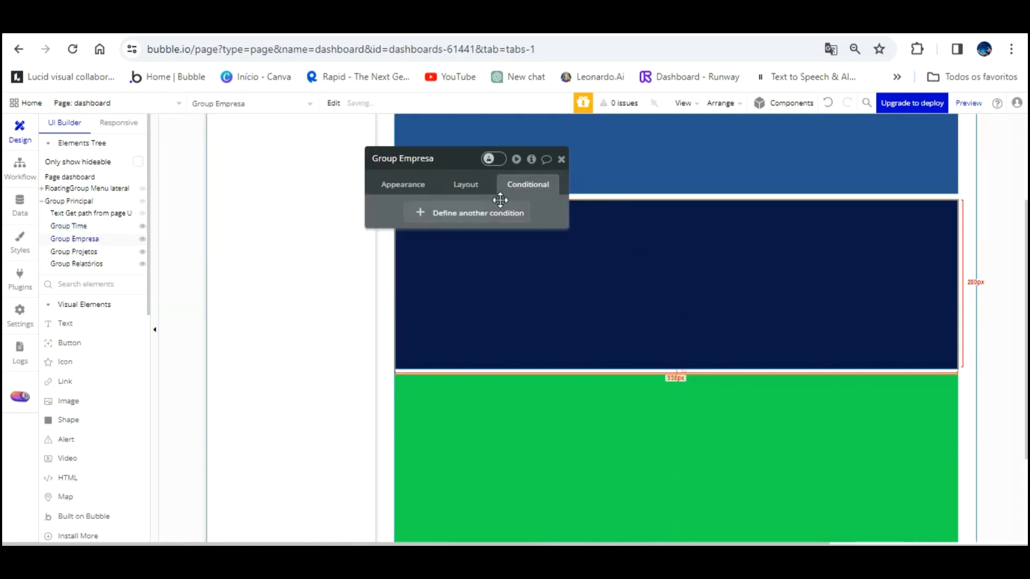
left_click(464, 211)
right_click(492, 218)
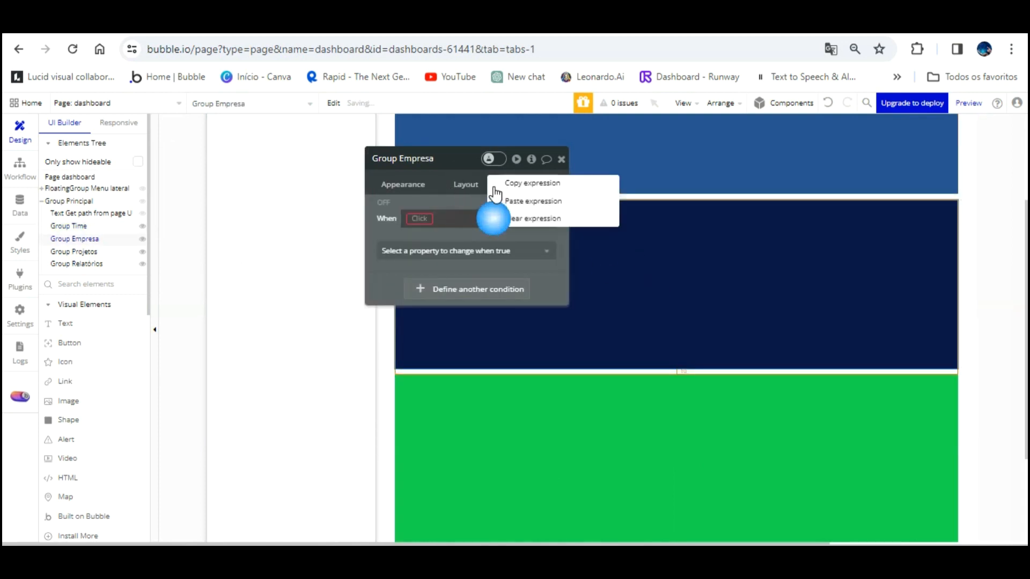
left_click(510, 204)
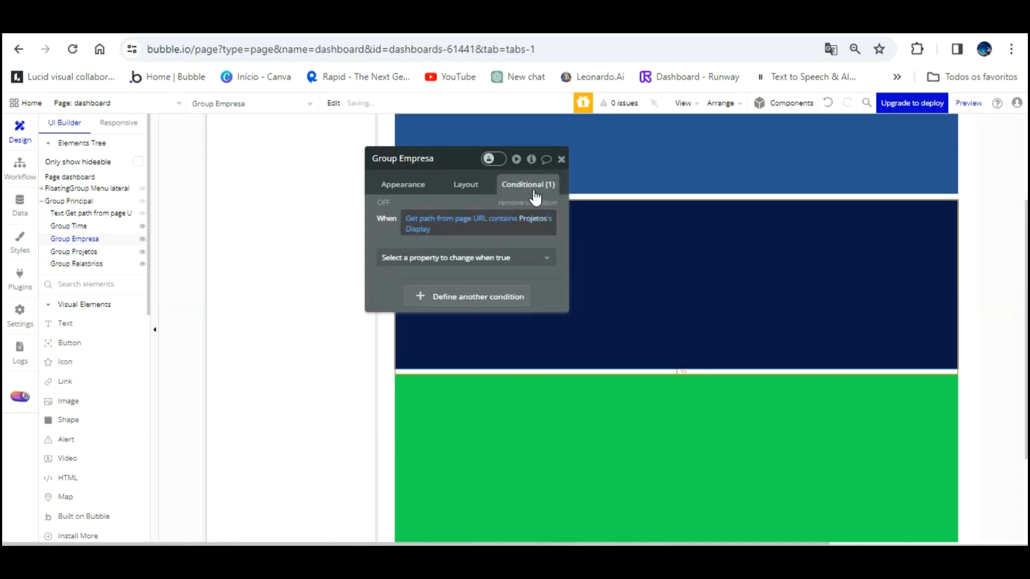
Set the option in Group Empresa's condition to Empresa and make the element visible when it is true
left_click(421, 229)
left_click(303, 211)
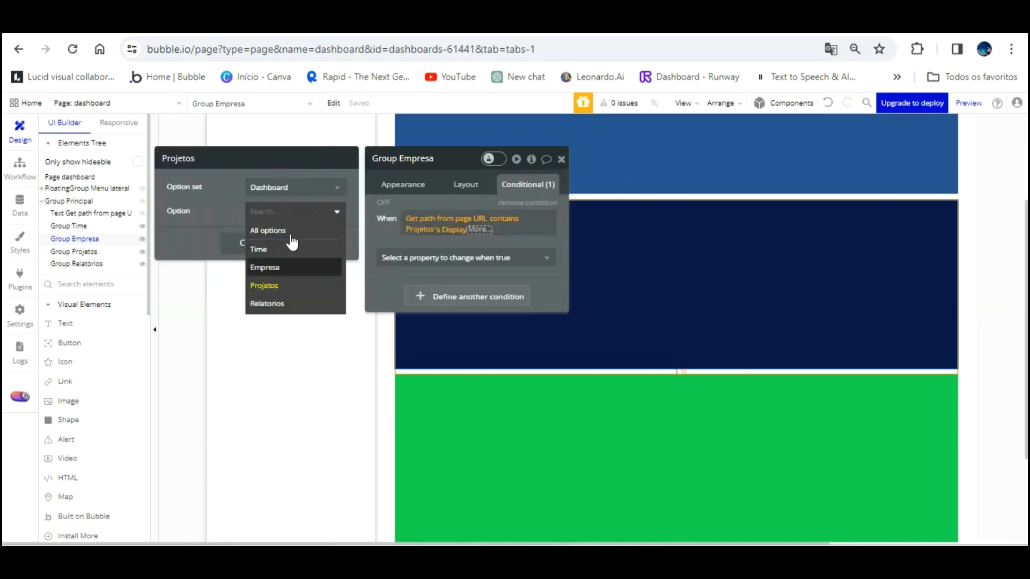
left_click(265, 267)
left_click(453, 258)
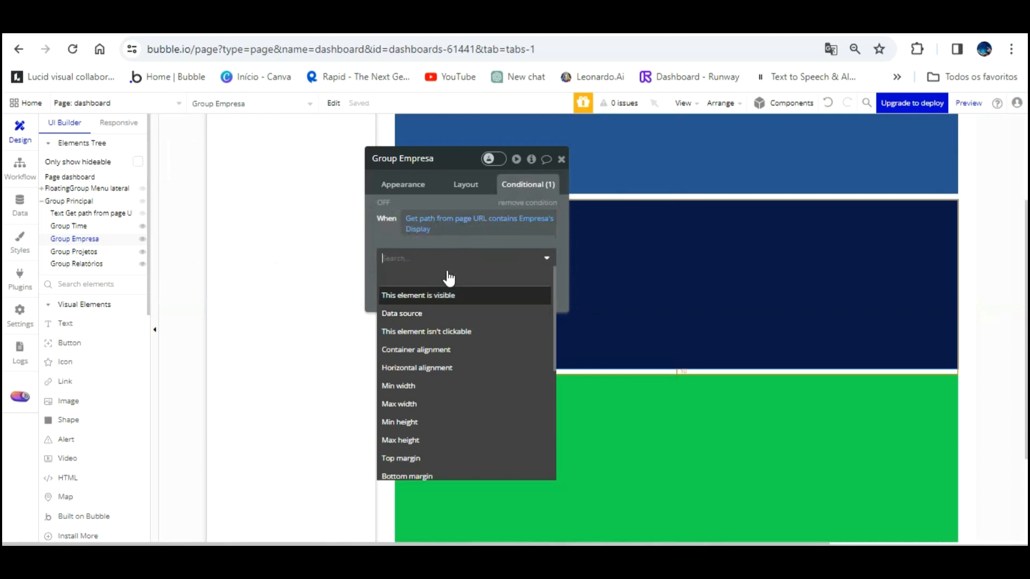
left_click(455, 295)
Add a condition to Group Relatórios and paste the copied URL path expression into it
scroll(681, 269, "down", 3)
left_click(668, 376)
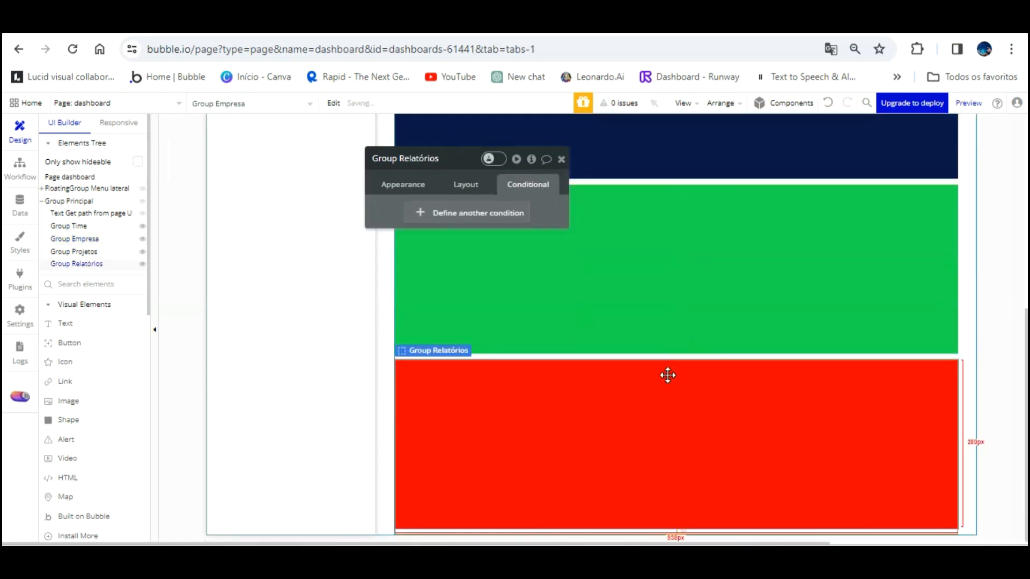
left_click(466, 213)
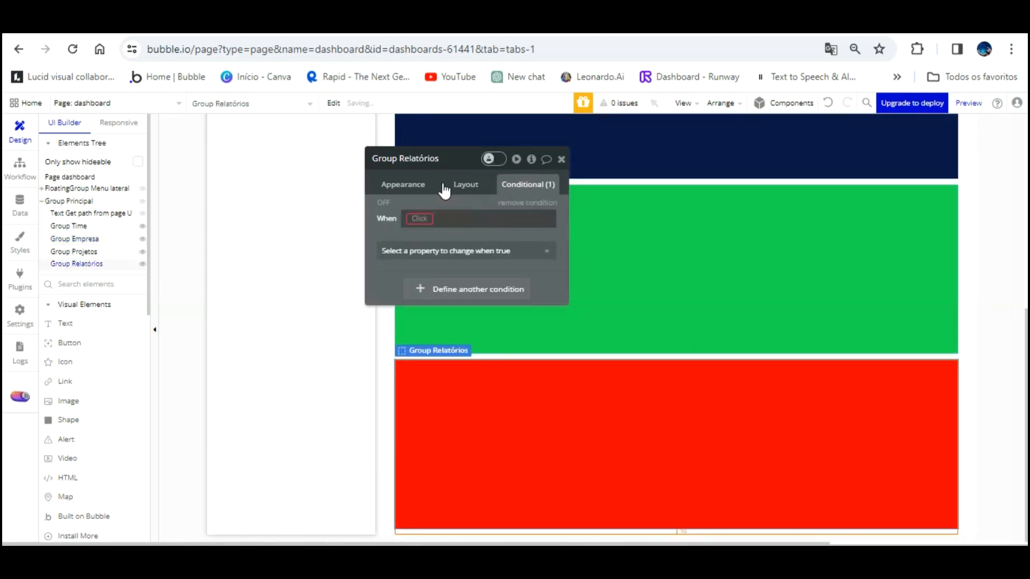
right_click(465, 212)
left_click(507, 196)
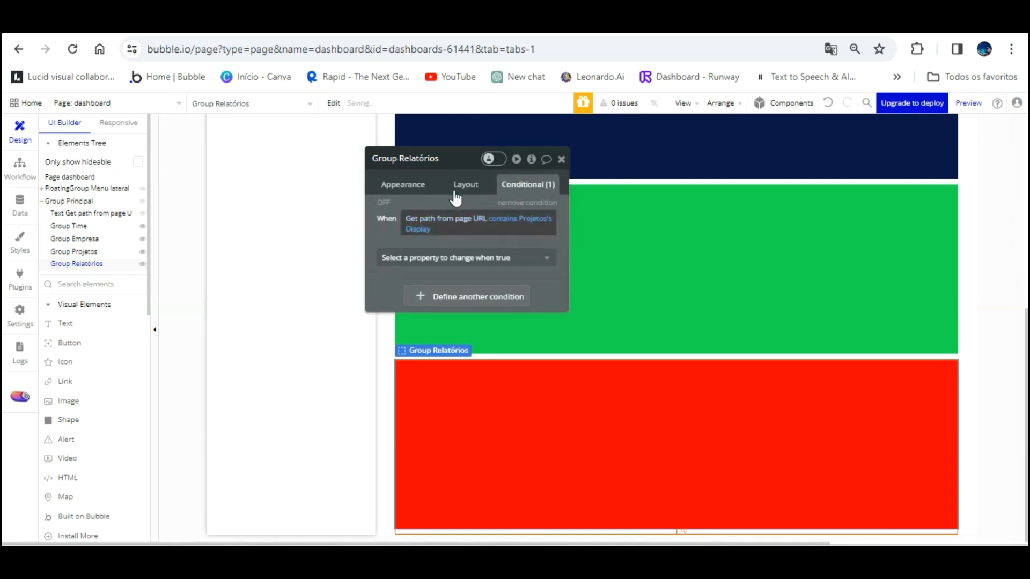
Set the option in Group Relatórios's condition to Relatorios and make the element visible when it is true
left_click(536, 219)
left_click(332, 211)
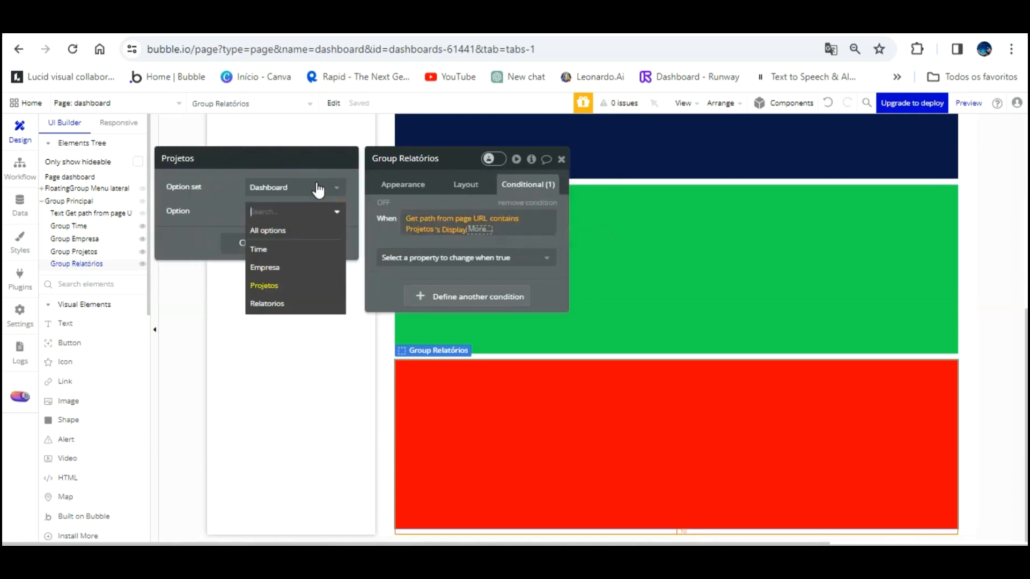
left_click(279, 302)
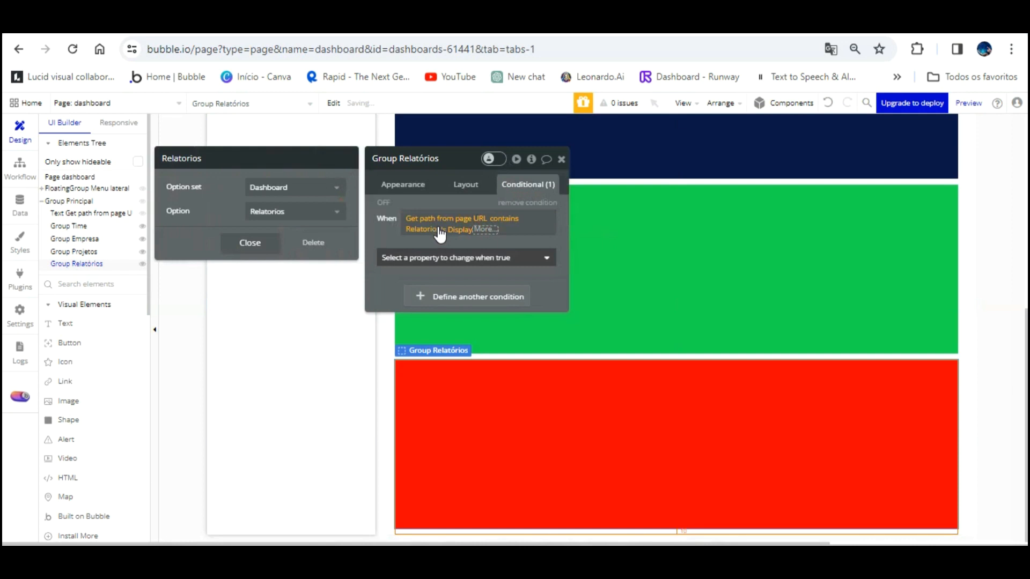
left_click(461, 257)
left_click(466, 287)
Recheck Group Projetos's condition, then reload the preview and test the Time, Empresa, Projetos and Relatorios menu items repeatedly
left_click(637, 259)
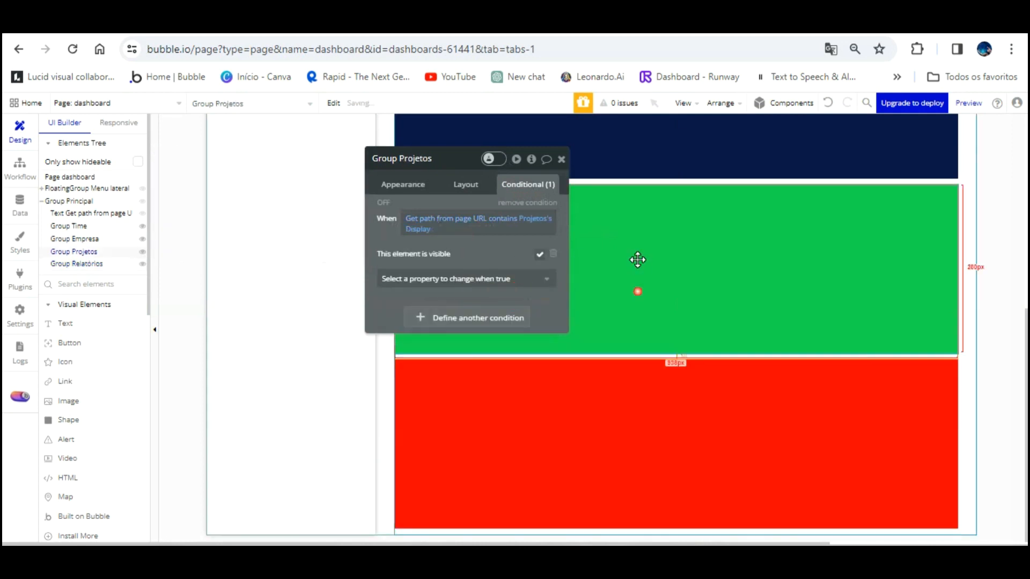
left_click(292, 24)
key("F5")
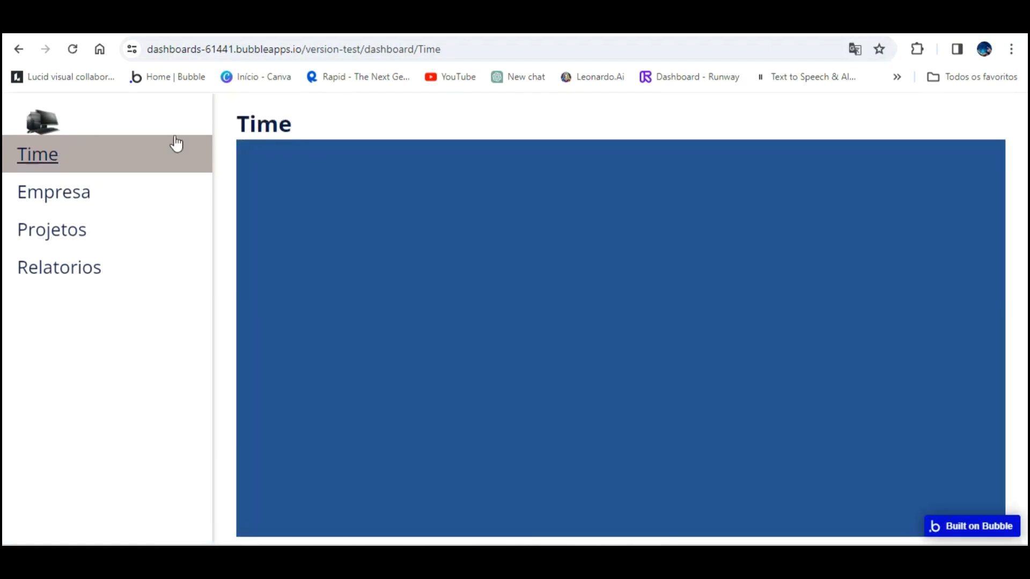
left_click(69, 171)
left_click(67, 229)
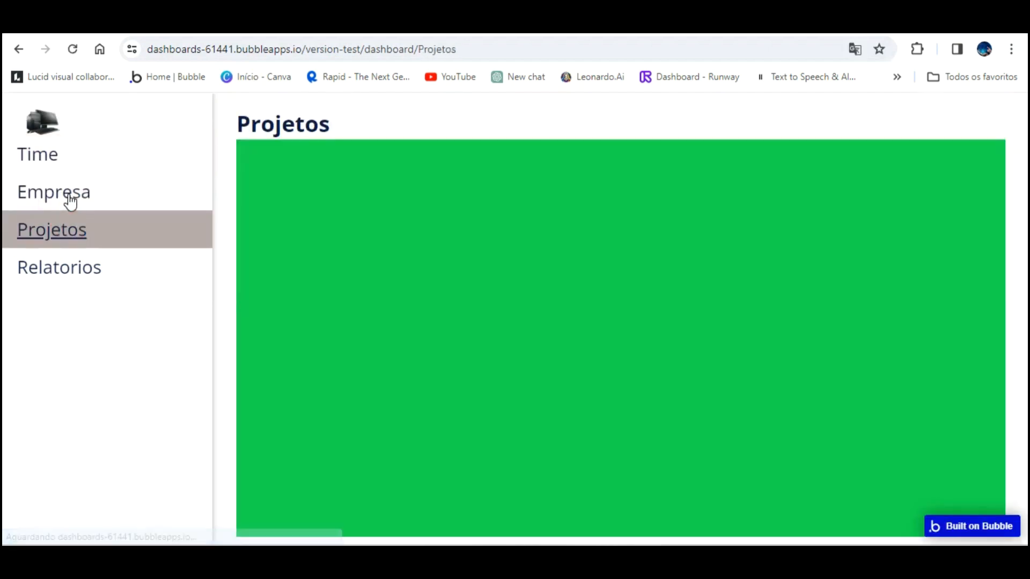
left_click(71, 268)
left_click(72, 199)
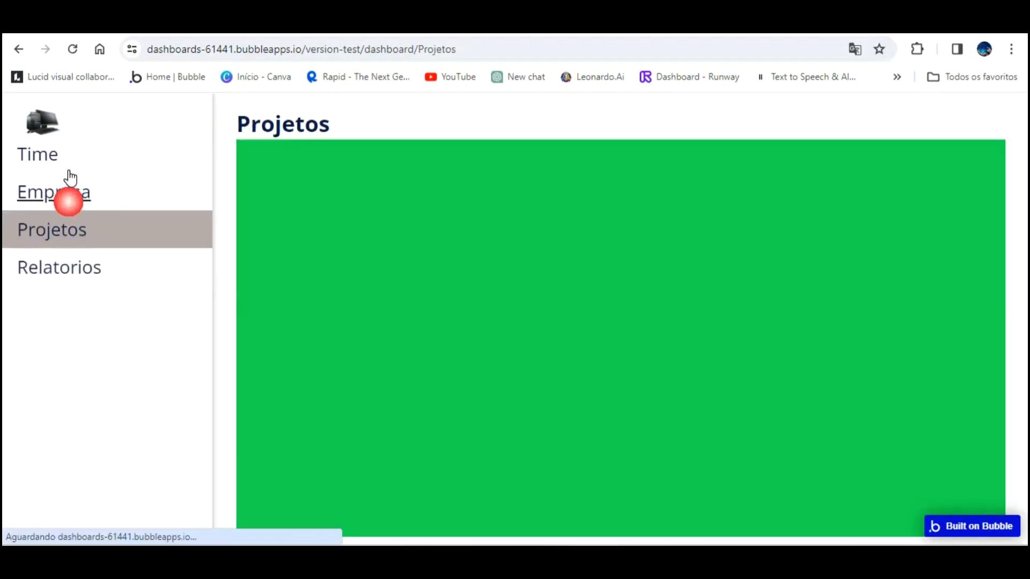
left_click(58, 161)
left_click(64, 195)
left_click(73, 232)
left_click(75, 267)
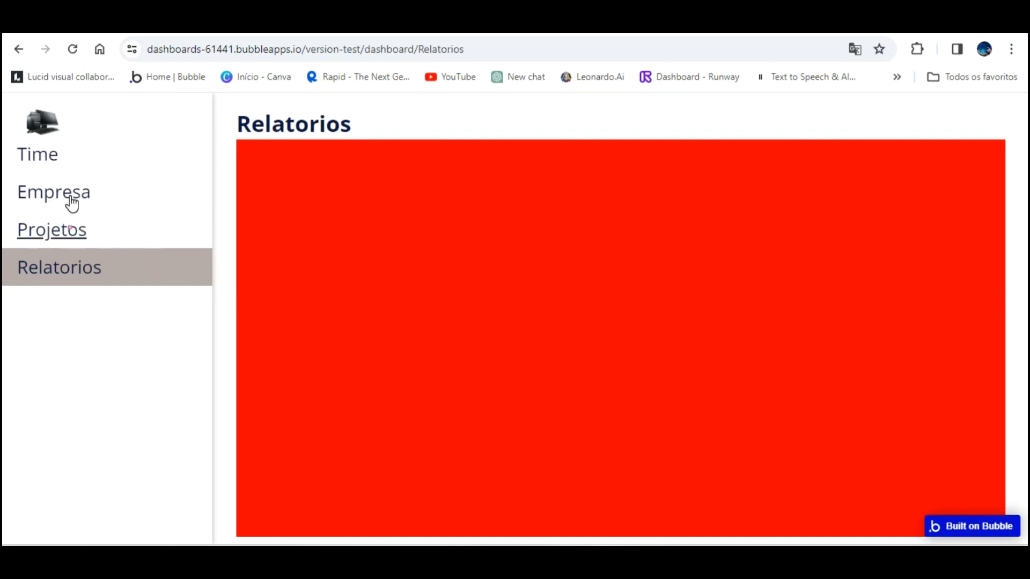
left_click(70, 228)
left_click(65, 193)
left_click(34, 151)
left_click(43, 182)
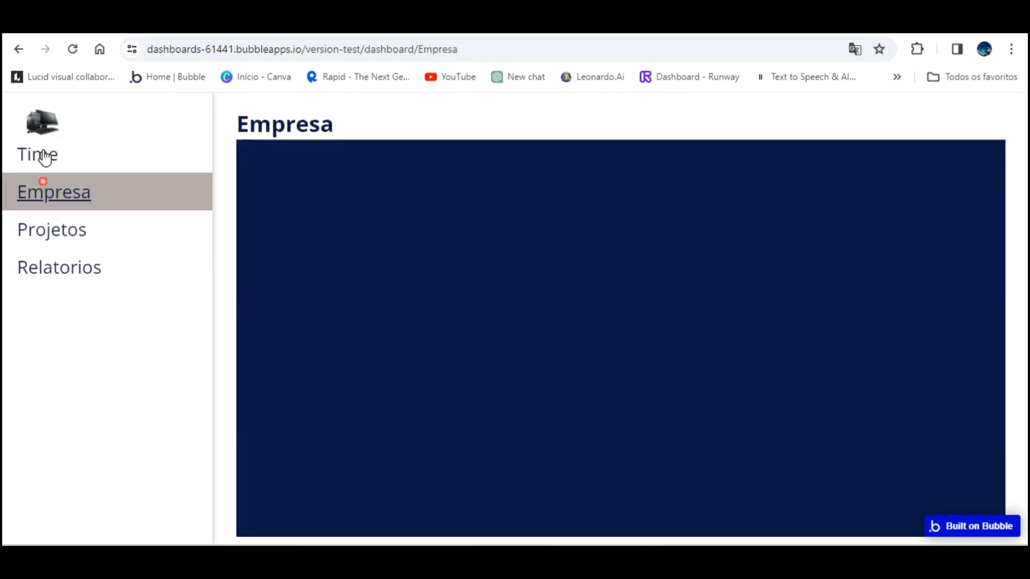
Switch to the editor and remove the visibility and underline properties from the menu text's hovered condition
left_click(91, 24)
scroll(282, 196, "up", 5)
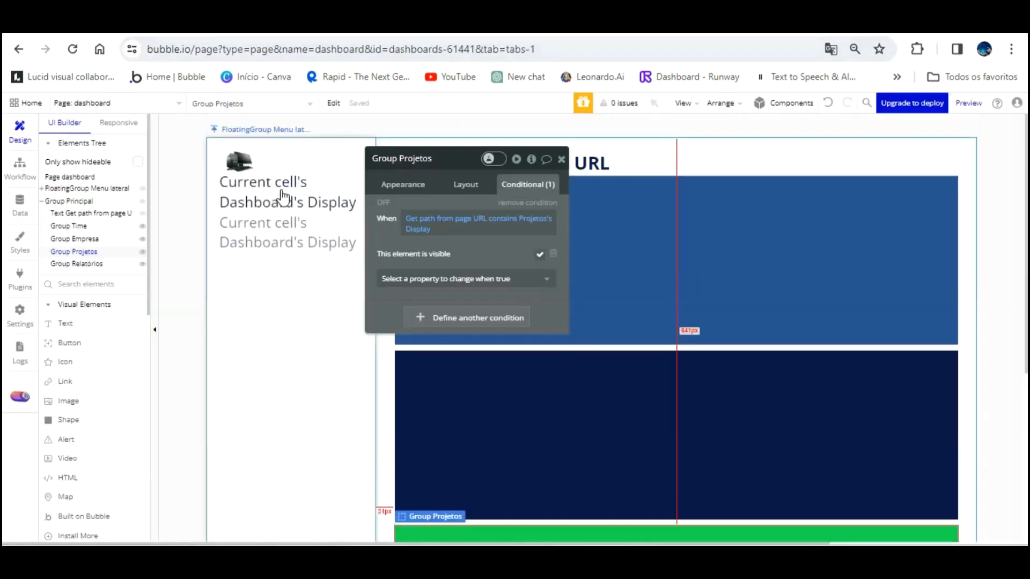
left_click(282, 197)
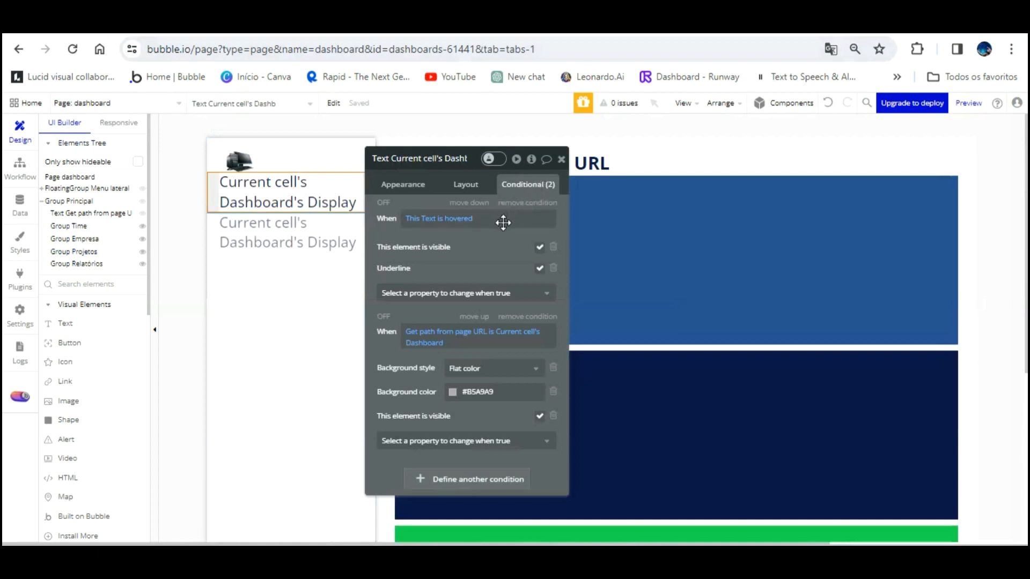
left_click(553, 247)
left_click(553, 247)
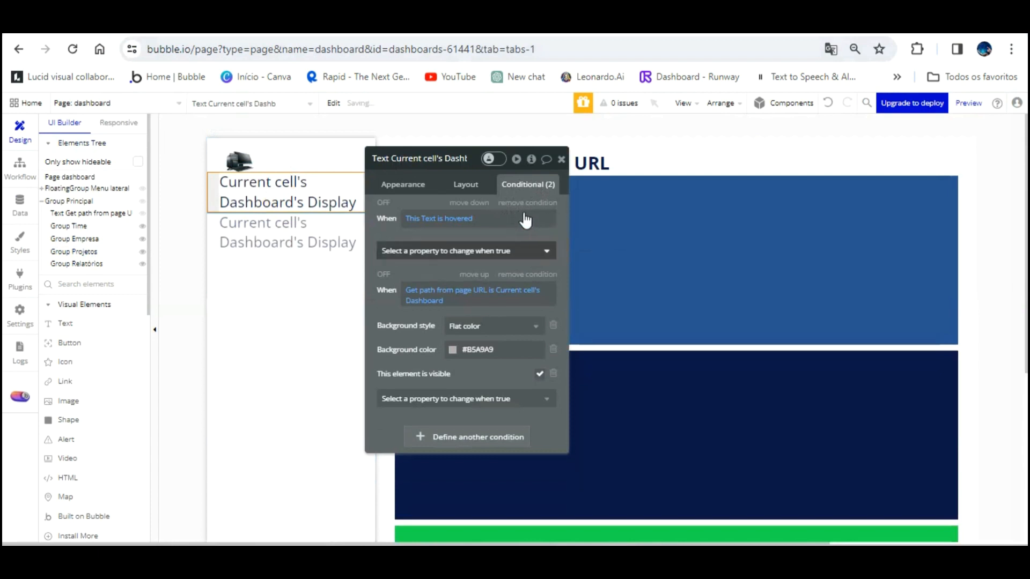
Add a Primary contrast (#FFFFFF) font color to the menu text's hovered condition and make the element visible when it is true
left_click(475, 250)
scroll(444, 370, "down", 5)
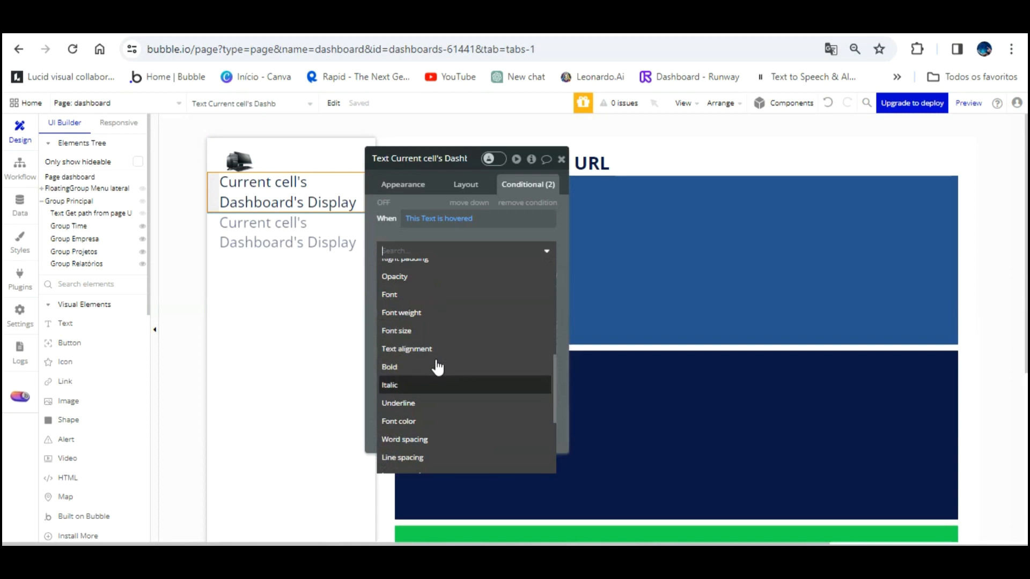
left_click(430, 419)
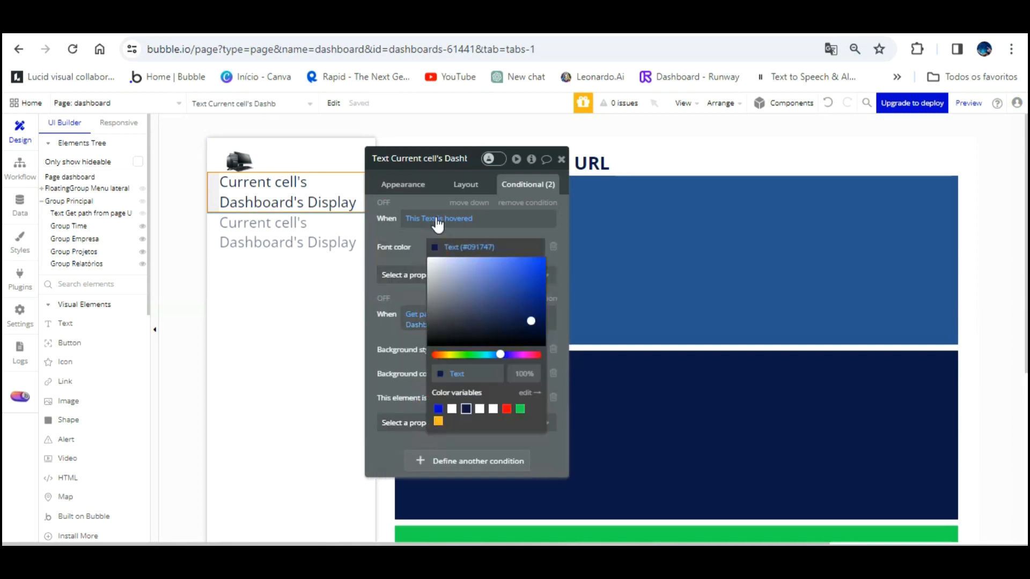
left_click(413, 207)
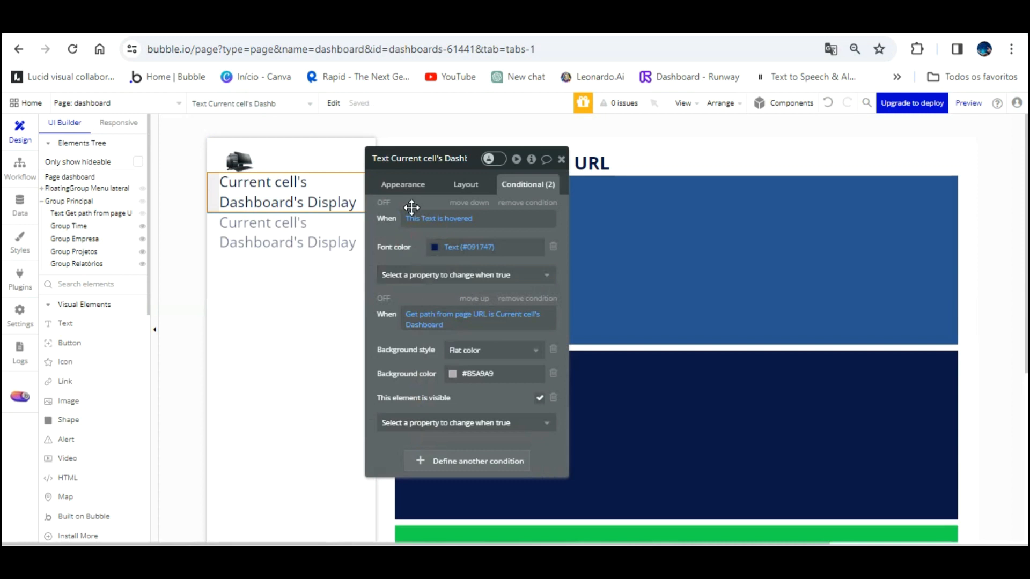
left_click(433, 245)
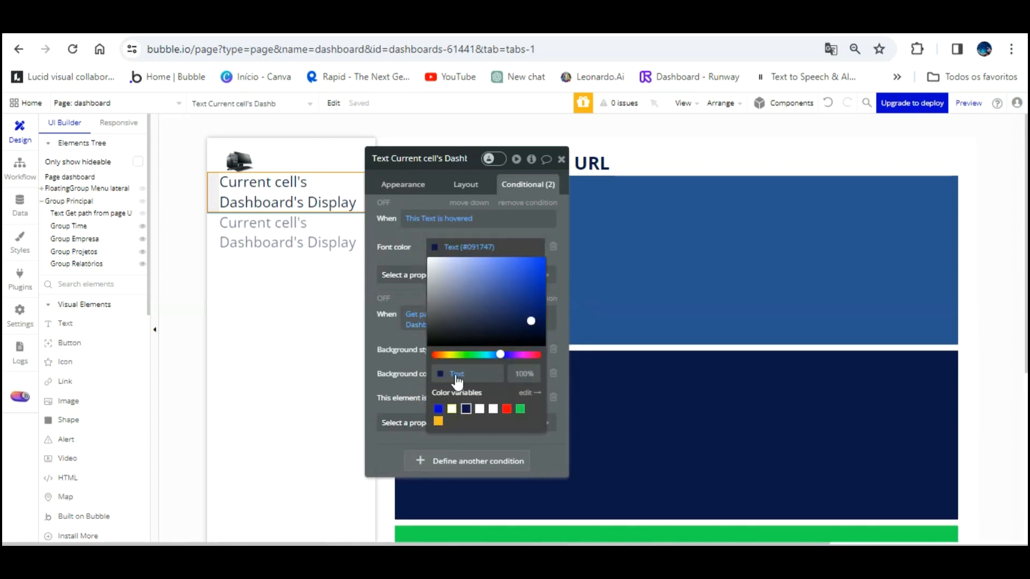
left_click(452, 409)
left_click(412, 207)
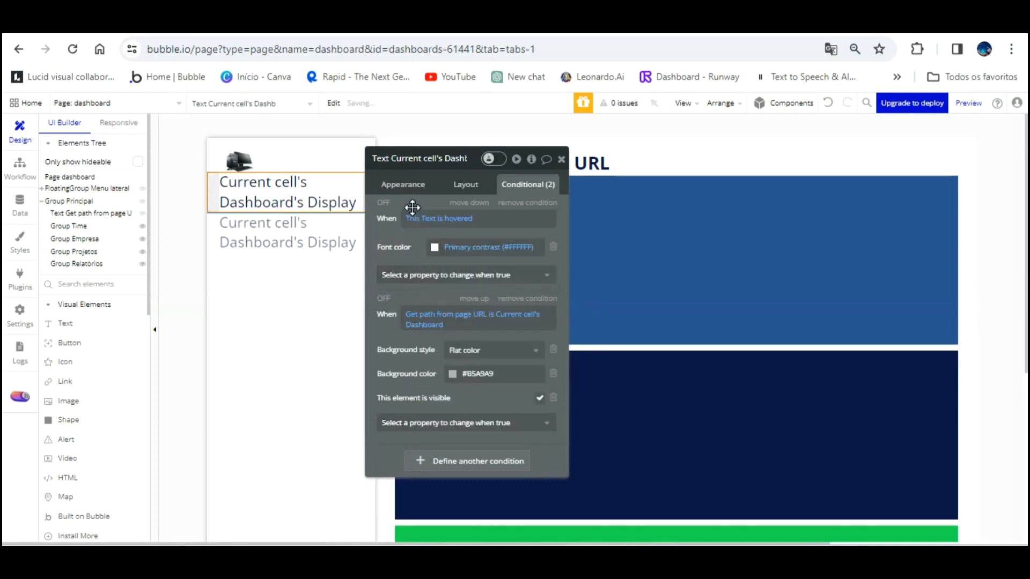
left_click(491, 275)
left_click(460, 317)
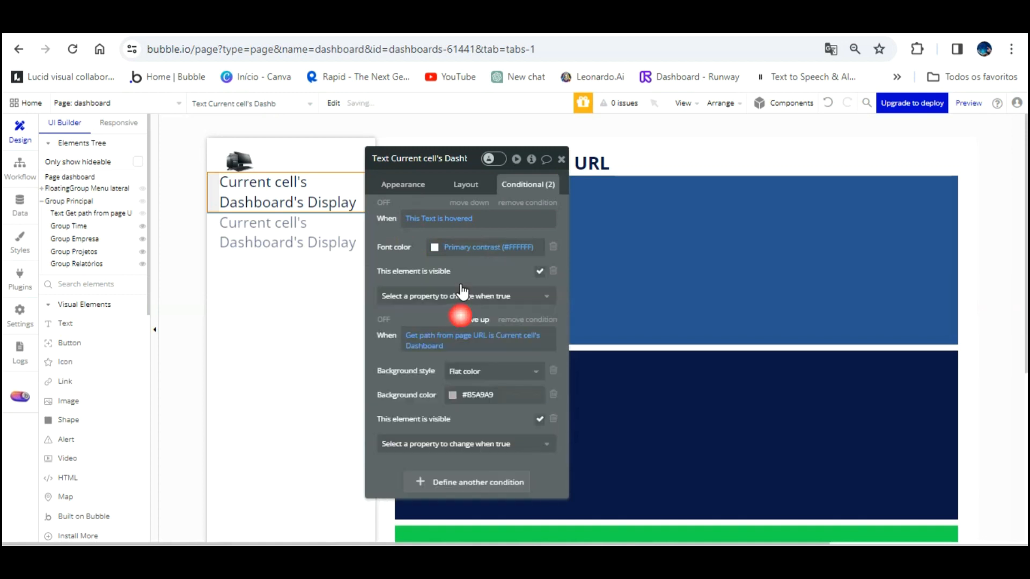
Reload the preview and test the hover effect on the Time, Empresa, Projetos and Relatorios menu items
left_click(240, 26)
key("F5")
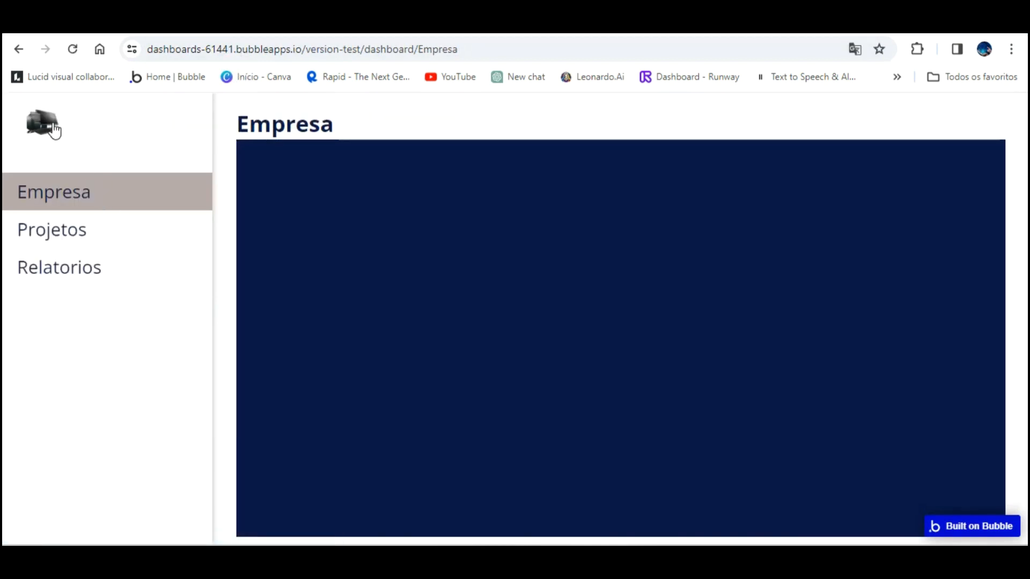
left_click(51, 154)
left_click(63, 188)
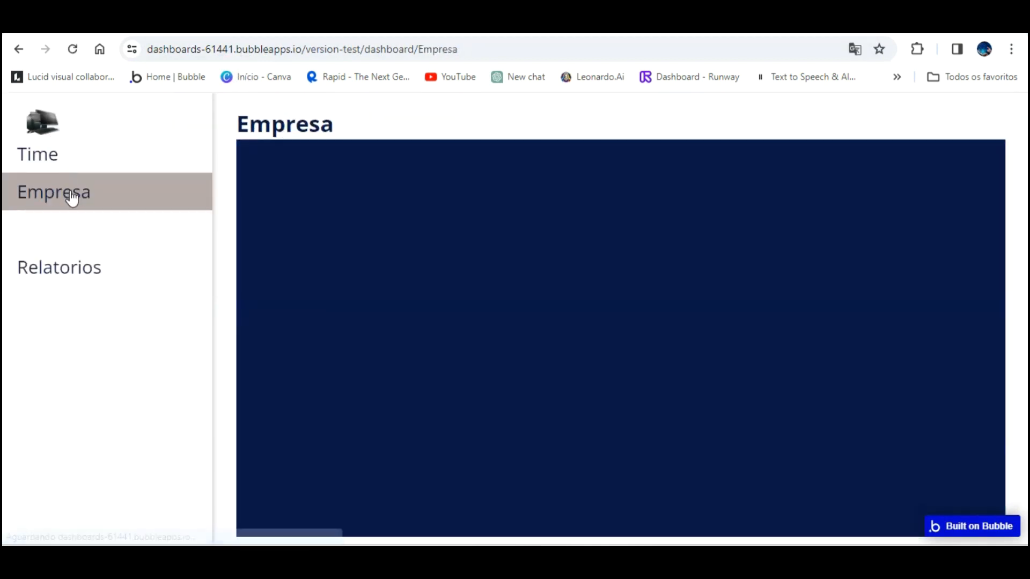
left_click(71, 234)
left_click(73, 266)
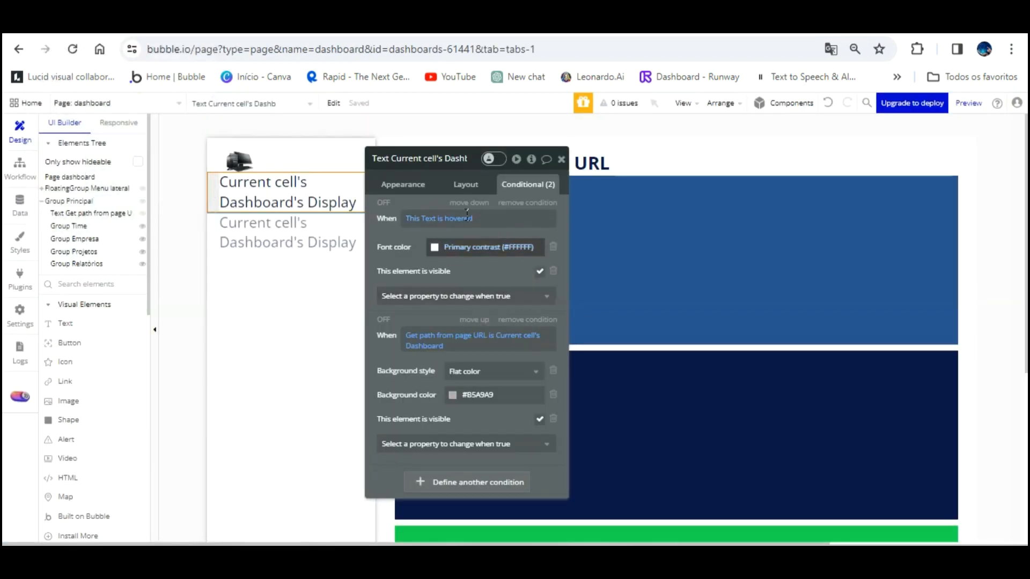
Remove the menu text's hovered condition and add a Primary contrast (#FFFFFF) font color to its URL path condition
left_click(540, 204)
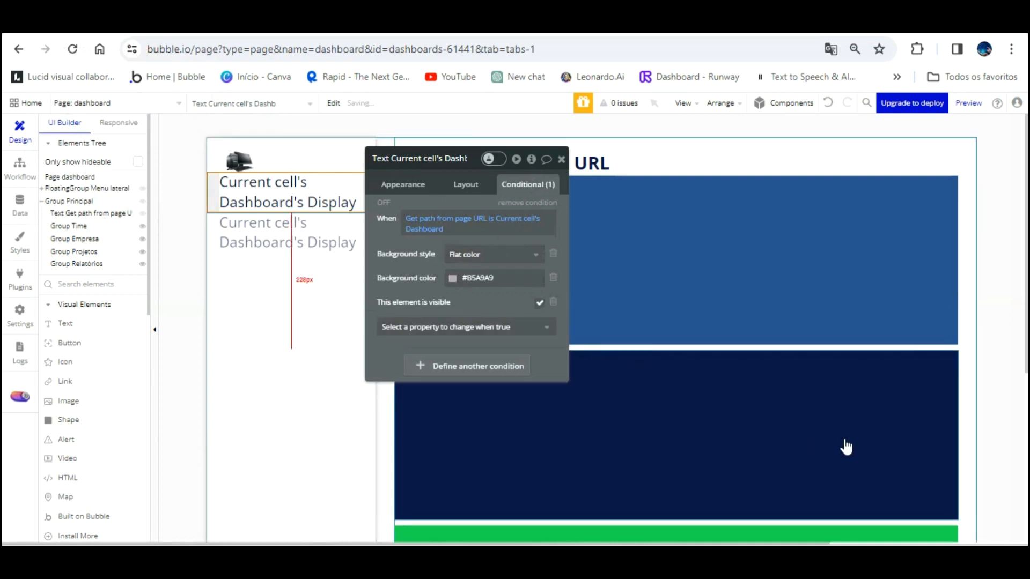
left_click(970, 525)
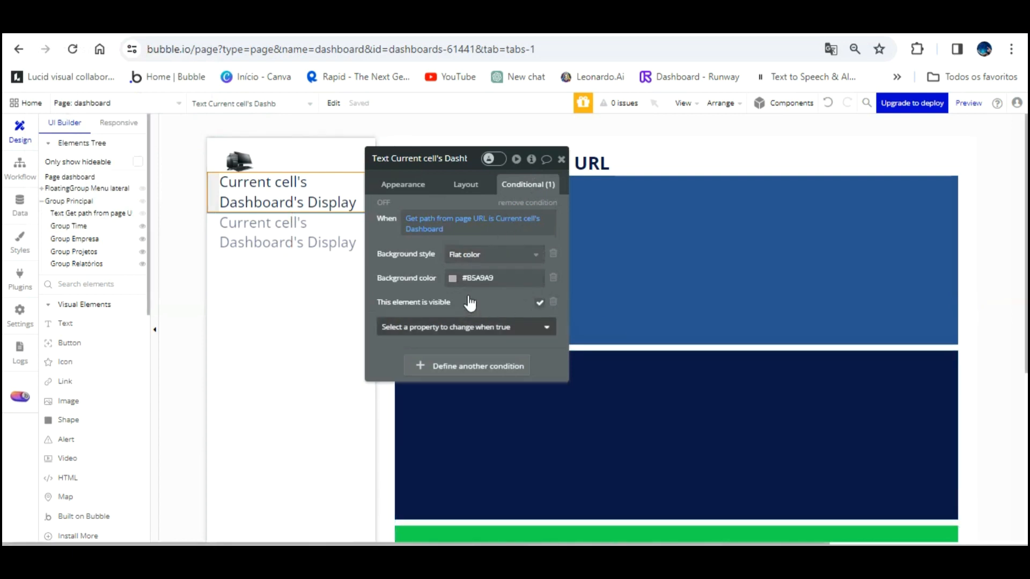
left_click(466, 327)
scroll(469, 431, "down", 3)
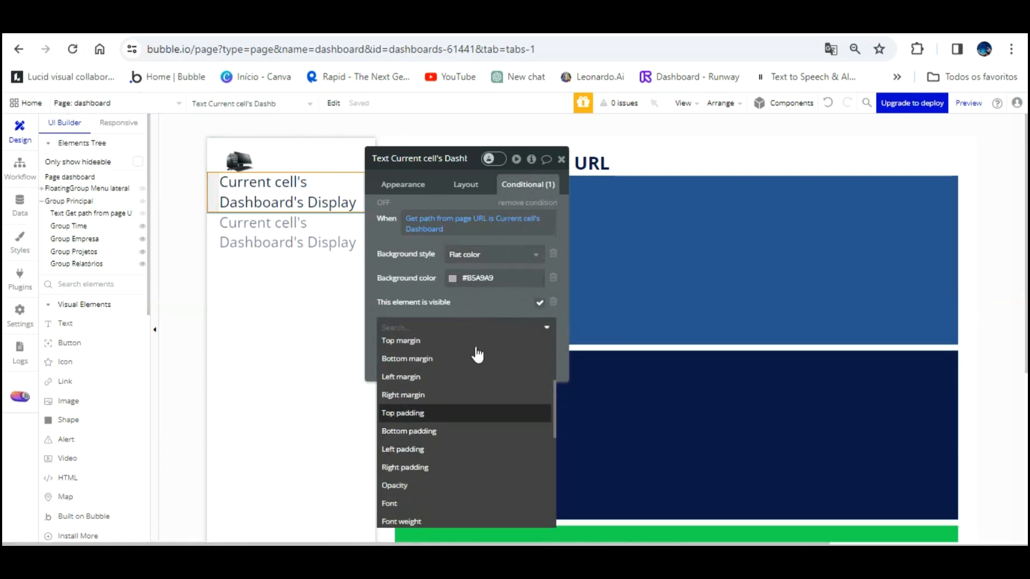
scroll(469, 456, "down", 3)
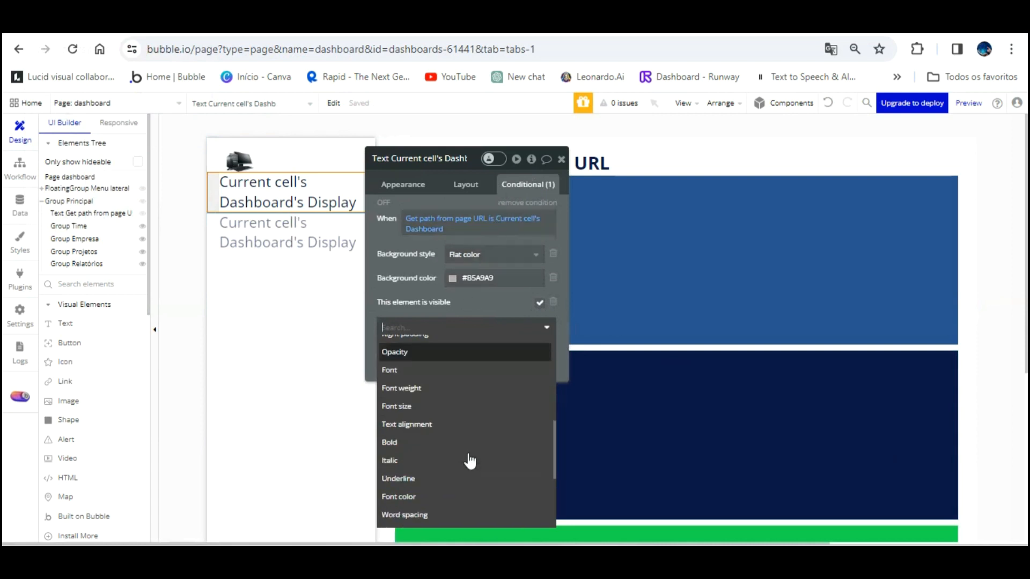
left_click(437, 479)
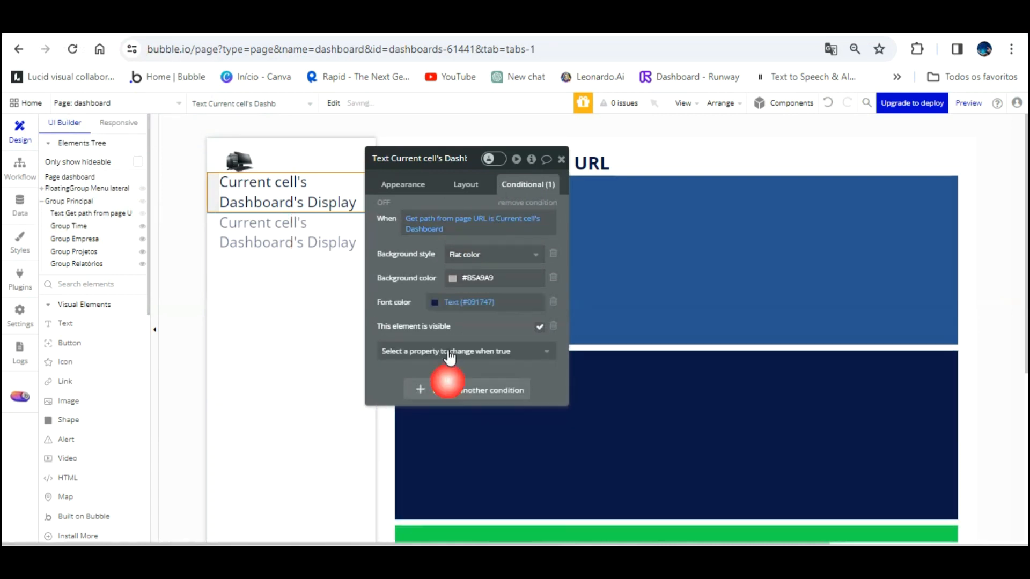
left_click(433, 299)
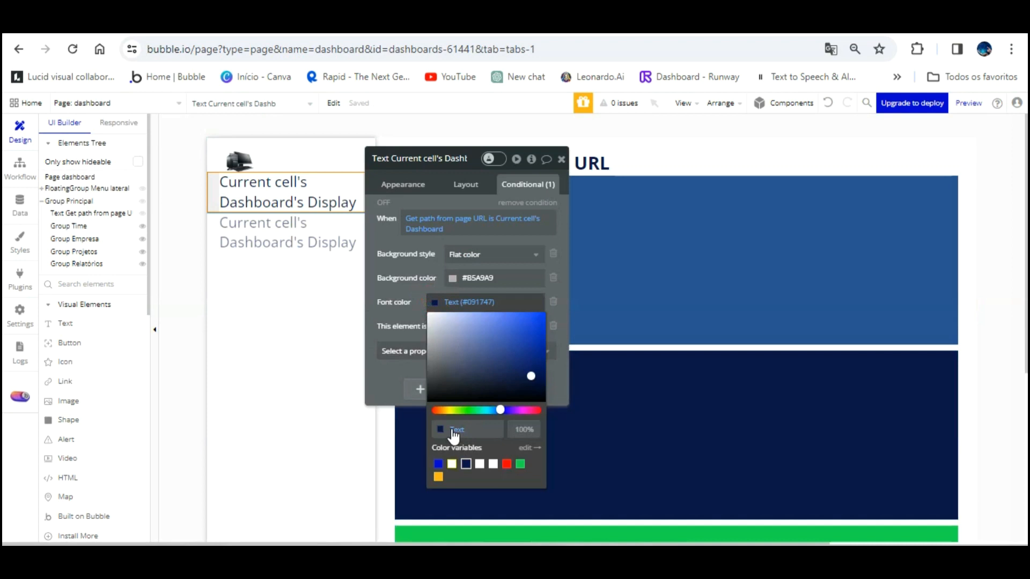
left_click(452, 464)
left_click(421, 266)
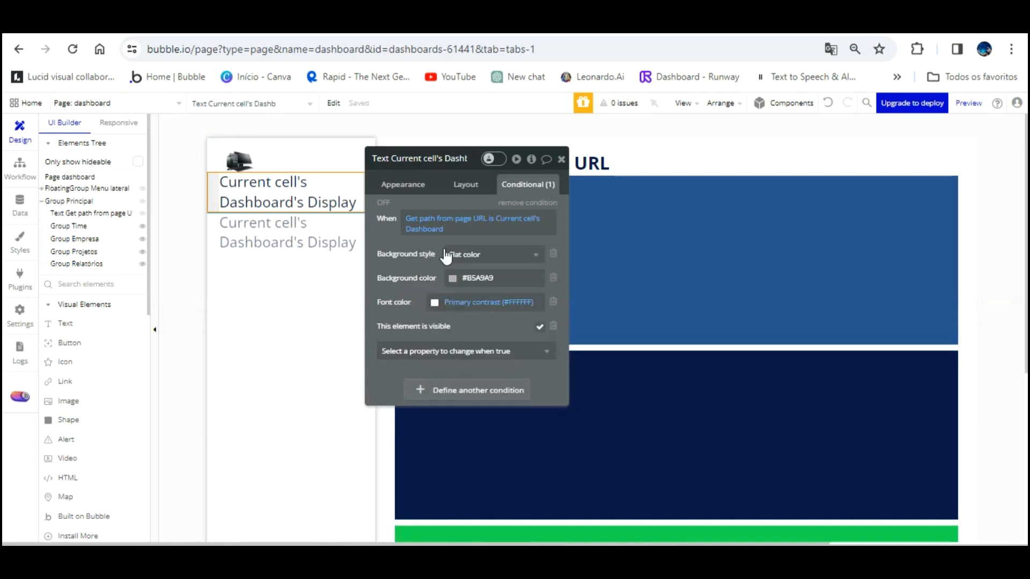
Darken the background color in the menu text's URL path condition to #8E8484
left_click(452, 277)
left_click(454, 326)
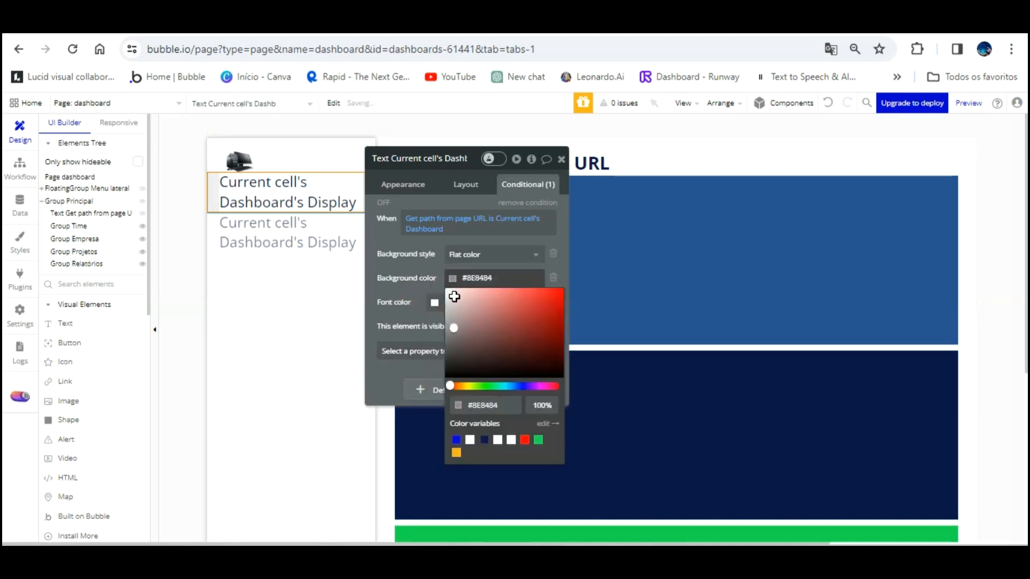
left_click(352, 183)
Reload the preview and test the highlight by switching among the Time, Empresa, Projetos and Relatorios menu items
left_click(348, 24)
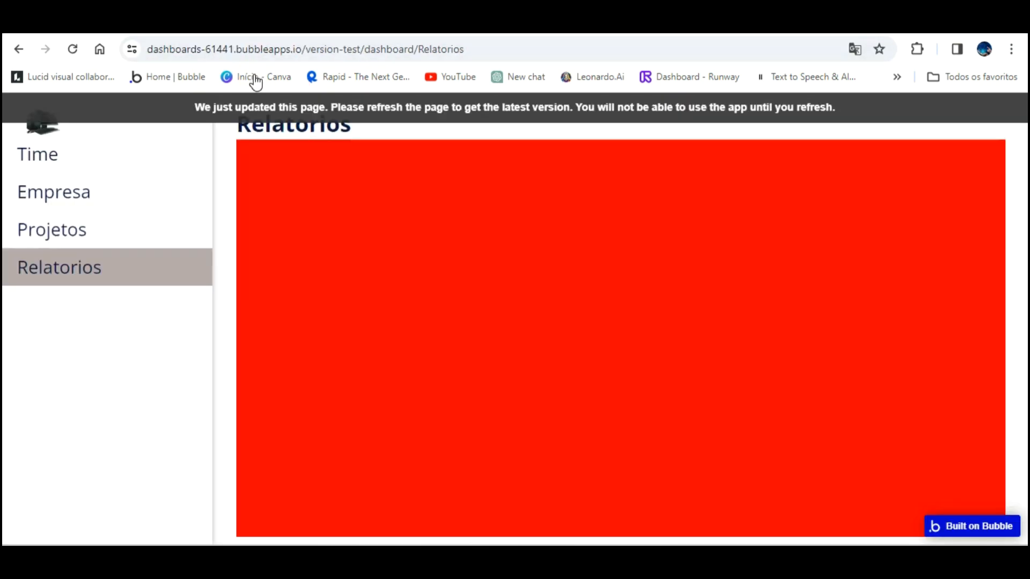
key("F5")
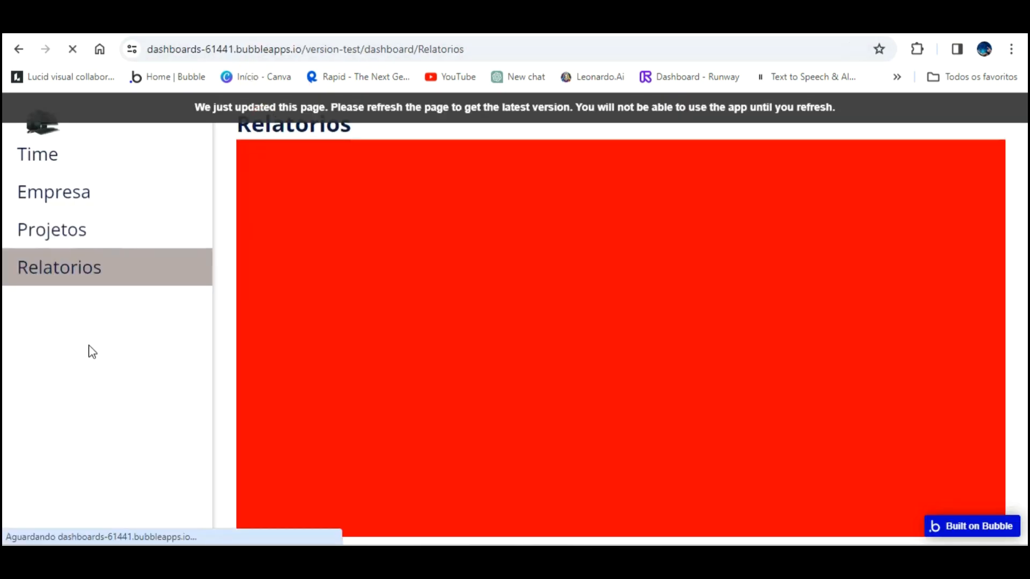
left_click(73, 229)
left_click(73, 201)
left_click(65, 158)
left_click(62, 193)
left_click(63, 215)
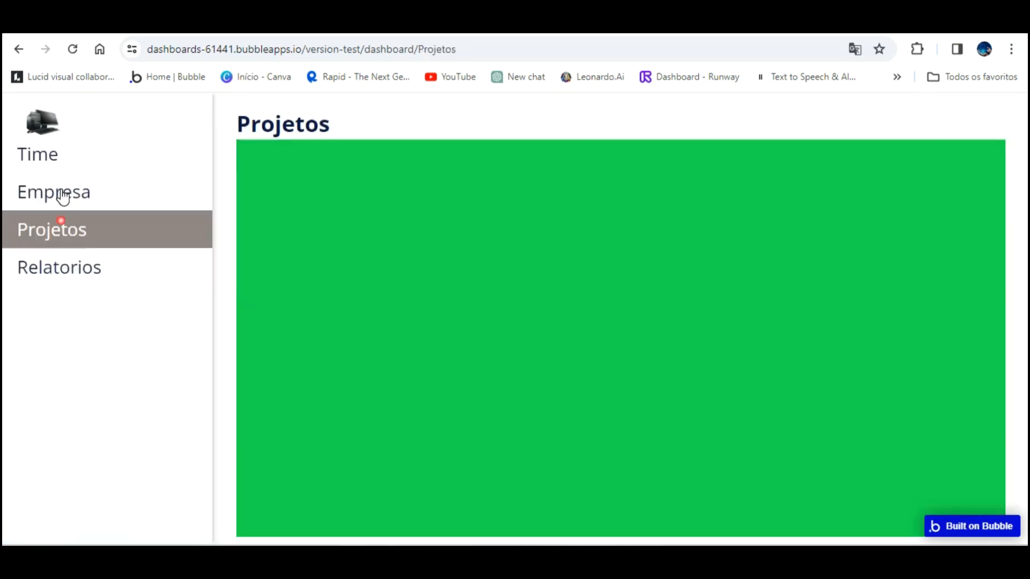
left_click(62, 195)
left_click(60, 153)
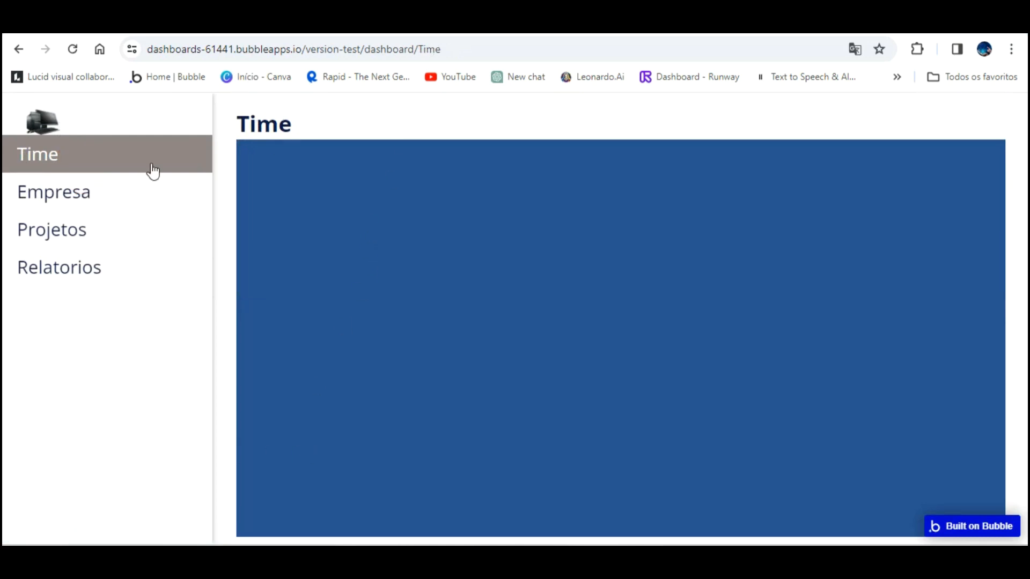
left_click(59, 196)
left_click(62, 237)
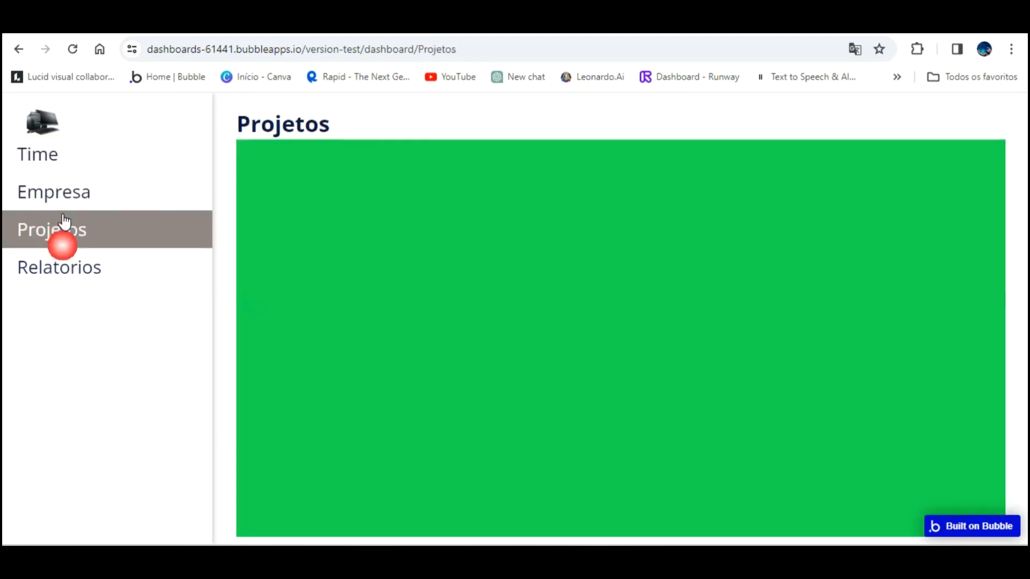
left_click(69, 264)
Delete the Relatorios path from the preview URL and load the dashboard page without it
left_click(491, 48)
left_click(492, 49)
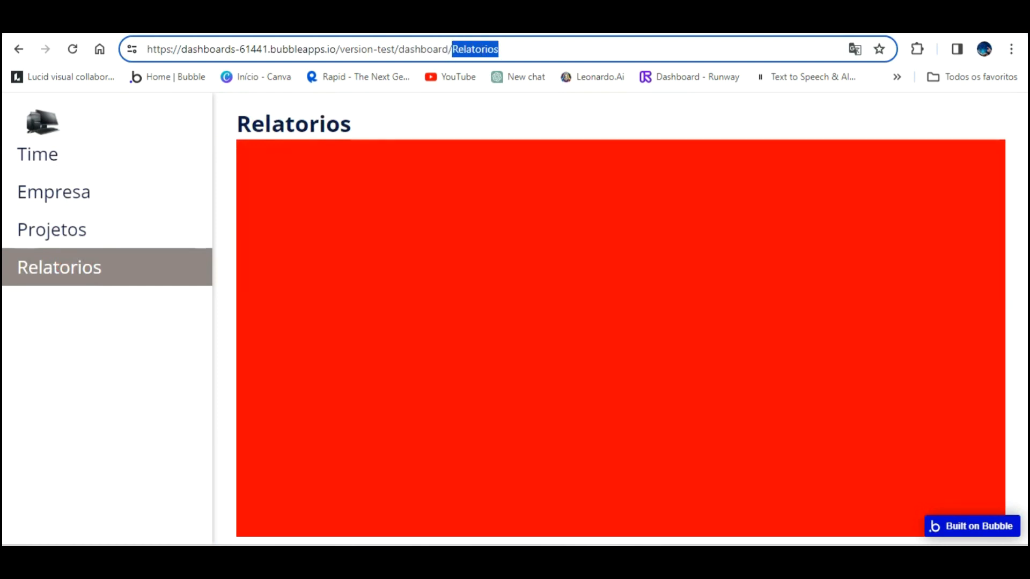
key("BackSpace")
key("Return")
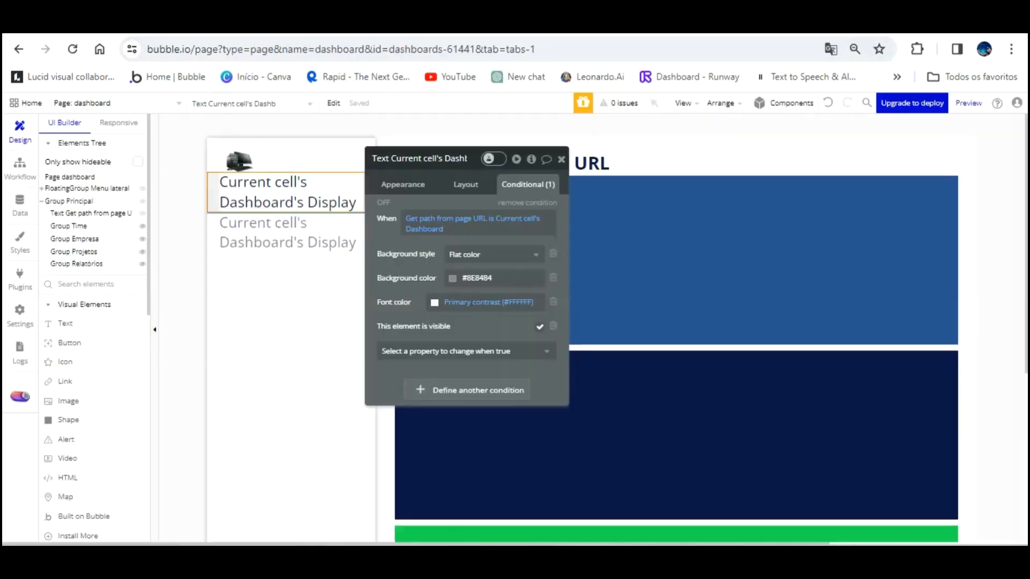
Switch to the editor and add a Page is loaded event to the dashboard page's workflows
left_click(20, 164)
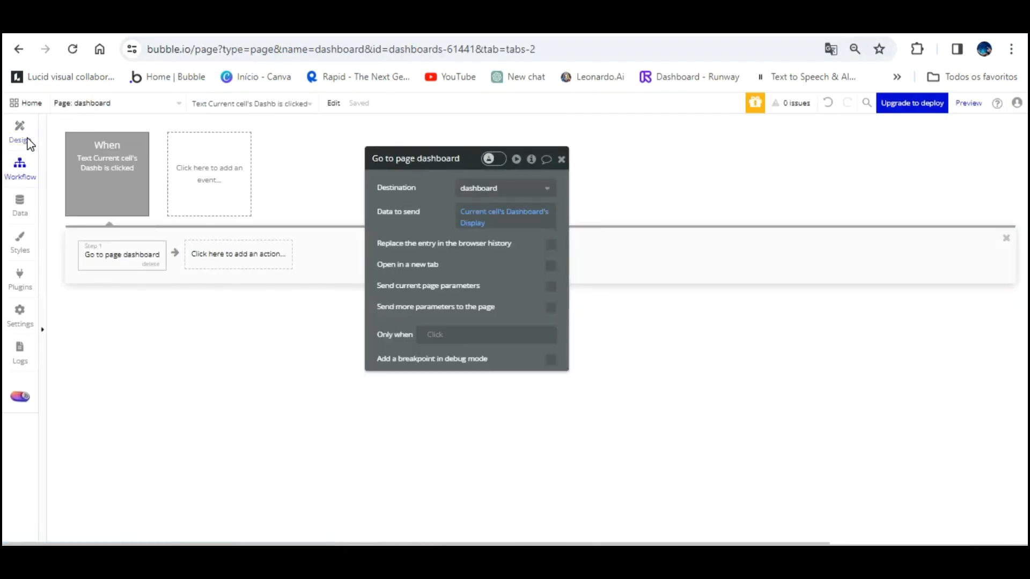
left_click(217, 143)
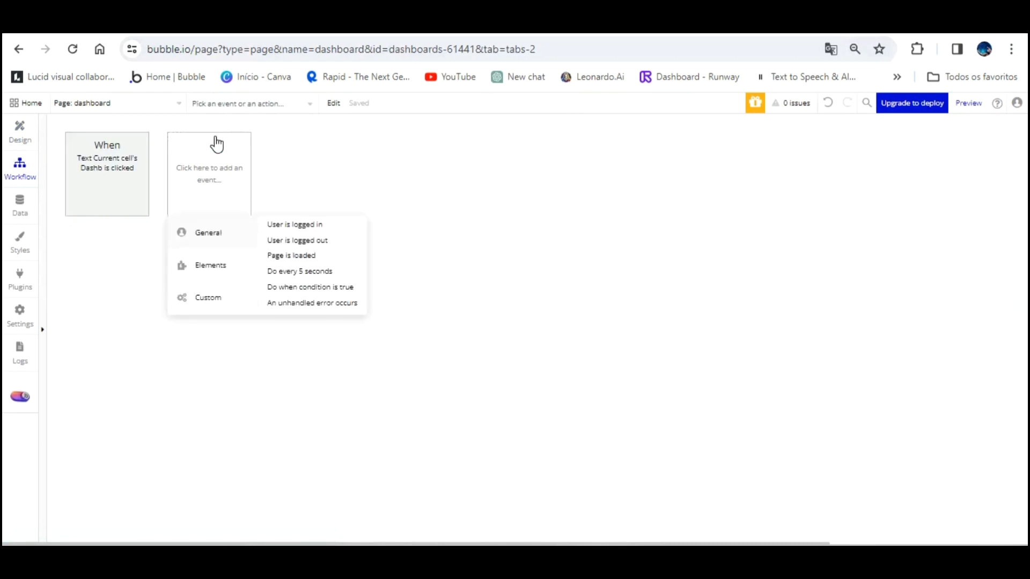
left_click(296, 255)
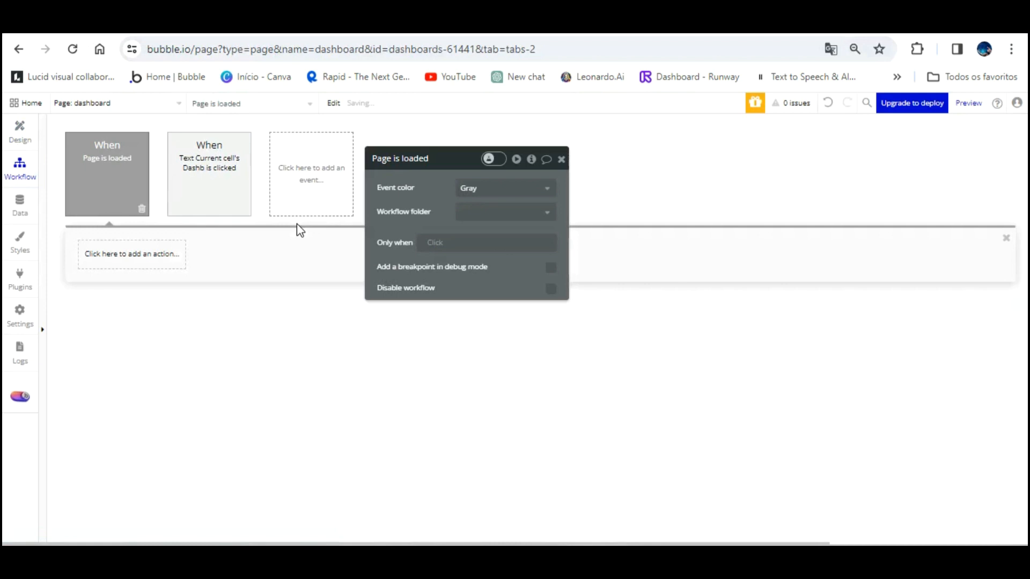
Run the Page is loaded event only when Get path from page URL, with type Dashboard, is empty
left_click(432, 241)
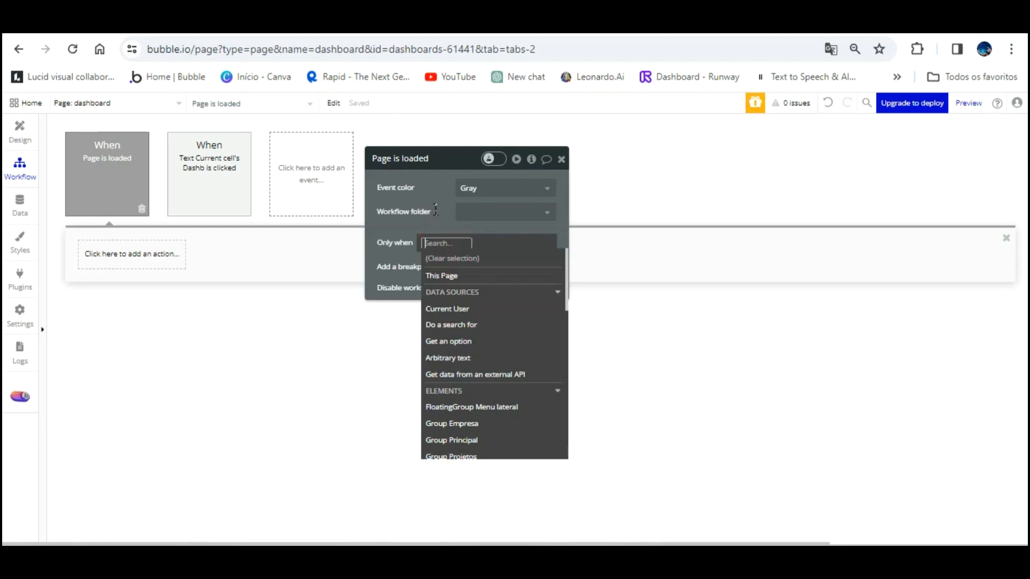
type("ge")
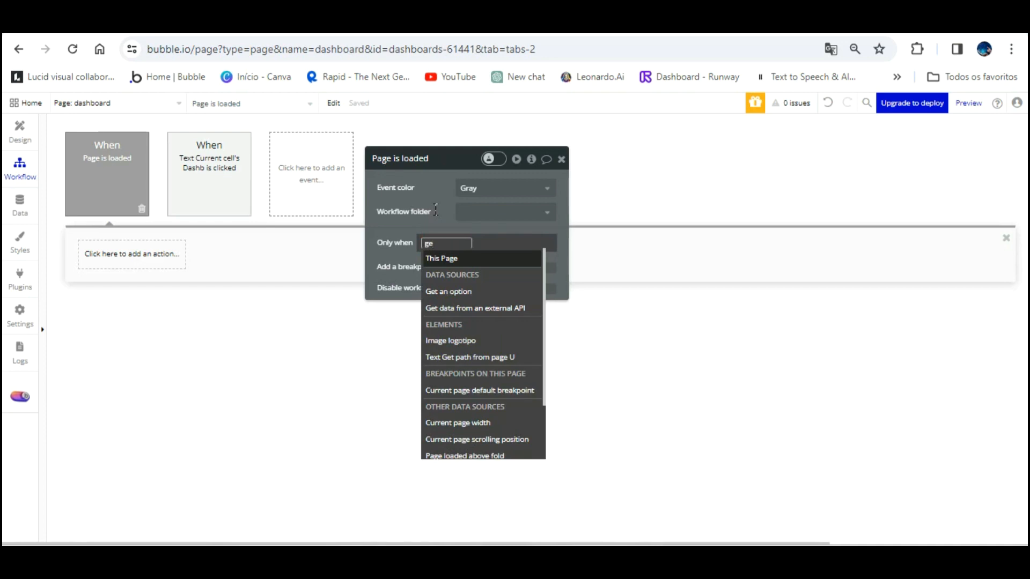
type("t")
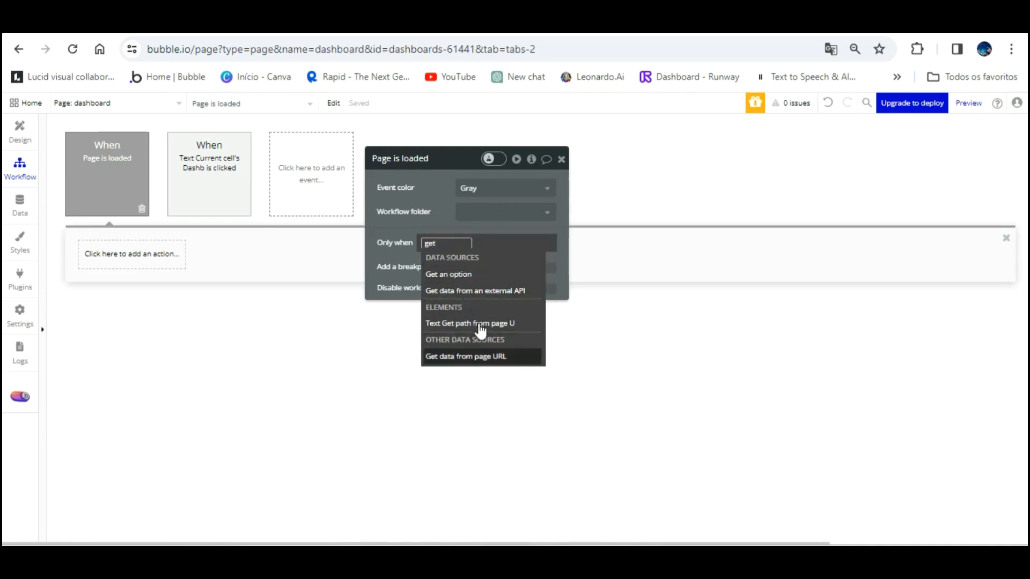
key("Return")
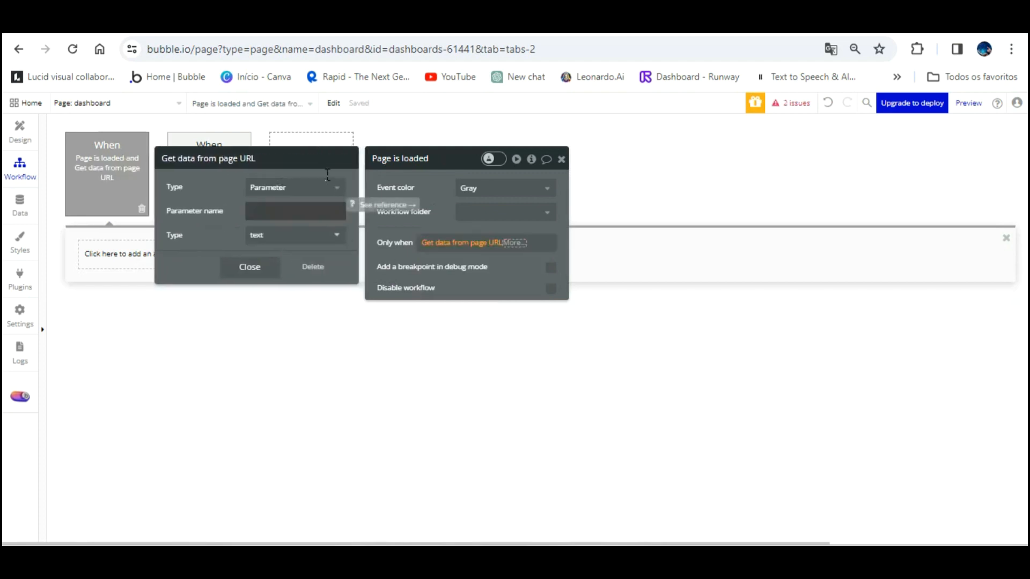
left_click(321, 185)
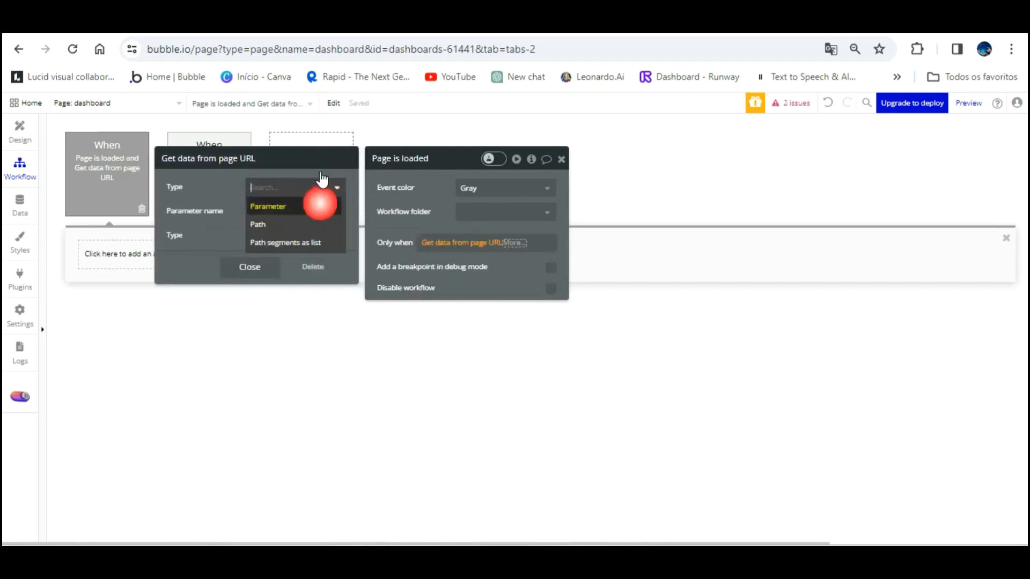
left_click(287, 223)
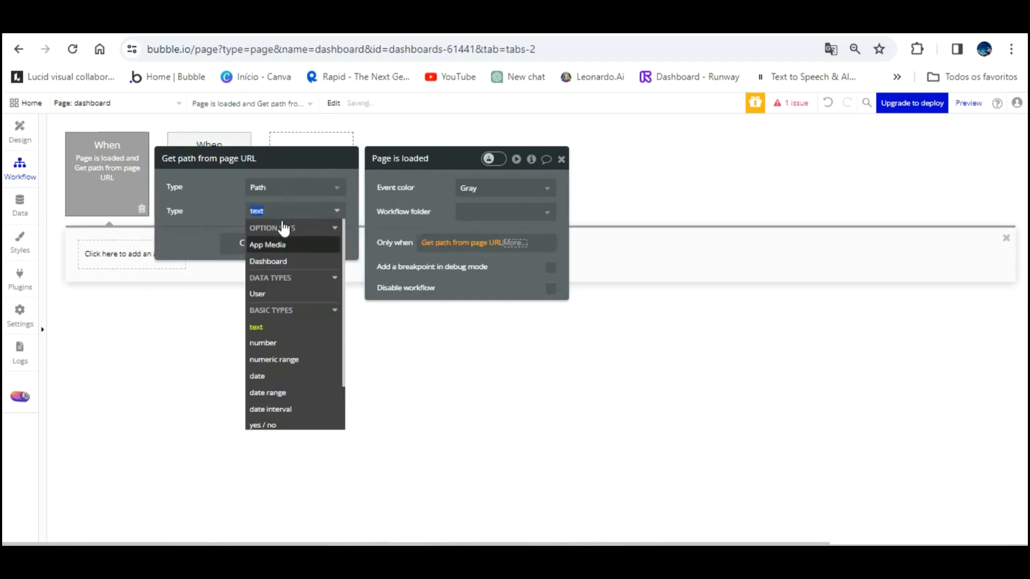
left_click(282, 261)
left_click(258, 239)
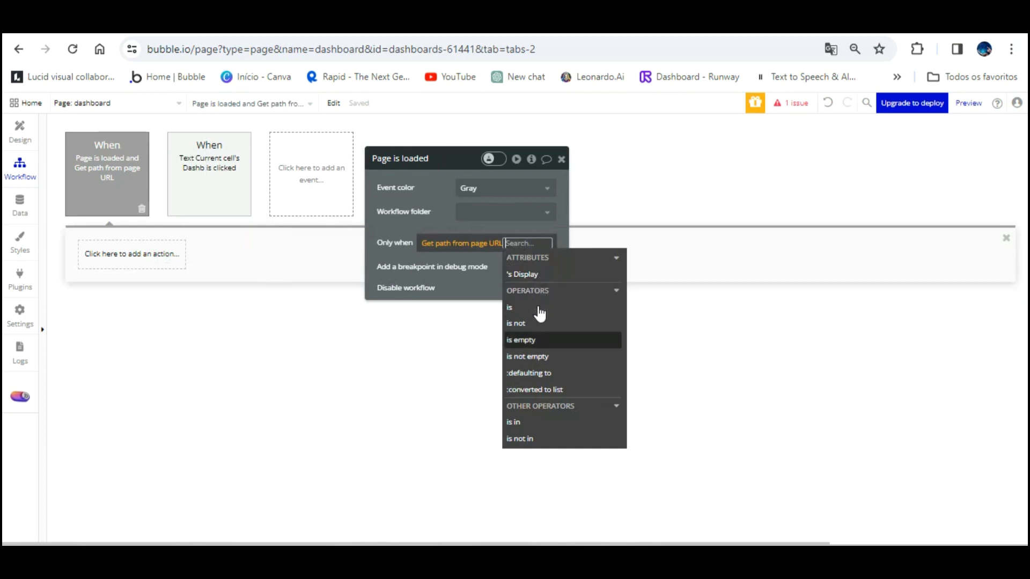
left_click(536, 338)
left_click(443, 211)
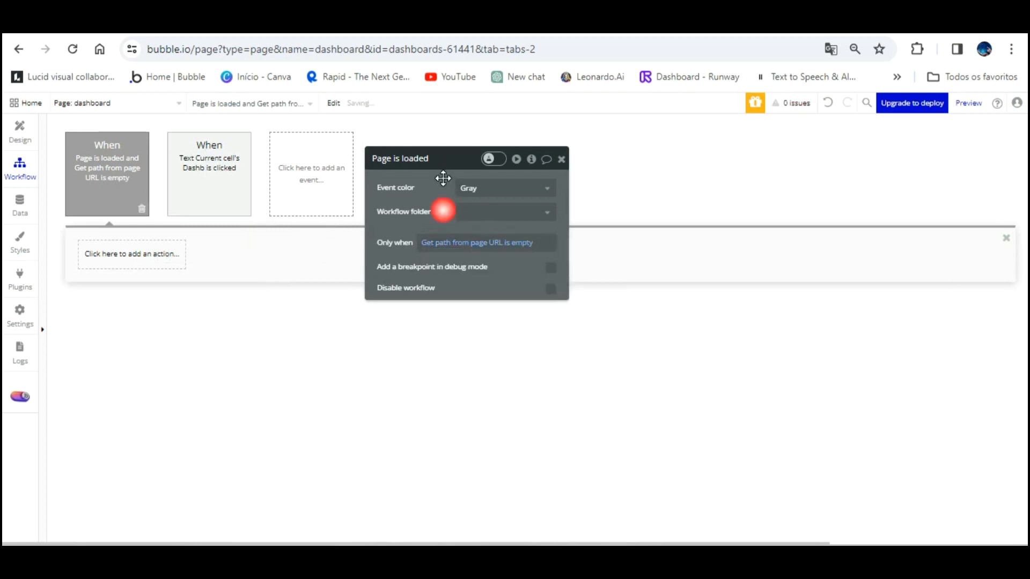
Add a Go to page navigation action to the page-load workflow with dashboard as the destination
key("ctrl+Tab")
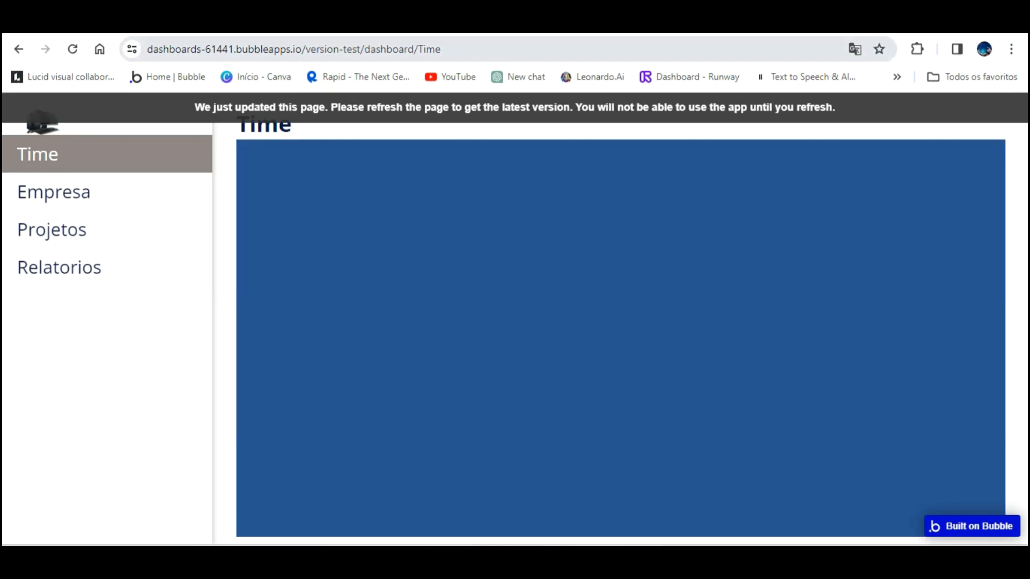
key("ctrl+shift+Tab")
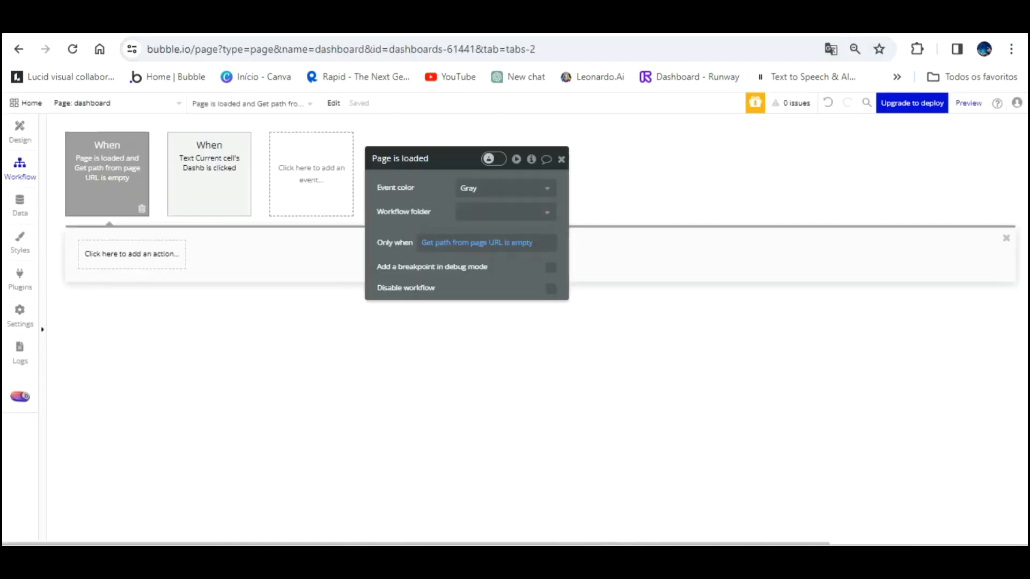
left_click(134, 253)
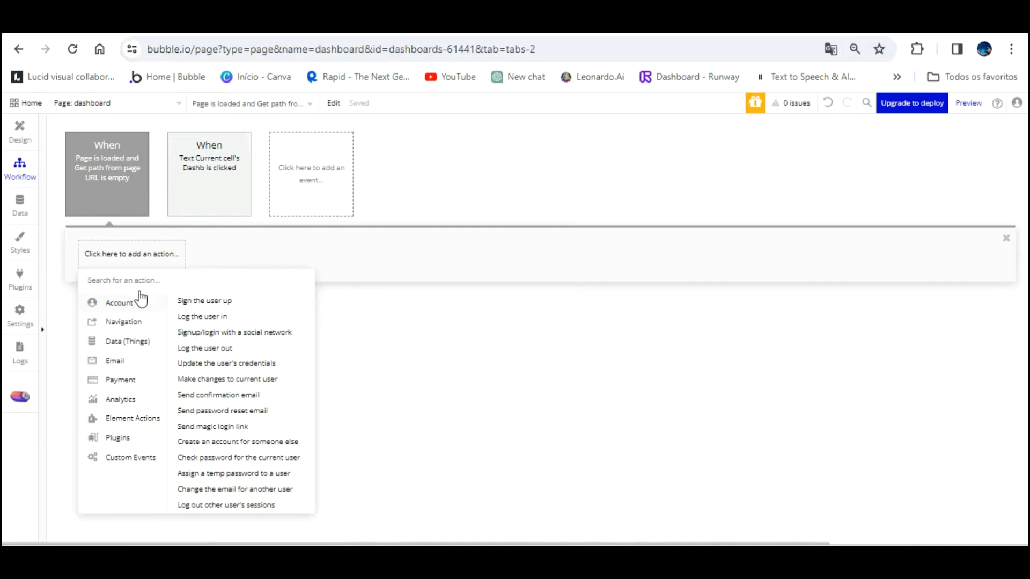
mouse_move(131, 320)
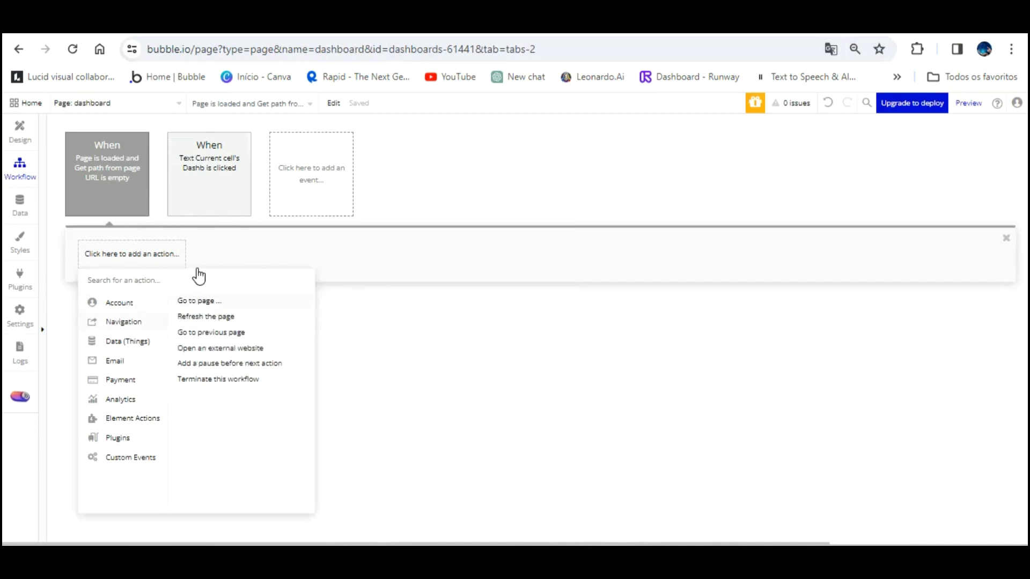
left_click(197, 300)
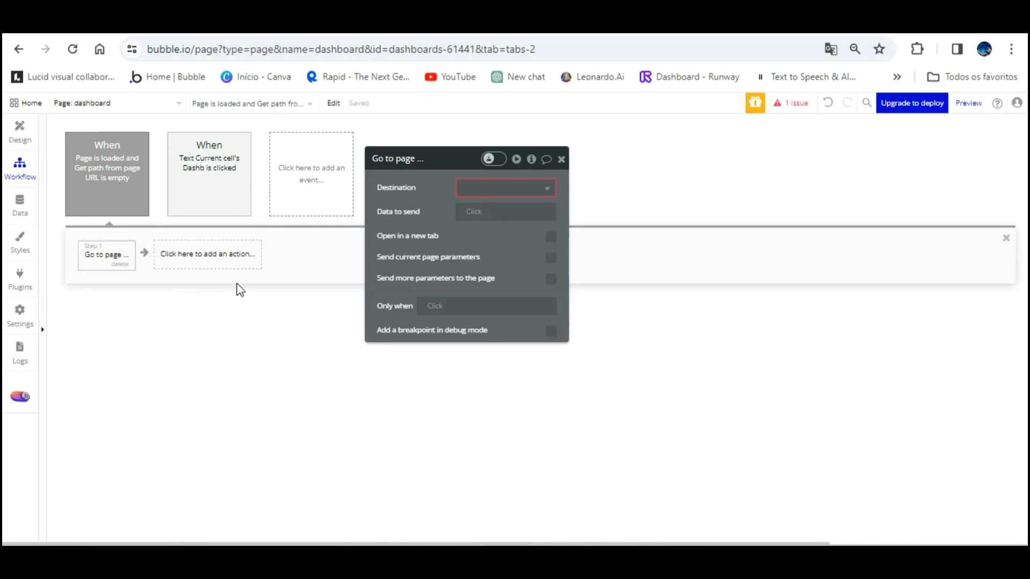
left_click(499, 189)
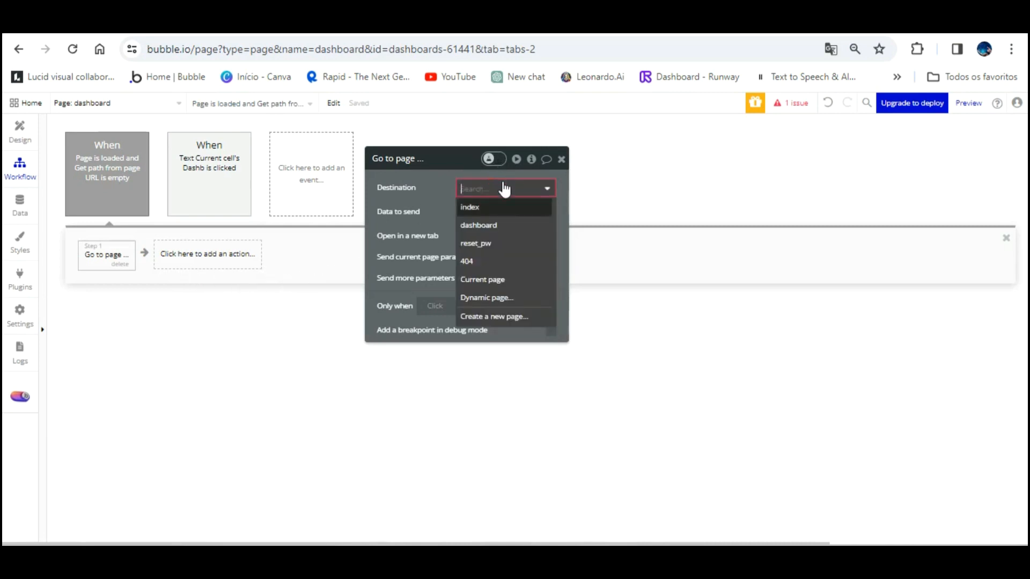
left_click(502, 222)
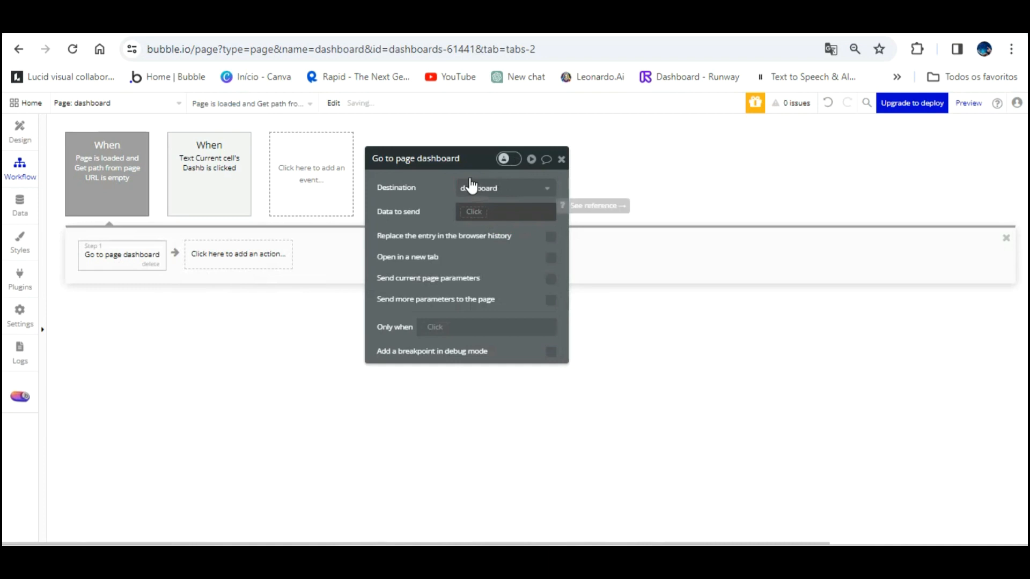
Set the action's data to send to the Display of the Time option from the Dashboard option set
left_click(470, 211)
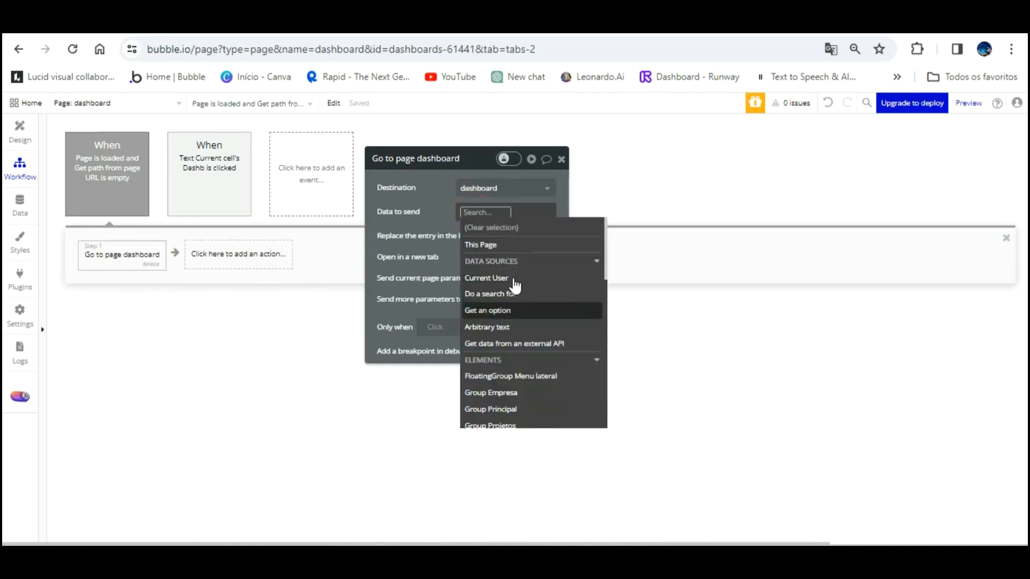
left_click(513, 309)
left_click(311, 191)
left_click(285, 224)
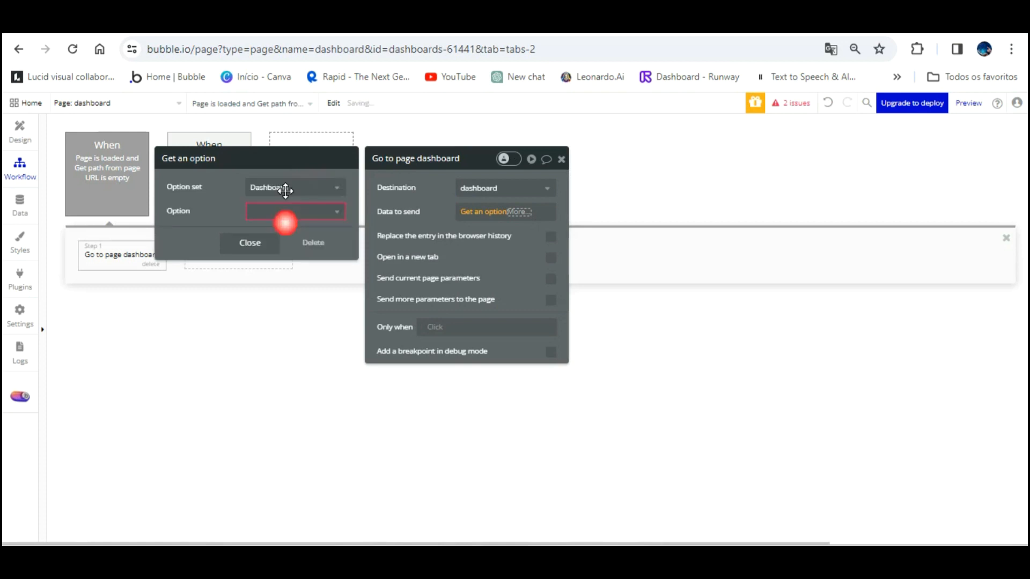
left_click(281, 248)
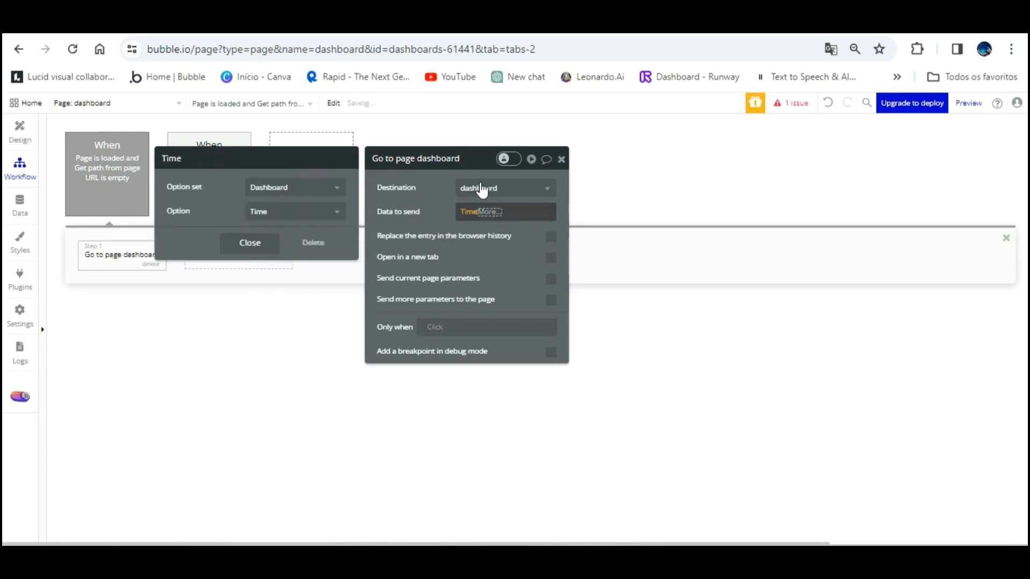
left_click(489, 211)
left_click(497, 239)
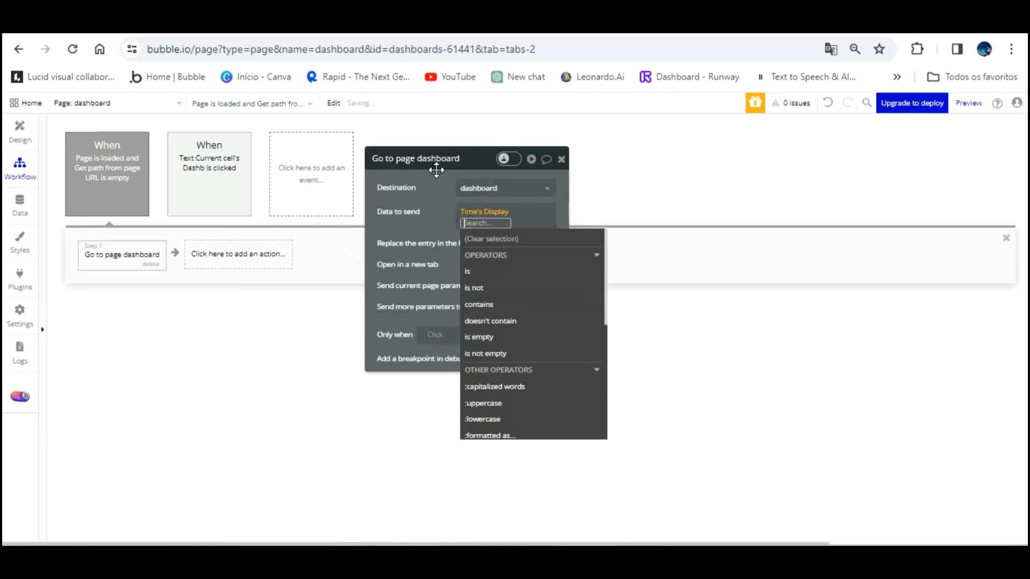
left_click(436, 170)
Switch to the preview, reload the dashboard page, and test the Empresa, Projetos and Relatorios menu items
left_click(337, 24)
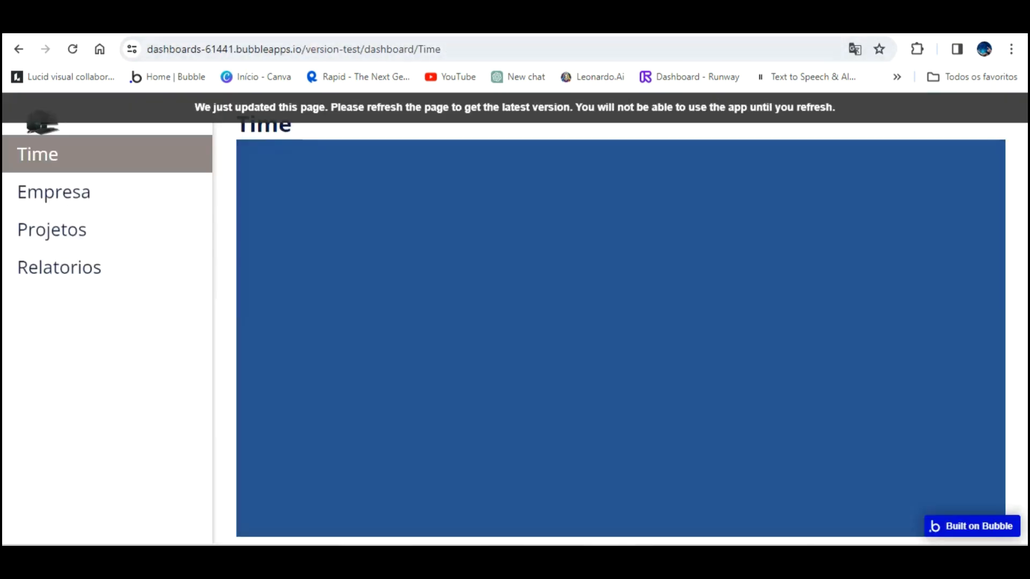
left_click(458, 49)
left_click(471, 50)
left_click(499, 52)
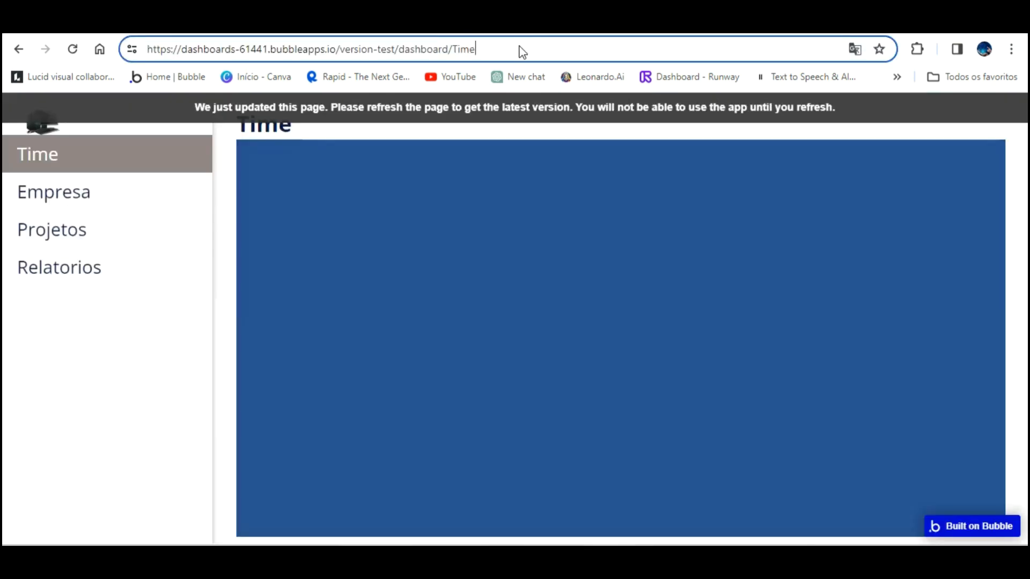
key("Return")
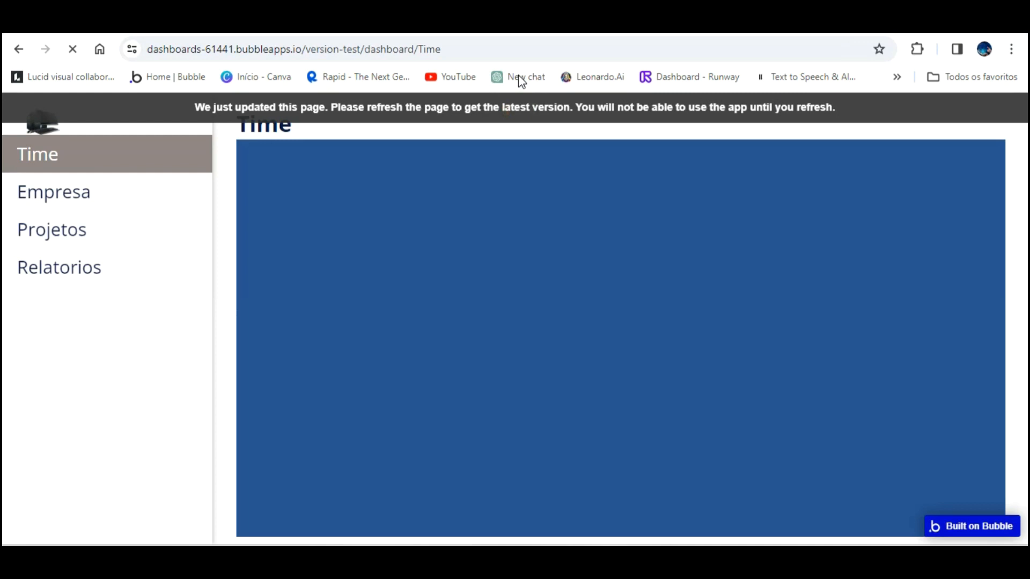
left_click(65, 192)
left_click(65, 231)
left_click(61, 267)
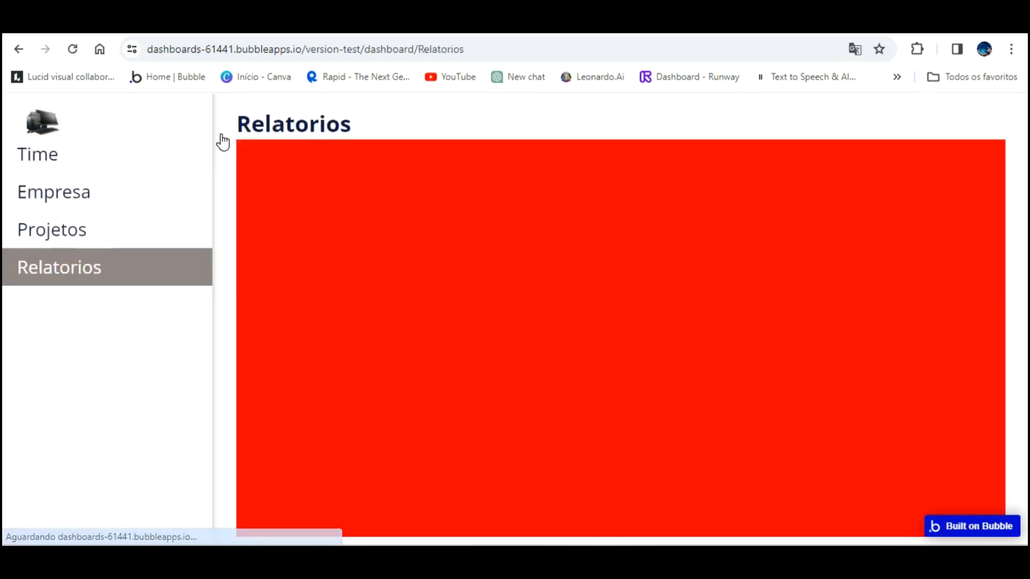
Remove the Relatorios path from the preview URL and load the page to test the default redirect
left_click(490, 48)
double_click(490, 49)
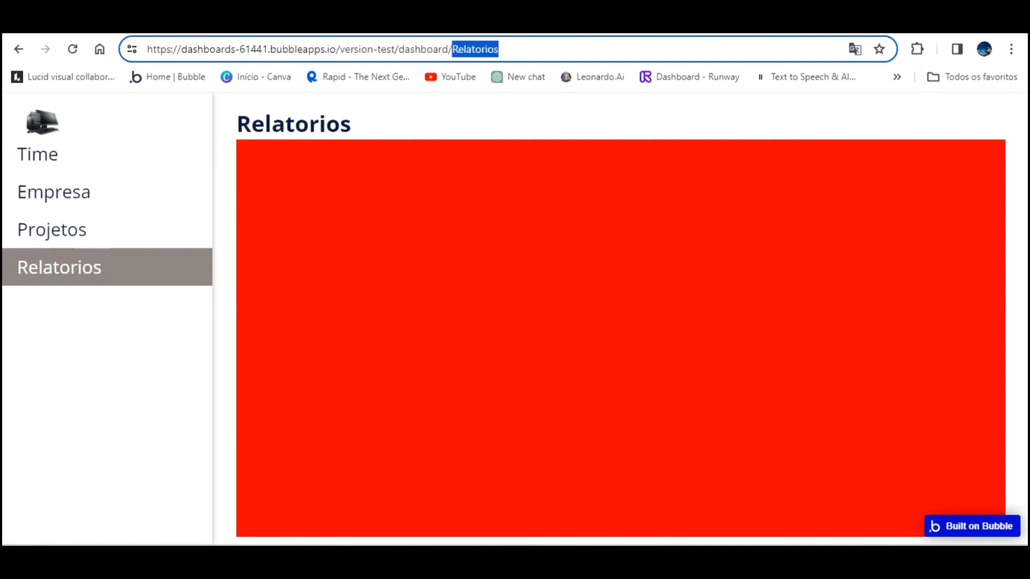
key("BackSpace")
key("Return")
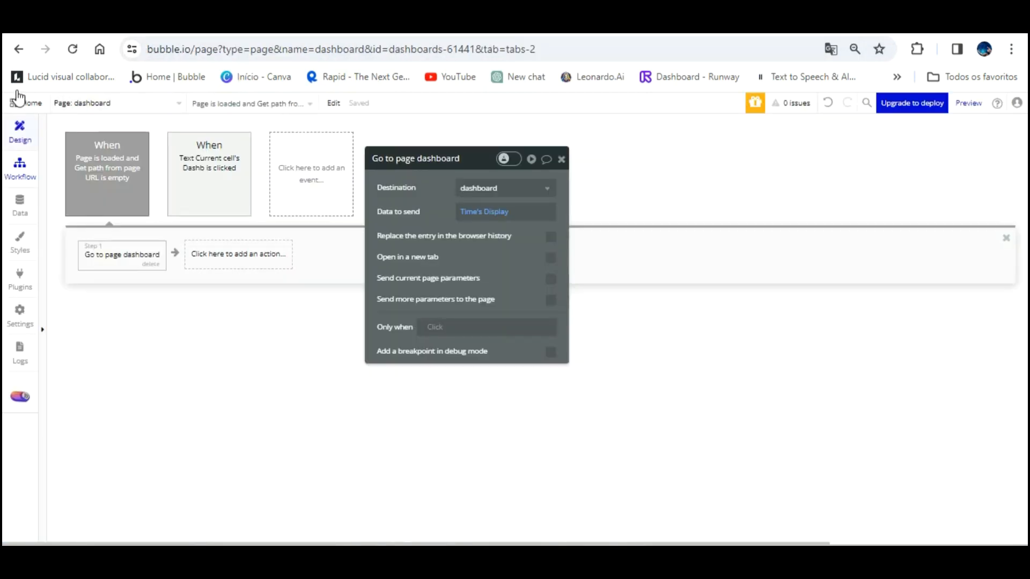
Return to the editor's design view and place a new text element inside Group Principal
left_click(19, 131)
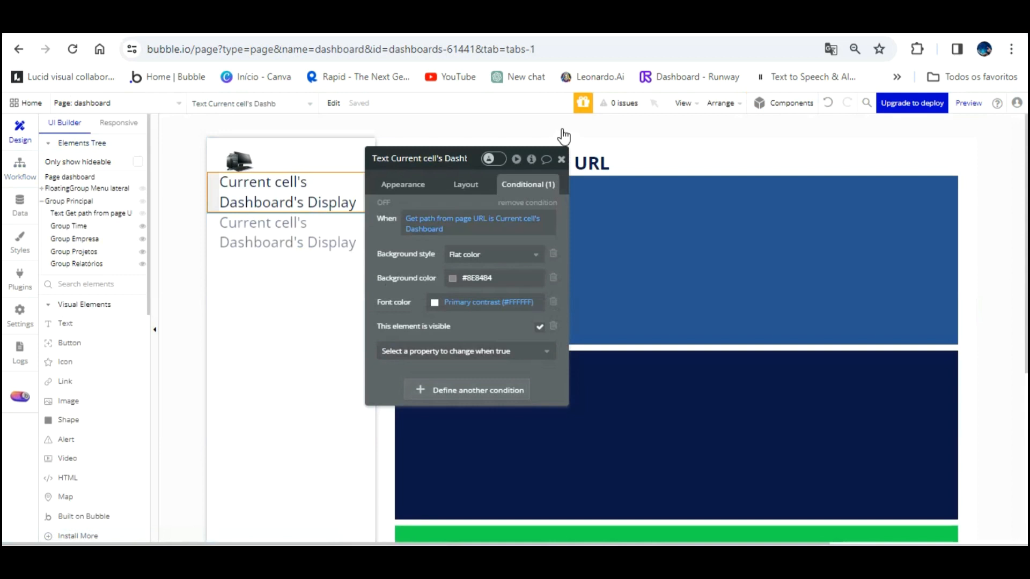
left_click(156, 294)
left_click(62, 322)
scroll(505, 354, "down", 6)
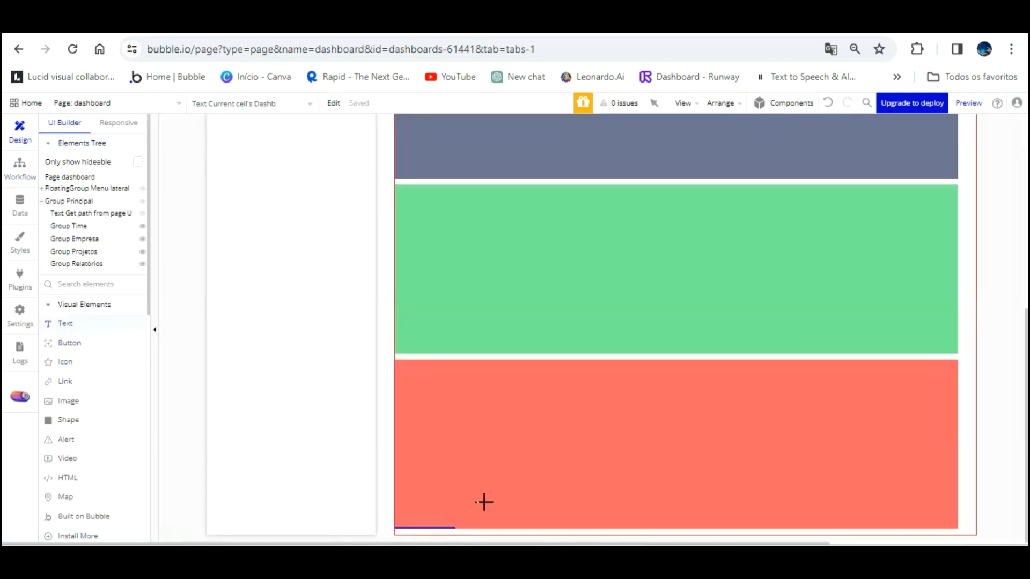
left_click(484, 502)
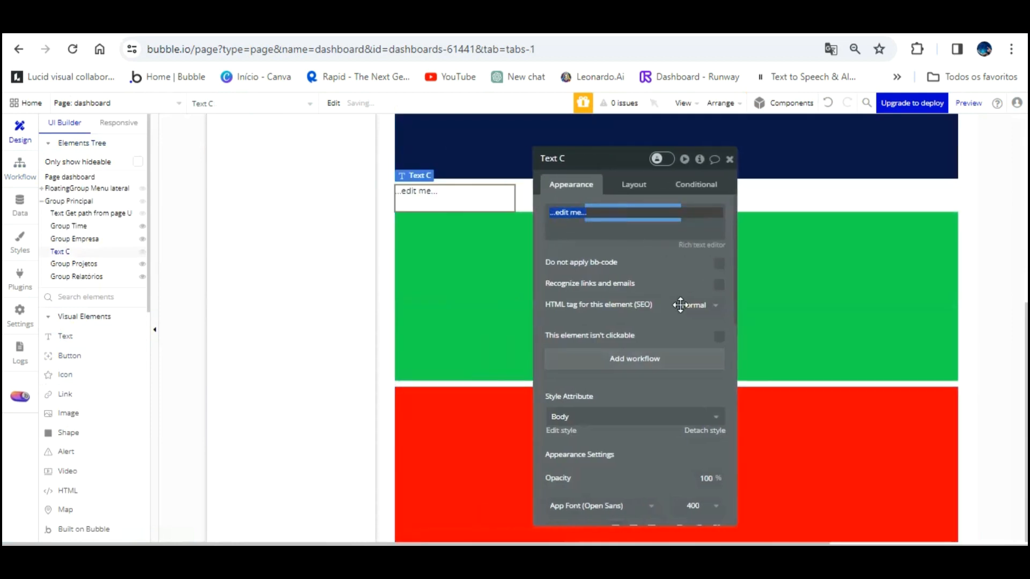
Make the new text the last element in its container, and give it a non-fixed width and a minimum height of 30
left_click(632, 182)
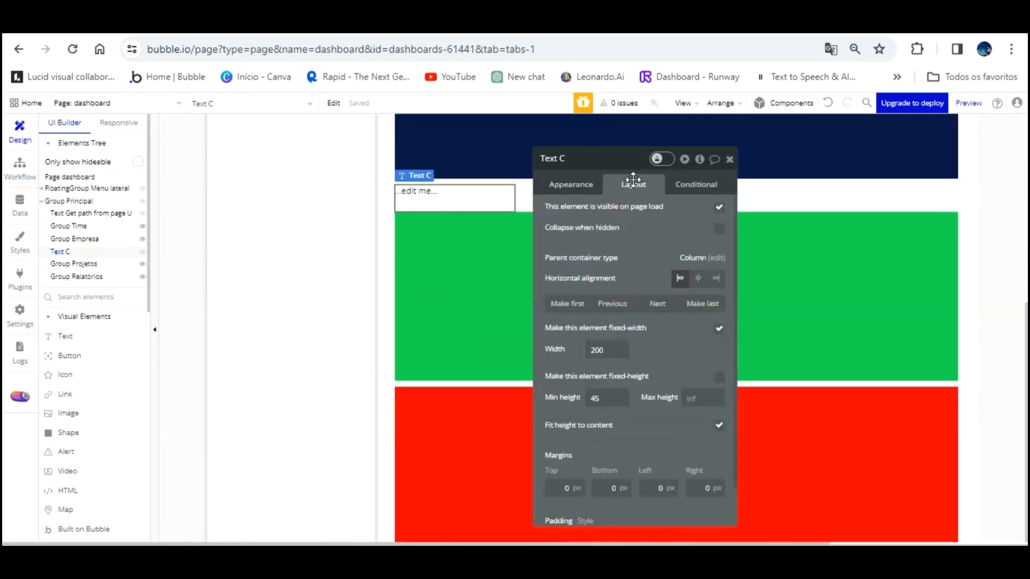
left_click(698, 303)
scroll(649, 323, "down", 1)
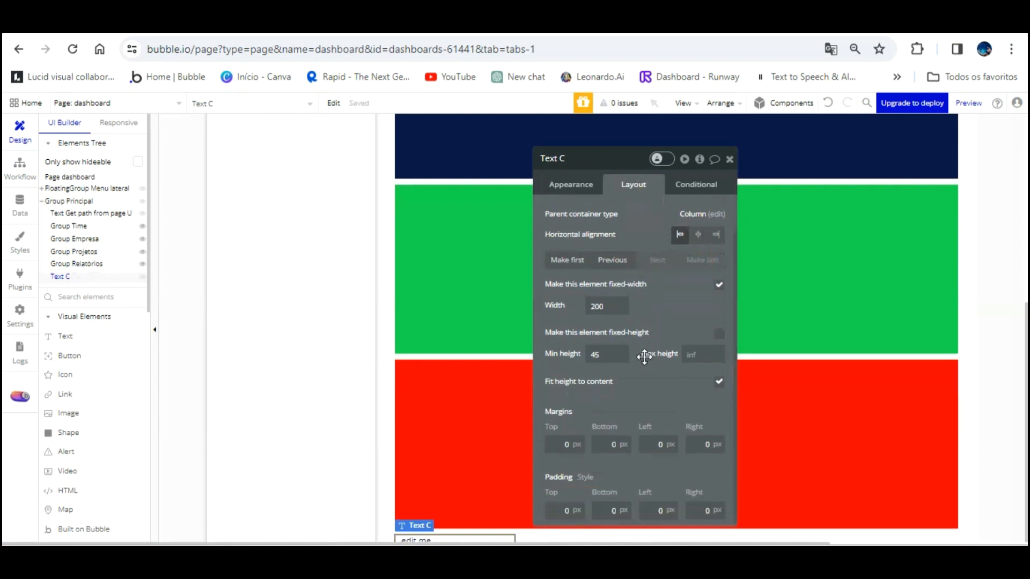
scroll(850, 395, "down", 1)
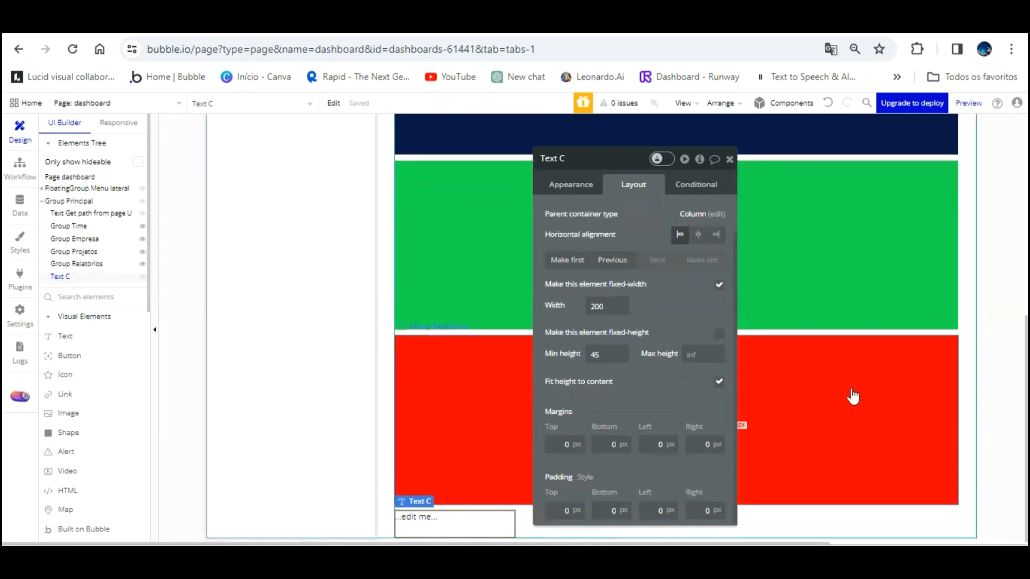
left_click(719, 284)
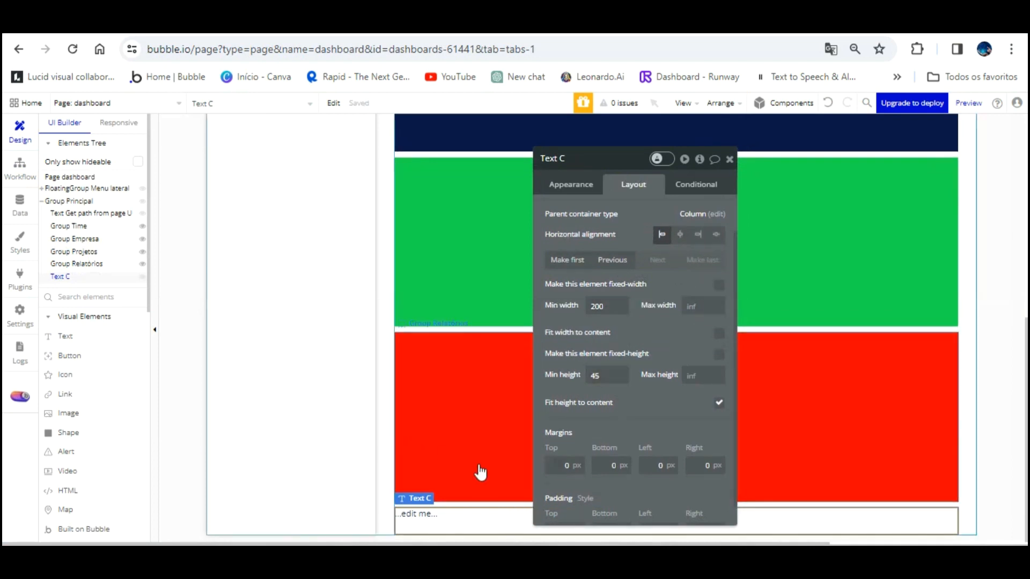
left_click_drag(602, 373, 583, 372)
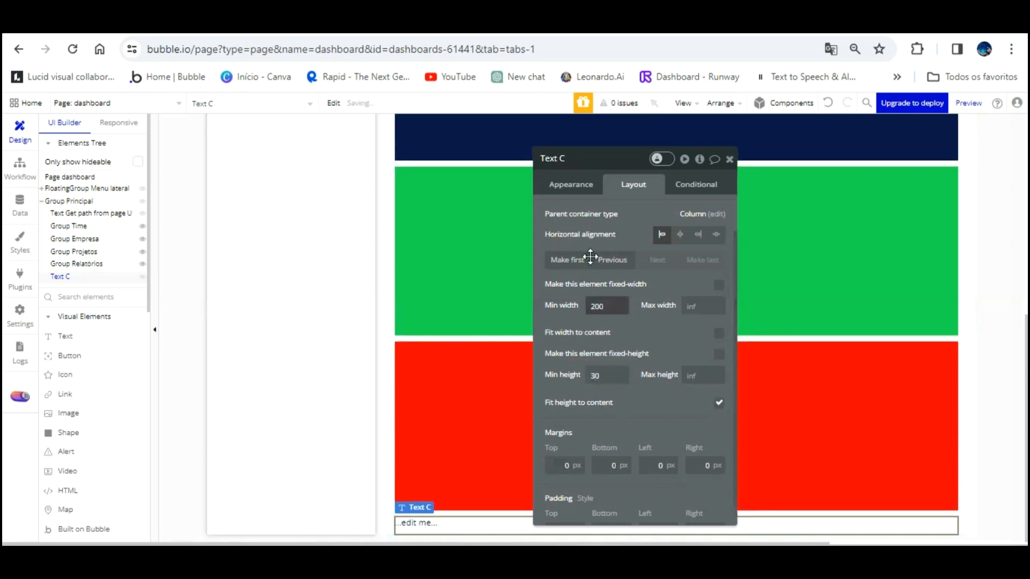
Replace the new text element's placeholder content with "Rincão Informática"
left_click(577, 180)
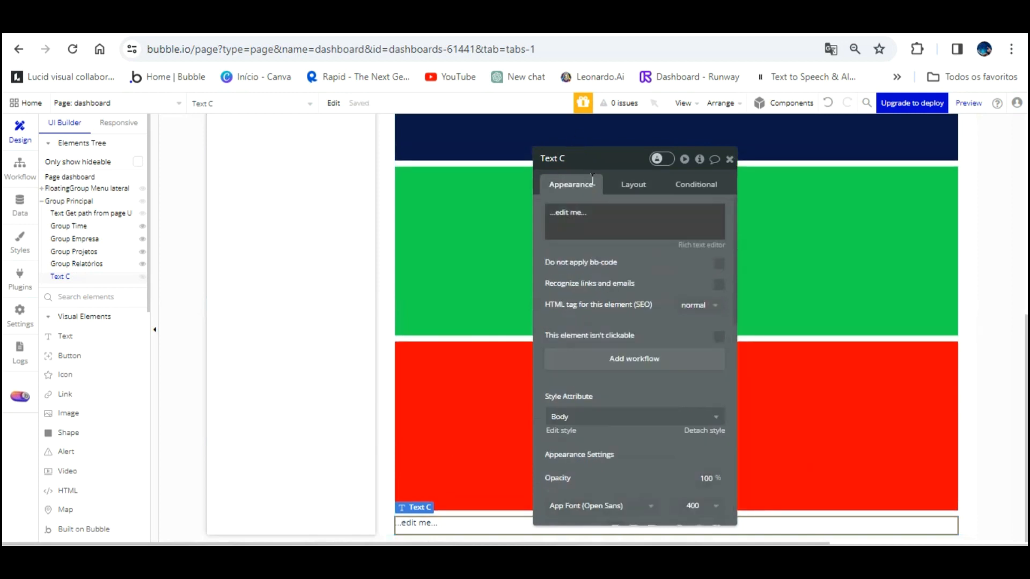
type("Rincão Informática")
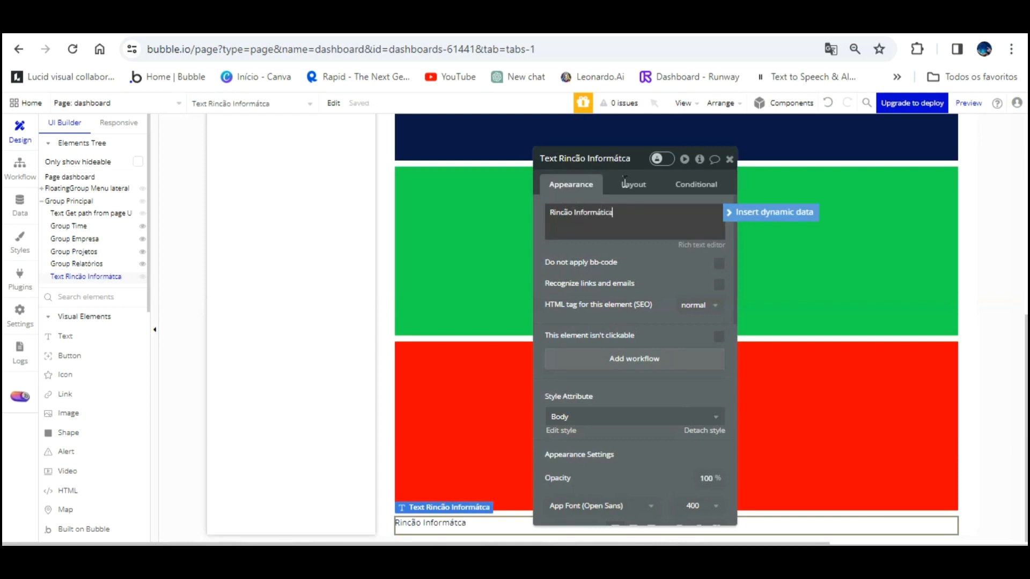
Extend the footer text's content to read "Rincão Informática 2024 - Todos os Direitos Reservados™"
type("Todos os Dire")
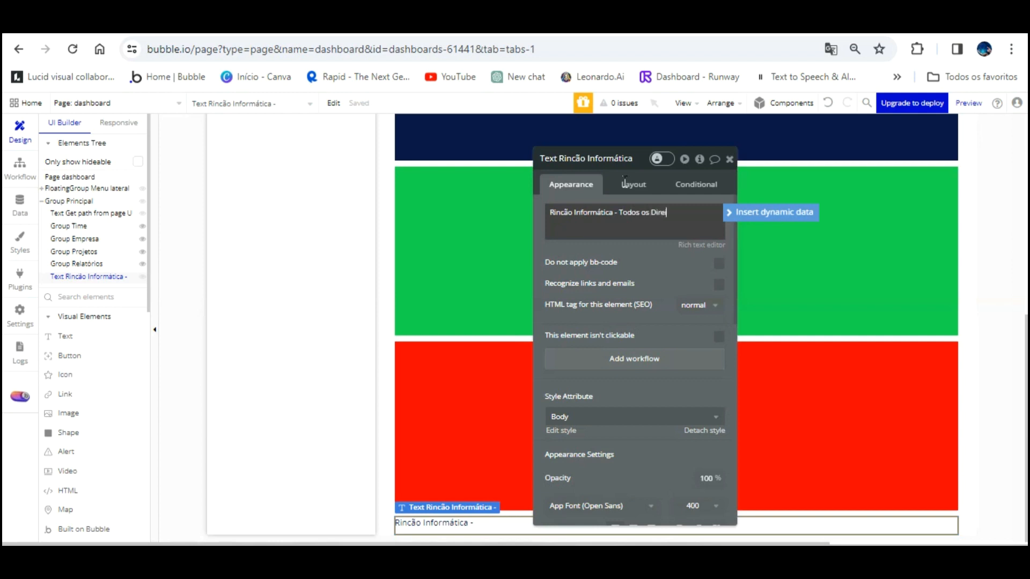
type("itos Reservados")
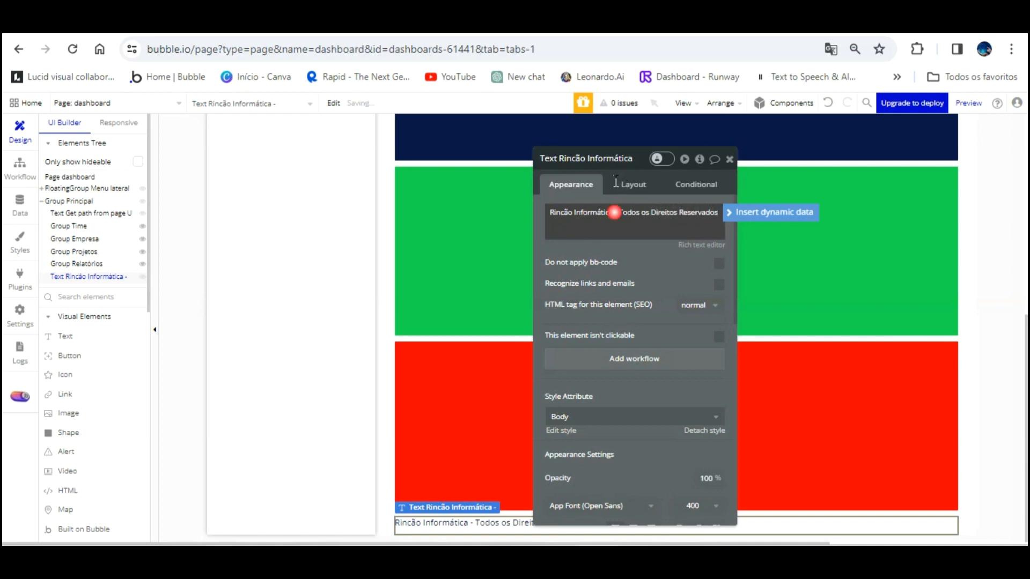
type("2024")
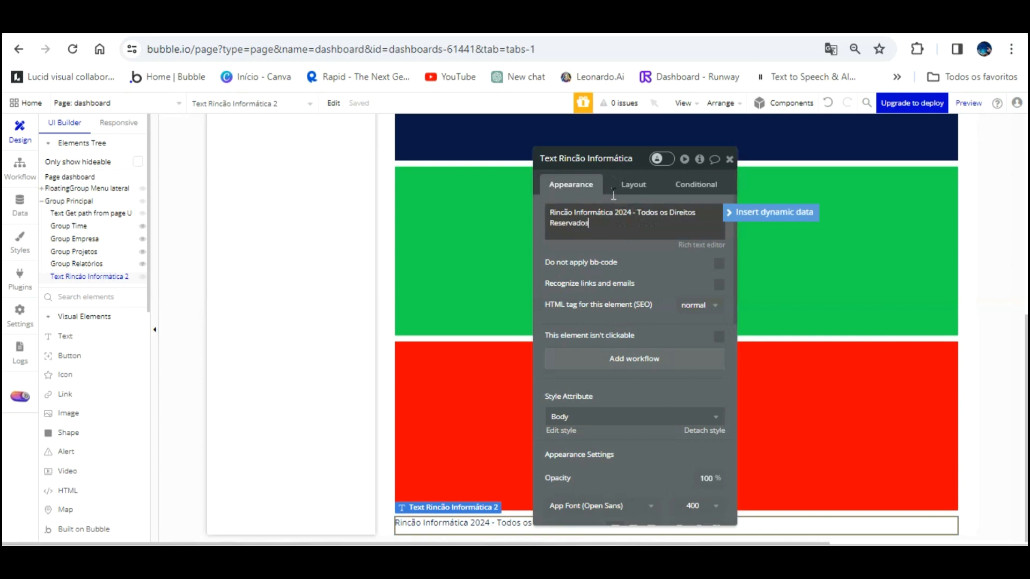
left_click(644, 246)
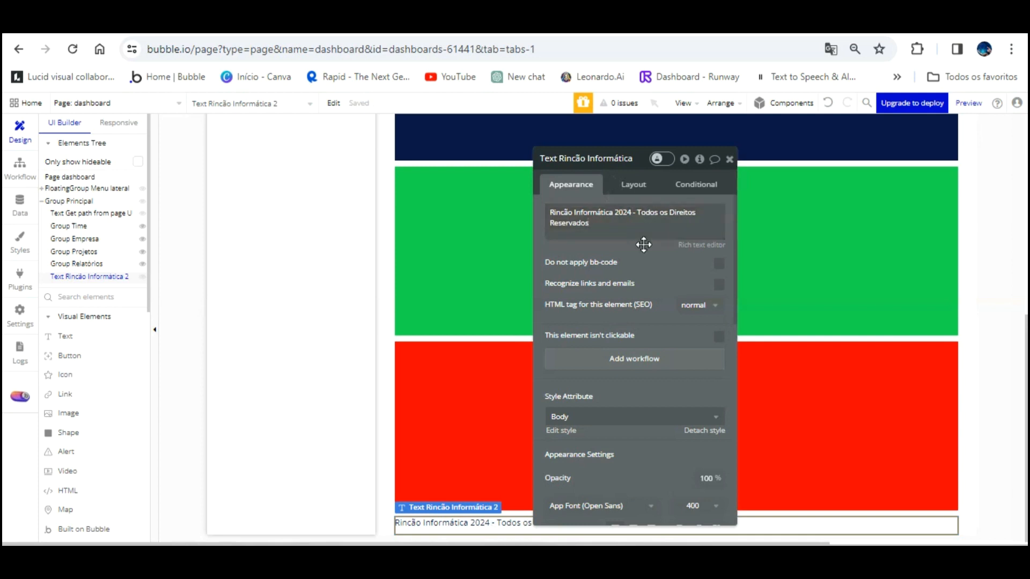
left_click(614, 222)
left_click(607, 230)
left_click(594, 225)
left_click(590, 224)
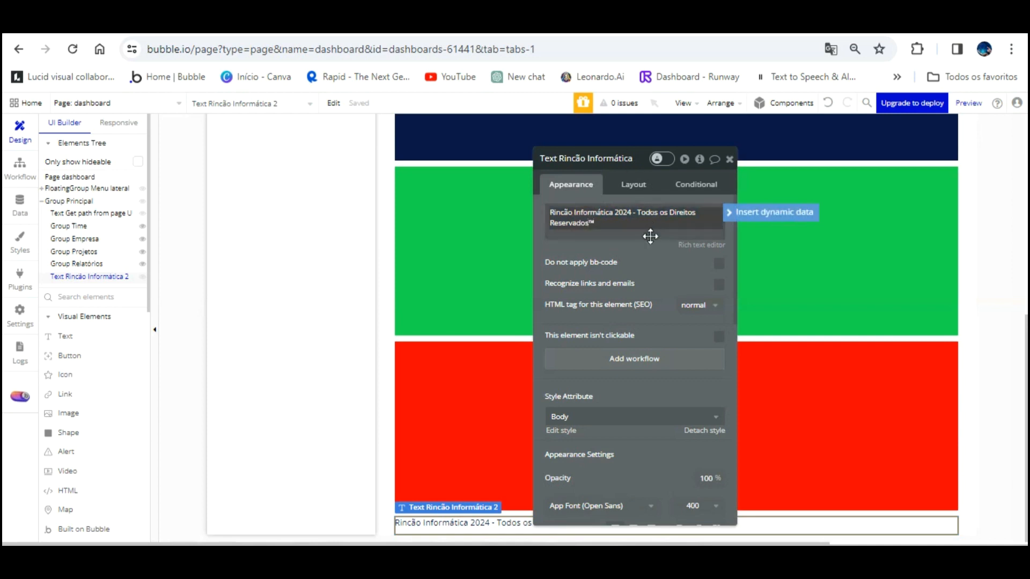
left_click(646, 259)
Reload the dashboard preview to check the footer text, and return to the editor
left_click(273, 23)
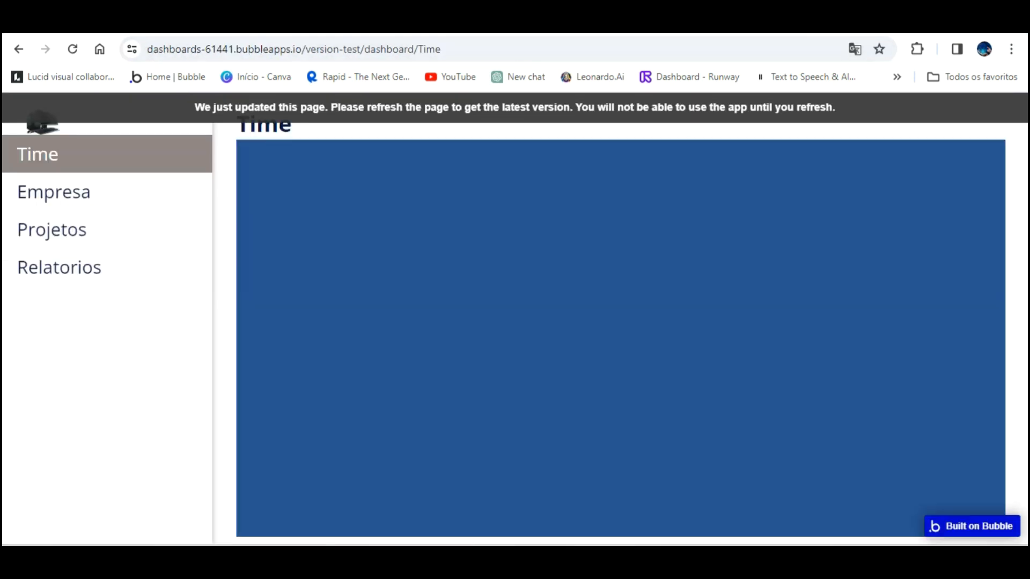
key("F5")
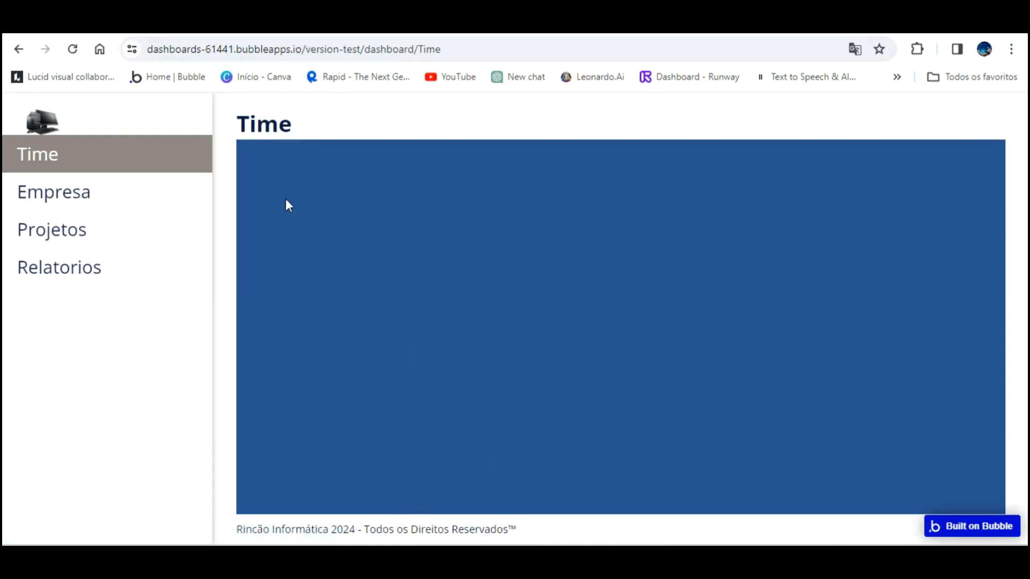
left_click(156, 22)
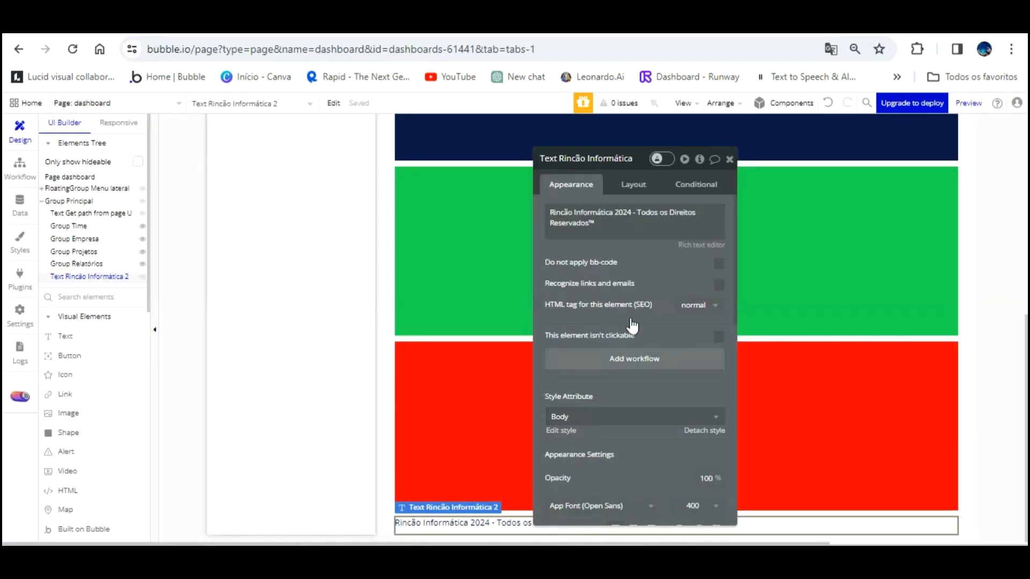
Center the footer text both horizontally and vertically within its element
scroll(660, 289, "down", 3)
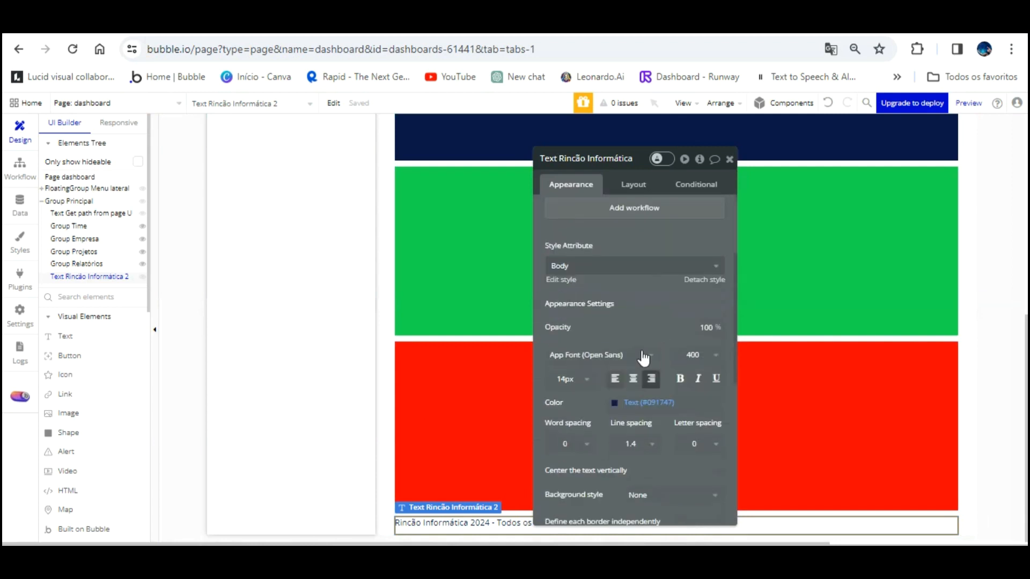
scroll(653, 280, "down", 3)
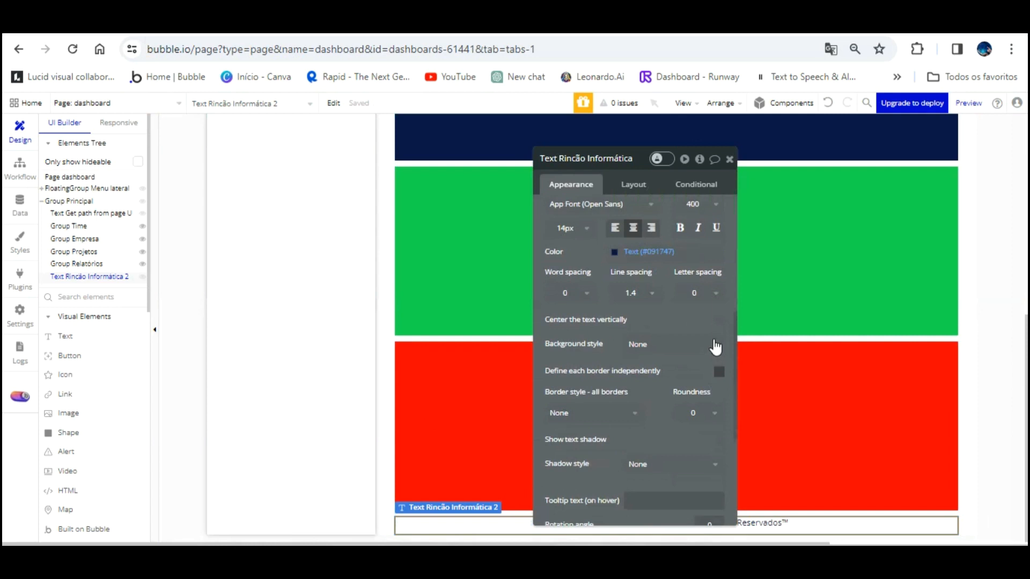
left_click(718, 319)
scroll(658, 321, "up", 5)
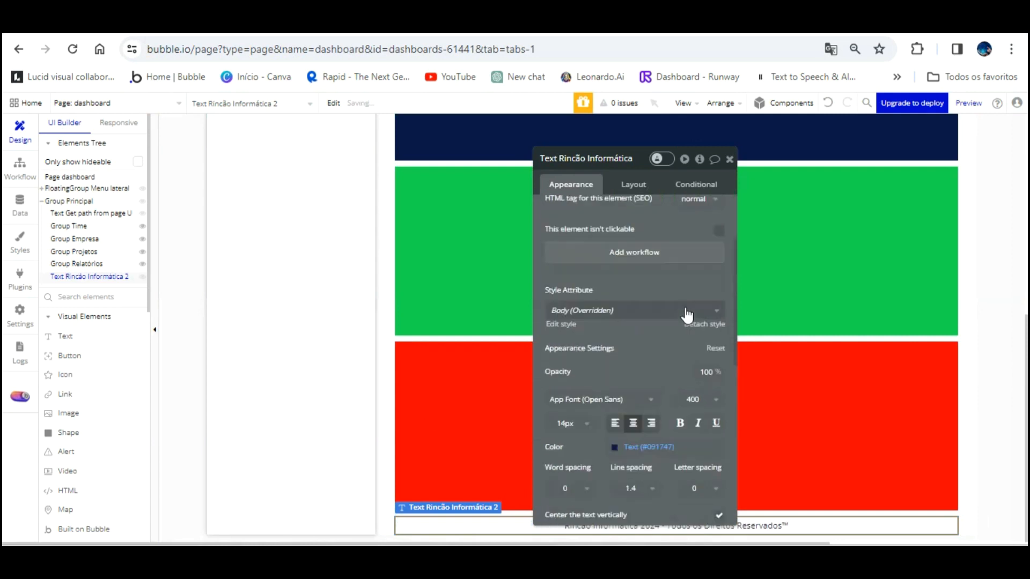
scroll(659, 320, "down", 5)
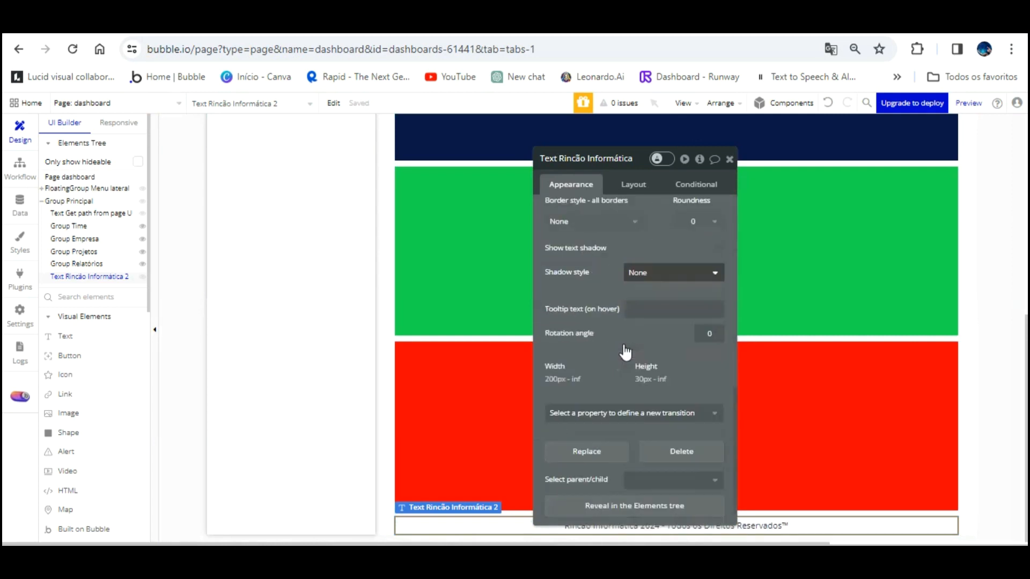
scroll(625, 351, "up", 5)
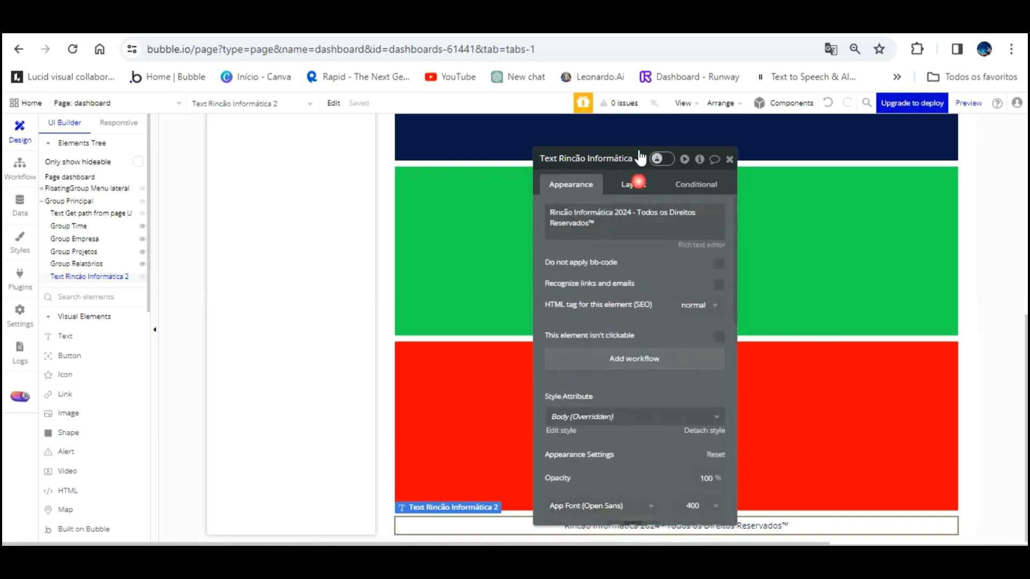
Set the footer text's minimum height to 28 and reload the dashboard preview to check its placement
left_click(635, 182)
scroll(635, 395, "down", 2)
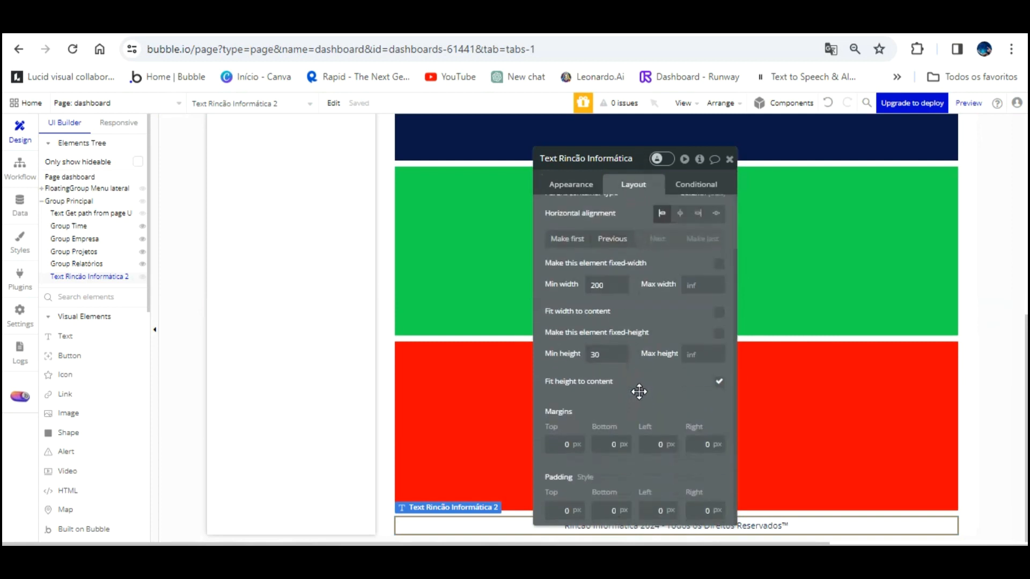
double_click(594, 354)
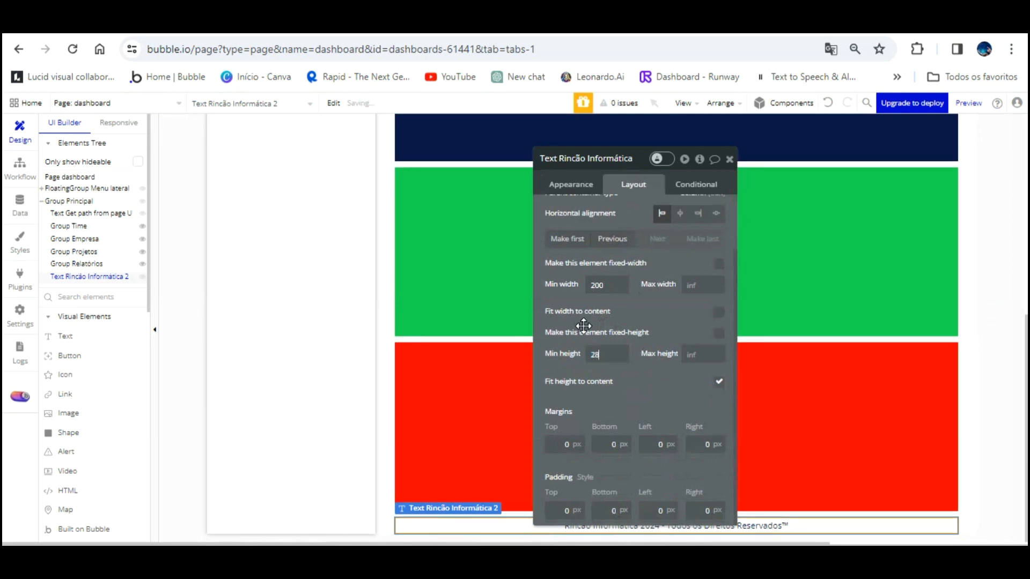
left_click(303, 24)
key("F5")
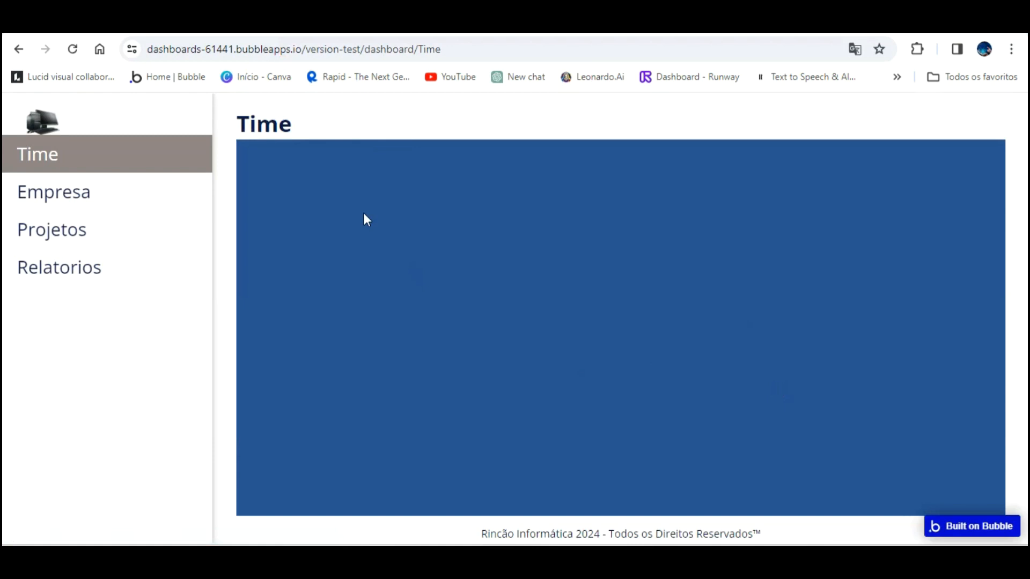
Return to the editor, set the footer text's bottom padding to 10 px, and reload the dashboard preview
left_click(177, 24)
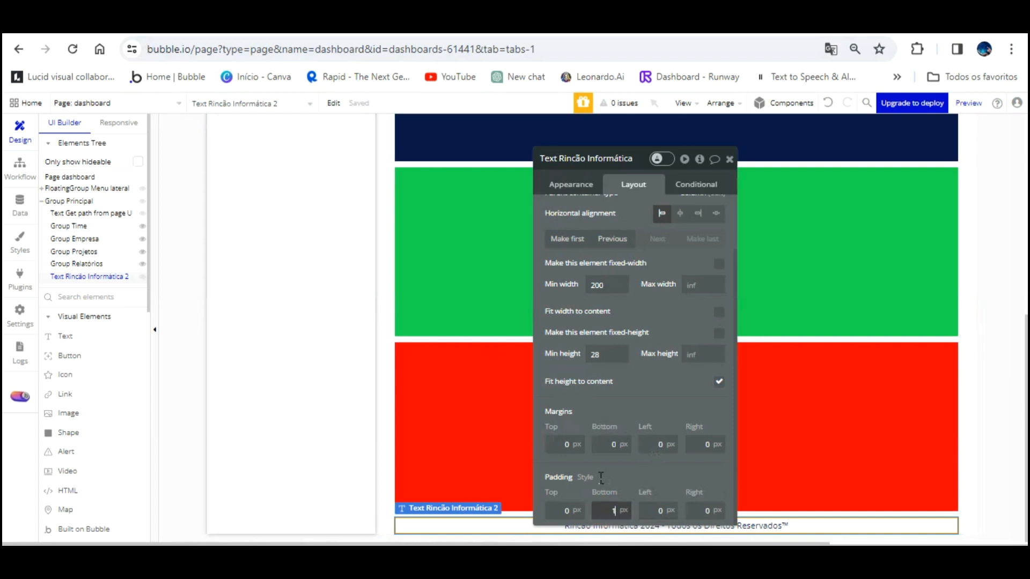
type("0")
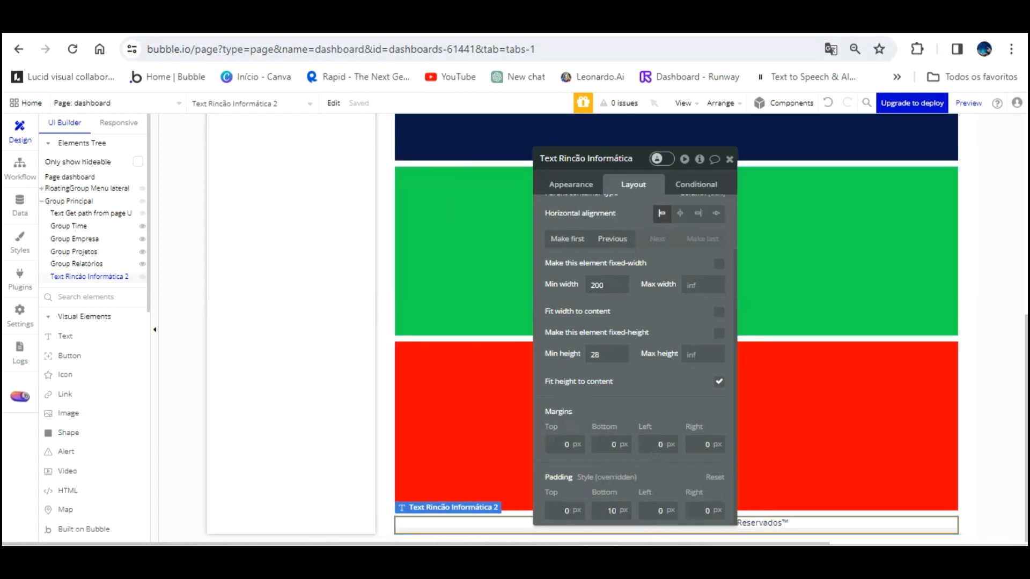
left_click(375, 22)
left_click(384, 107)
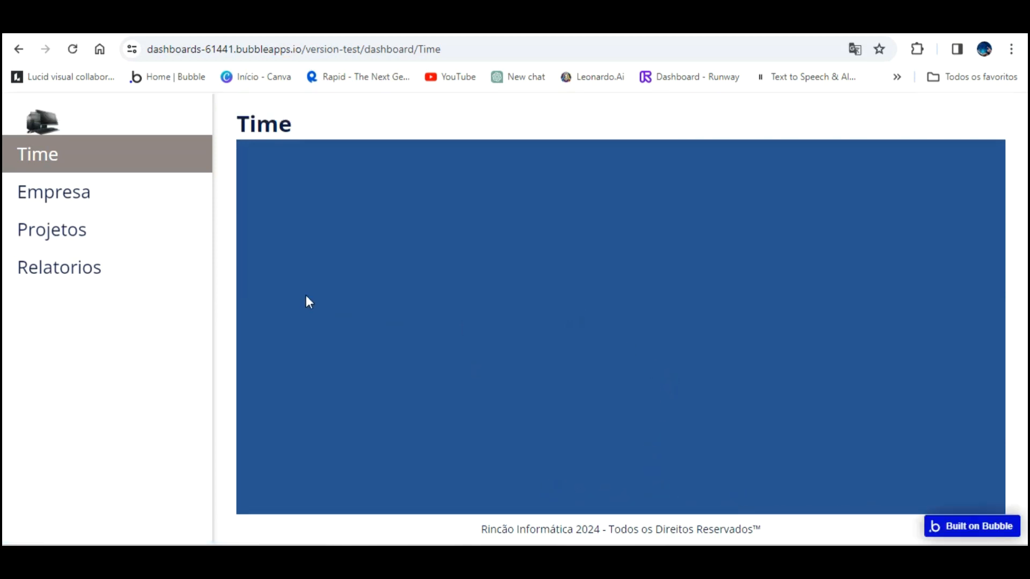
Switch repeatedly between Time, Empresa, Projetos and Relatorios in the preview's side menu to check navigation and the footer on each view
left_click(62, 182)
left_click(60, 231)
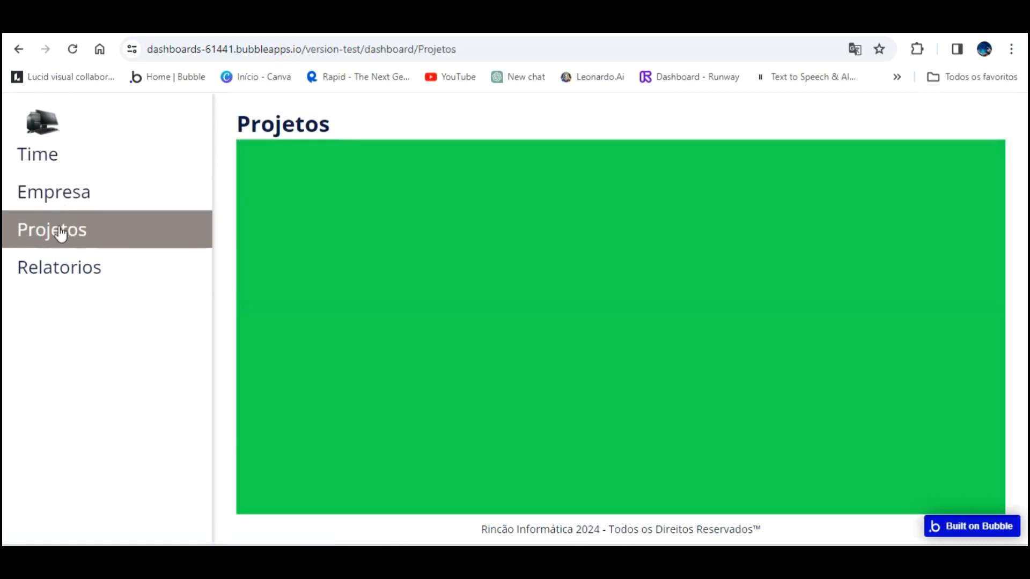
left_click(56, 267)
left_click(56, 231)
left_click(55, 193)
left_click(51, 143)
left_click(55, 193)
left_click(56, 230)
left_click(56, 266)
left_click(59, 194)
left_click(76, 153)
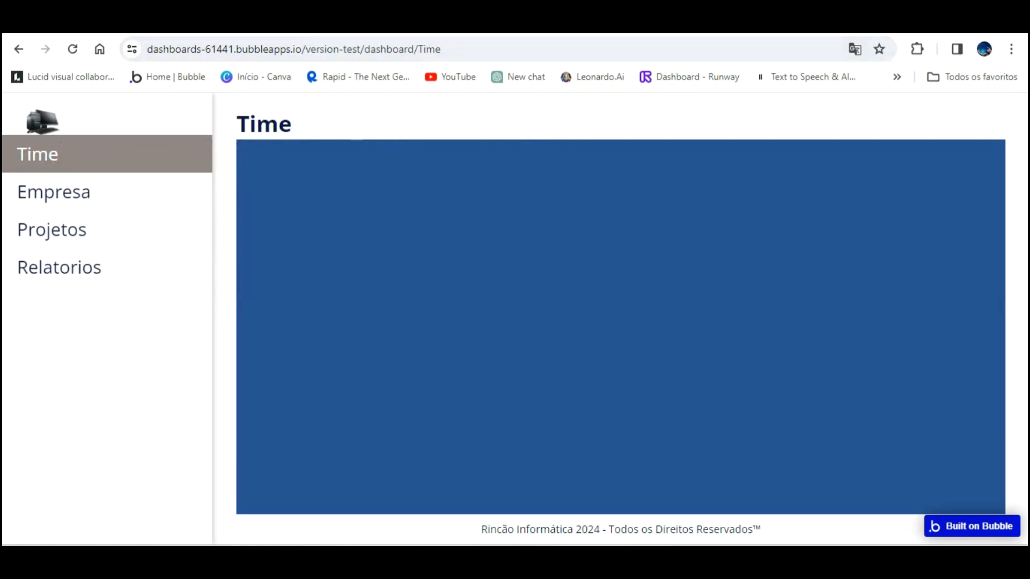
Examine the dashboard's responsive layout in the editor at the 1200, 992, 768, 320 and default widths, and return to the UI Builder view
left_click(285, 24)
left_click(120, 122)
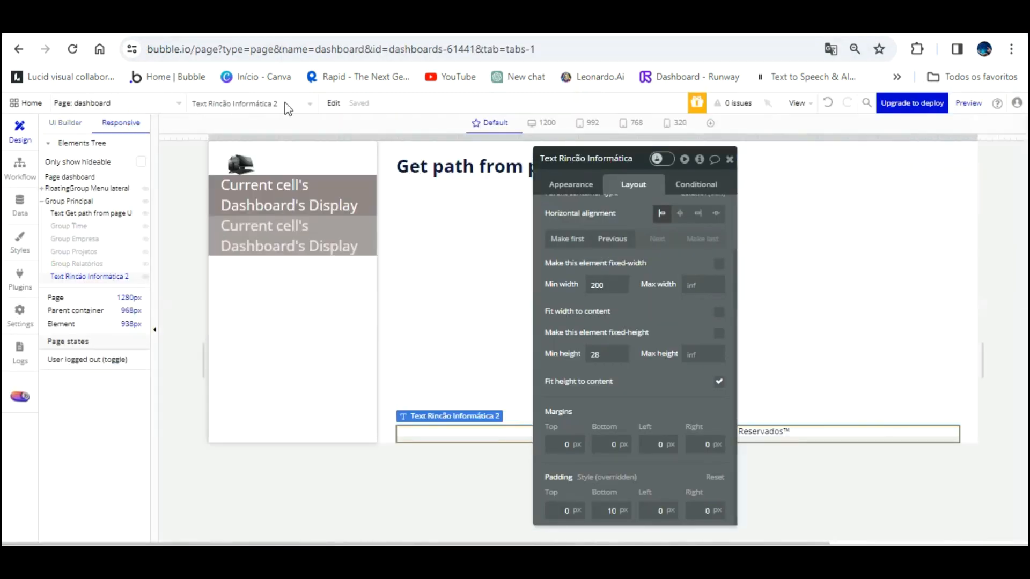
left_click(542, 123)
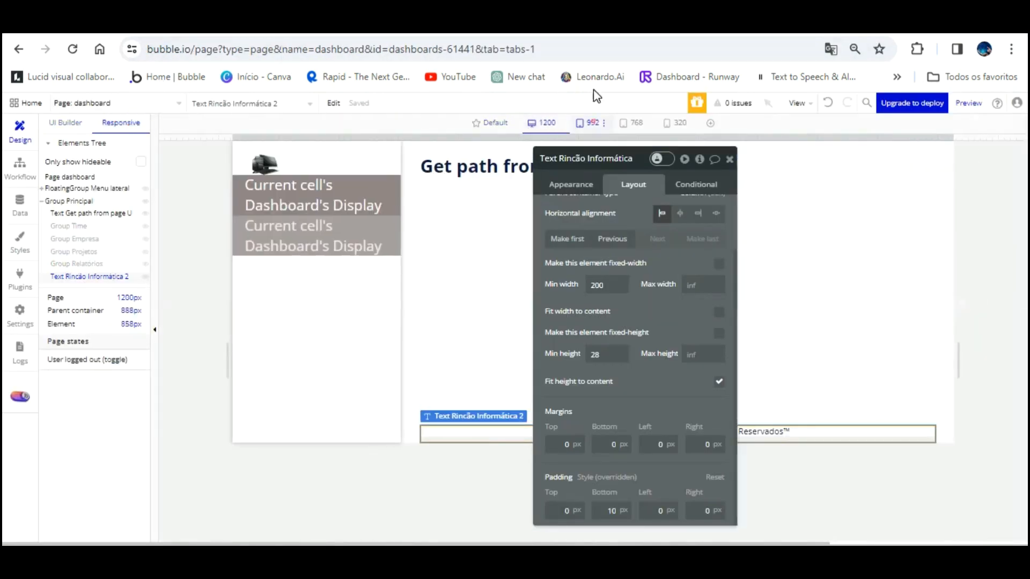
left_click(631, 123)
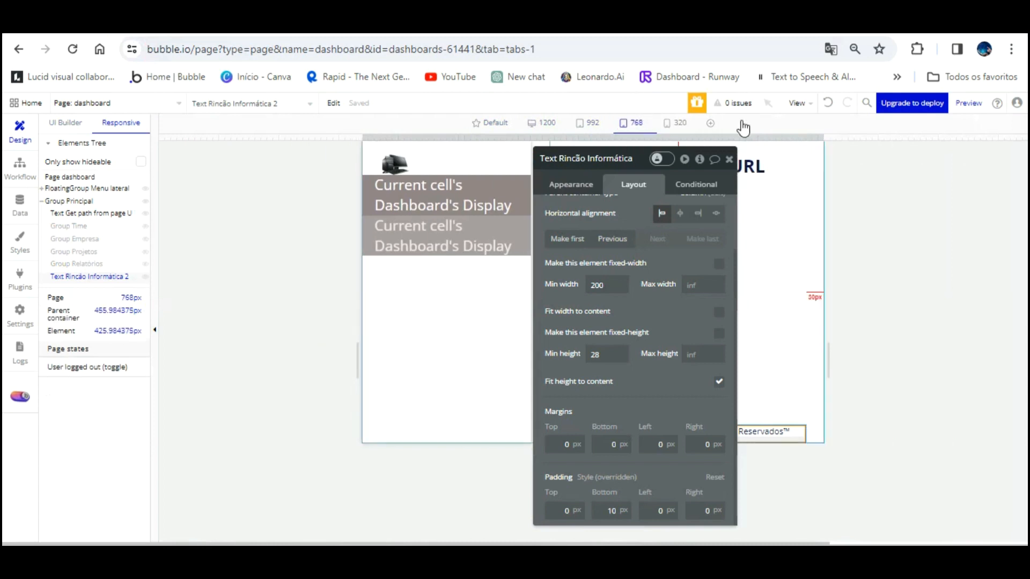
left_click(676, 123)
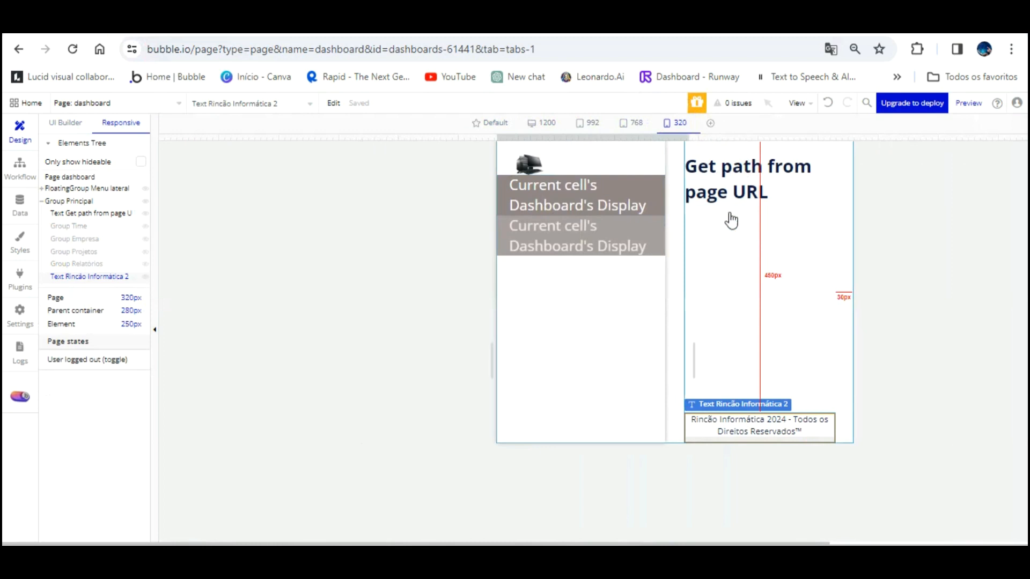
left_click(633, 123)
left_click(589, 123)
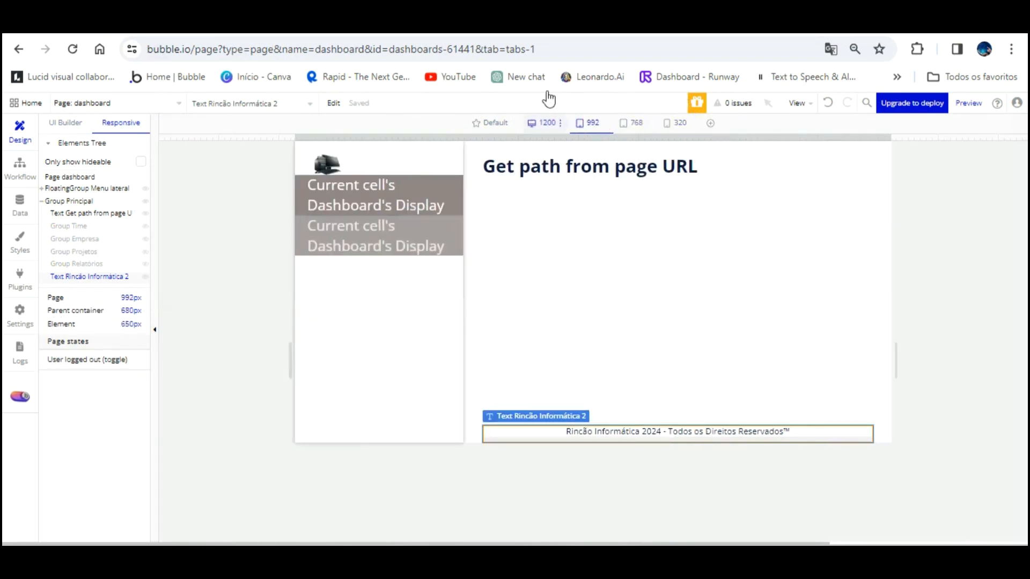
left_click(543, 123)
left_click(490, 123)
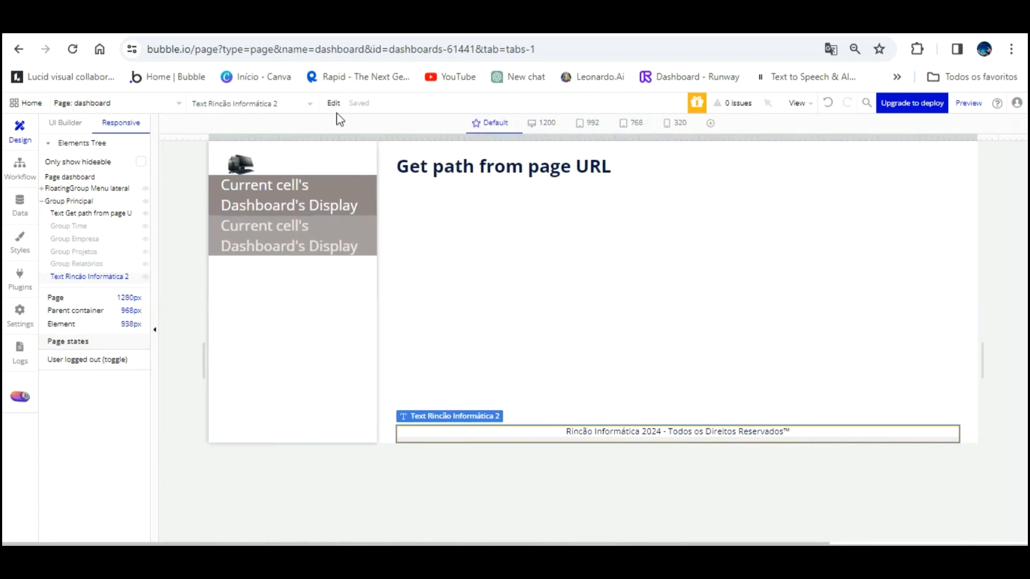
left_click(64, 122)
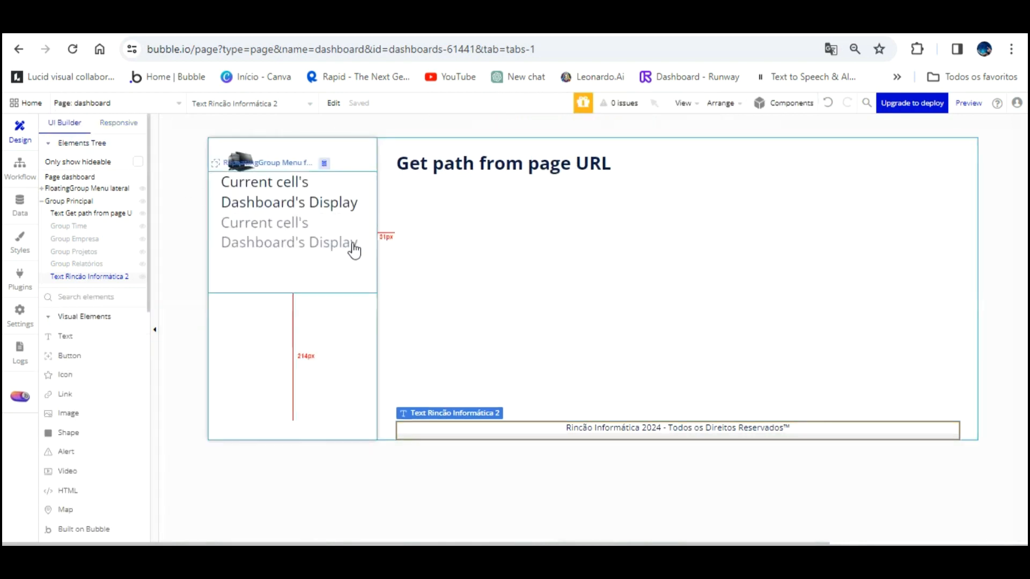